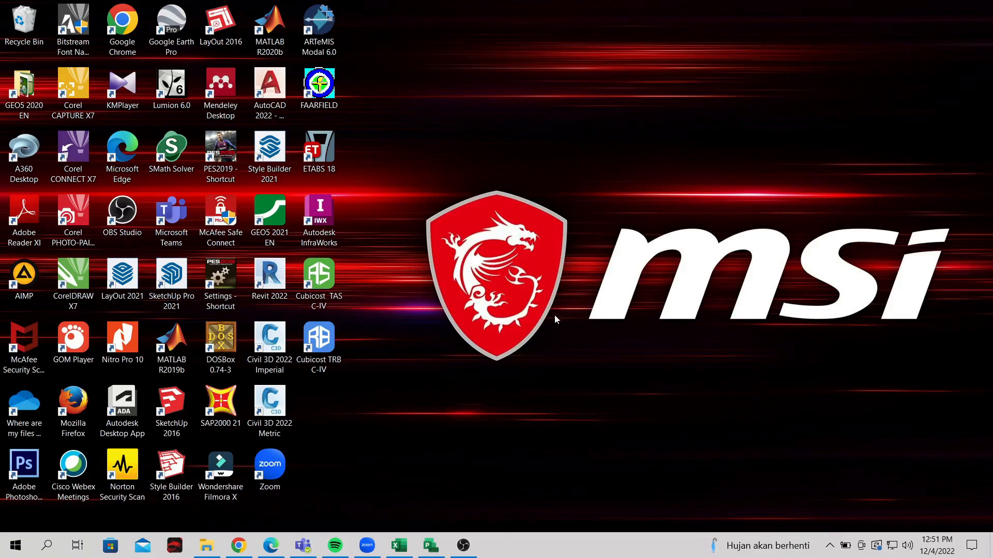
Restore the Project Professional window and step from the File backstage back to the empty Project1 Gantt chart
left_click(429, 550)
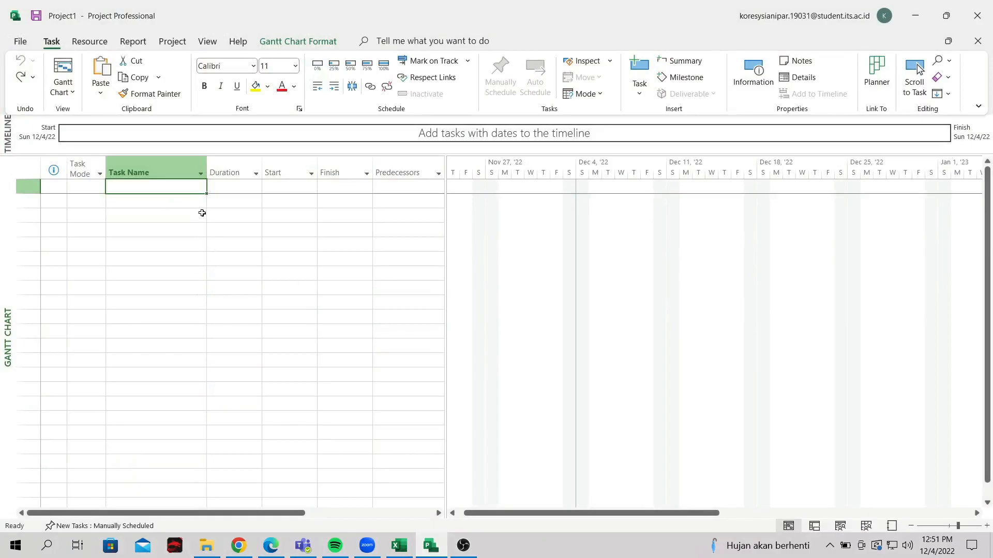
left_click(19, 43)
left_click(18, 46)
left_click(19, 41)
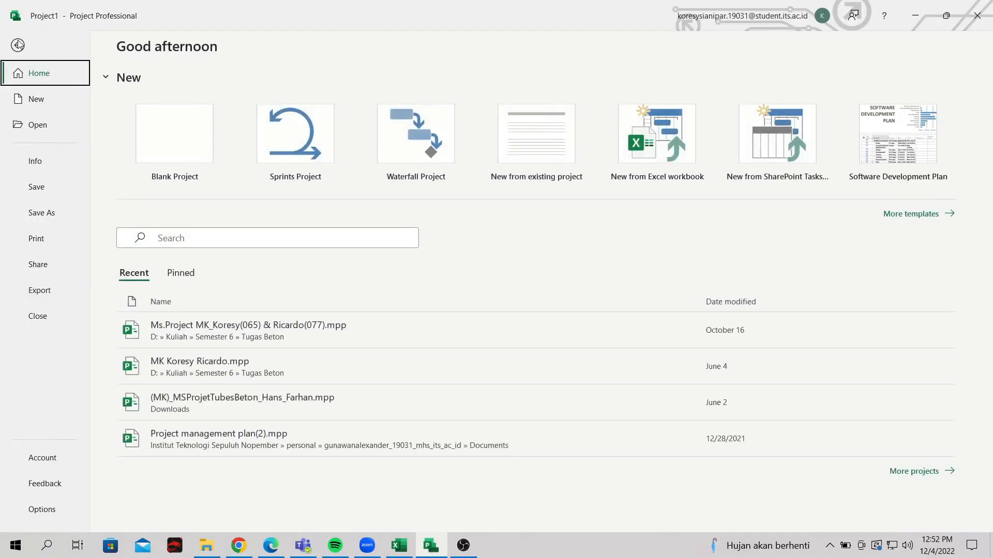
left_click(19, 45)
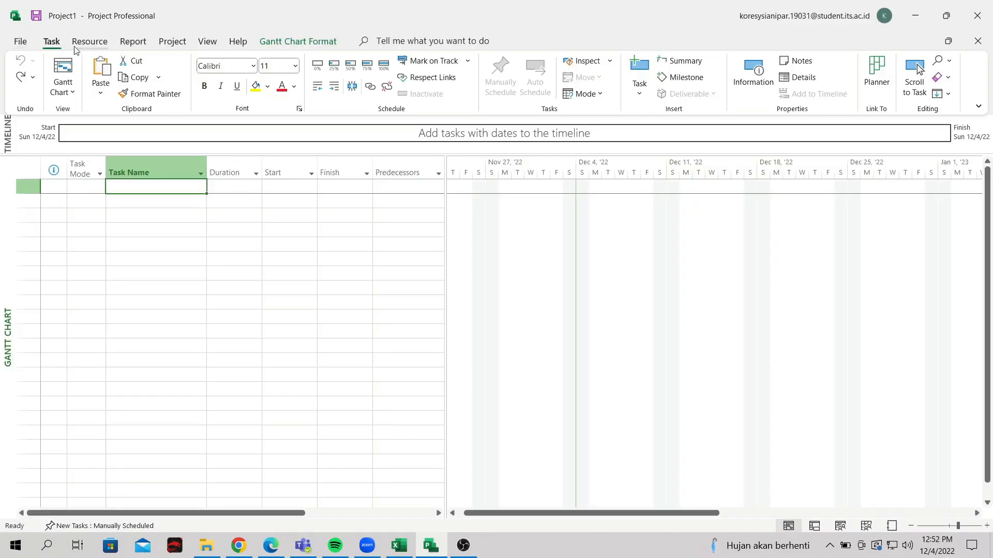
left_click(107, 45)
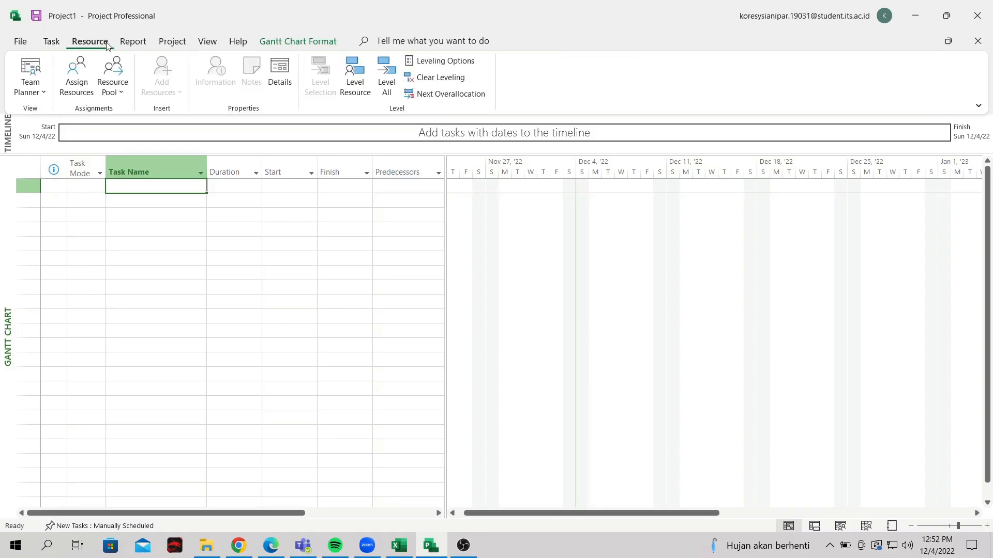
left_click(45, 45)
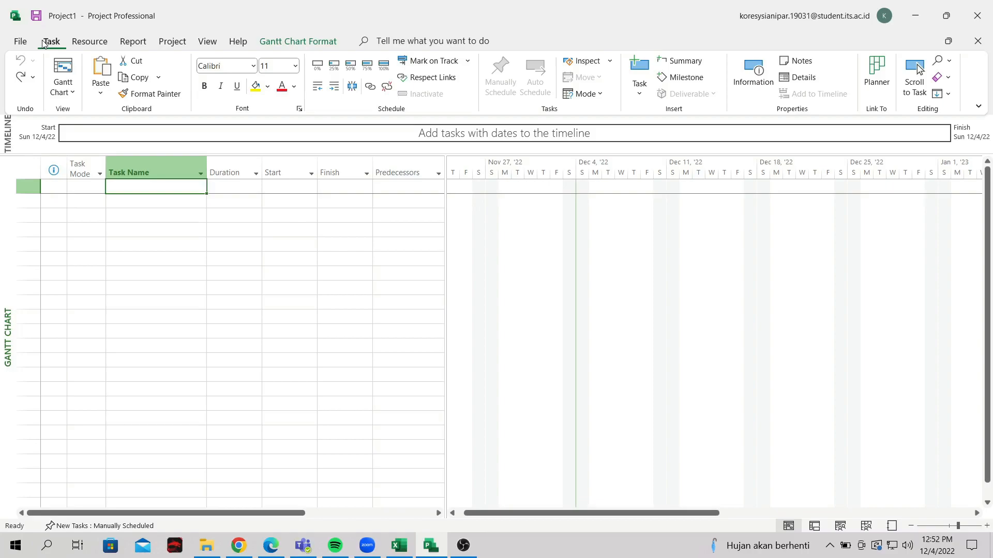
left_click(89, 43)
left_click(133, 44)
left_click(163, 48)
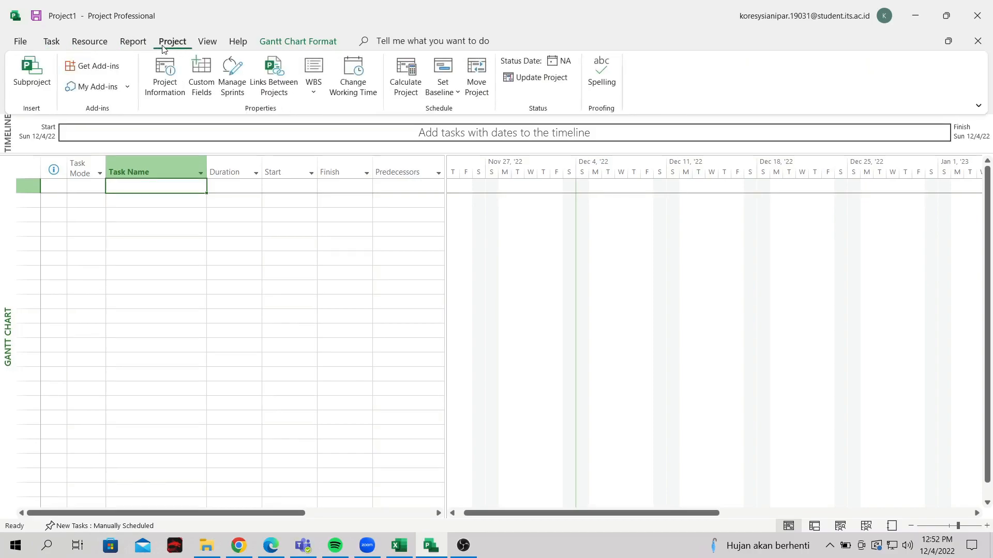
left_click(57, 47)
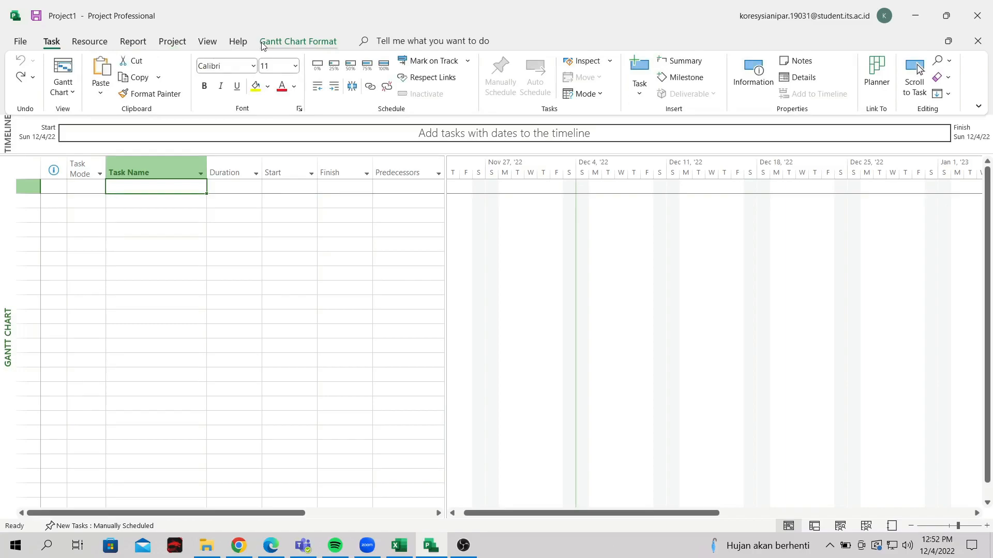
left_click(78, 46)
left_click(134, 41)
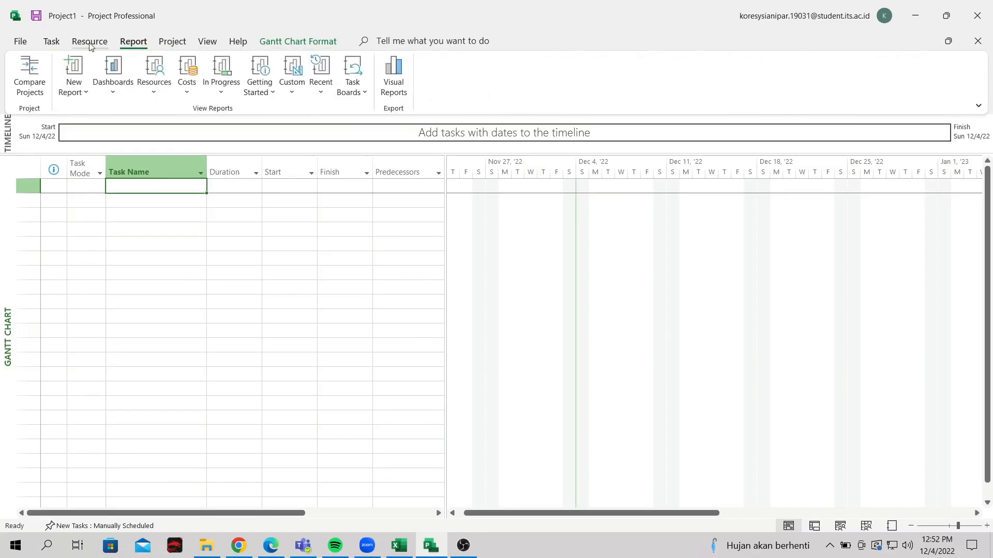
left_click(208, 42)
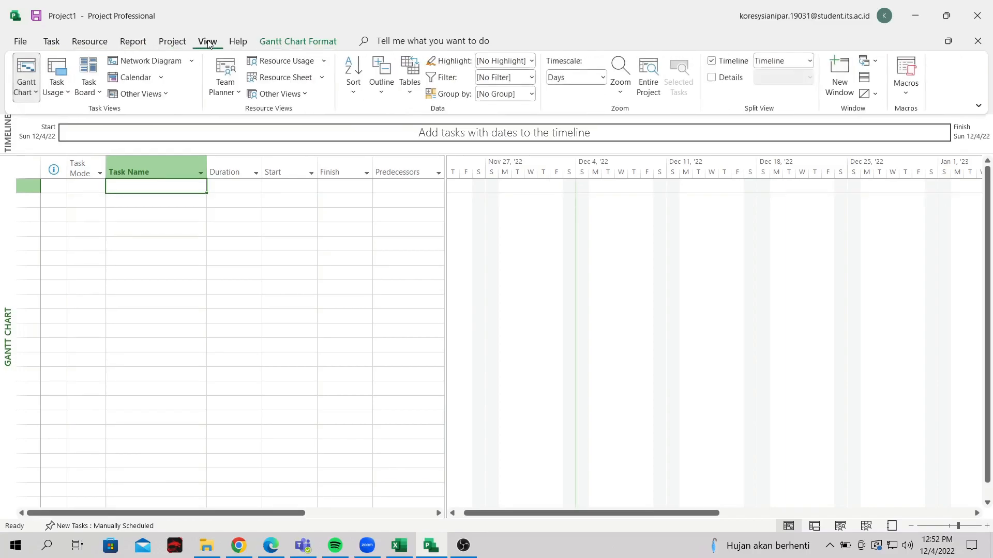
left_click(44, 46)
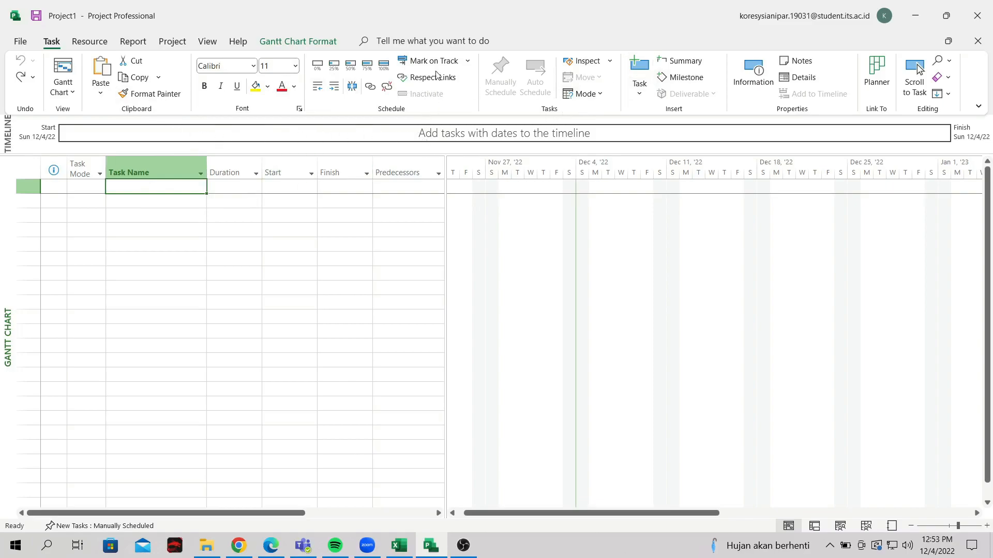
left_click(90, 41)
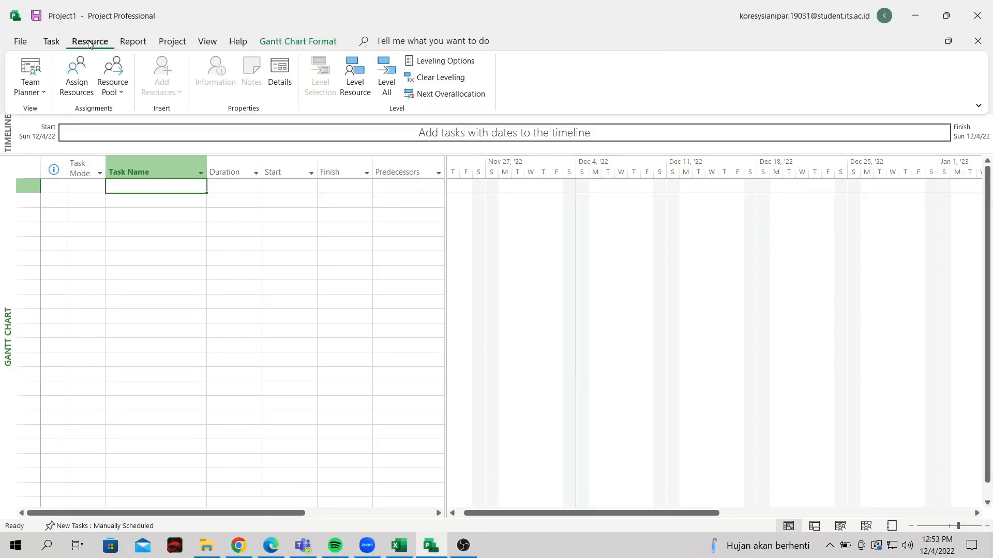
left_click(133, 42)
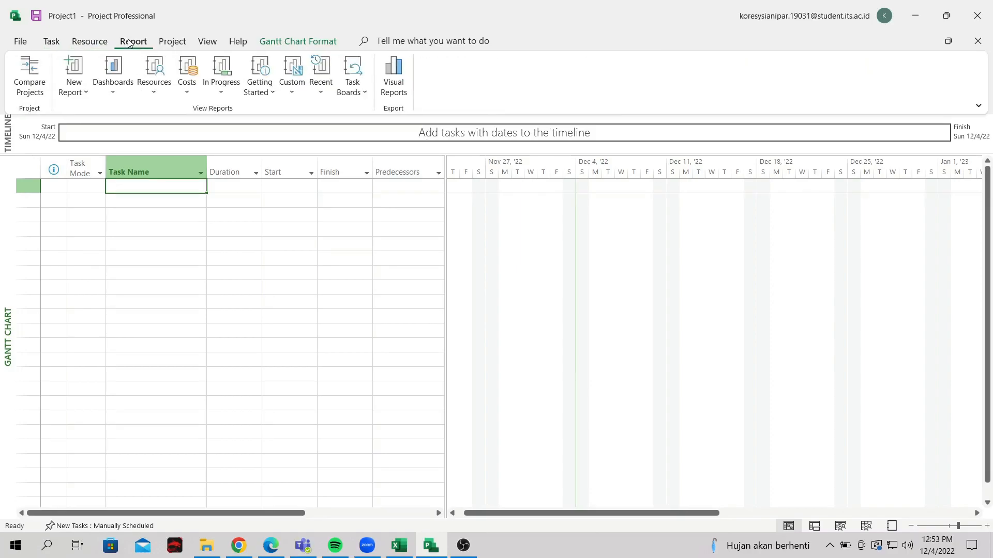
left_click(172, 41)
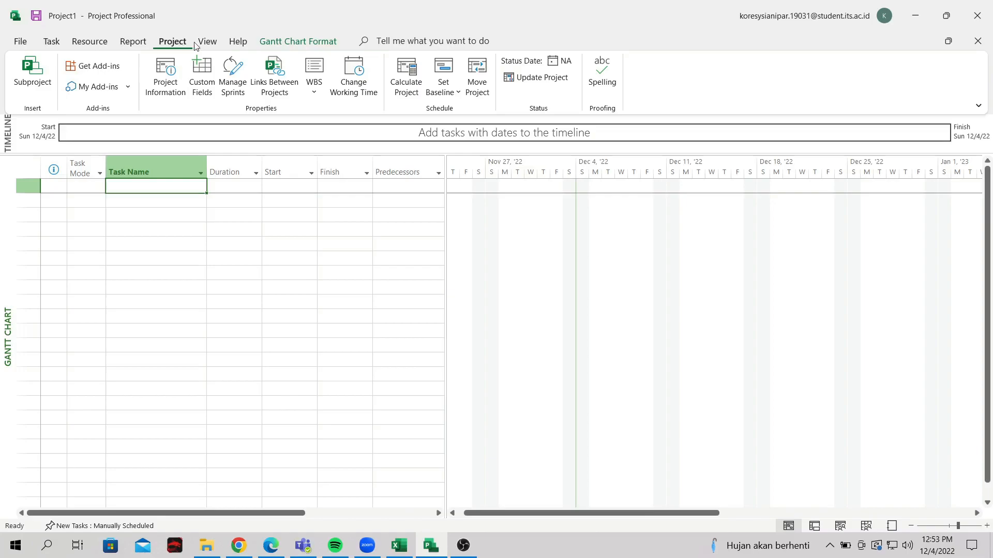
left_click(207, 43)
left_click(238, 43)
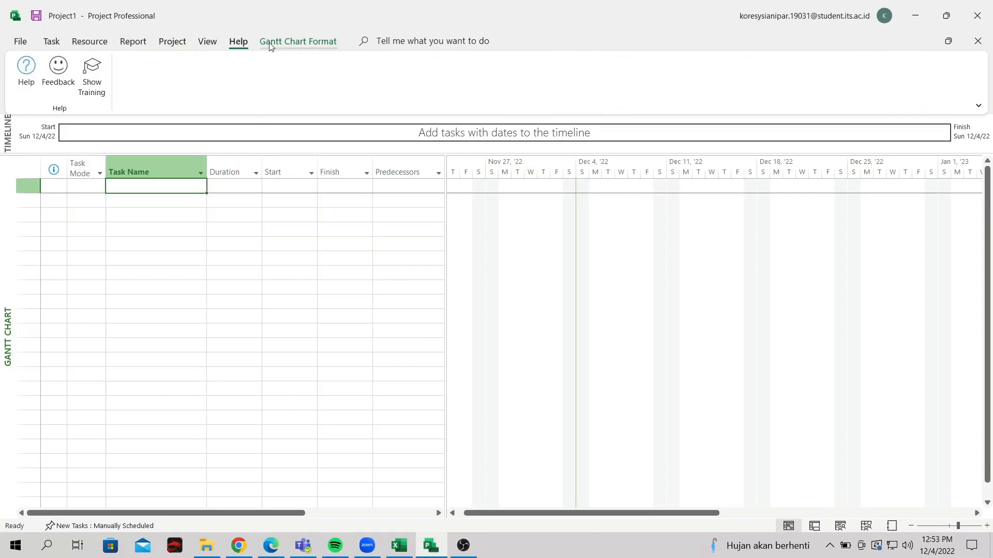
left_click(269, 44)
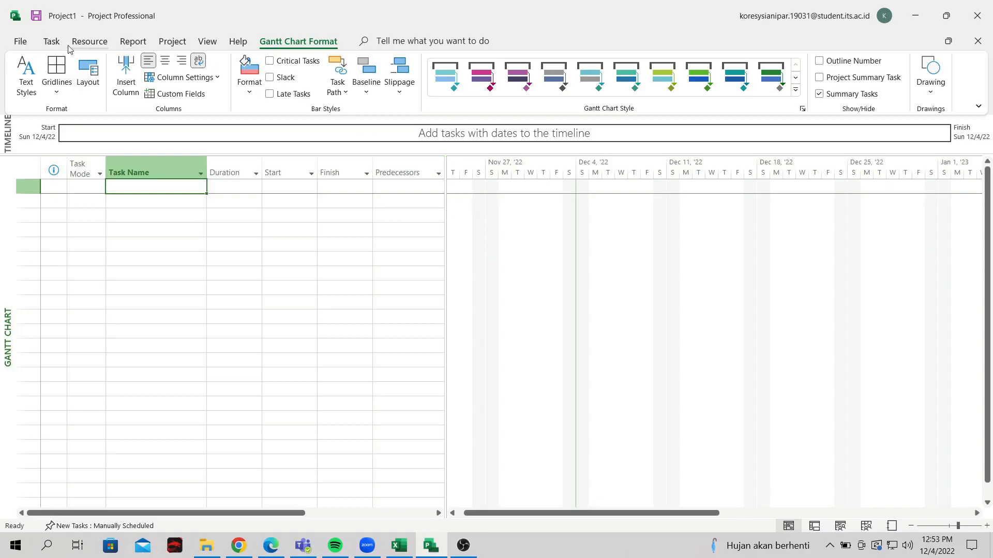
left_click(52, 44)
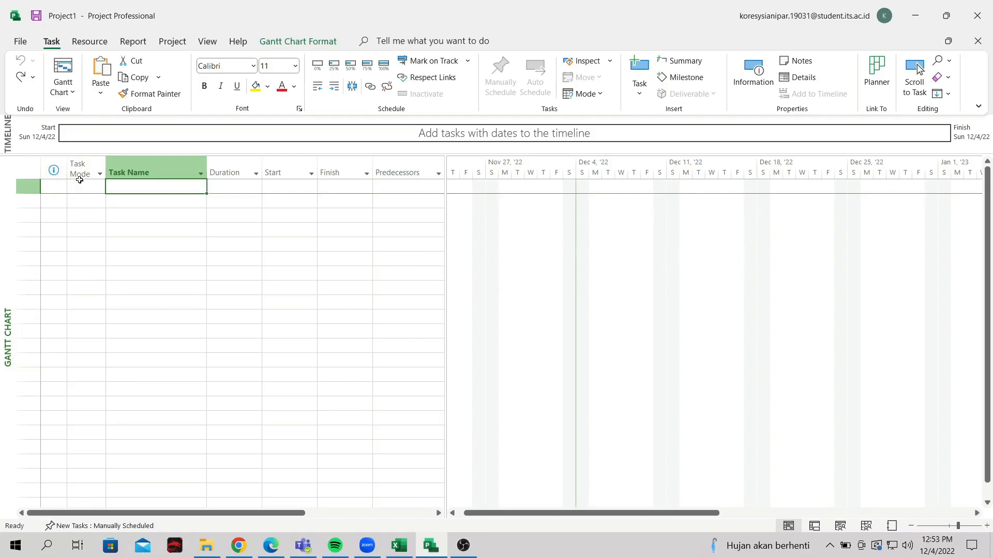
Inspect and close the sort/filter menus of the Task Mode, Task Name and Duration columns
left_click(100, 174)
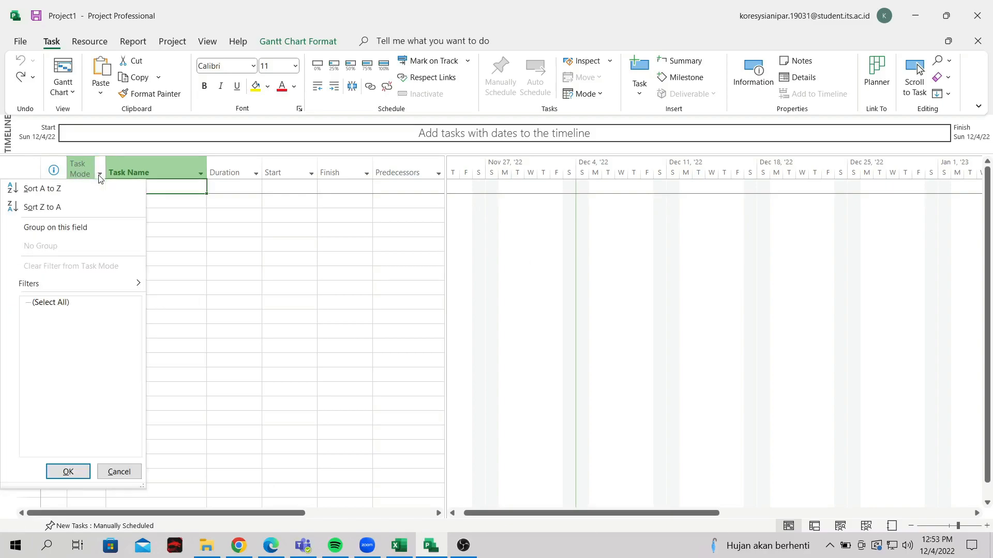
left_click(191, 231)
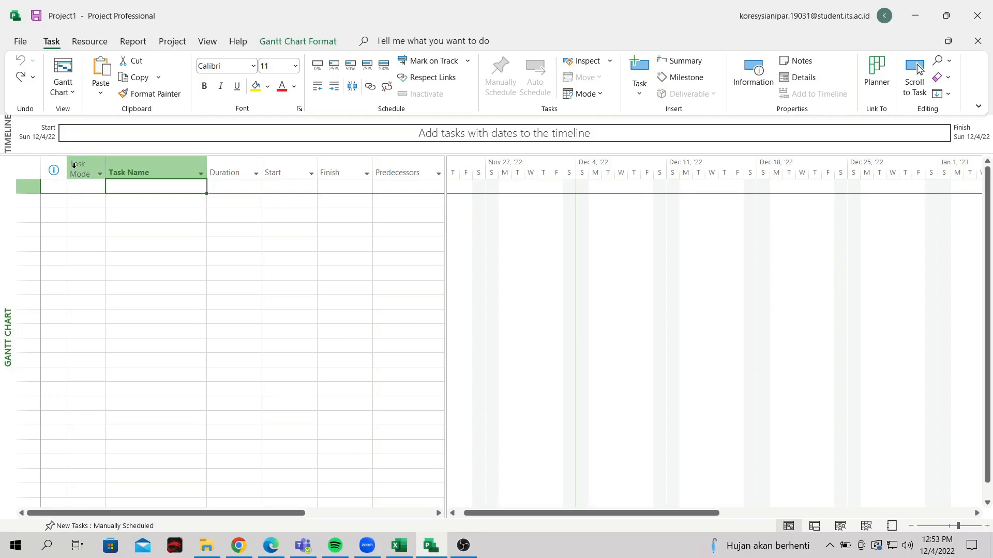
left_click(193, 259)
left_click(147, 202)
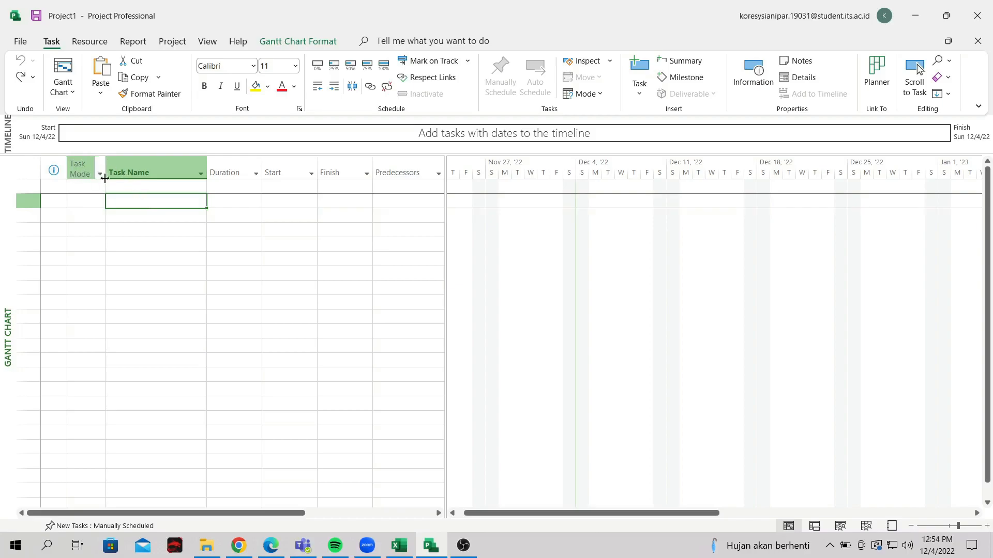
left_click(201, 176)
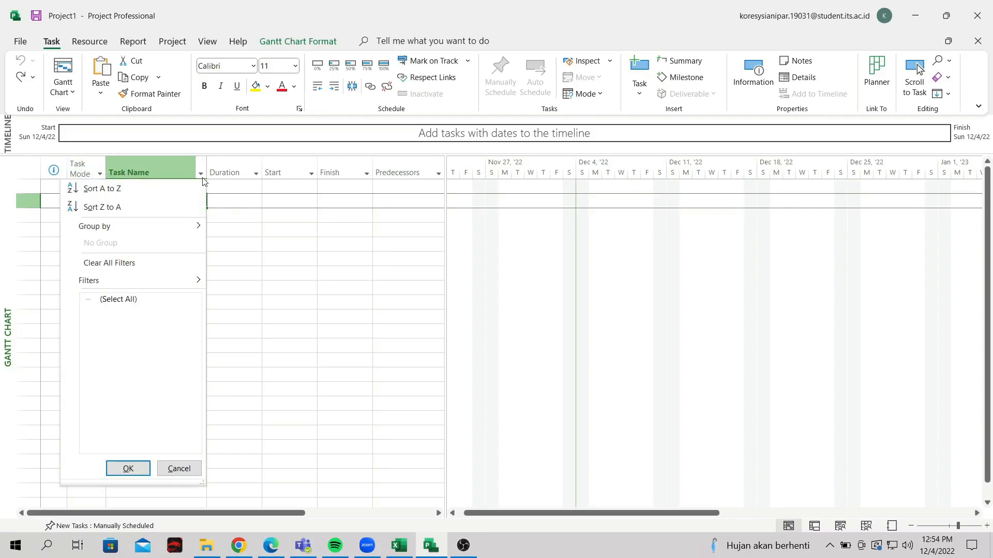
left_click(248, 244)
left_click(230, 186)
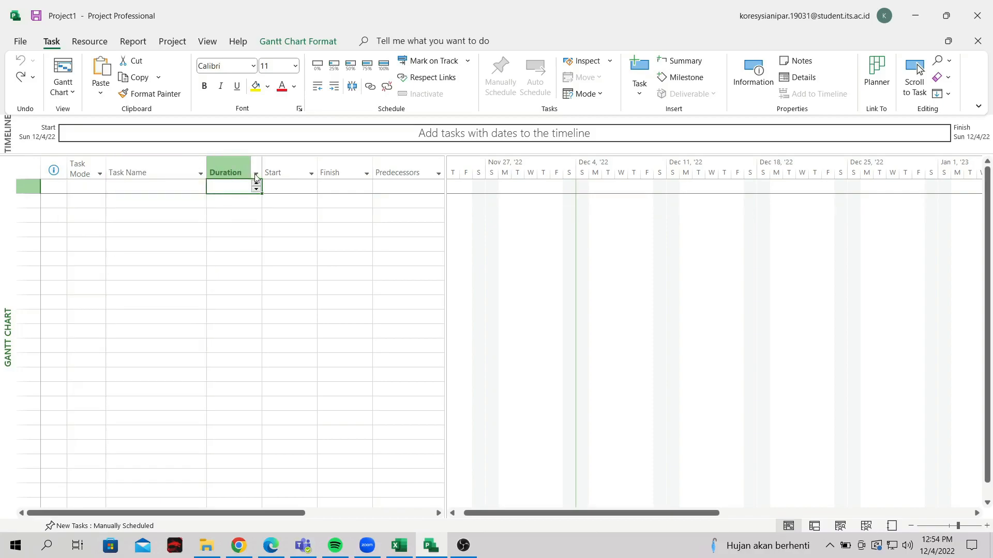
left_click(256, 175)
left_click(285, 218)
left_click(235, 200)
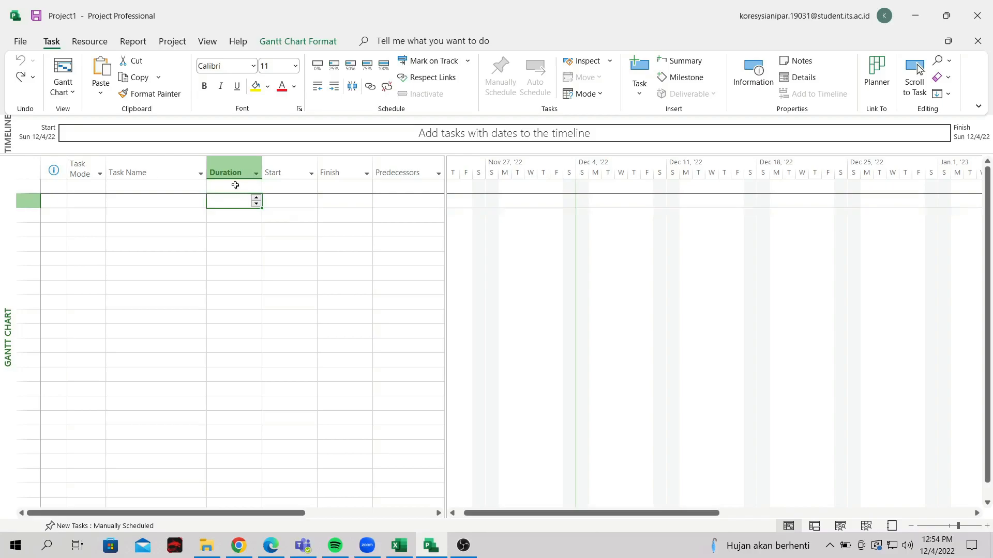
left_click(243, 185)
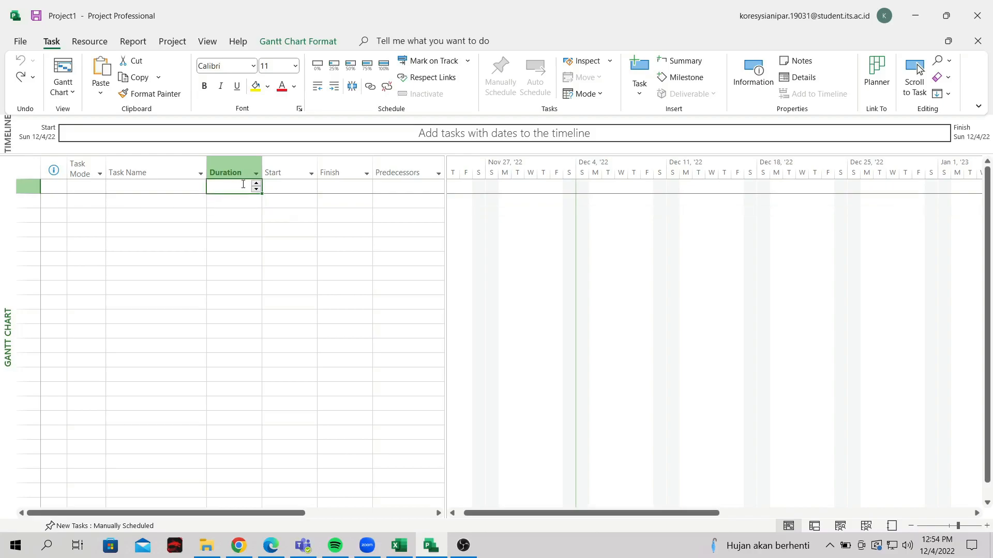
Inspect and close the sort/filter menus of the Start and Predecessors columns
left_click(311, 175)
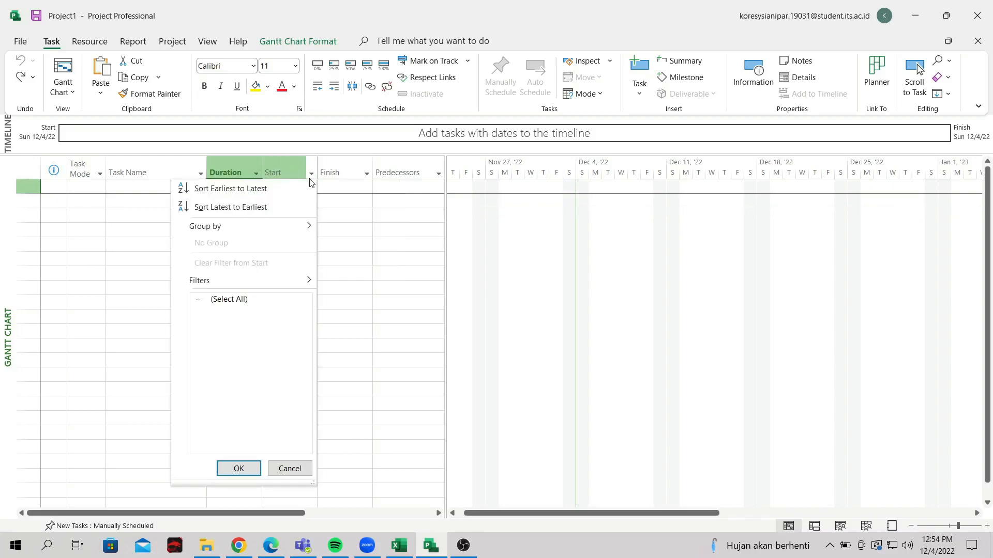
left_click(352, 212)
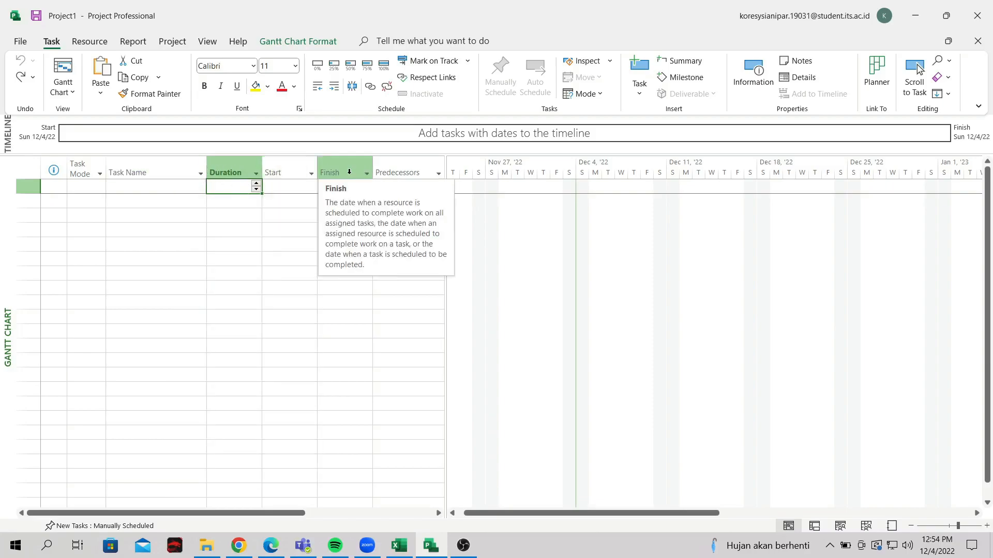
left_click(331, 218)
left_click(293, 187)
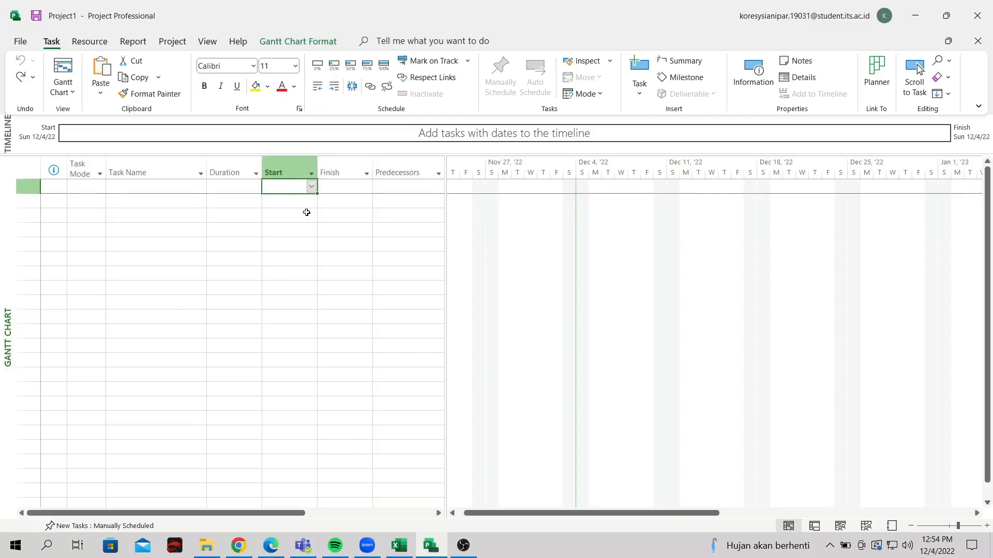
left_click(306, 212)
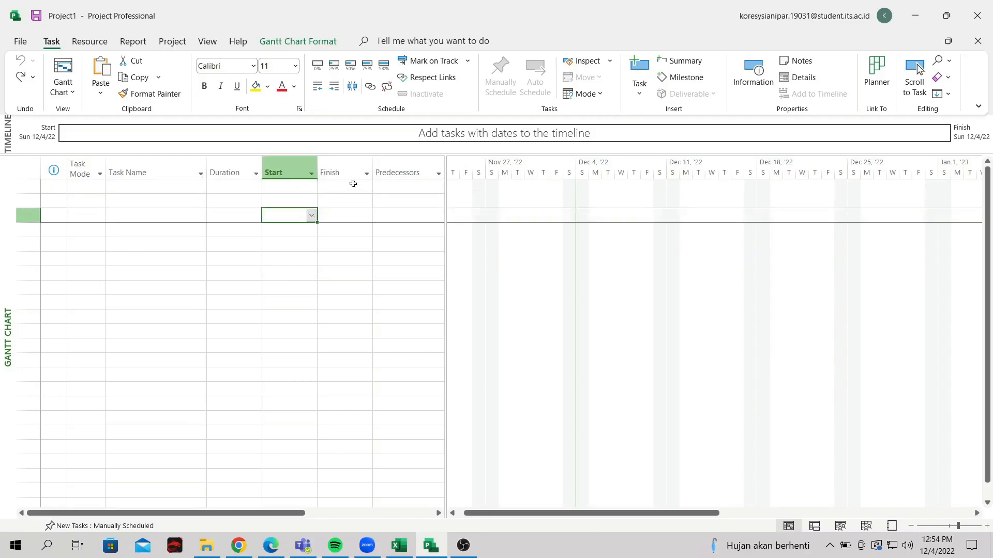
left_click(439, 174)
left_click(439, 176)
left_click(310, 298)
left_click(294, 216)
left_click(294, 203)
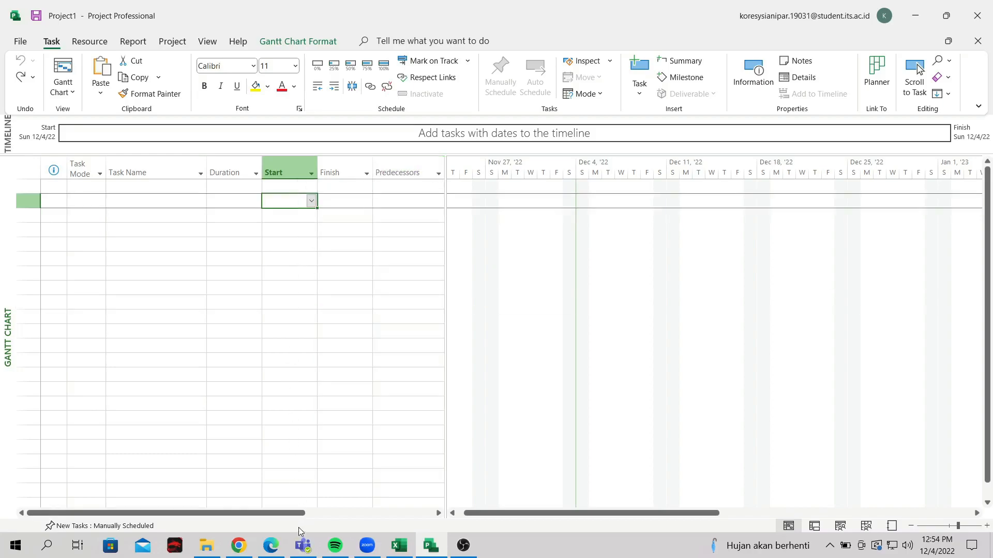
Scroll the task table right to show Resource Names and Add New Column
left_click_drag(300, 515, 435, 520)
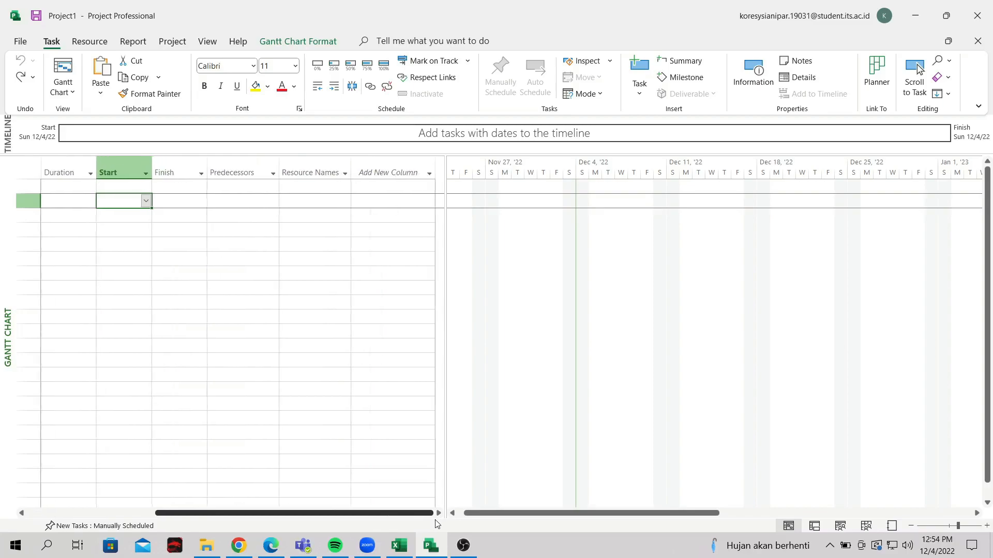
left_click(344, 173)
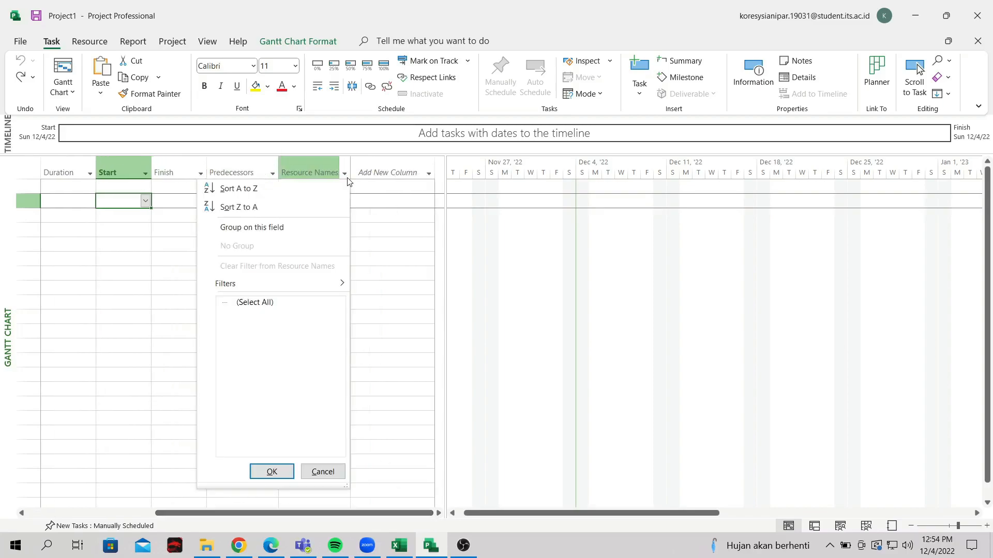
left_click(344, 173)
left_click(381, 302)
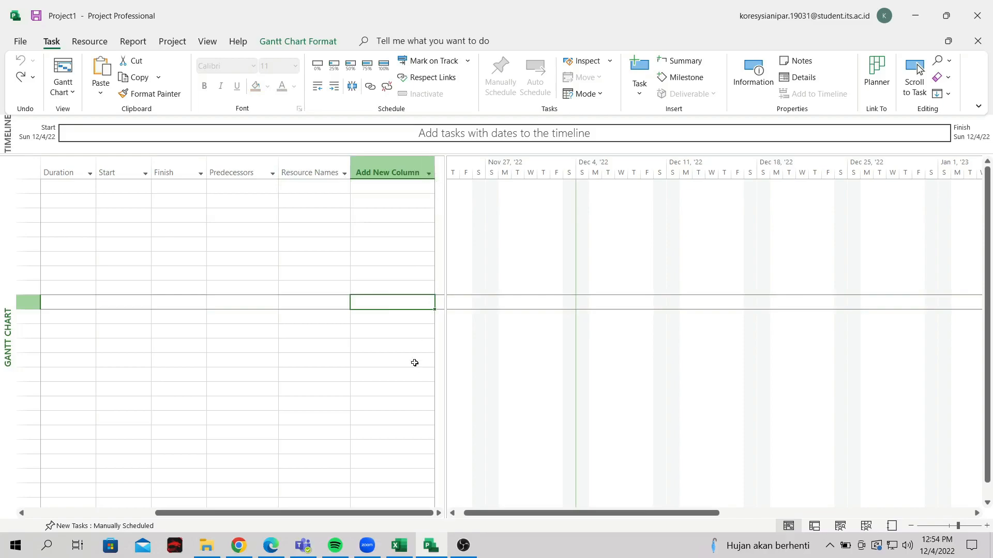
Choose Cost from the Add New Column field list to create a Cost column
left_click(428, 175)
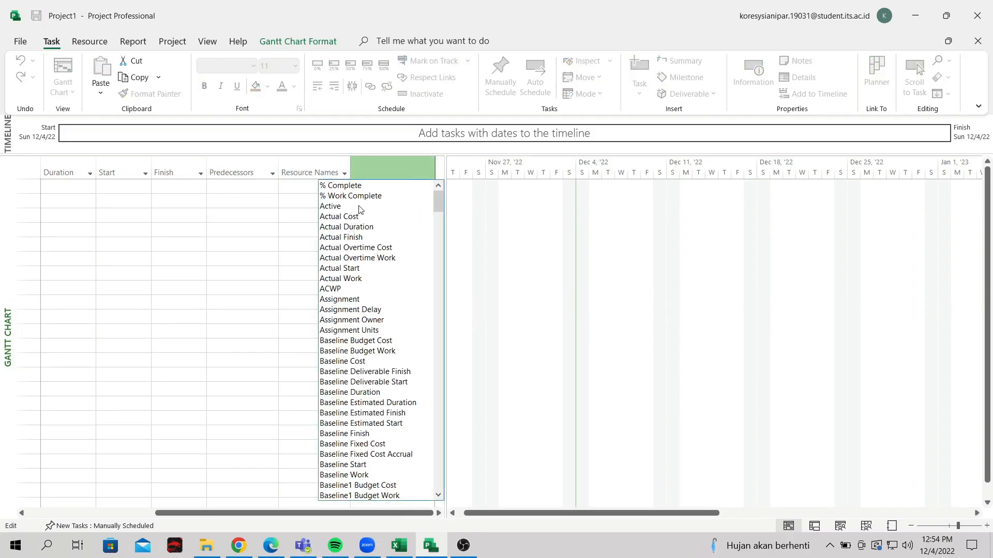
scroll(361, 253, "down", 2)
scroll(362, 255, "down", 10)
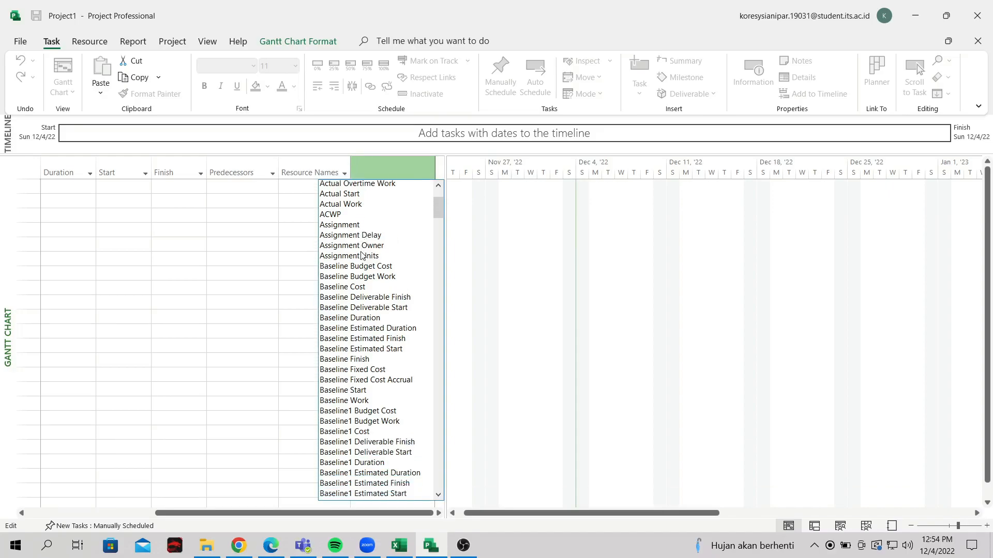
scroll(362, 255, "down", 18)
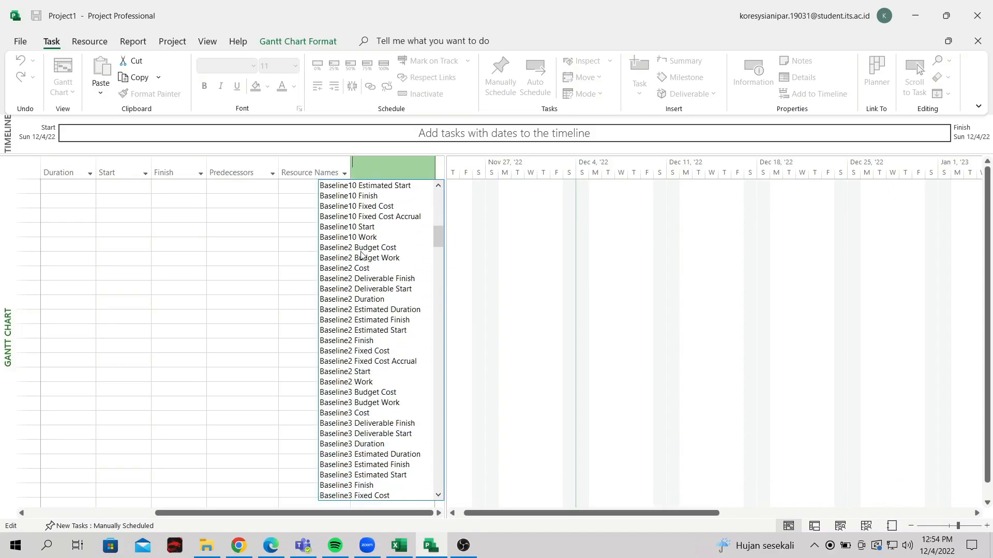
scroll(362, 254, "down", 20)
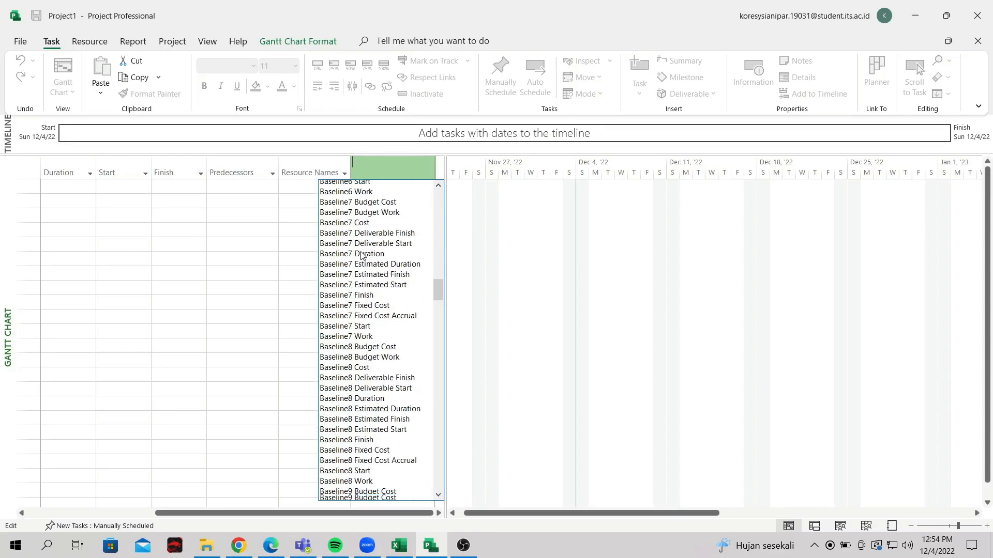
scroll(361, 255, "up", 1)
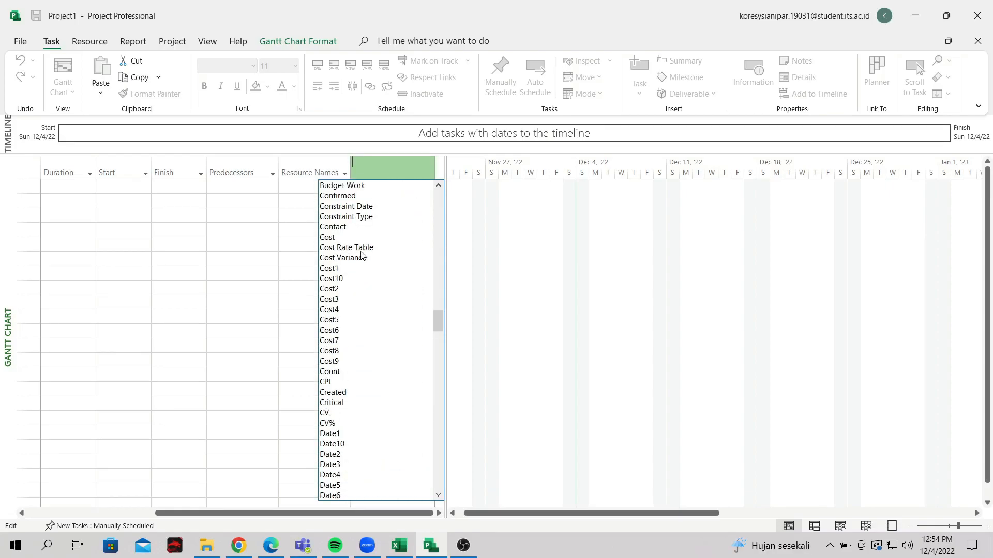
left_click(335, 238)
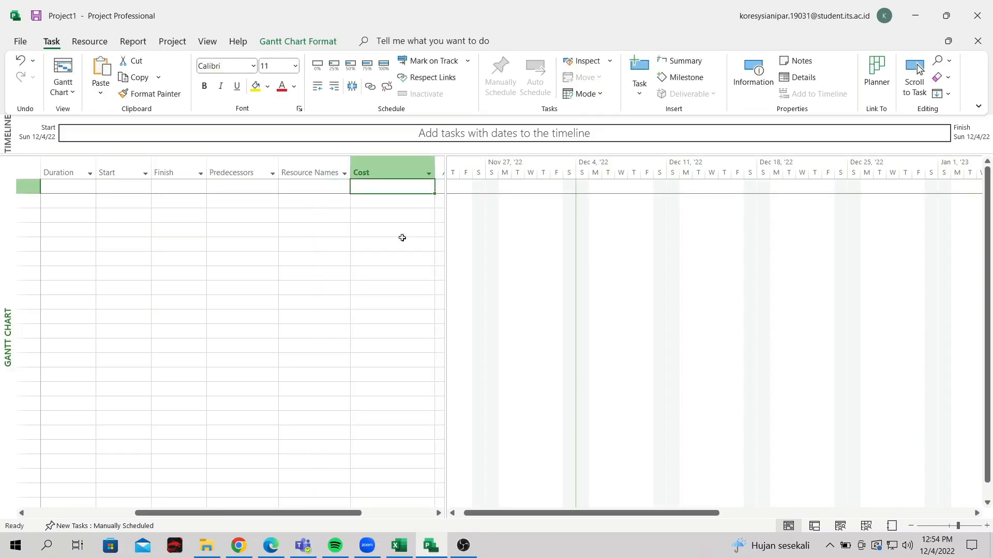
Scroll the task table back left to the Task Name column
left_click(428, 228)
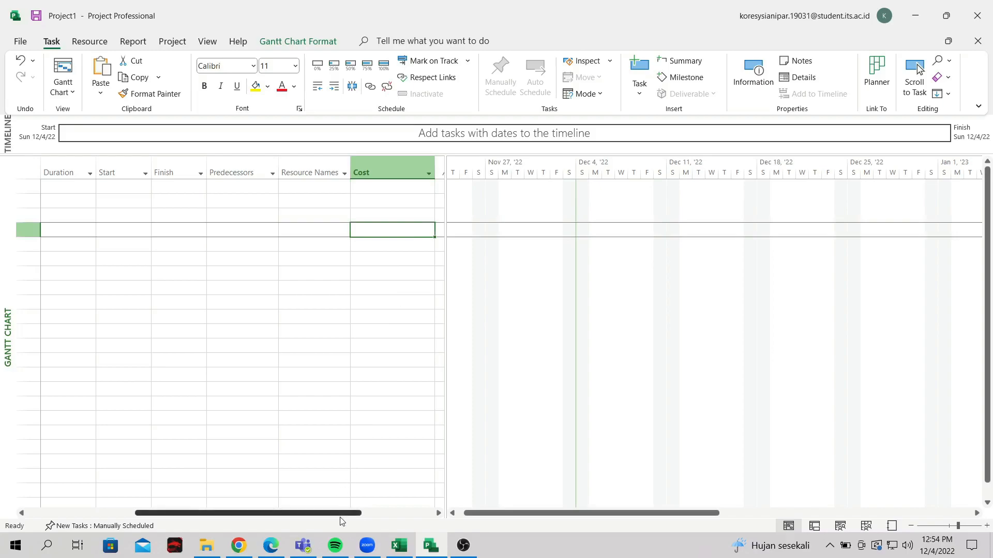
left_click_drag(337, 513, 383, 514)
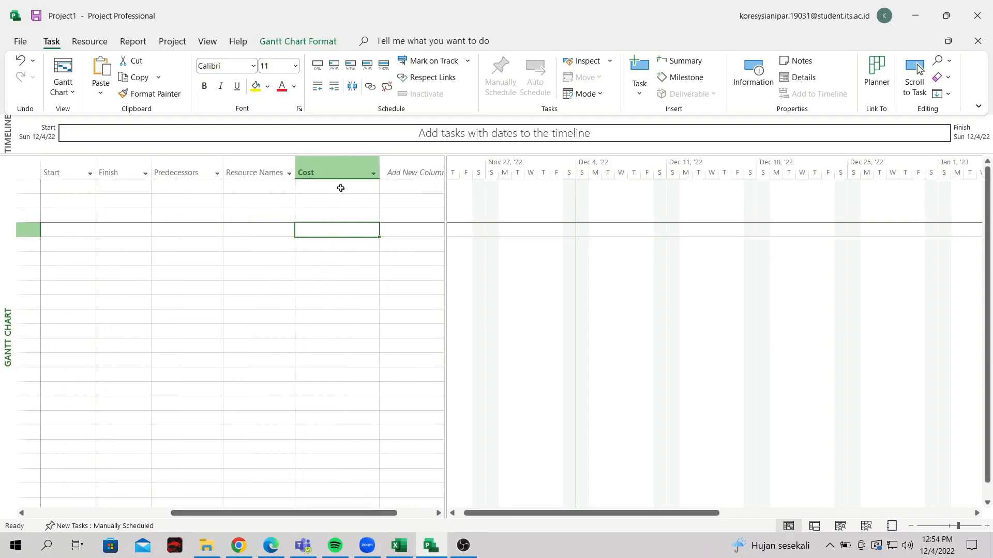
left_click(351, 258)
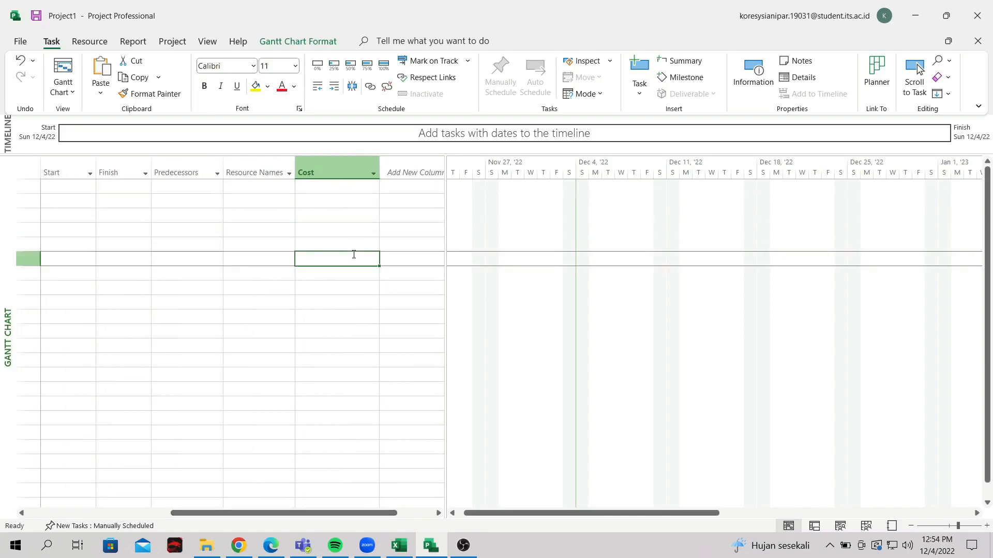
left_click_drag(355, 513, 217, 513)
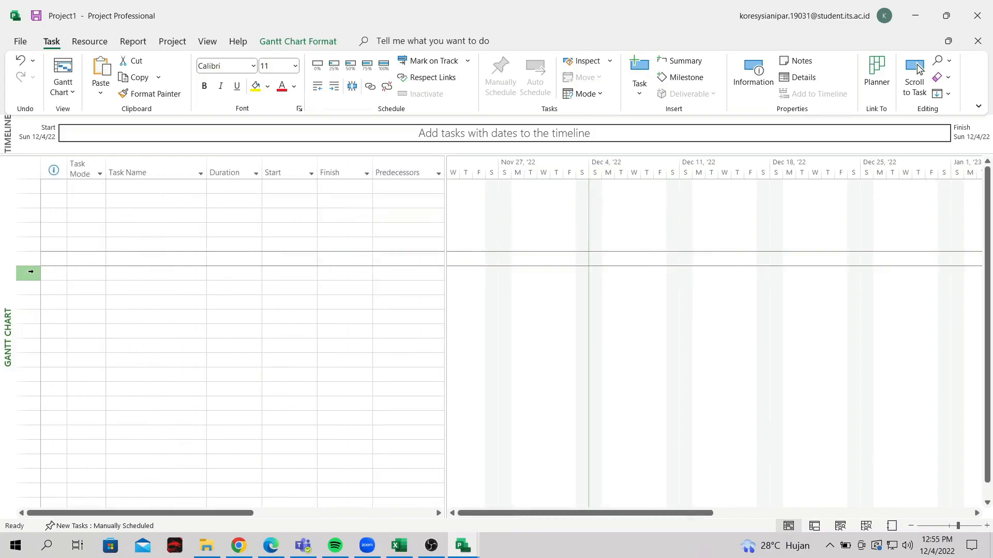
Enter Pembangunan Rumah Satu Lantai as task 1
left_click(101, 189)
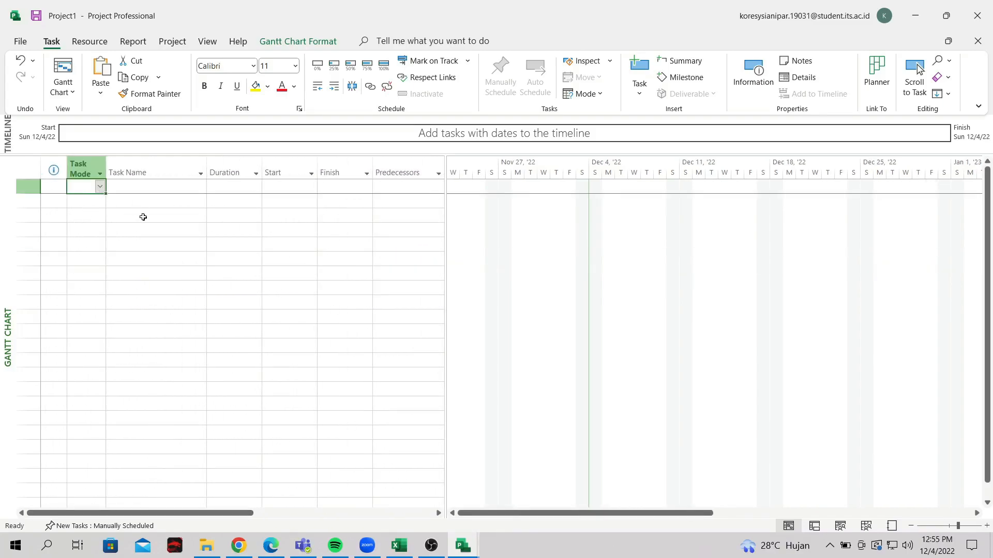
left_click(144, 192)
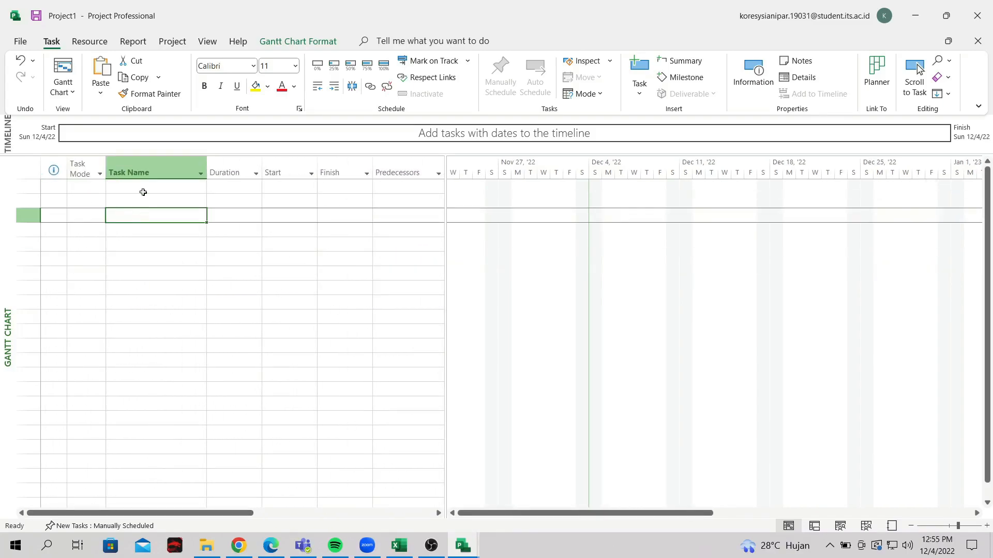
left_click(159, 220)
left_click(148, 188)
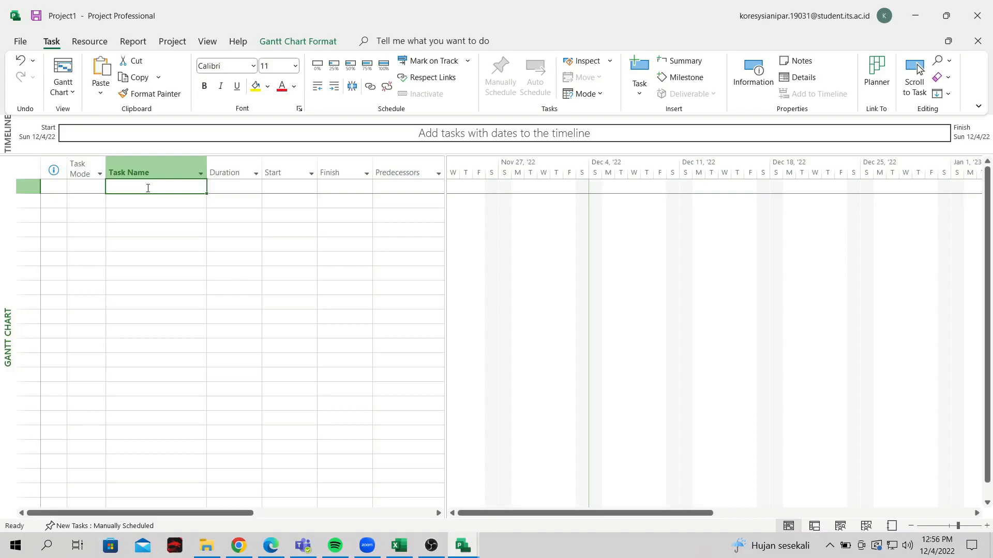
type("P")
key("BackSpace")
type("Pemba")
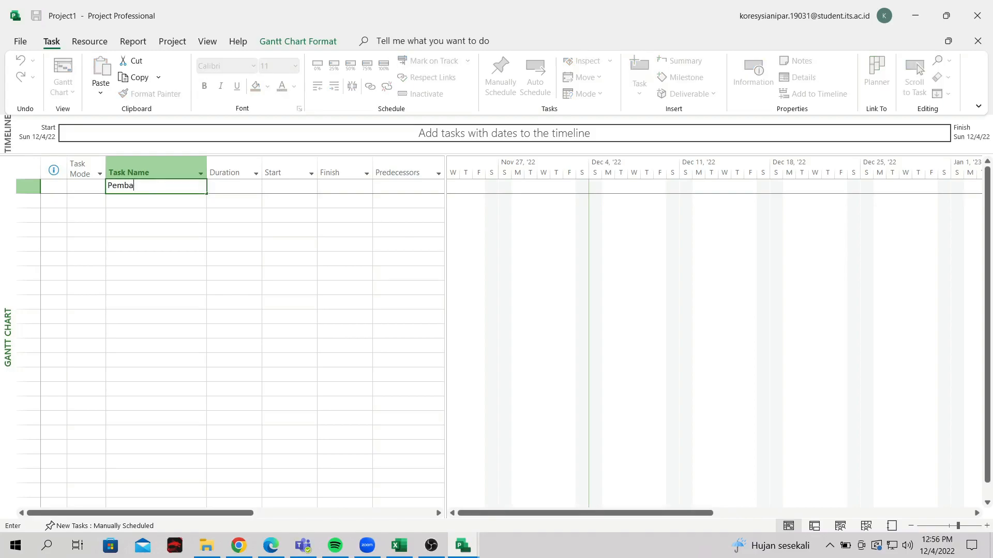
type("ngunan Rumah Satu Lantai")
key("Return")
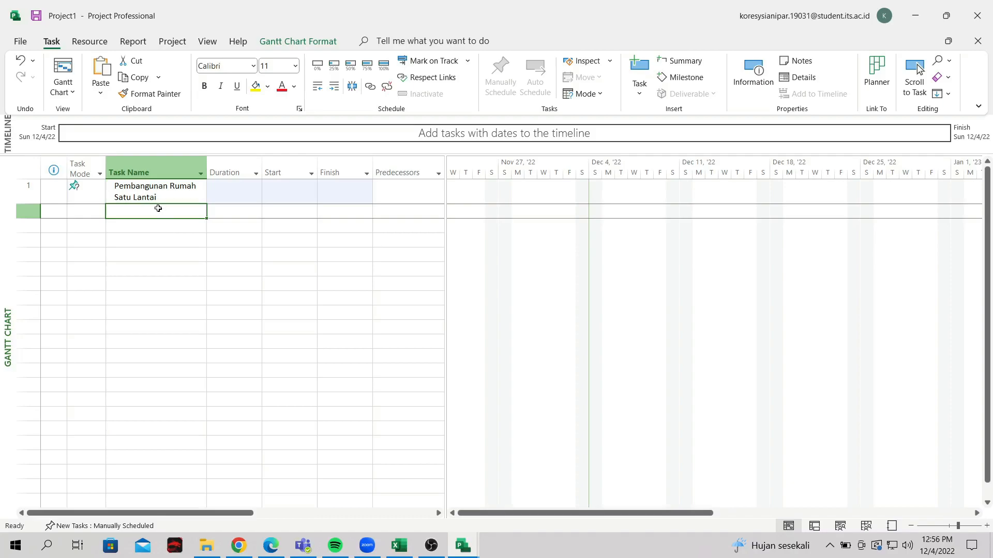
Enter PEKERJAAN PONDASI, Pekerjaan Galian and Pekerjaan Pasir Urug as tasks 2–4
type("PEKERJAAN PONDASI")
key("Return")
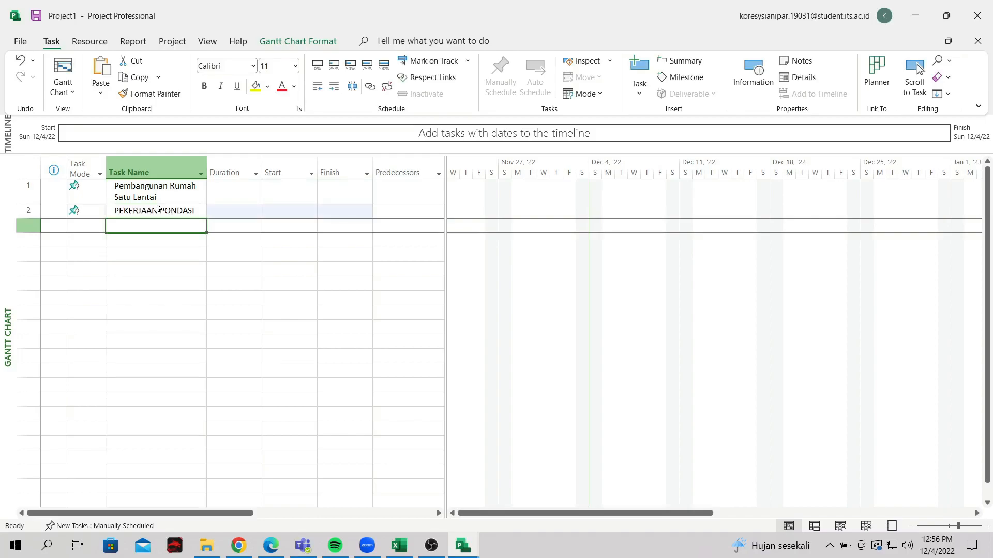
type("Pekerjaan Galian")
key("Return")
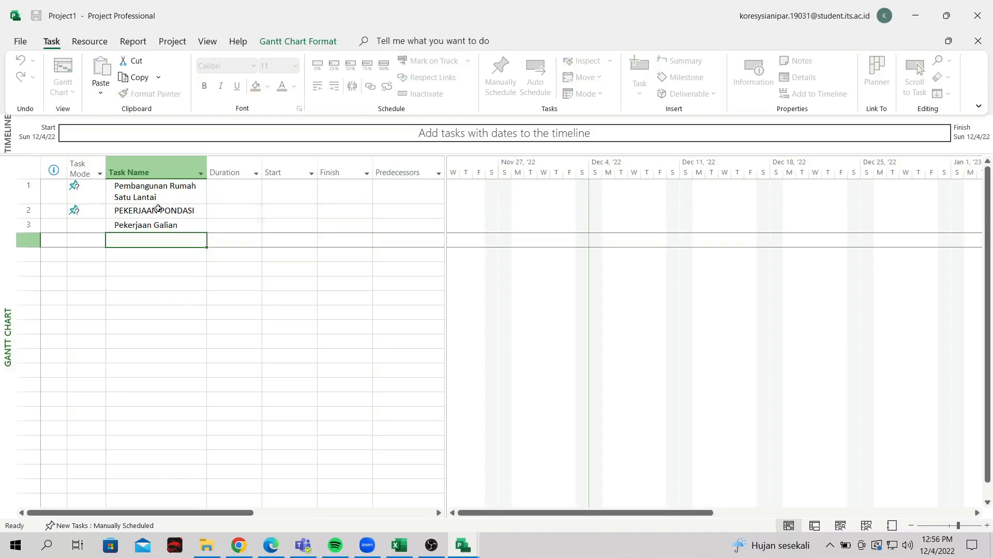
type("Pekerjaan ")
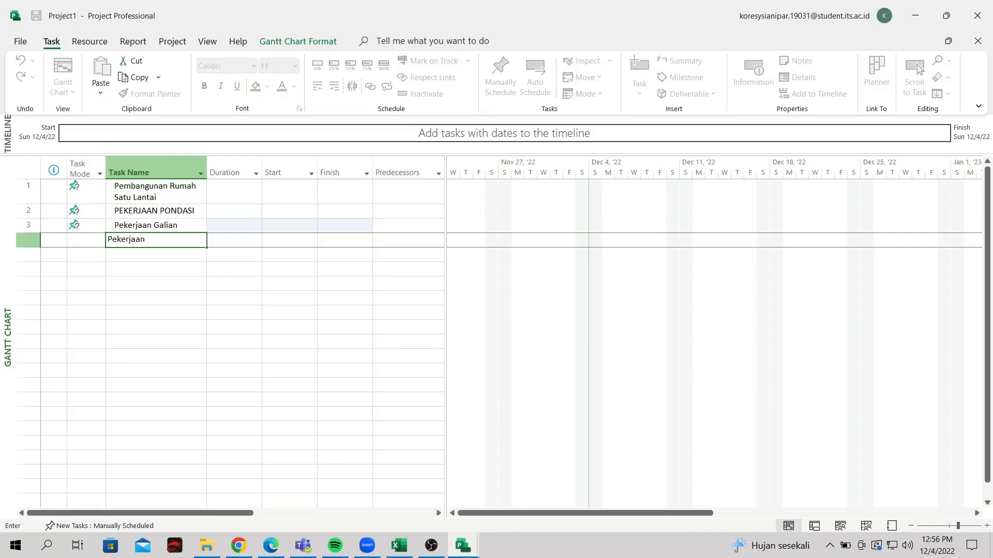
type("Pasir Urug")
key("Return")
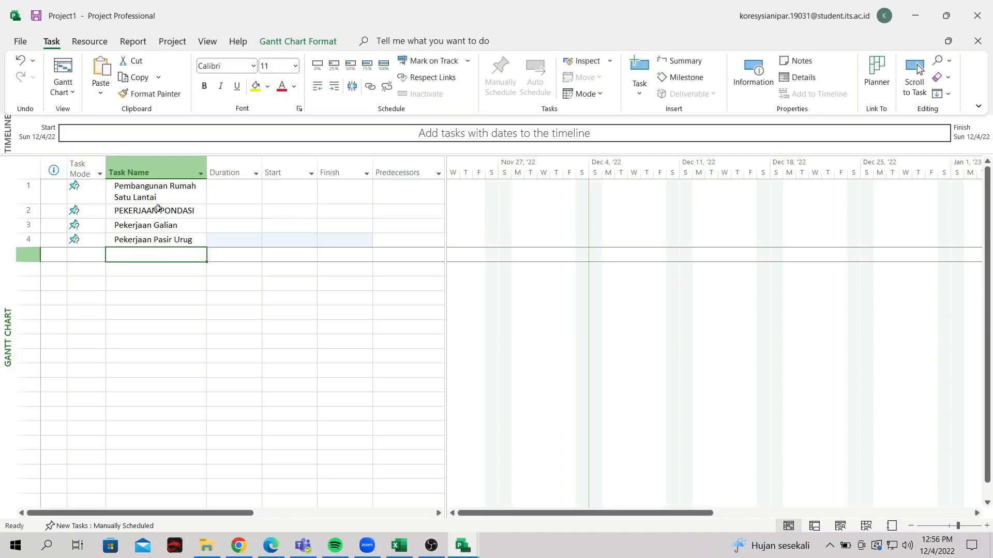
Enter Pekerjaan Pasangan Batu Kali, Pekerjaan Timbunan and PEKERJAAN STRUKTUR as tasks 5–7
type("Pekerjaan")
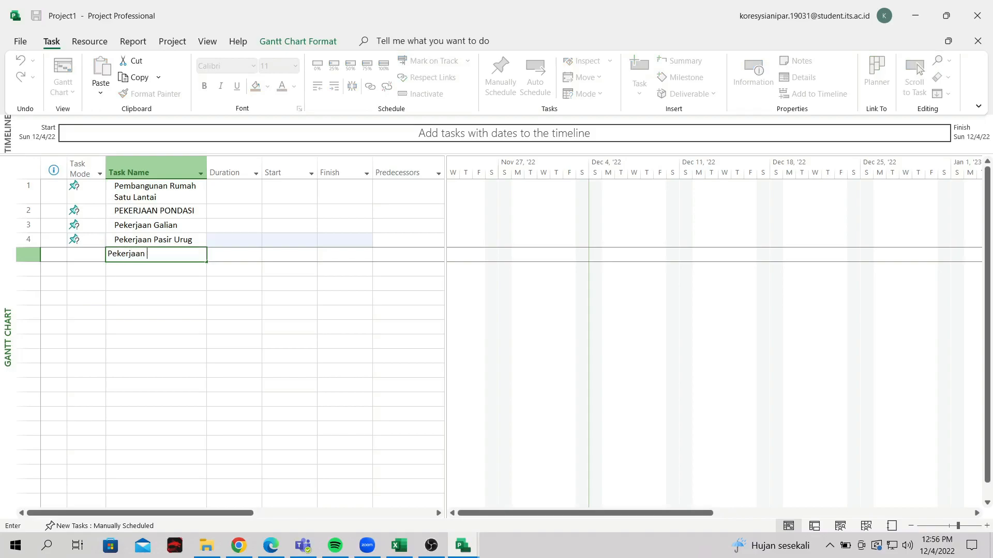
type(" Pasangan Batu Kali")
key("Return")
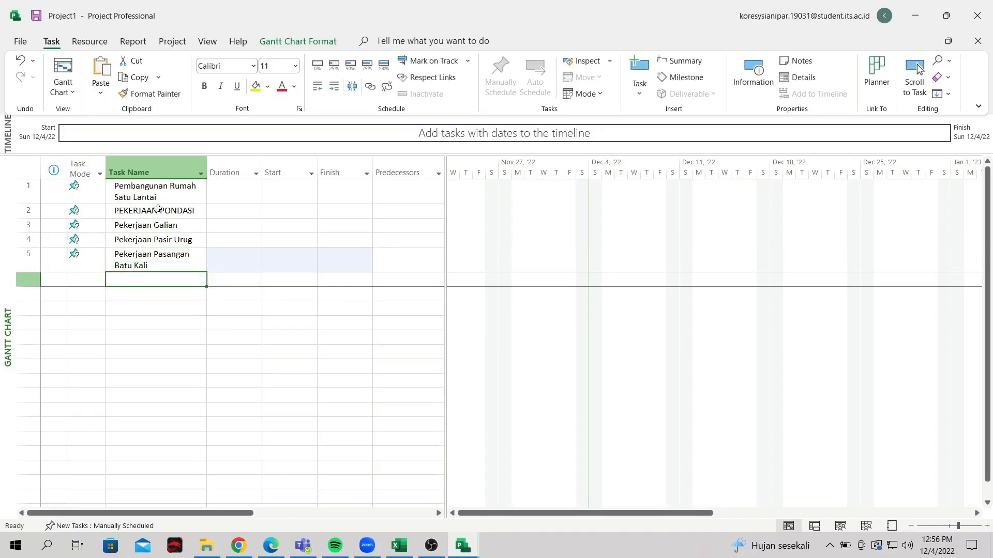
type("Pekerjaan")
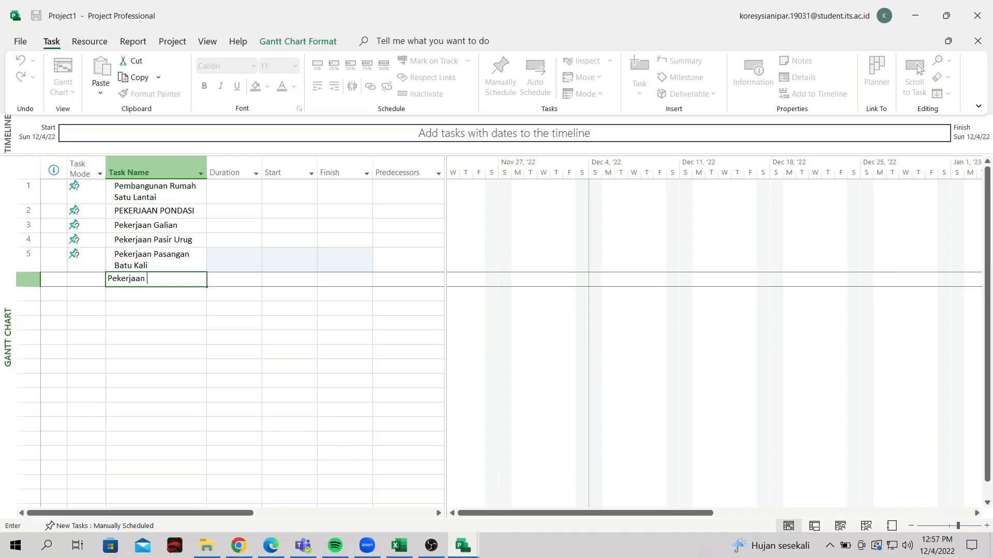
type("Timbunan")
key("Return")
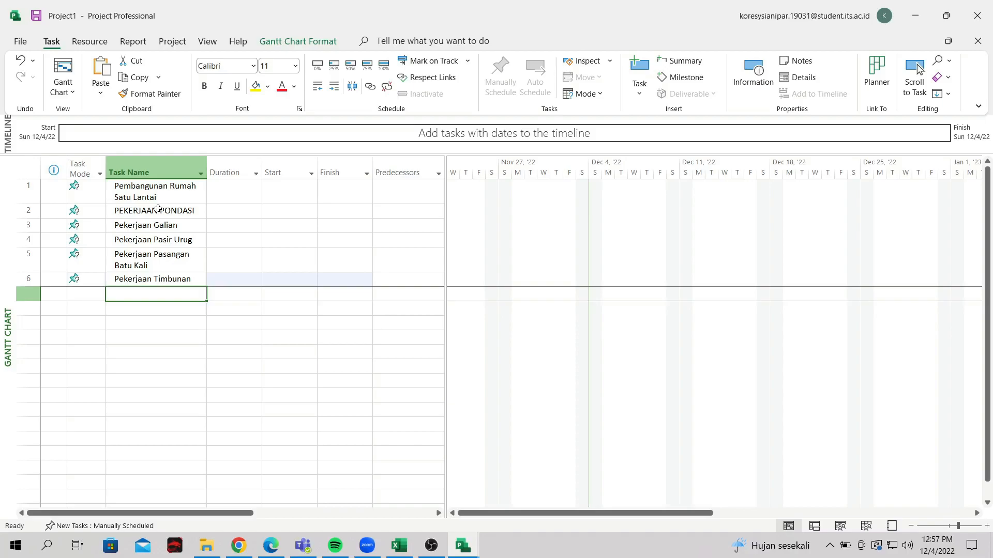
type("PEKE")
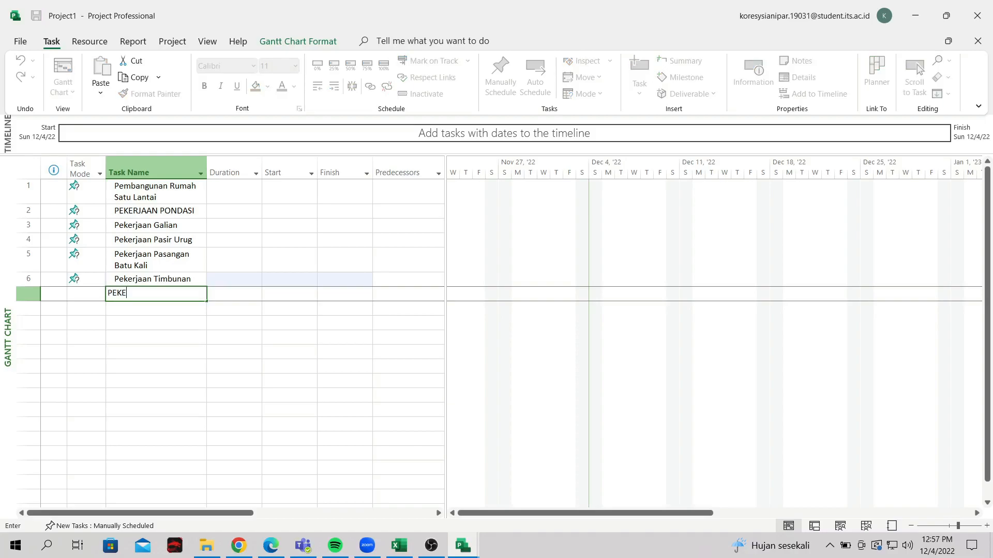
type("RJAAN STRUKTUR")
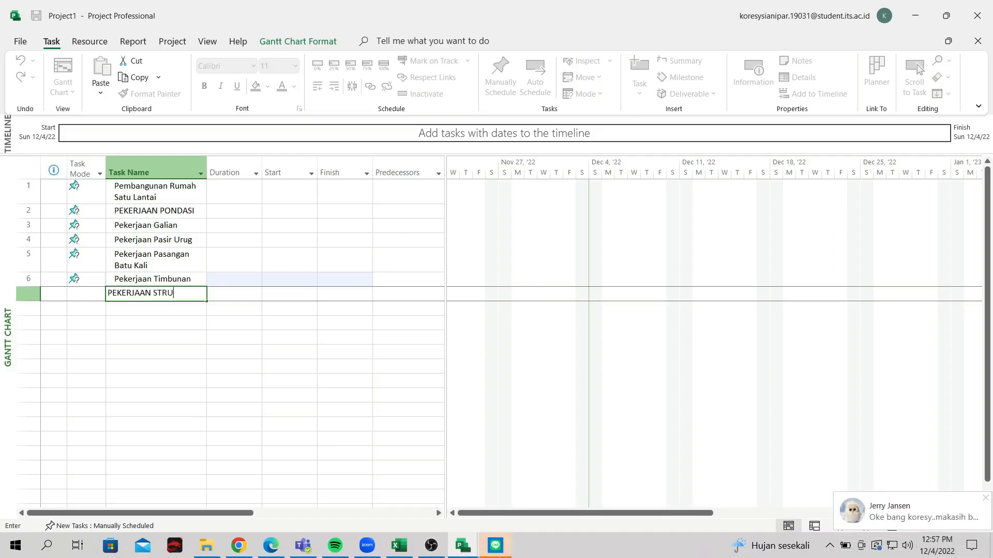
key("Return")
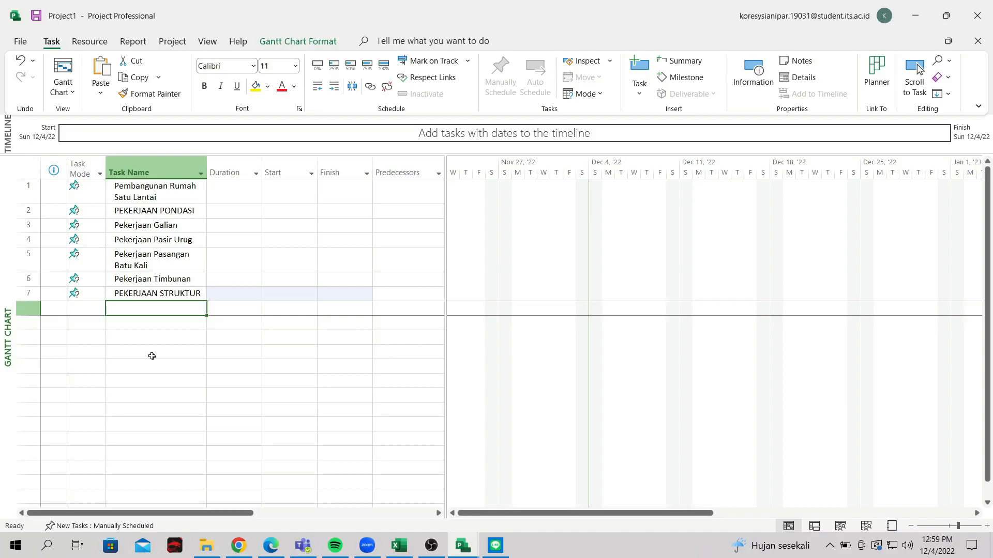
Enter Pekerjaan Kolom, Pekerjaan Balok, Pekerjaan Dinding and PEKERJAAN ATAP as tasks 8–11
type("Pekr")
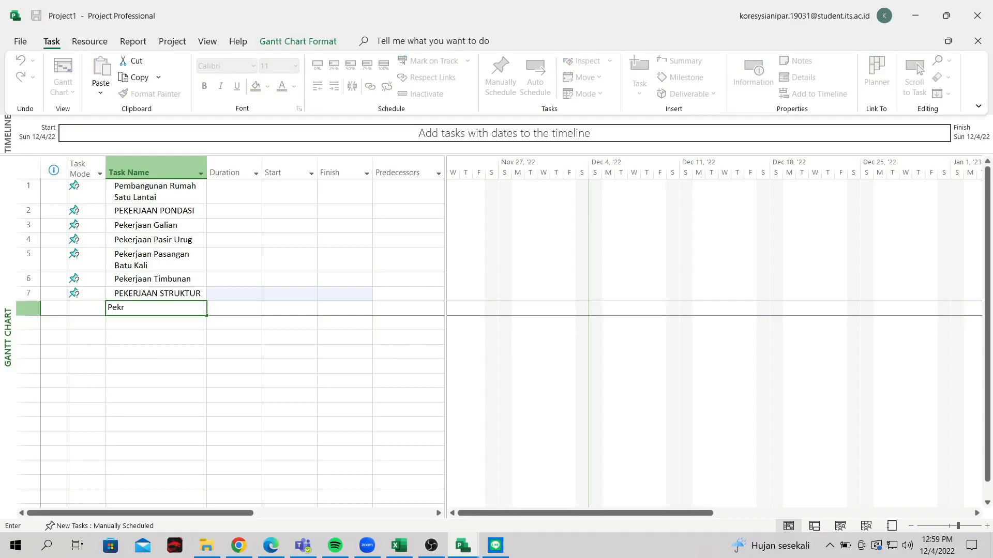
key("BackSpace")
type("erjaan Kolom")
key("Return")
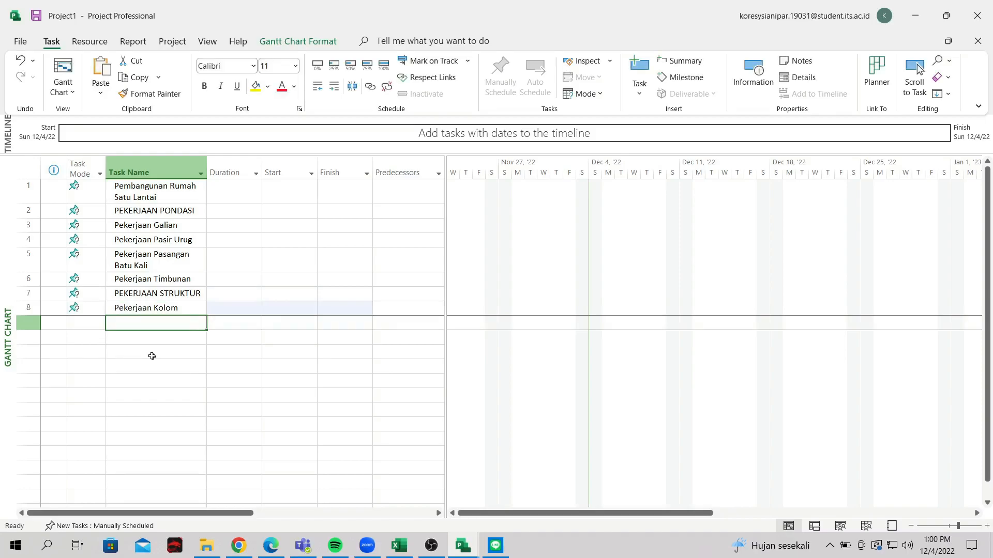
type("Pekerjaan Balok")
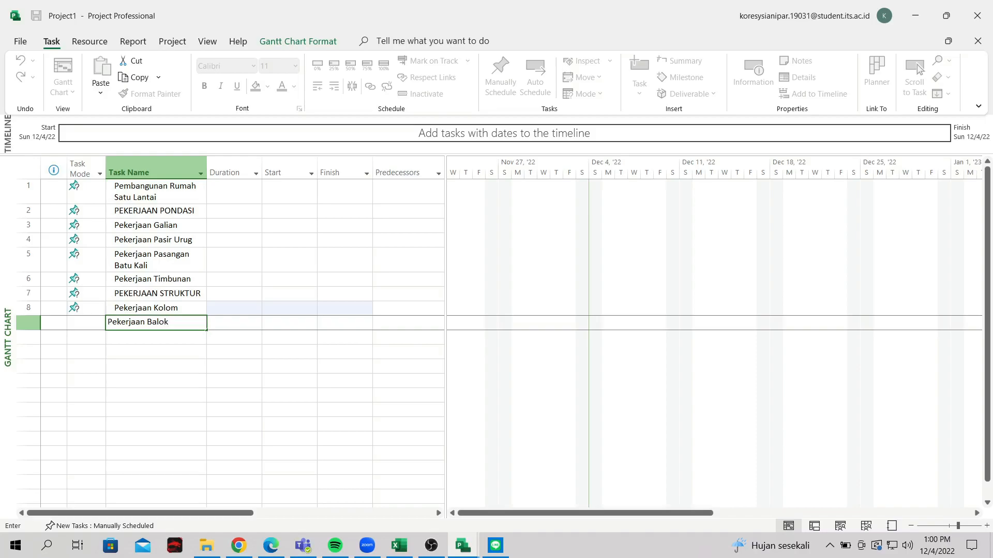
key("Return")
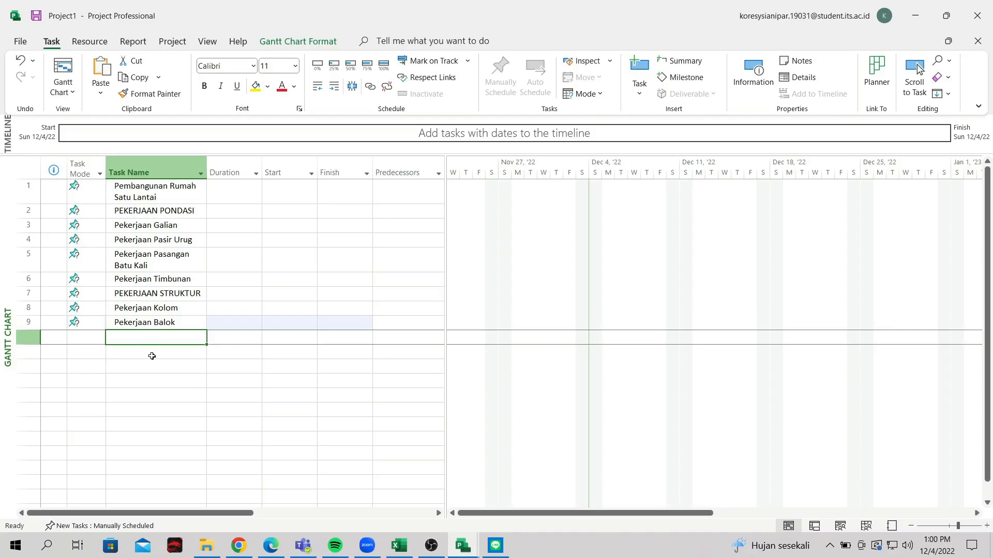
type("Peke")
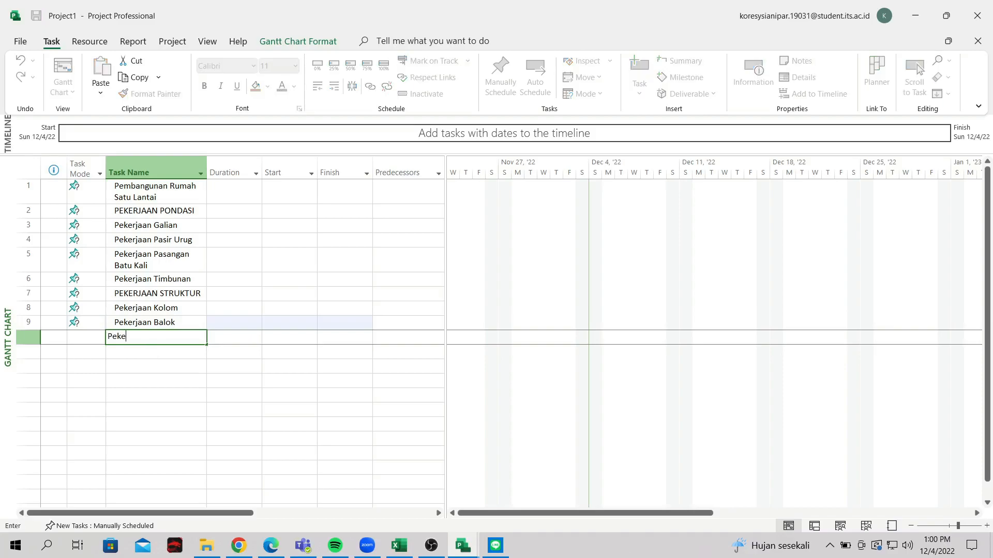
type("rjaan Dinding")
left_click(152, 356)
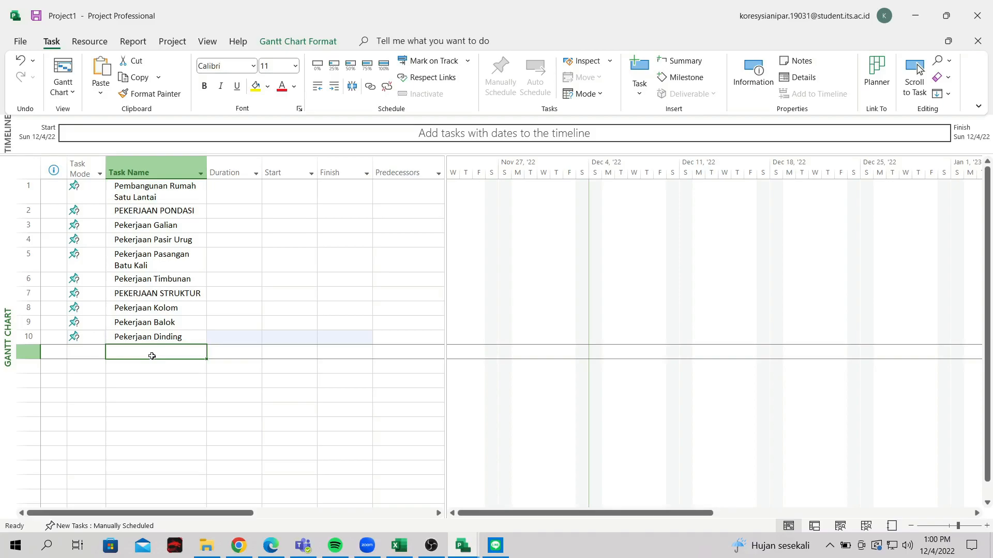
type("PE")
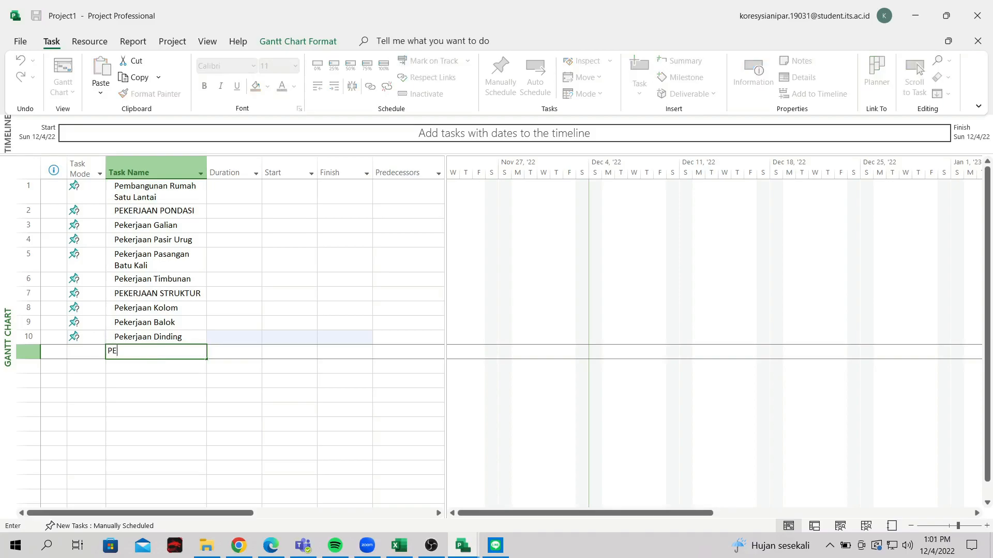
type("KERJAAN ATAP")
key("Return")
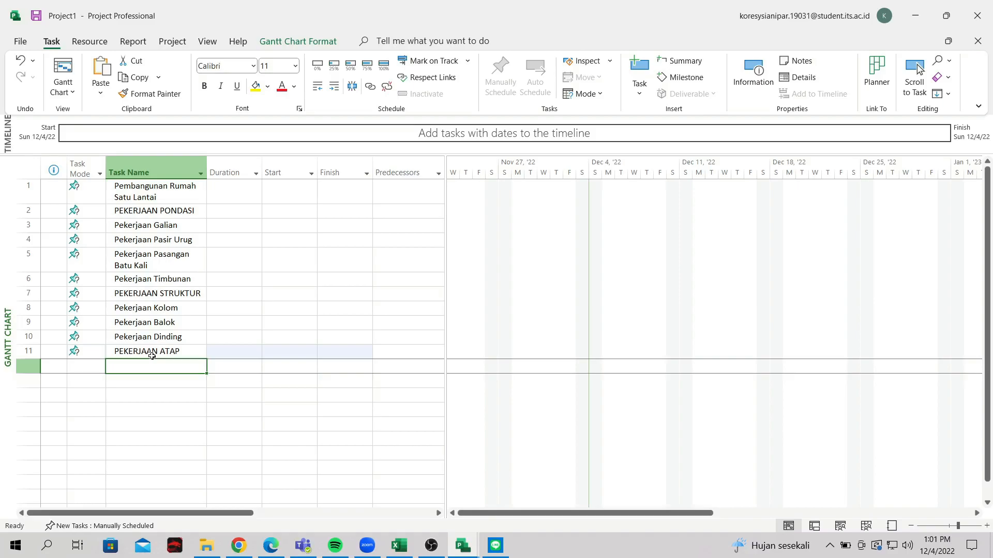
Enter Pekerjaan Kuda-Kuda, Gording, Usuk and Pemasangan Genteng as tasks 12–15
type("Pekerjaan")
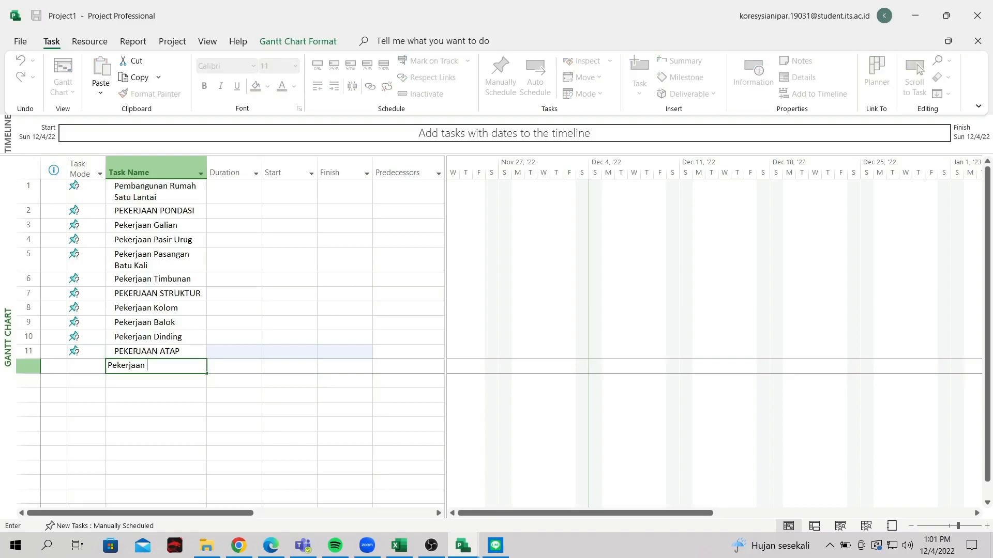
type(" KU")
key("BackSpace")
type("uda-Kuda")
key("Return")
type("Pekerjaan")
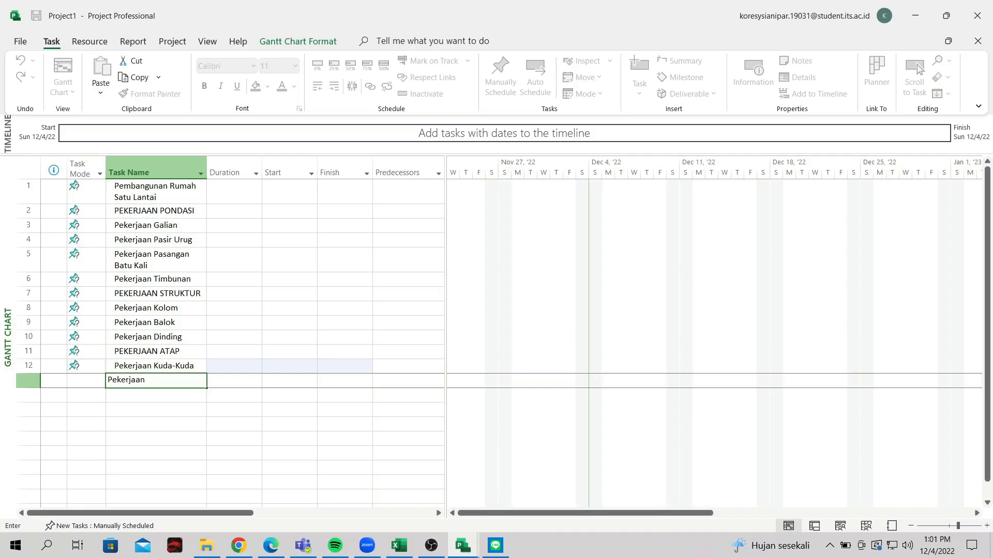
type("Gording")
key("Return")
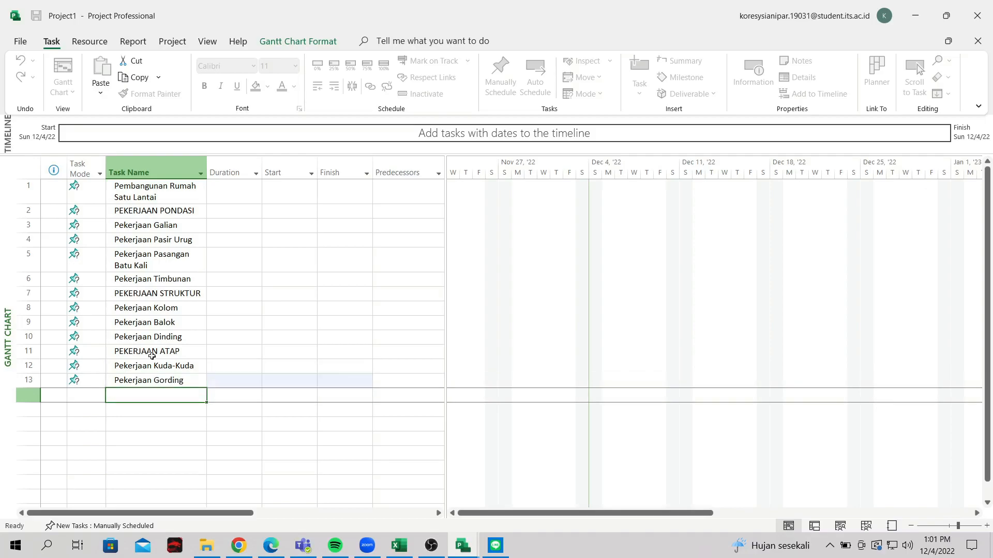
type("Pekerjaan Usuk")
key("Return")
type("Peke")
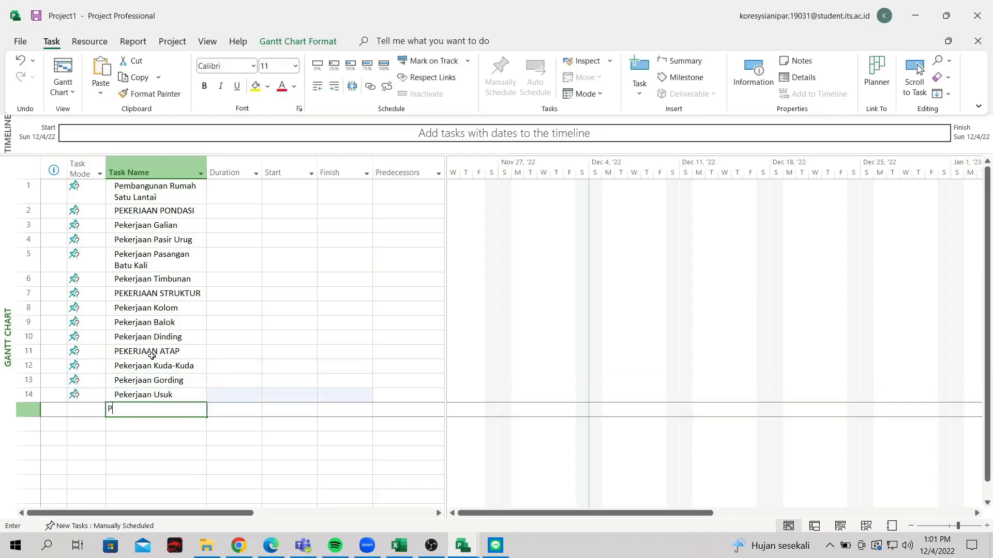
type("rjaan P")
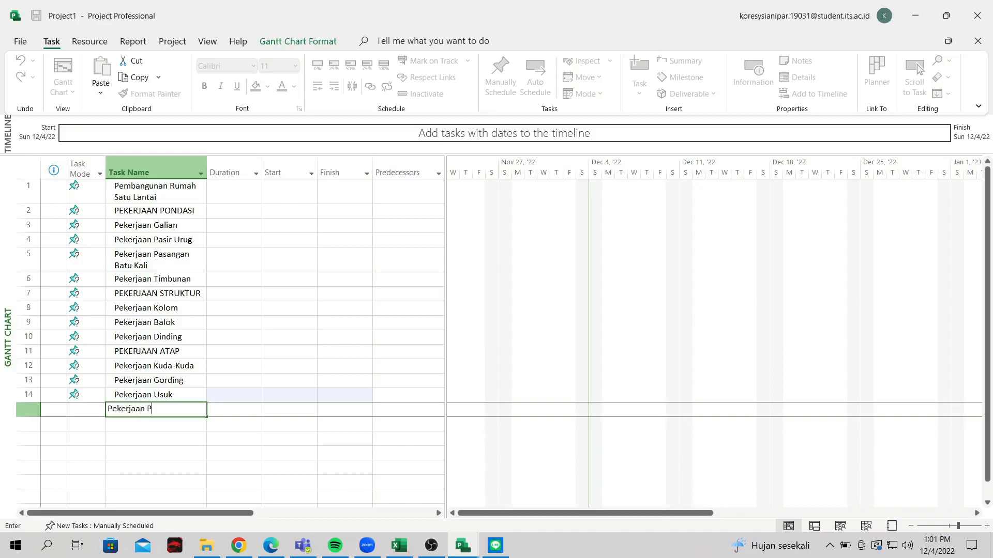
type("emasangan Genteng")
key("Return")
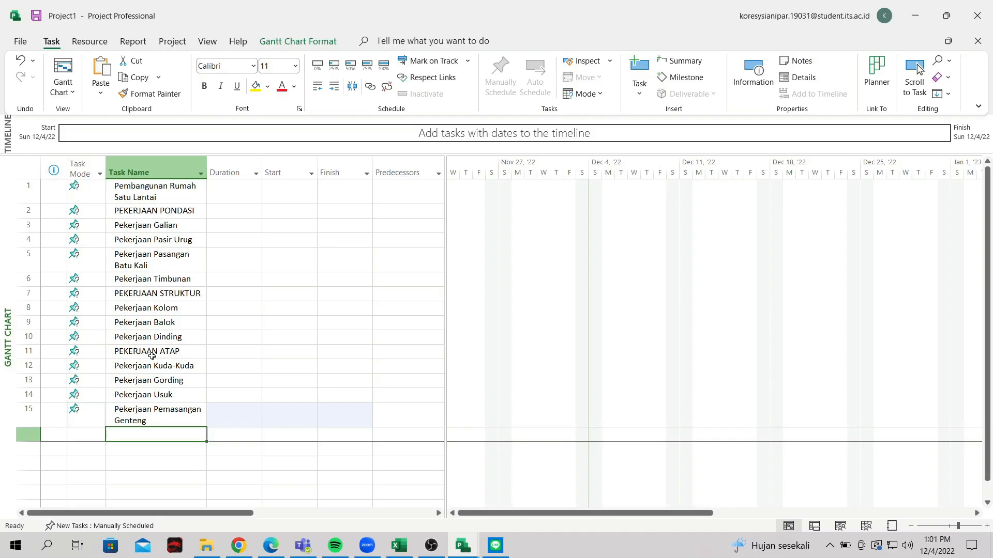
Enter Pekerjaan ARSITEKTUR, Pengecatan, Pemasangan Lantai, Plafon and Kusen, Pintu, Jendela as tasks 16–20
type("Pekerjaan")
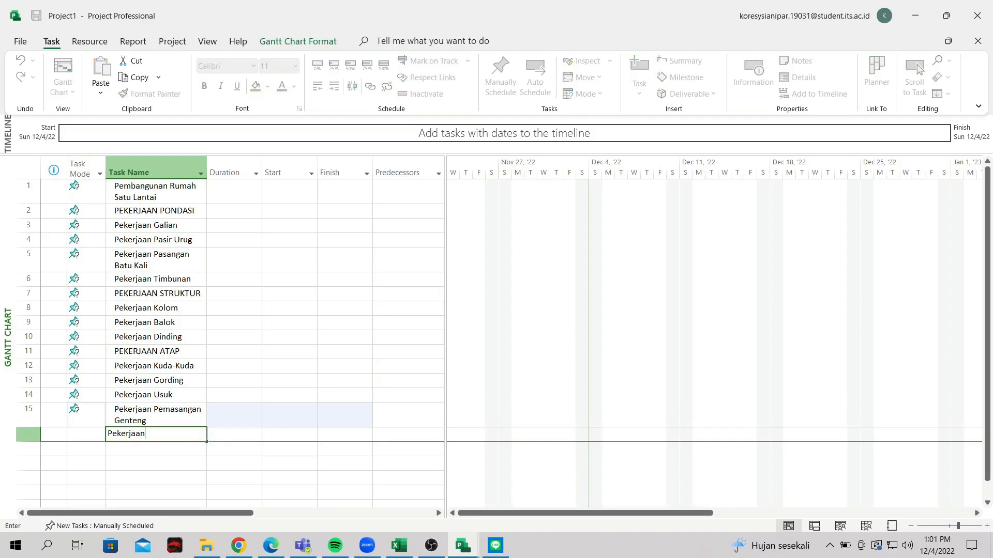
type(" ARSITEKTURAL")
key("BackSpace")
key("BackSpace")
type("R")
key("Return")
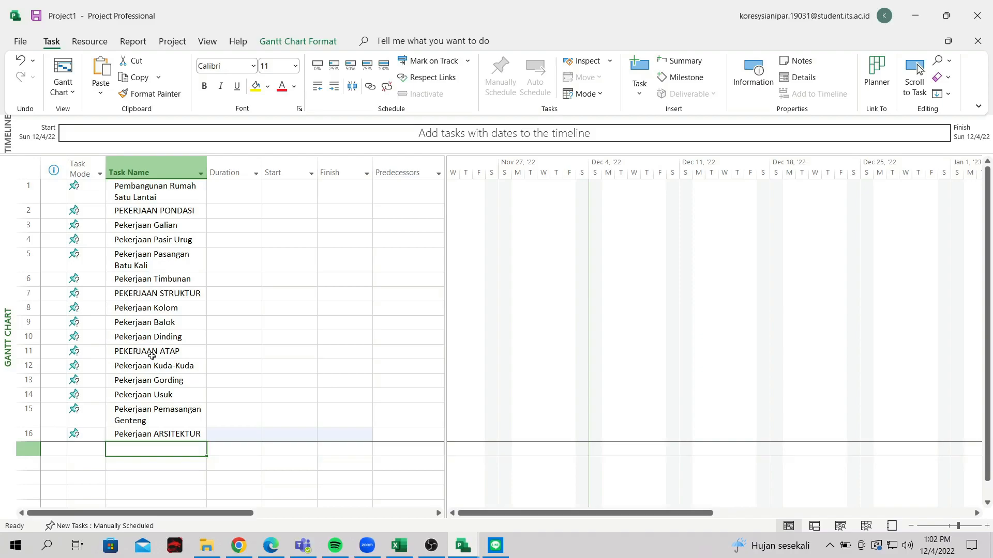
type("Pekerjaan")
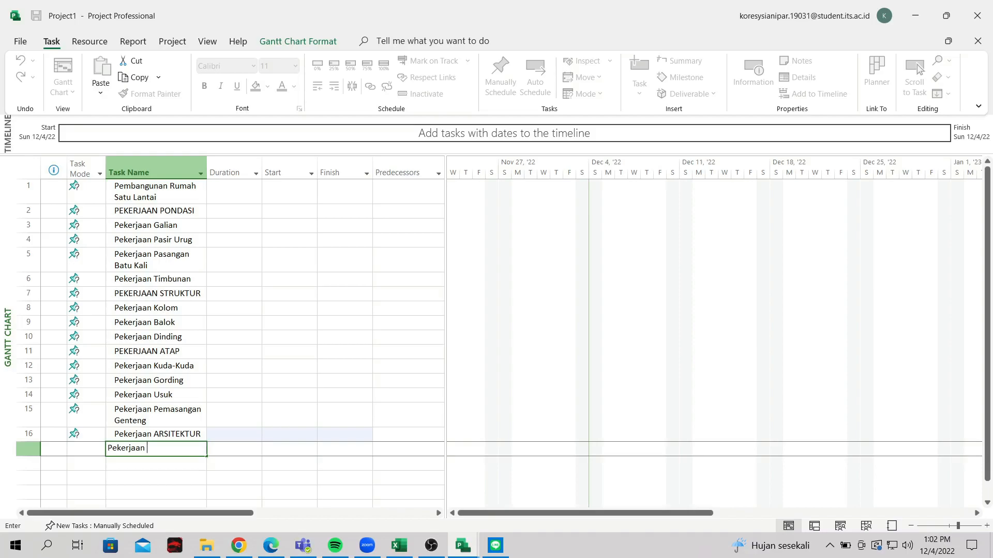
type("Penger")
type("atan")
key("Return")
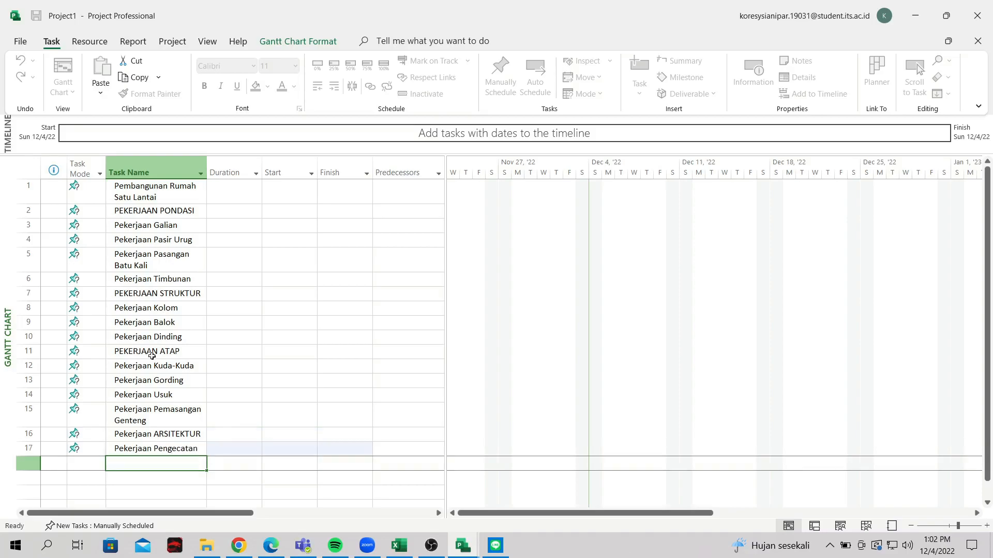
type("Pekerjaan Pemasangan Lantai")
key("Return")
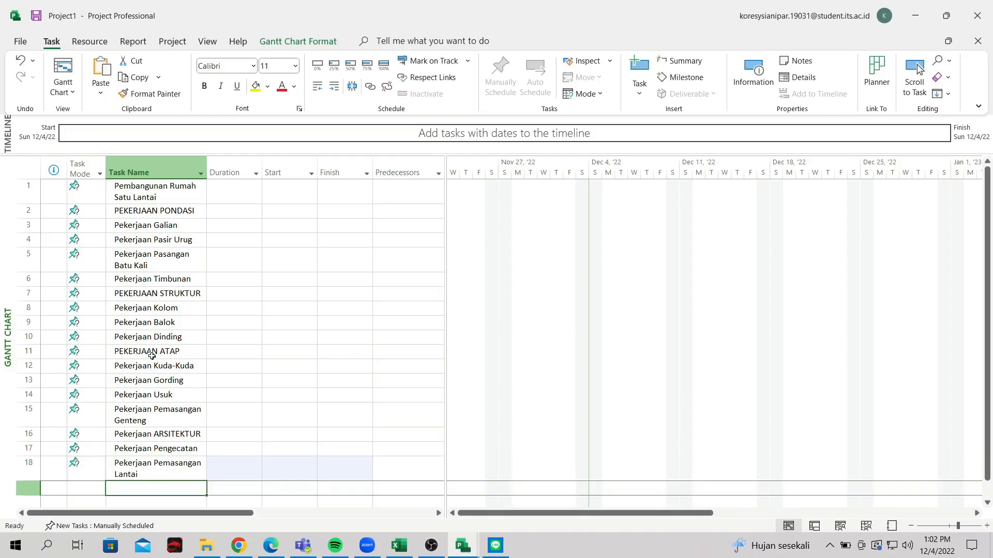
type("Pekerj")
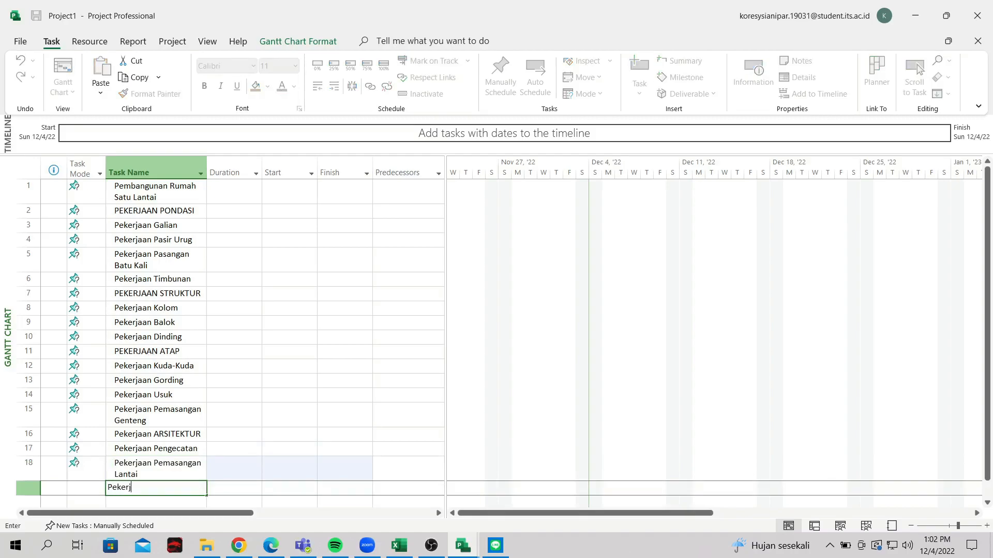
type("aan Plafon")
key("Return")
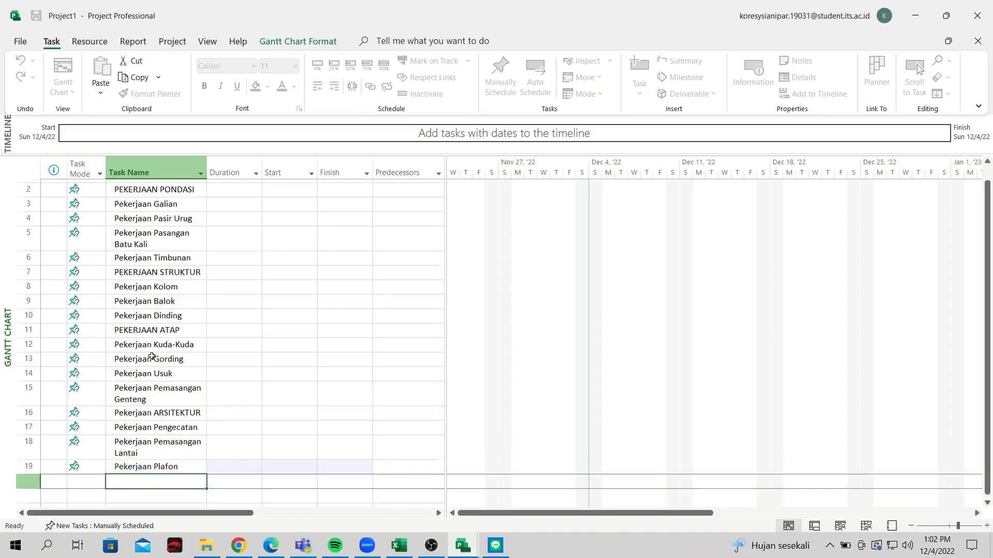
type("Pekerjaan")
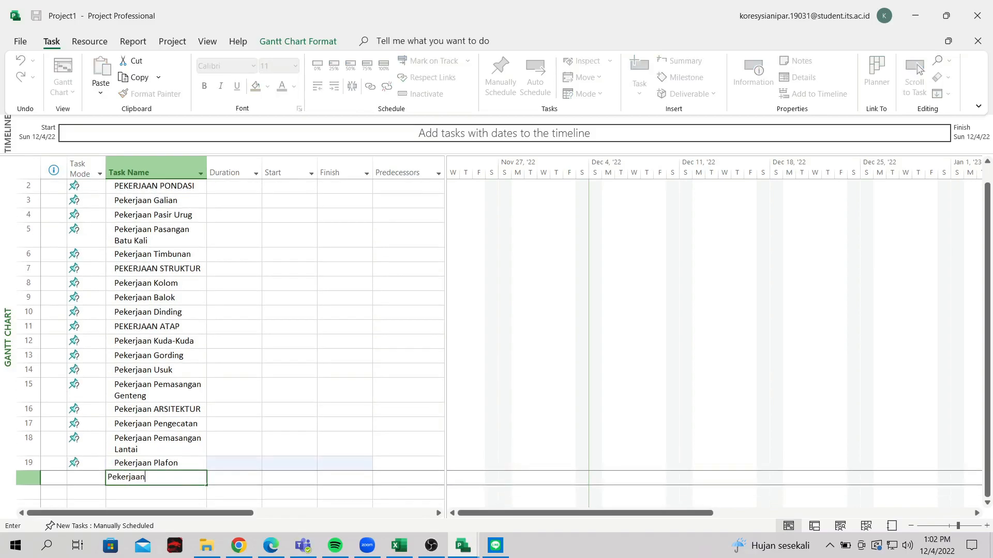
type(" Kusen, Pintu, Jendela")
key("Return")
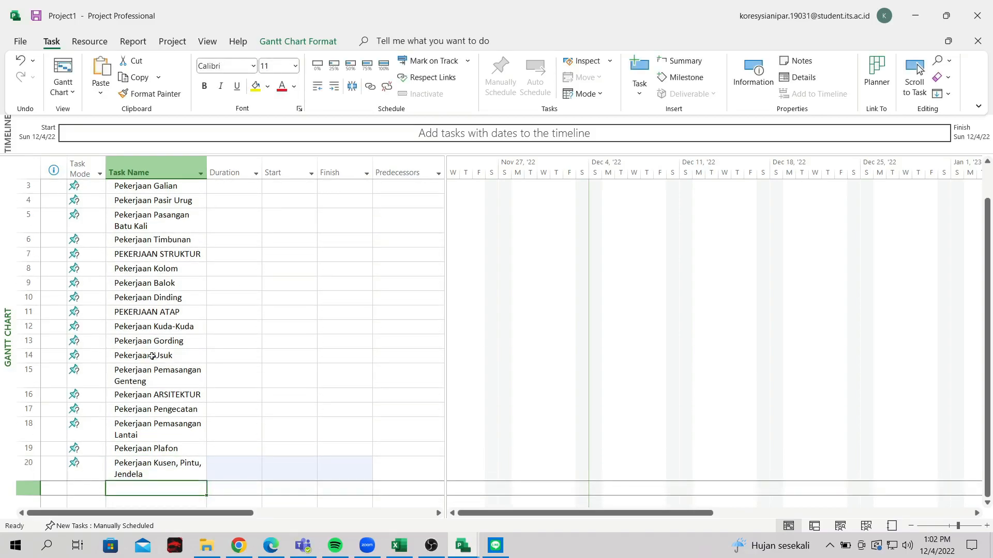
Try to outdent Pembangunan Rumah Satu Lantai and dismiss the Planning Wizard warning
scroll(196, 419, "up", 1)
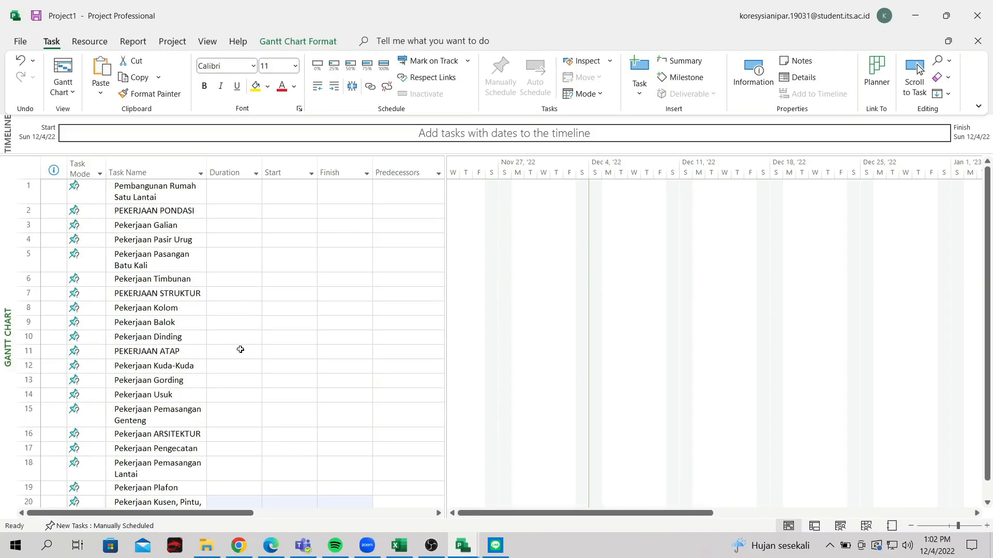
scroll(150, 261, "down", 3)
scroll(150, 260, "up", 3)
left_click(143, 195)
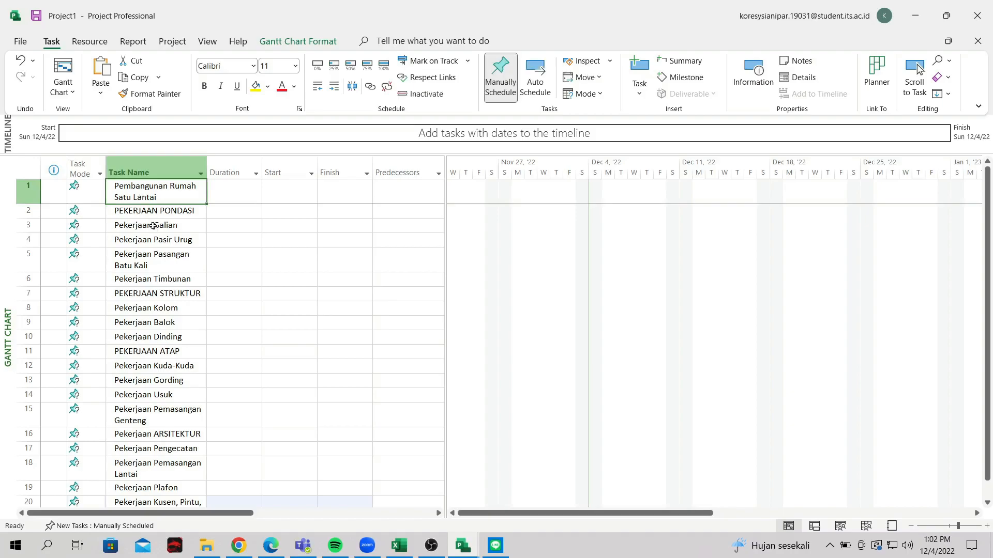
left_click(152, 214)
left_click(150, 199)
scroll(247, 354, "down", 1)
scroll(165, 370, "up", 1)
left_click(155, 197)
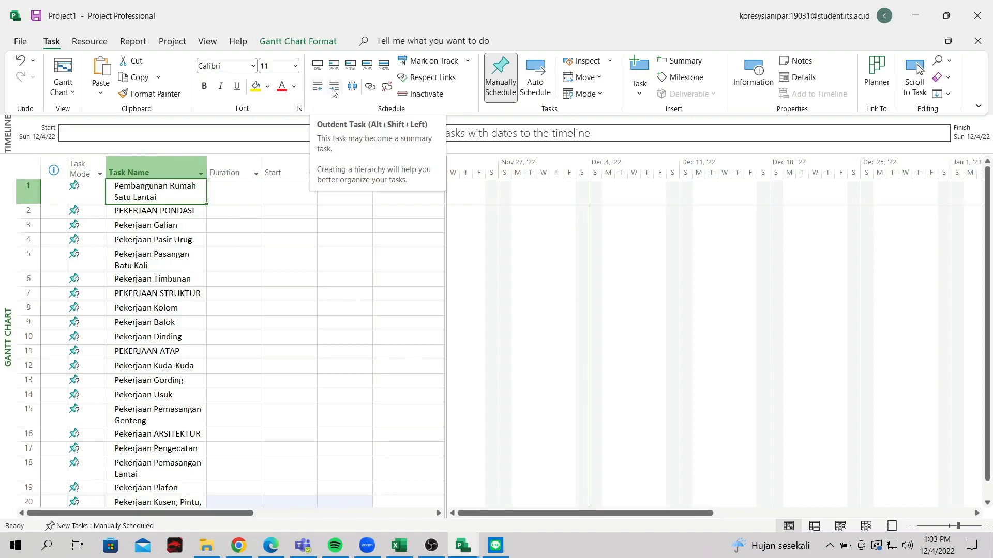
left_click(217, 238)
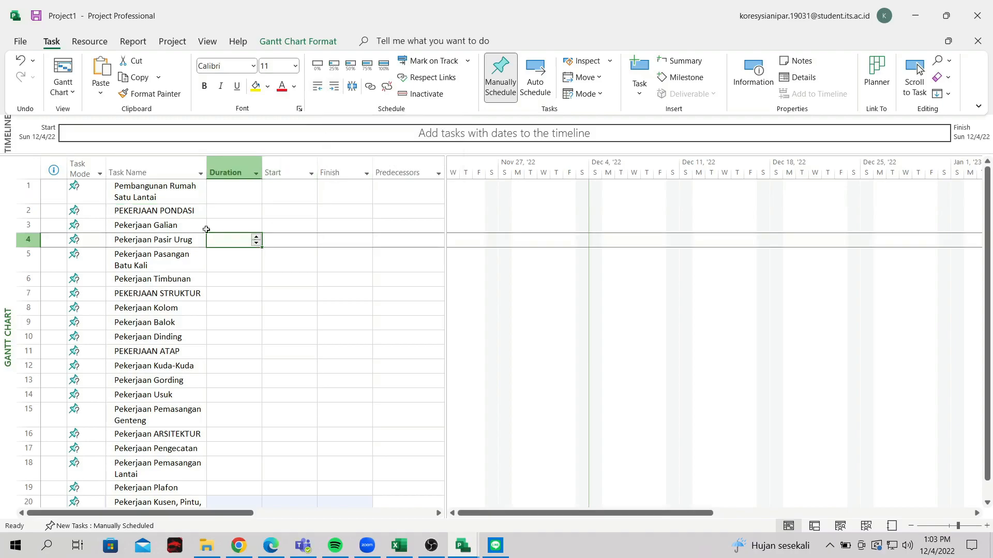
left_click(147, 193)
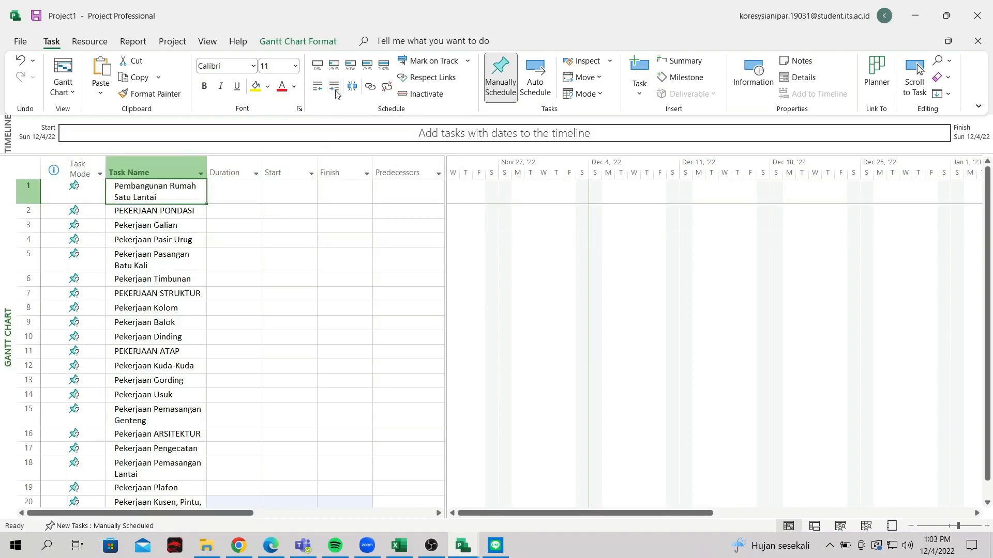
left_click(319, 86)
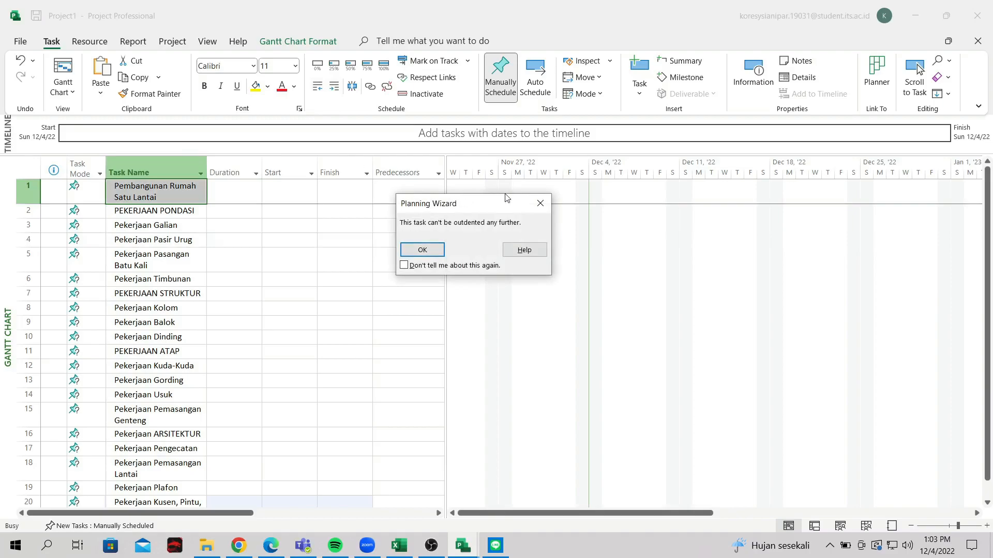
left_click(540, 203)
Open the Task Mode dropdown for Pembangunan Rumah Satu Lantai
left_click(257, 253)
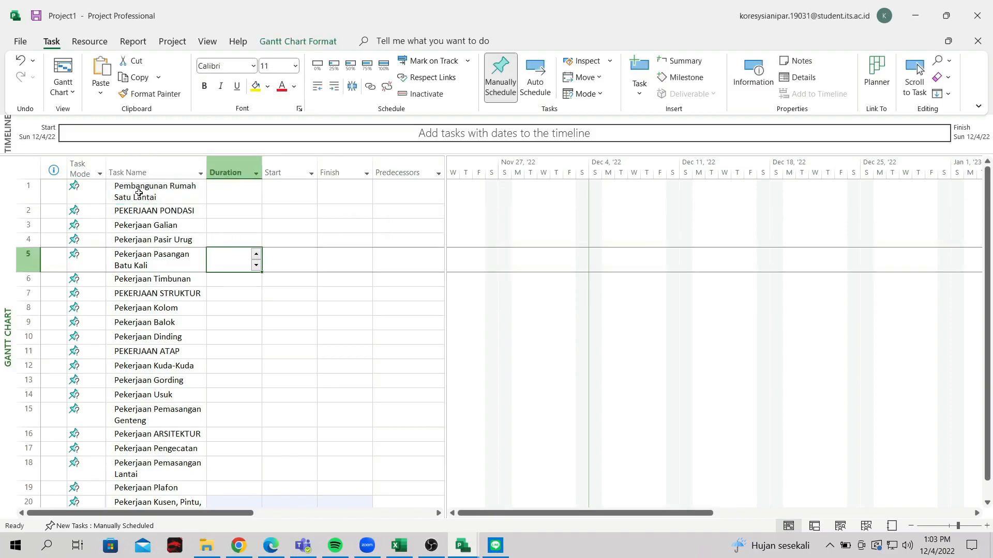
left_click(74, 191)
left_click(259, 240)
left_click(96, 190)
left_click(100, 192)
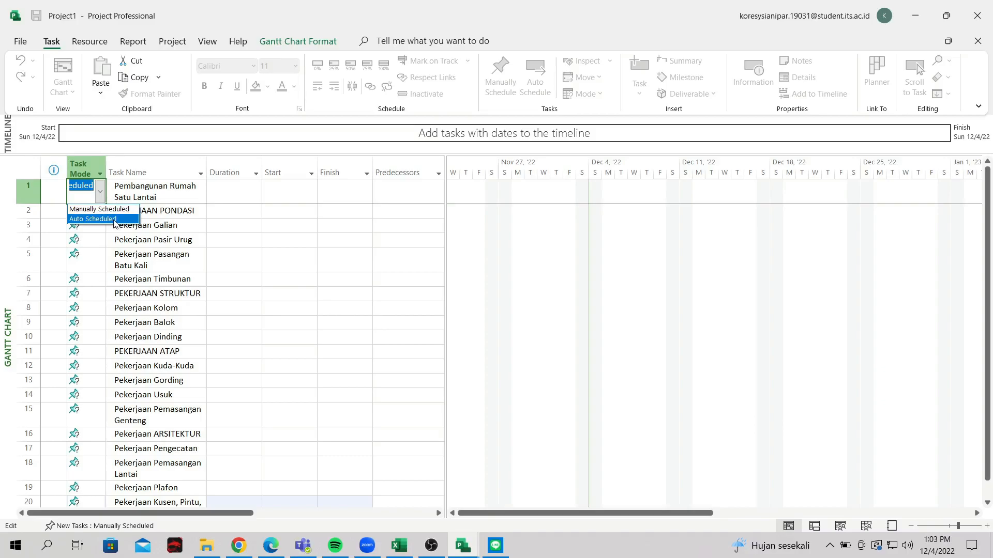
Set Pembangunan Rumah Satu Lantai to Auto Scheduled, giving 1 day? on Mon 12/5/22
left_click(114, 219)
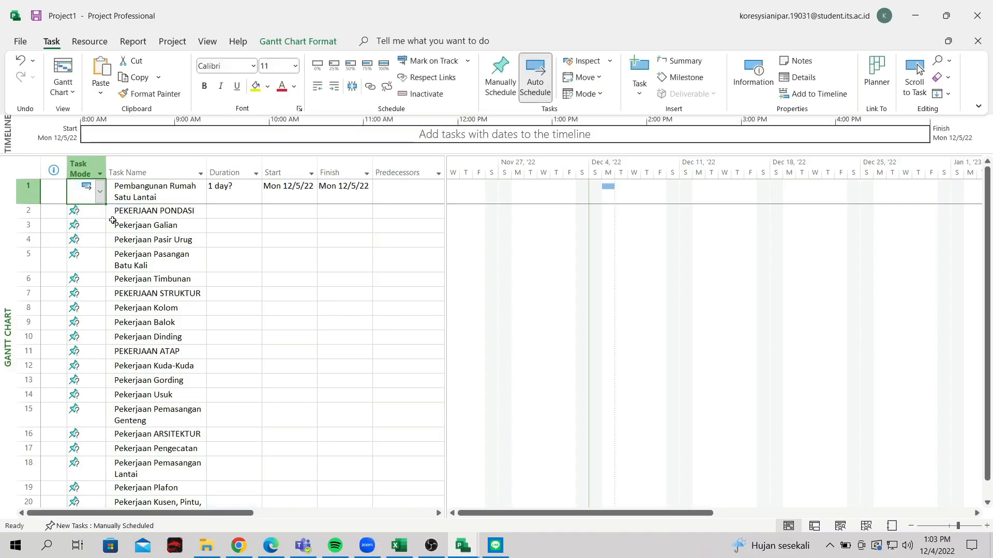
left_click(100, 192)
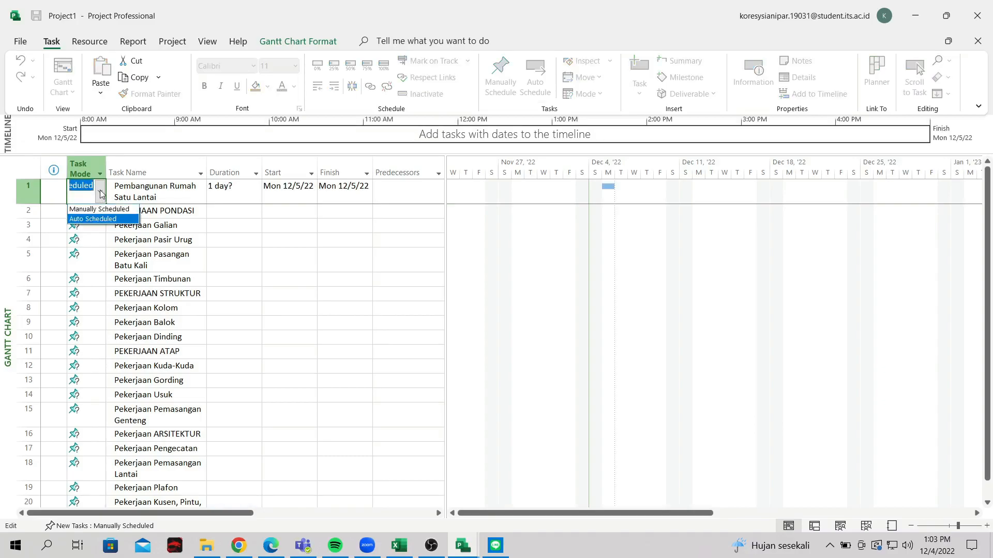
left_click(100, 192)
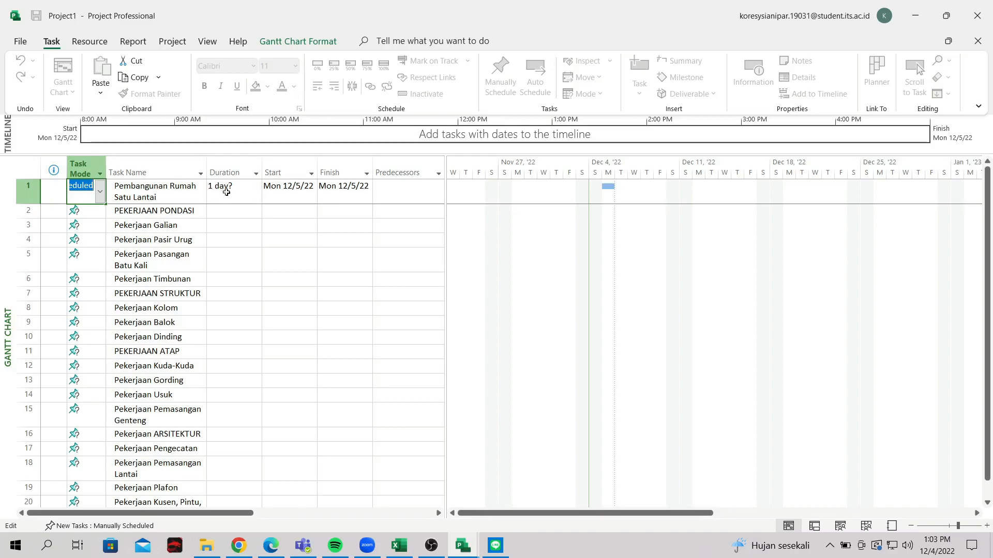
left_click(198, 238)
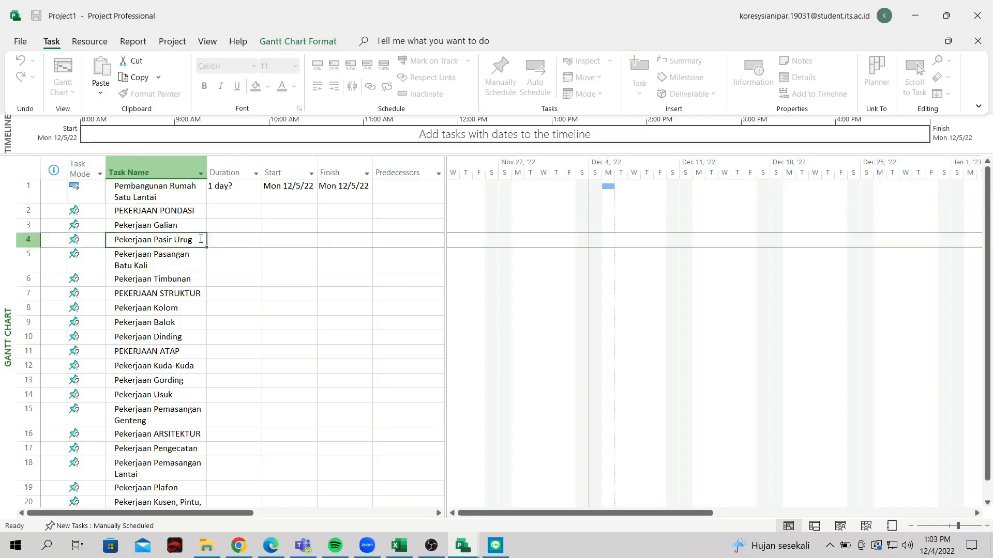
Open and cancel Task Information for PEKERJAAN PONDASI, then select the task names from it downward
left_click(88, 209)
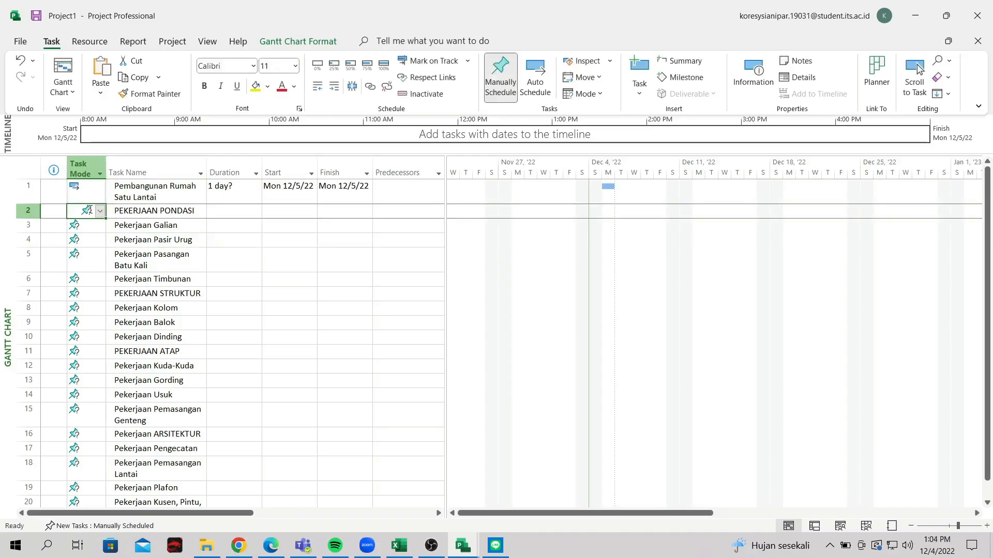
left_click(148, 210)
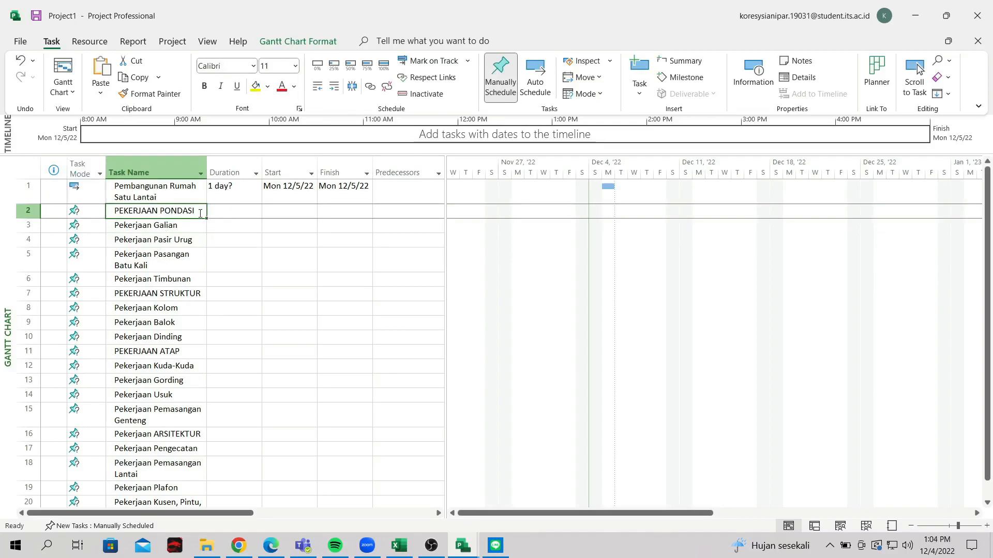
left_click(88, 211)
left_click(99, 211)
left_click(178, 211)
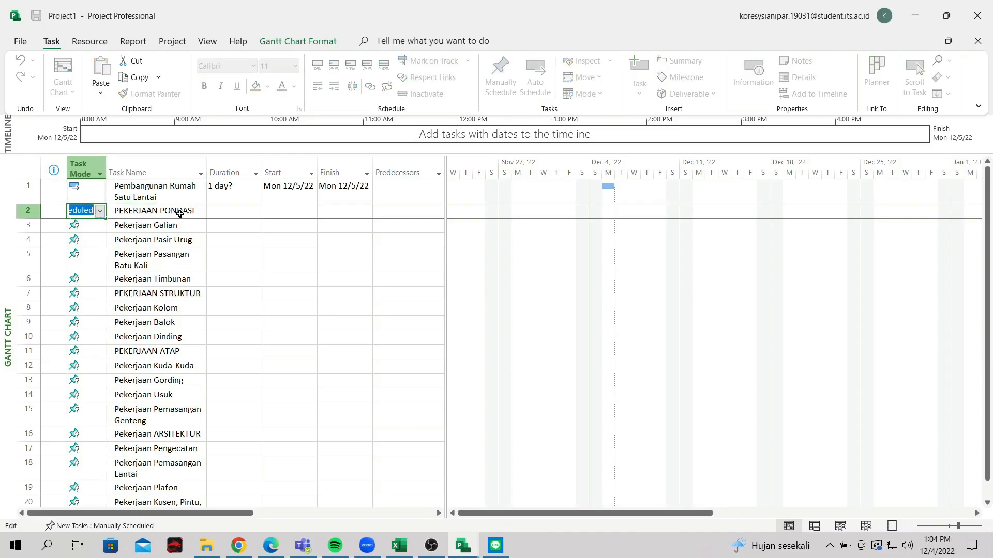
double_click(176, 210)
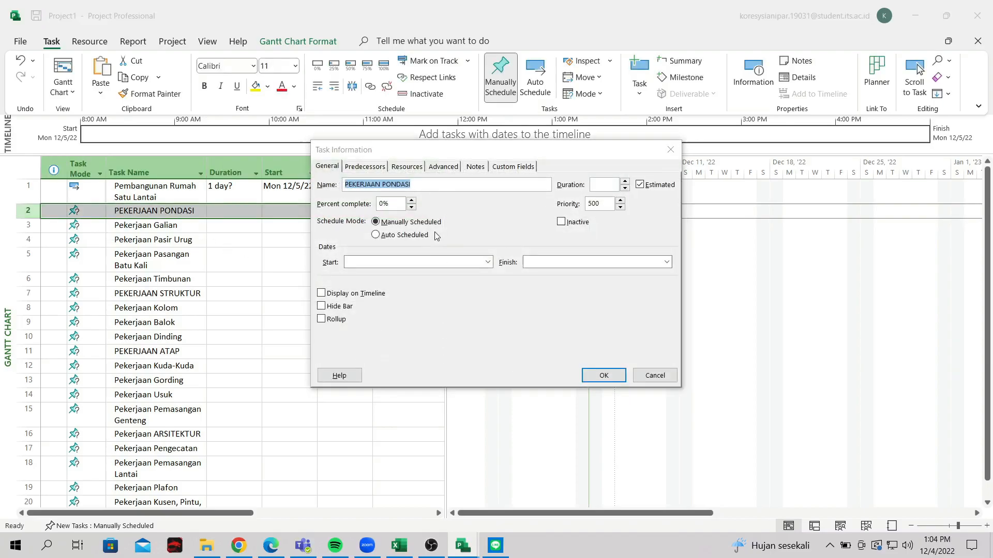
left_click(671, 150)
left_click_drag(176, 212, 148, 306)
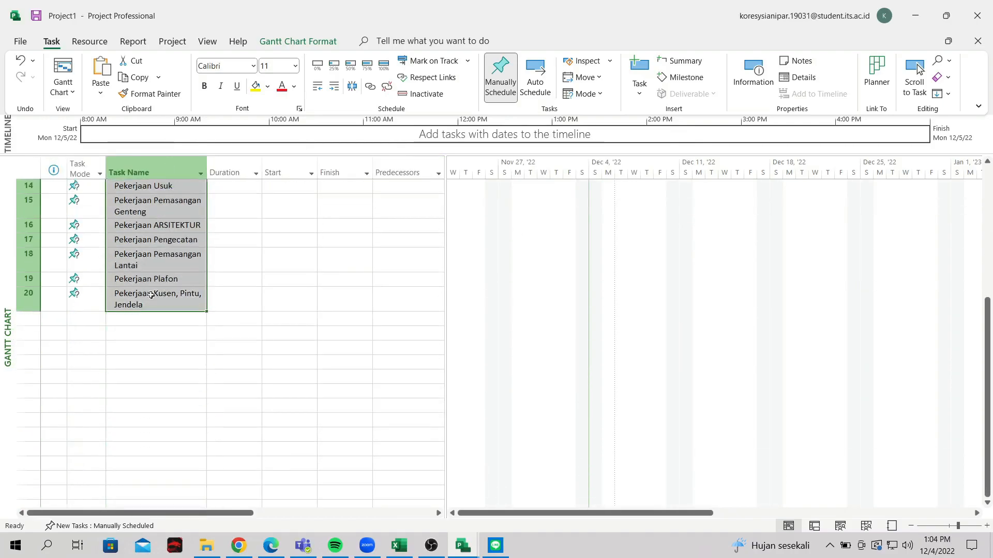
Indent tasks 2–20, PEKERJAAN PONDASI through Pekerjaan Kusen, Pintu, Jendela, under task 1
scroll(147, 305, "up", 5)
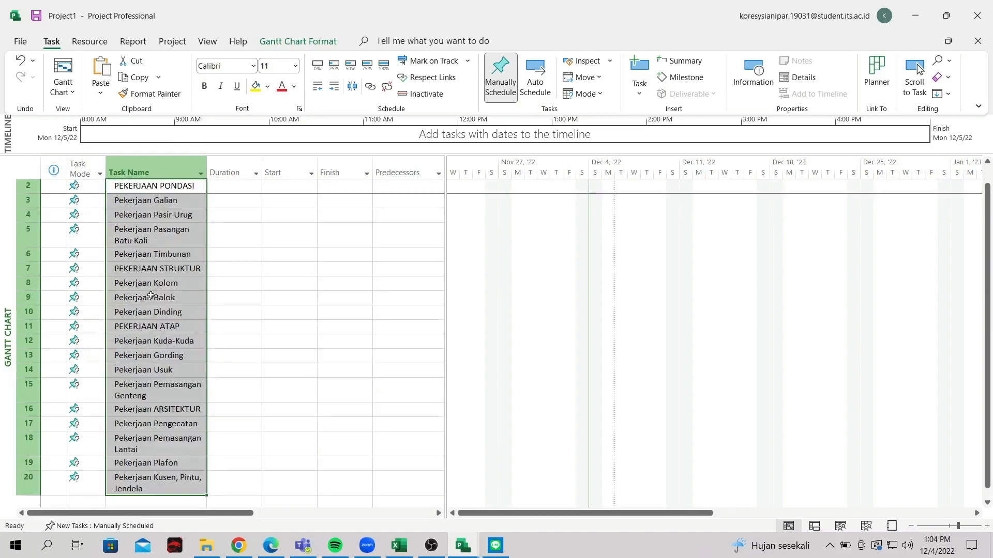
left_click(332, 93)
left_click(243, 308)
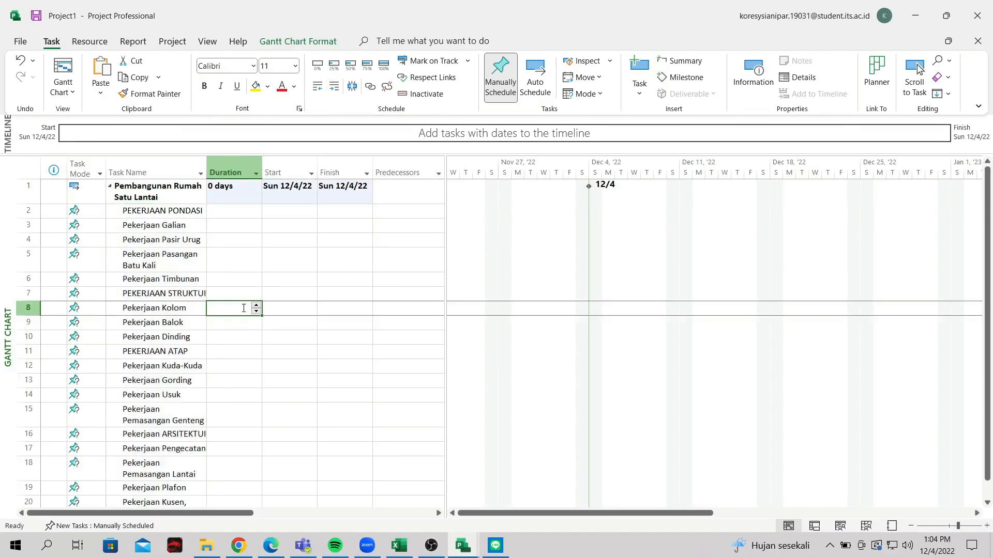
left_click(159, 210)
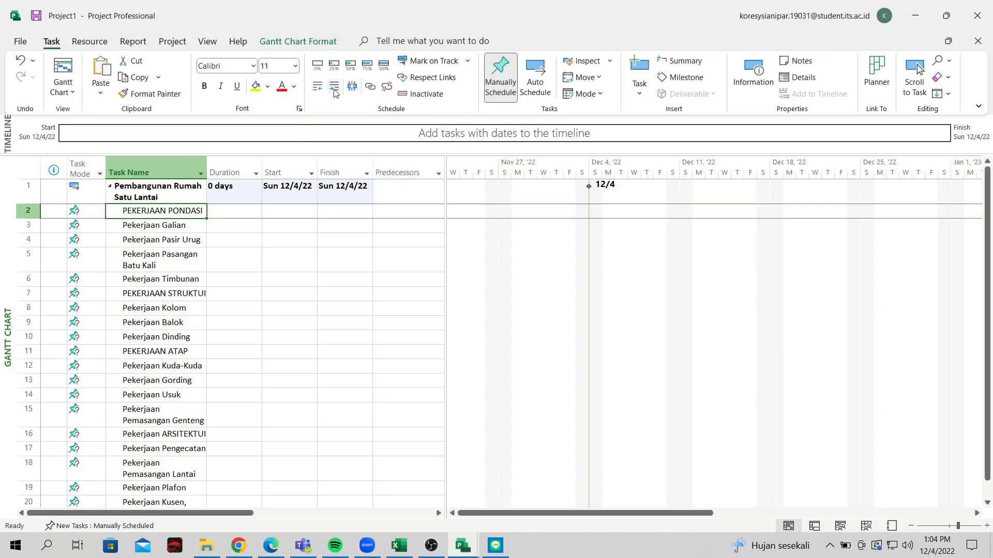
Indent Pekerjaan Galian, Pasir Urug and Pasangan Batu Kali under PEKERJAAN PONDASI
left_click(297, 256)
left_click(157, 212)
left_click_drag(165, 228, 170, 260)
left_click(249, 246)
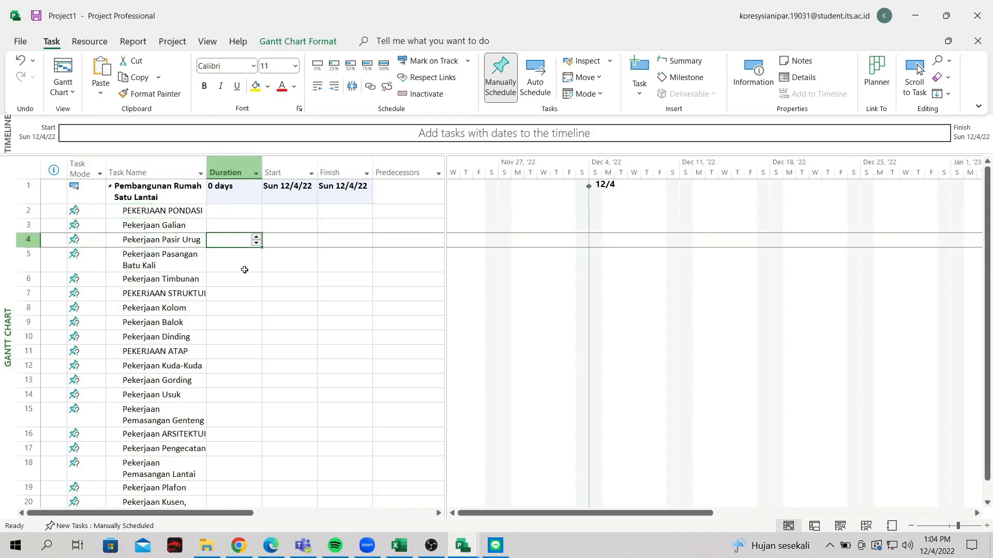
left_click(168, 212)
left_click_drag(166, 224, 168, 261)
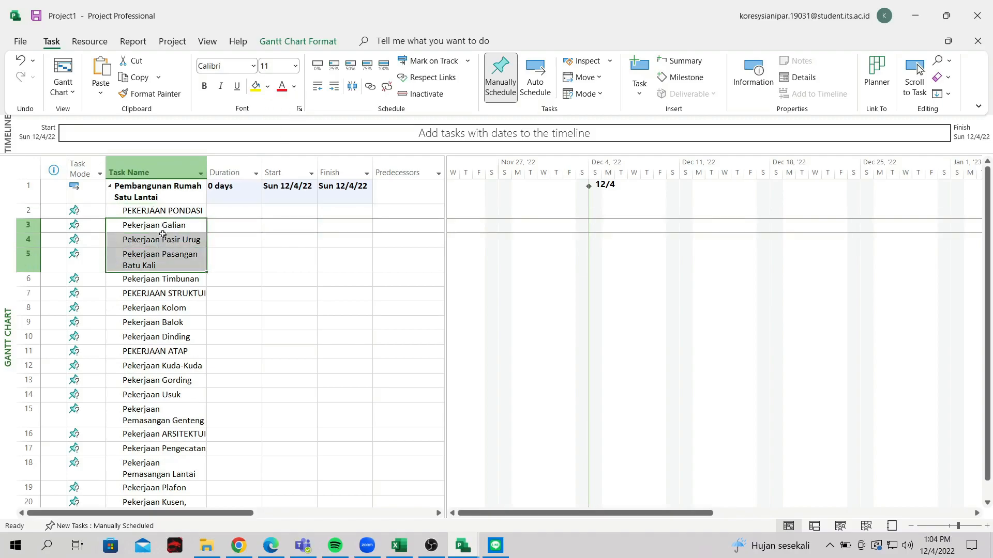
left_click(335, 86)
left_click(279, 302)
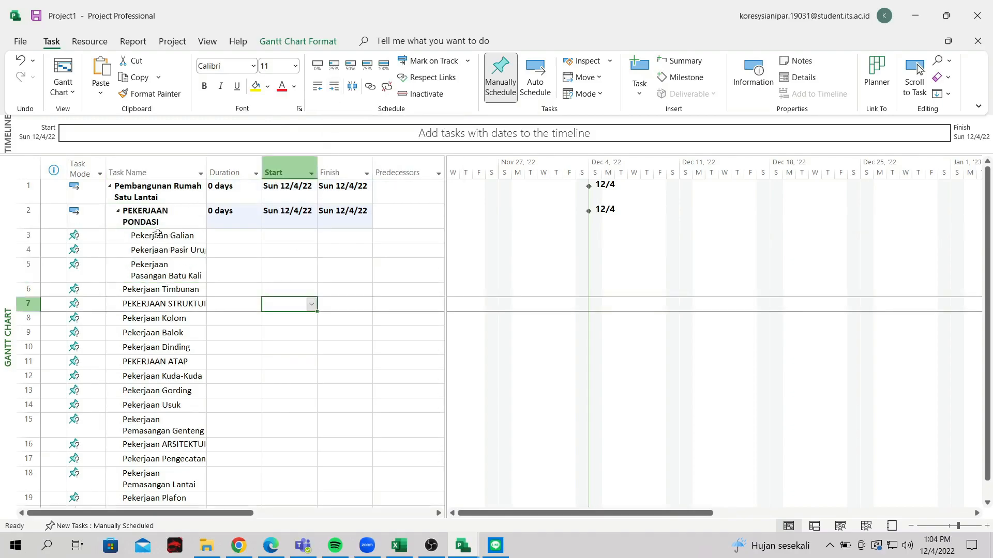
left_click(152, 212)
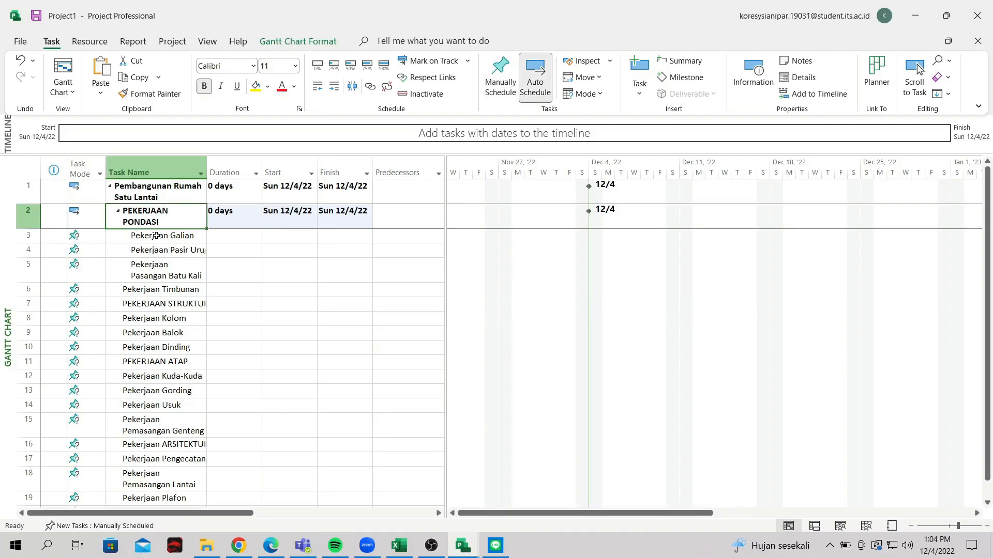
Indent Pekerjaan Timbunan under PEKERJAAN PONDASI and collapse that summary
left_click(150, 292)
left_click(334, 86)
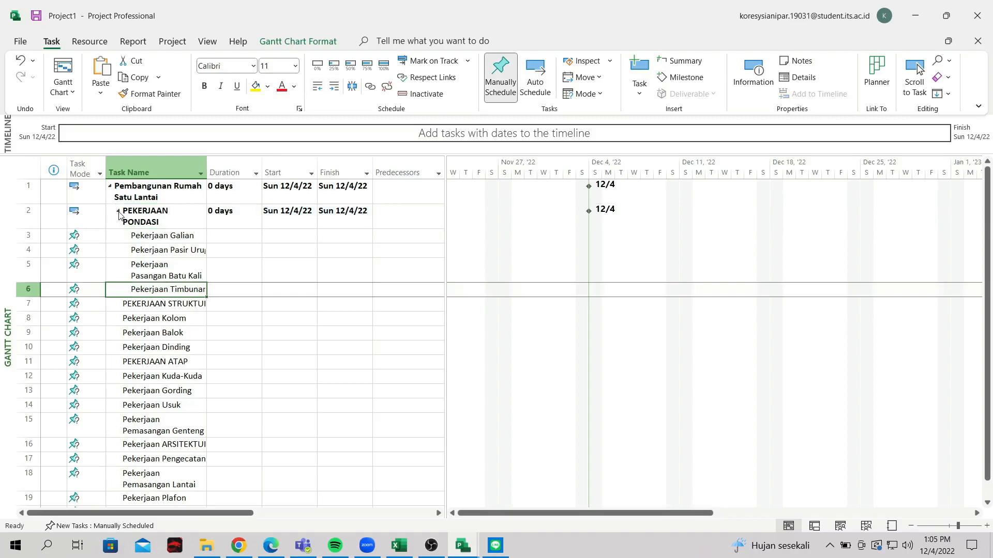
left_click(119, 212)
Expand PEKERJAAN PONDASI, then enter and clear a 1-day duration for Pekerjaan Galian
left_click(119, 214)
left_click(217, 279)
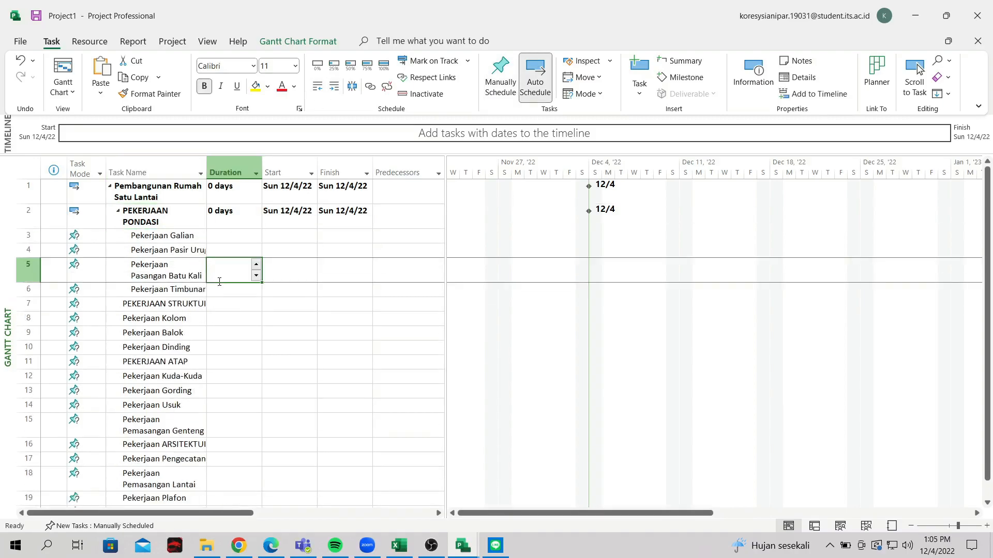
left_click(178, 290)
left_click(84, 236)
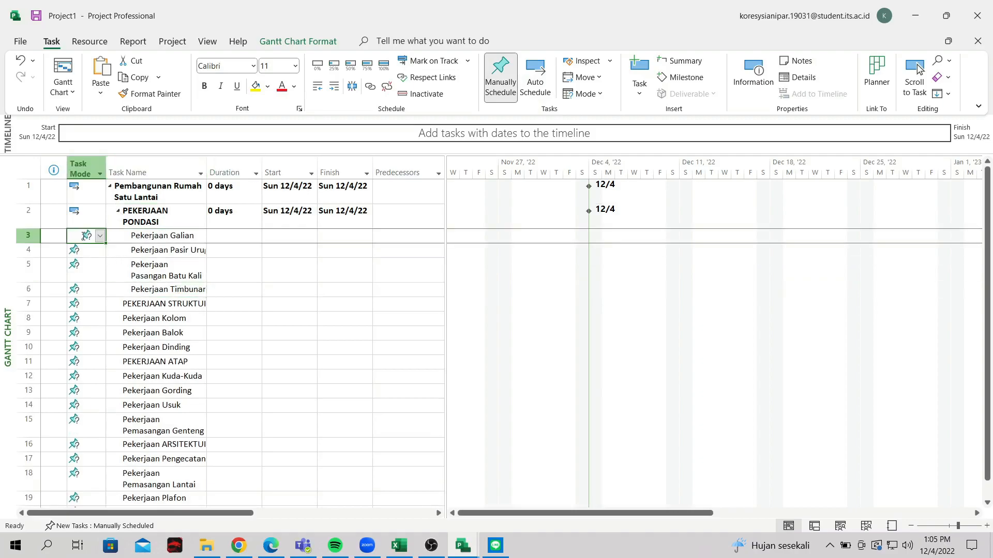
left_click(231, 242)
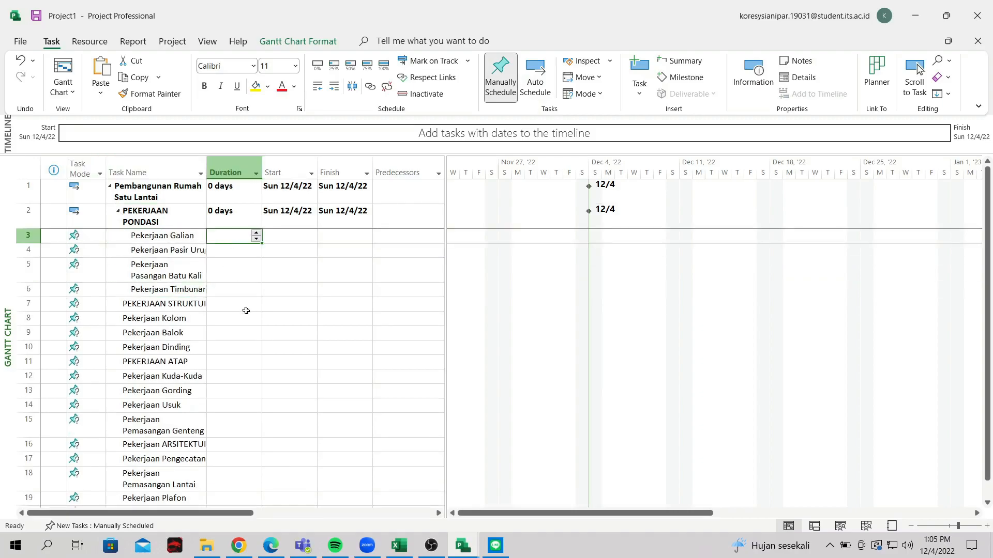
type("1")
key("Return")
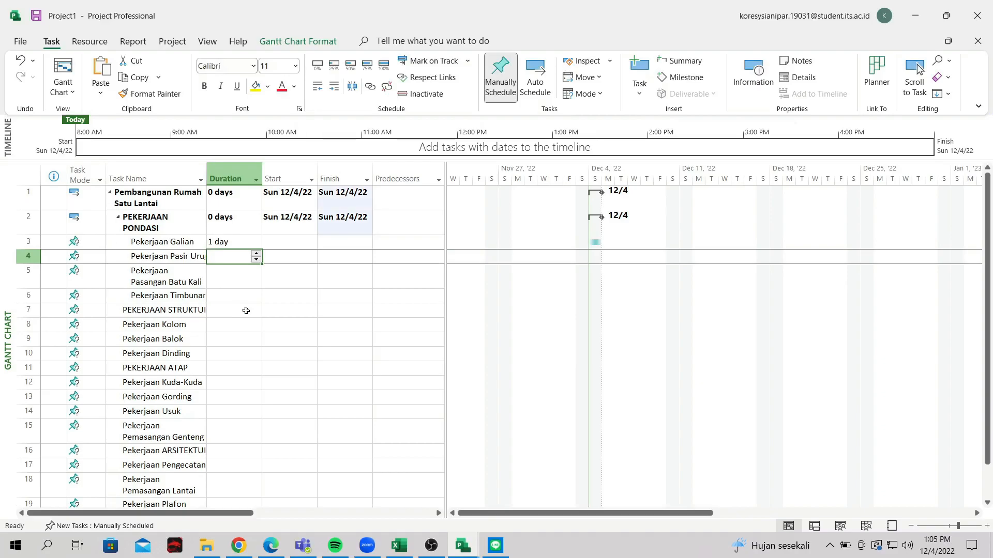
left_click(230, 244)
key("Delete")
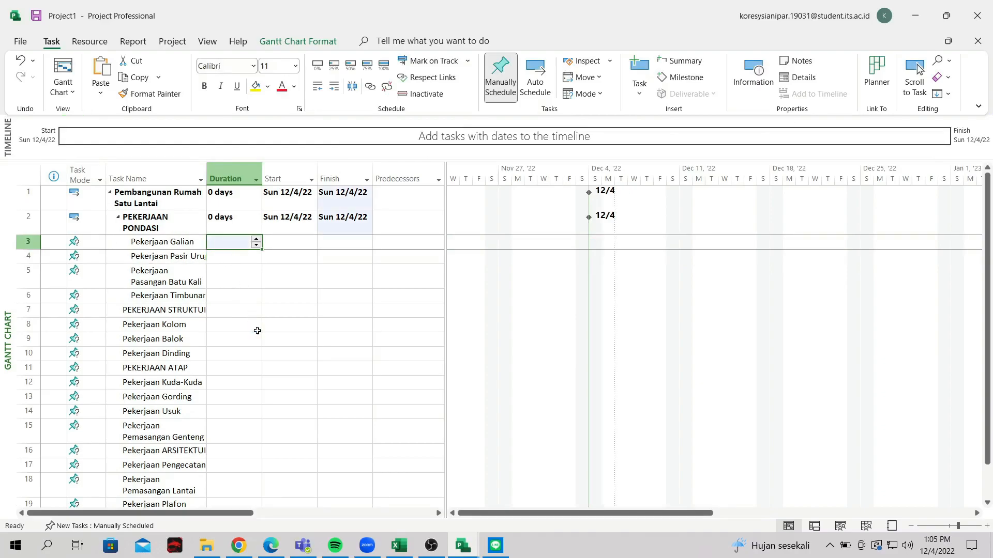
left_click(238, 324)
Switch Pekerjaan Galian's task mode to Auto Scheduled
left_click(85, 240)
left_click(99, 242)
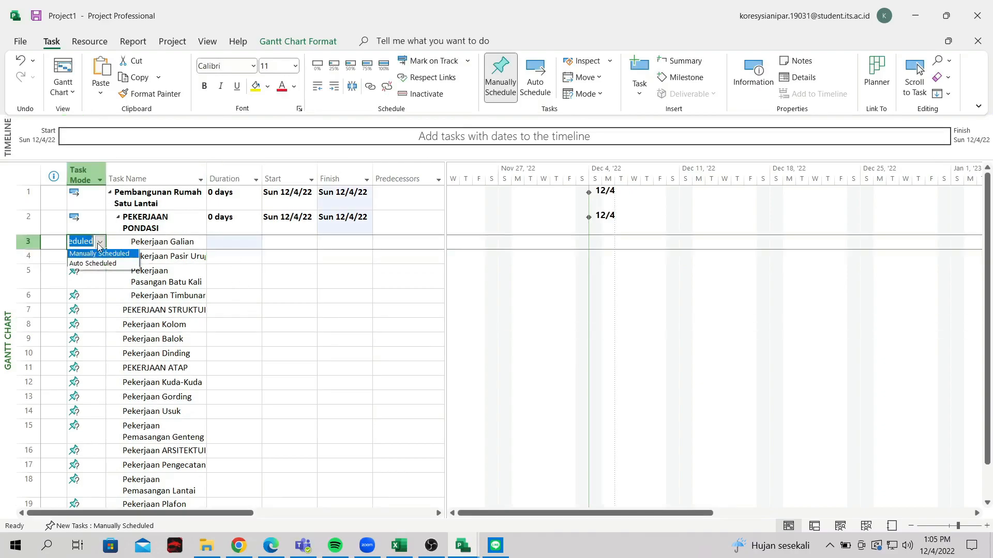
left_click(154, 257)
left_click(100, 243)
left_click(108, 263)
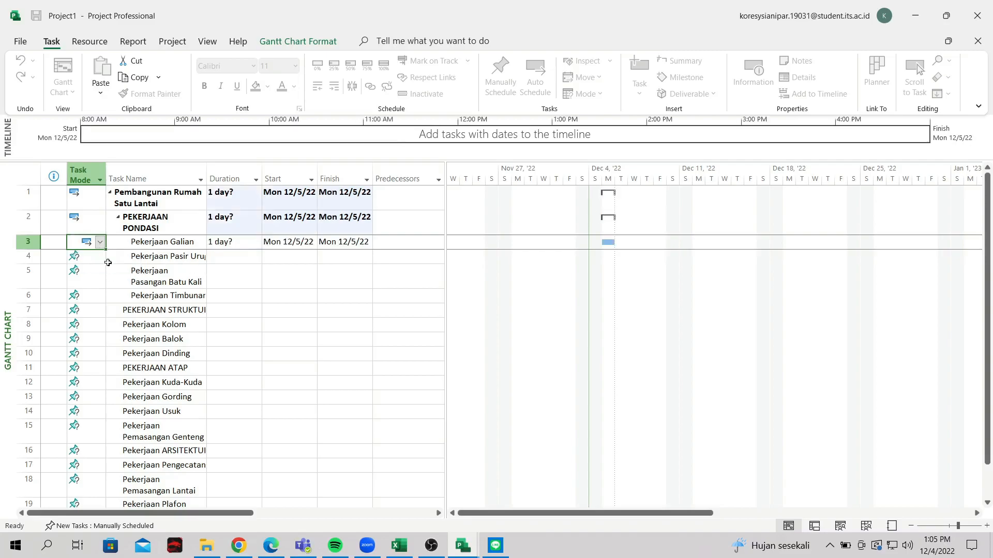
left_click(251, 277)
left_click(92, 247)
left_click(93, 247)
left_click(94, 260)
Set Pasir Urug, Pasangan Batu Kali and Timbunan to Auto Scheduled
left_click(95, 260)
left_click(101, 262)
left_click(99, 275)
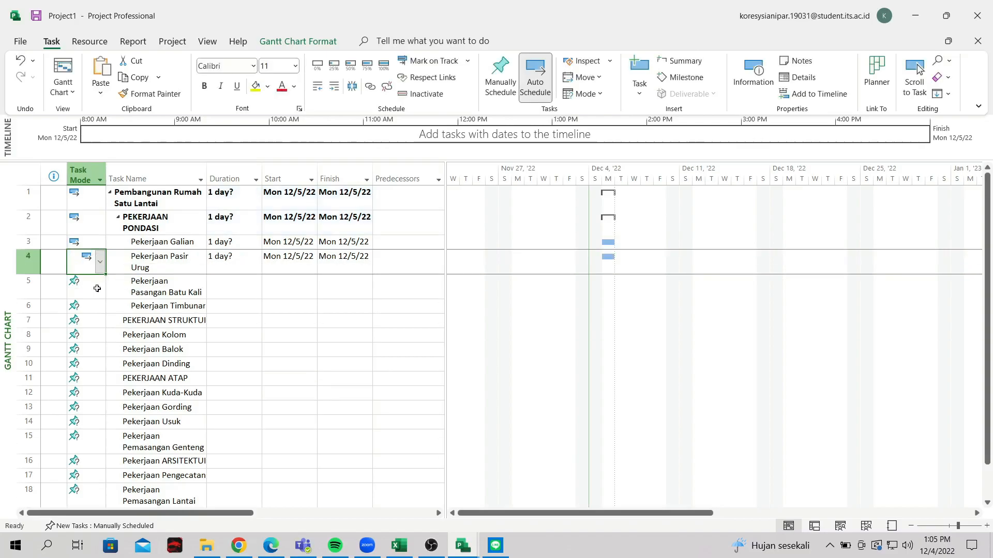
left_click(97, 288)
left_click(100, 287)
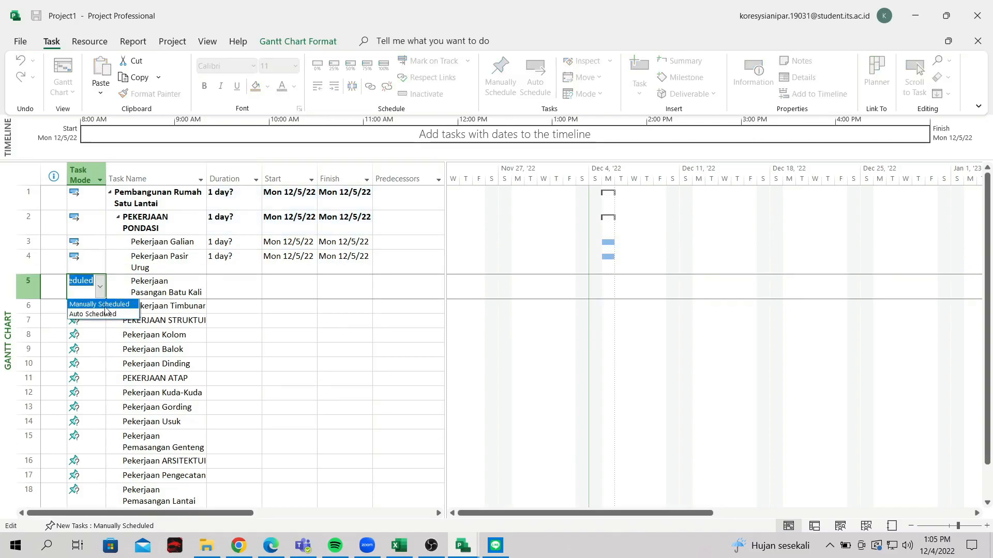
left_click(93, 313)
left_click(93, 307)
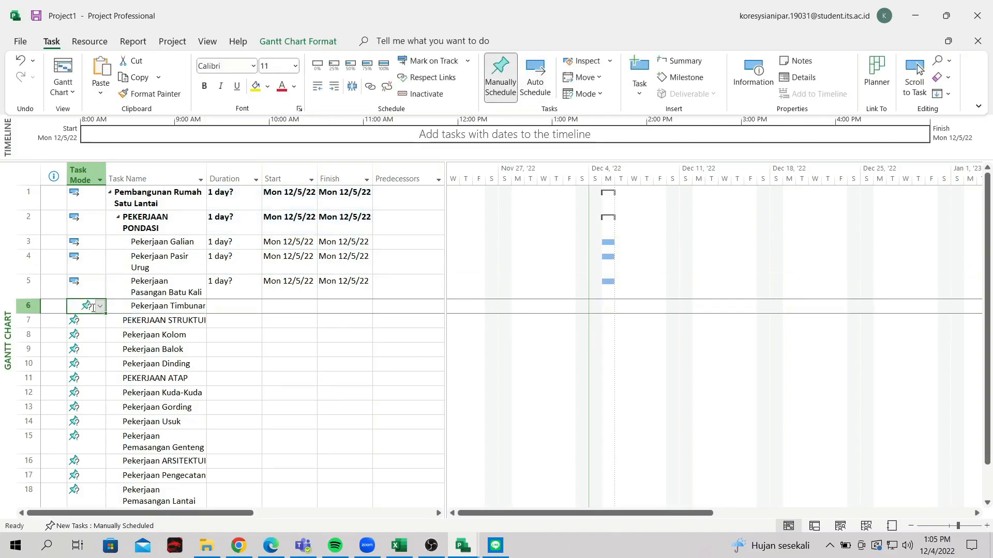
left_click(100, 306)
left_click(88, 328)
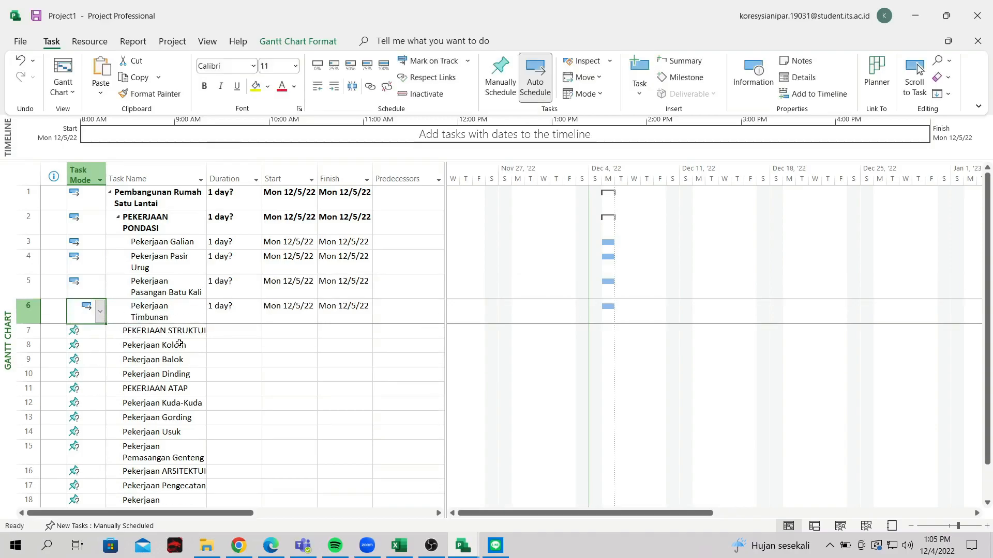
left_click(178, 344)
Enter a 3-day duration for Pekerjaan Galian, then undo it
left_click(221, 243)
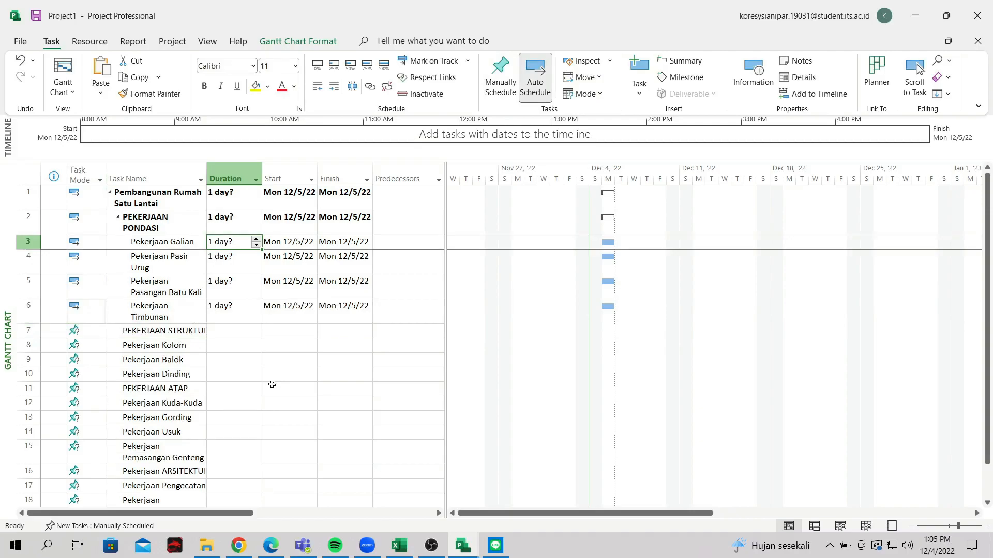
type("3")
key("Return")
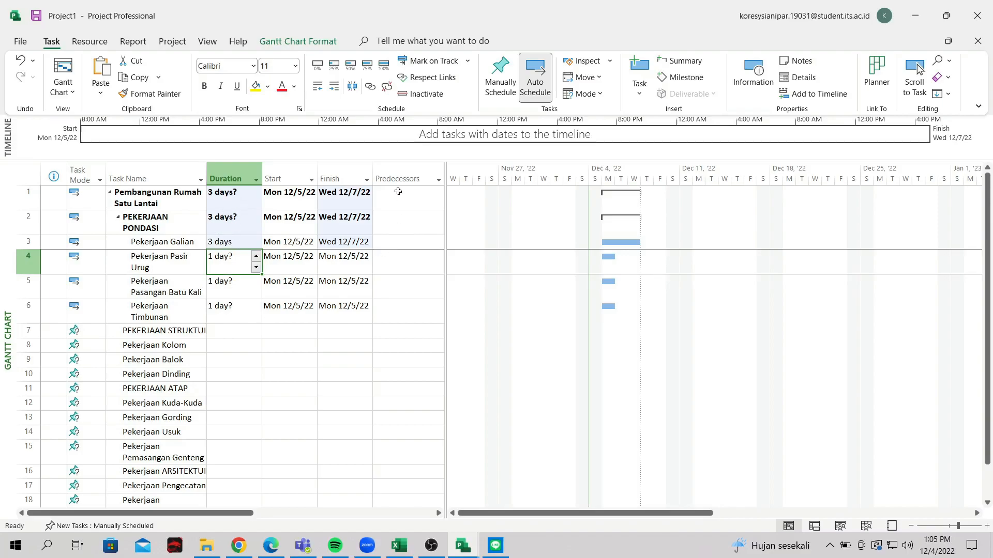
left_click(216, 242)
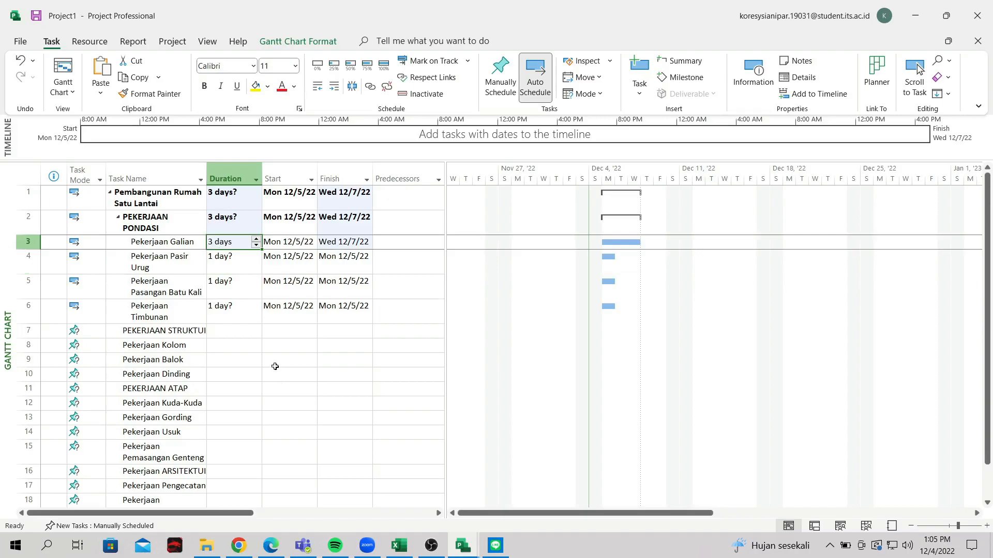
key("ctrl+z")
left_click(247, 374)
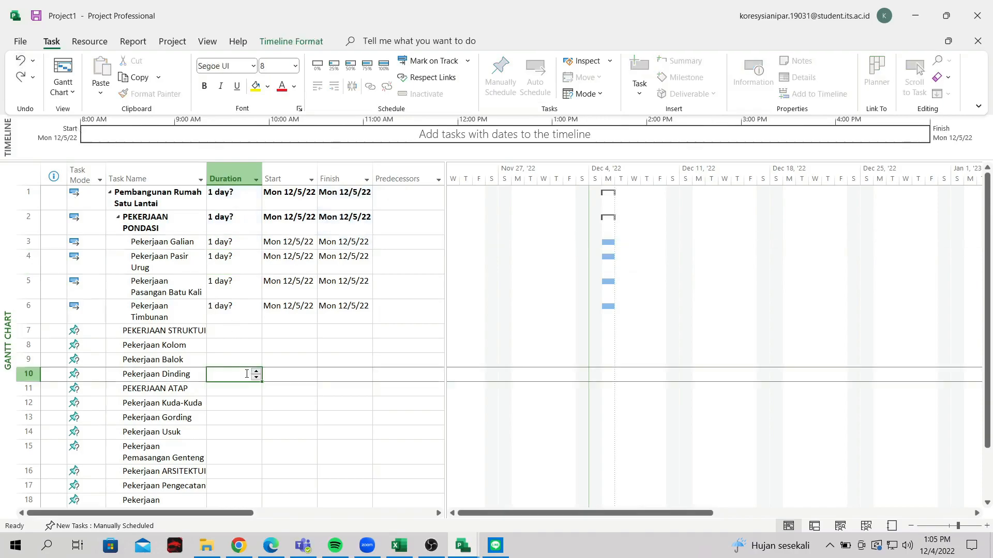
left_click(177, 333)
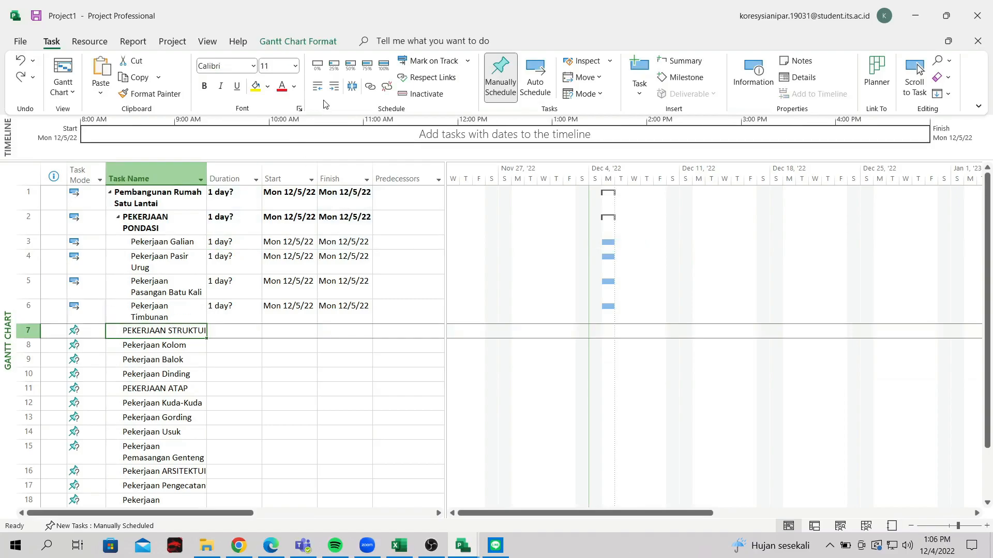
Indent Pekerjaan Kolom, Balok and Dinding under PEKERJAAN STRUKTUR
left_click(137, 374)
scroll(140, 336, "down", 1)
scroll(142, 297, "up", 1)
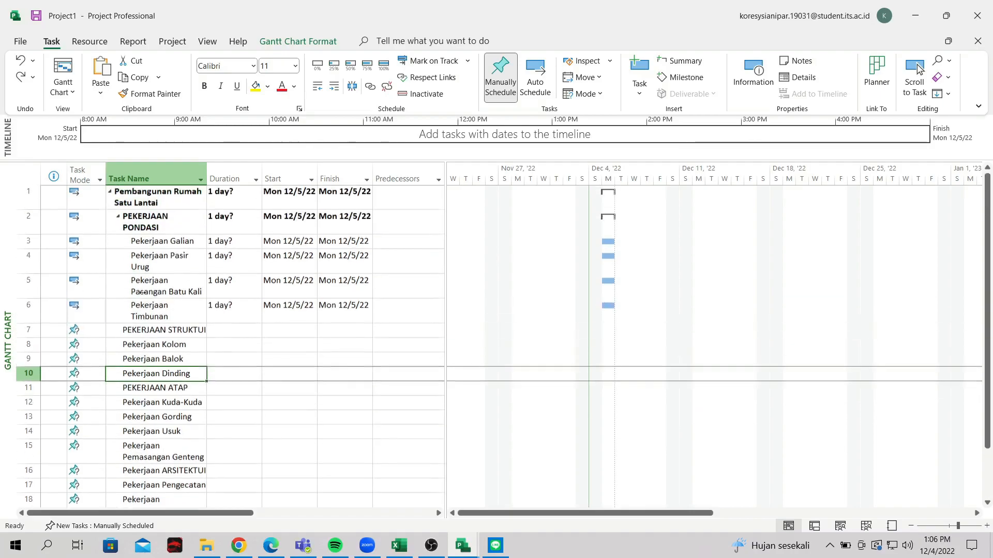
scroll(139, 290, "down", 1)
left_click(154, 281)
left_click(158, 310, "shift")
left_click(334, 86)
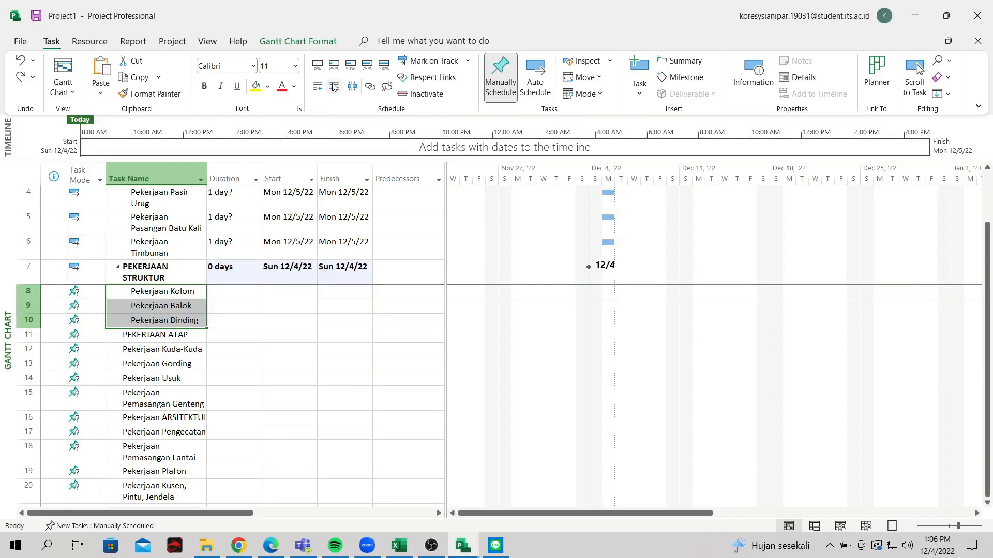
Set Pekerjaan Kolom, Balok and Dinding to Auto Scheduled
left_click(100, 292)
left_click(100, 292)
left_click(95, 310)
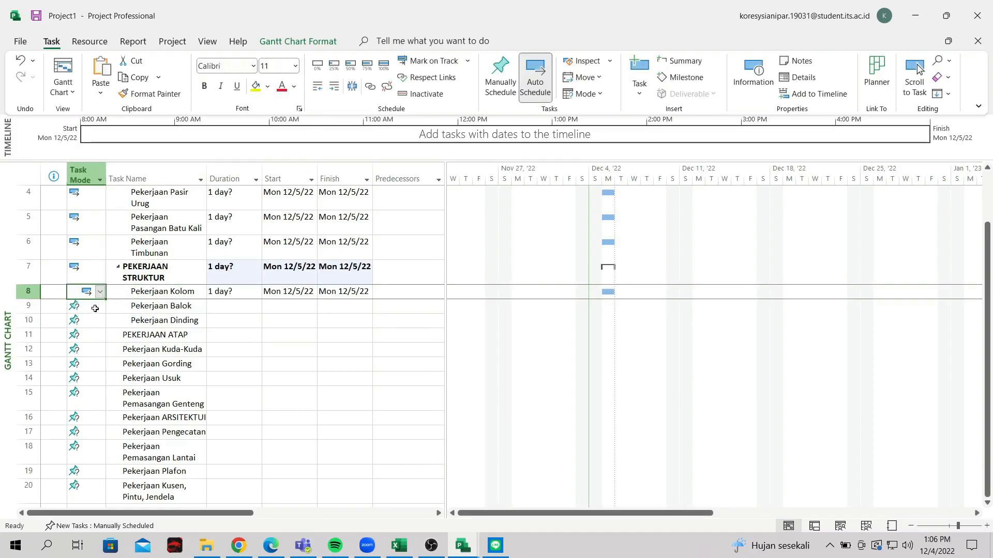
left_click(96, 306)
left_click(99, 306)
left_click(96, 323)
left_click(101, 323)
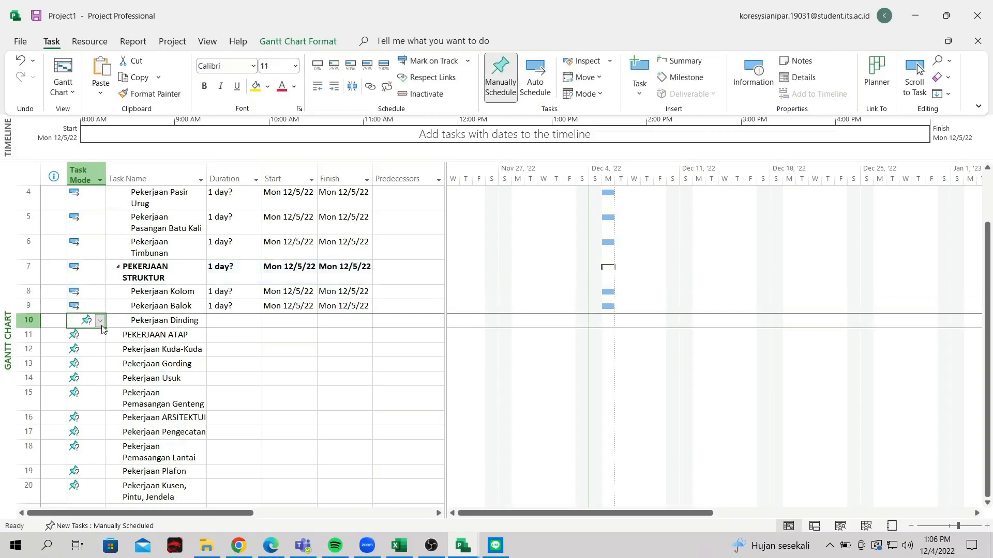
left_click(100, 322)
left_click(102, 340)
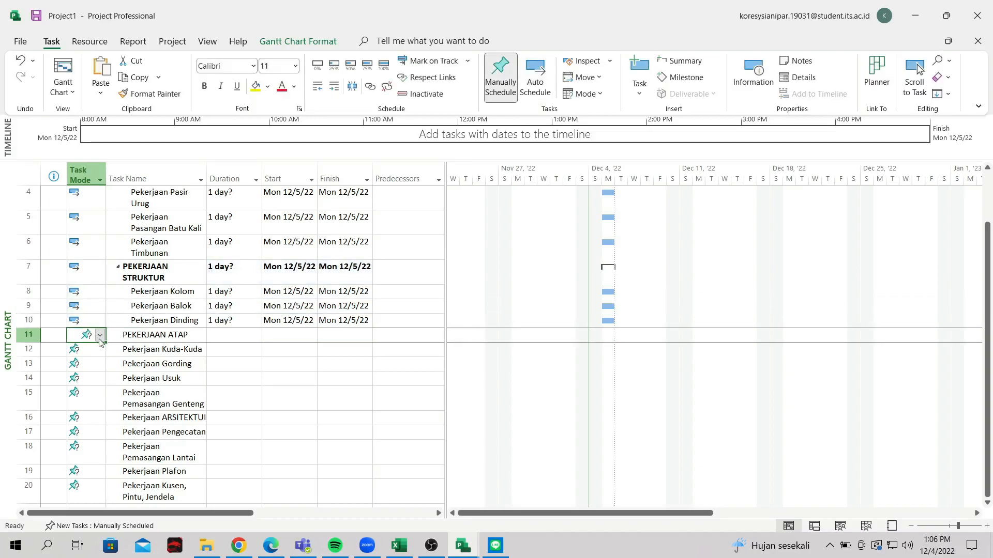
Indent the four roof tasks from Kuda-Kuda down under PEKERJAAN ATAP
left_click(161, 352)
left_click(155, 333)
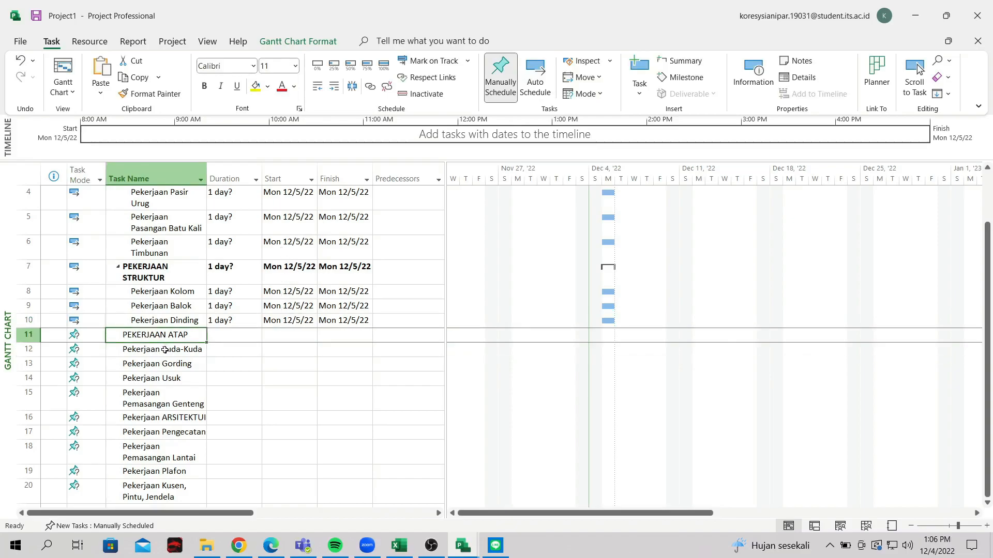
left_click_drag(165, 350, 165, 399)
left_click(333, 92)
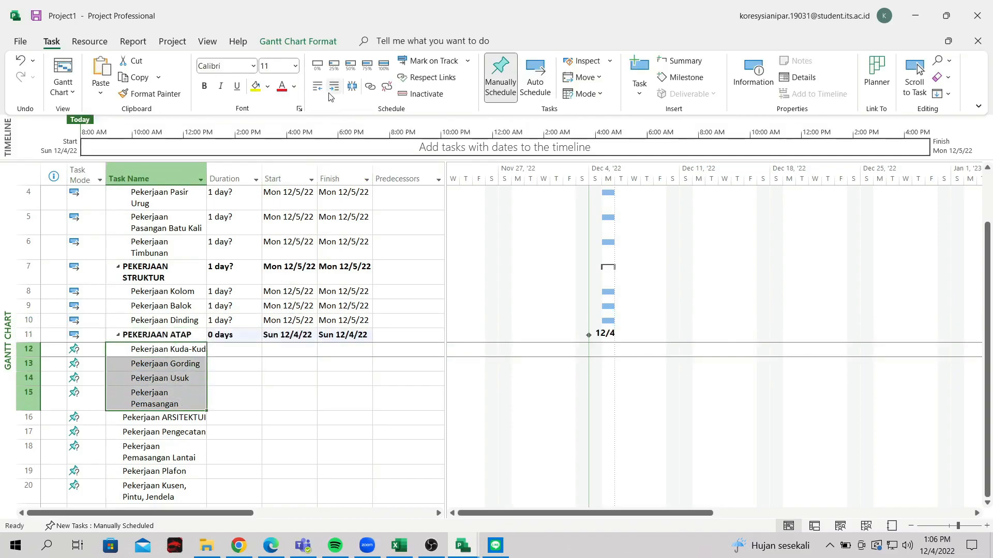
Set Pekerjaan Kuda-Kuda and Pekerjaan Gording to Auto Scheduled
scroll(97, 290, "down", 1)
left_click(94, 276)
left_click(100, 276)
left_click(99, 299)
key("Return")
left_click(100, 300)
left_click(103, 324)
key("Return")
Set Pekerjaan Usuk and Pemasangan Genteng to Auto Scheduled
left_click(100, 315)
left_click(103, 339)
key("Return")
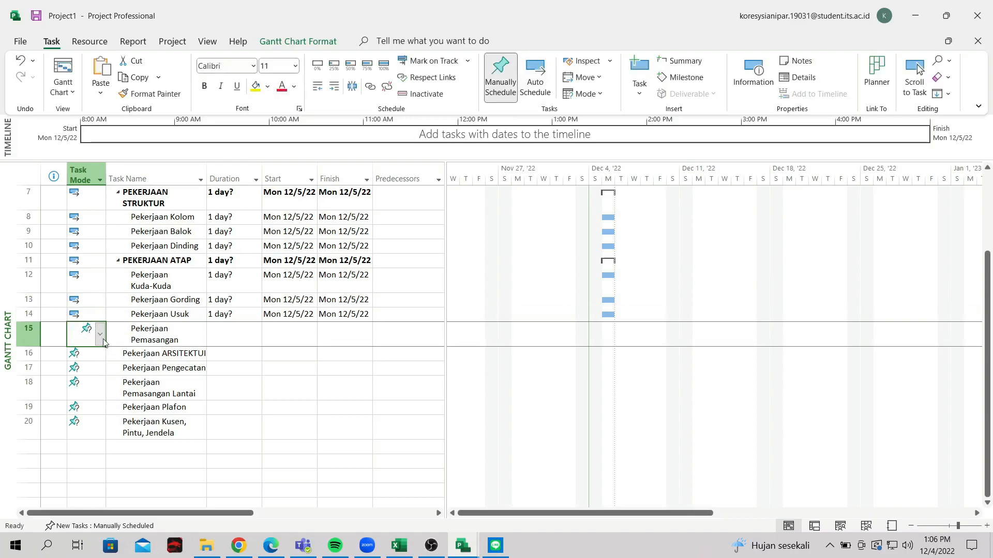
left_click(100, 335)
left_click(103, 357)
key("Return")
Select the Pekerjaan ARSITEKTUR row above Pekerjaan Pengecatan
left_click(153, 380)
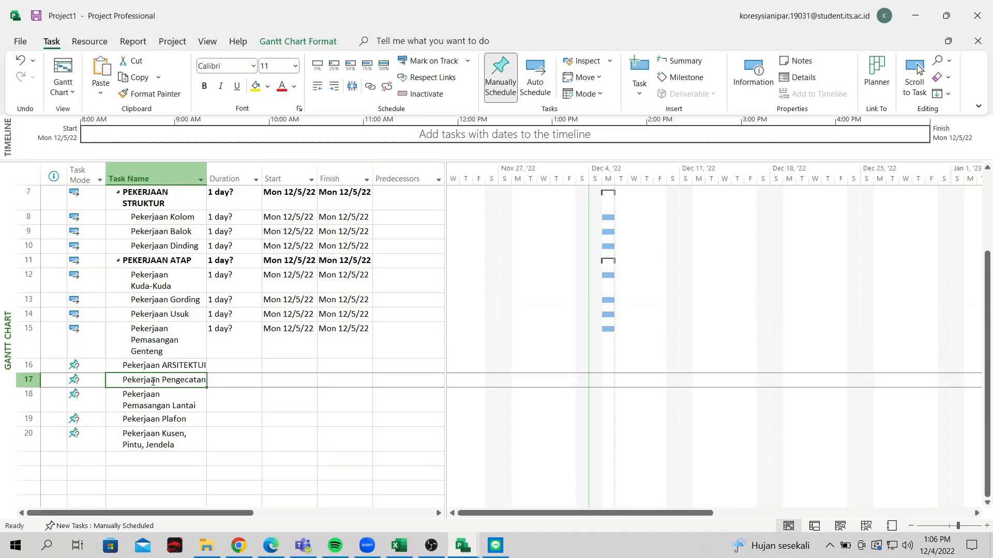
left_click(157, 367)
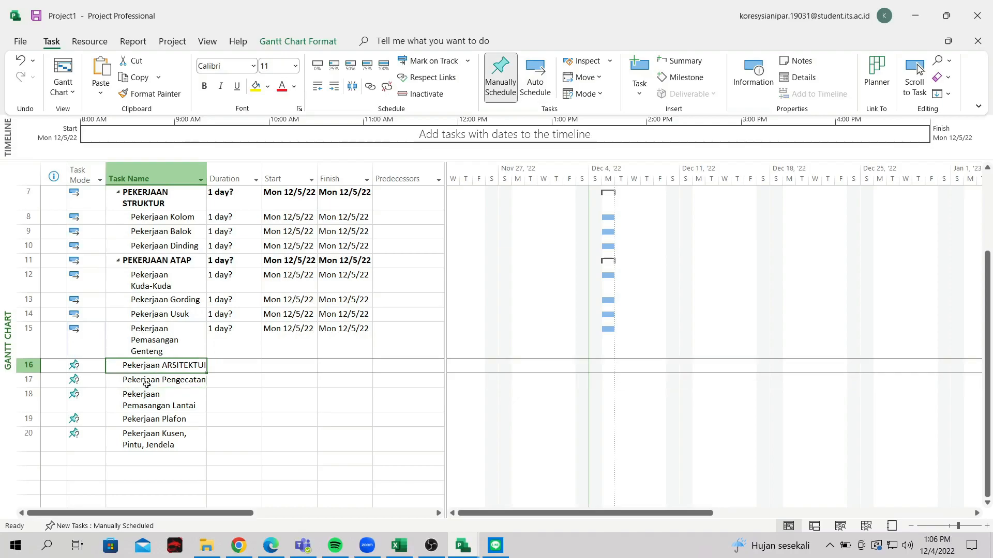
left_click(141, 383)
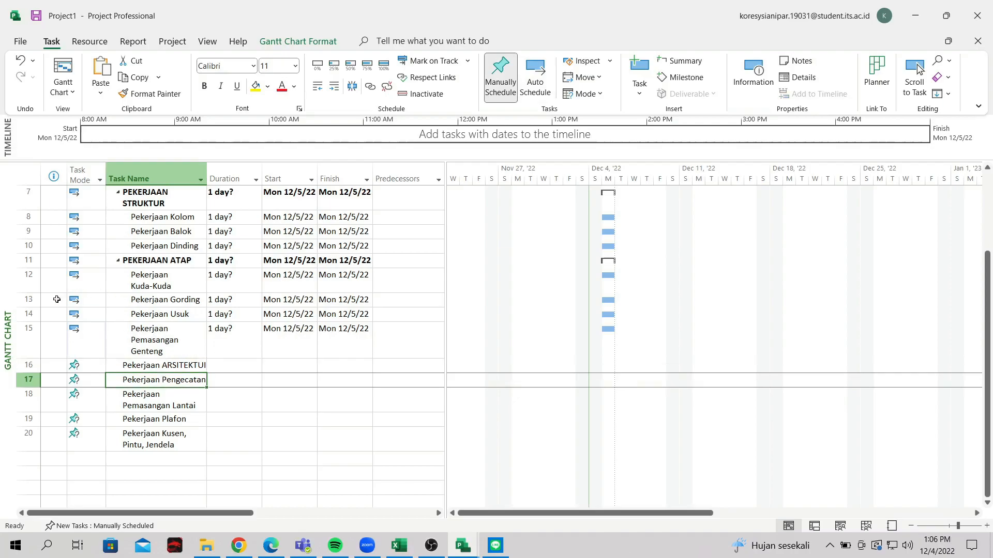
left_click(151, 367)
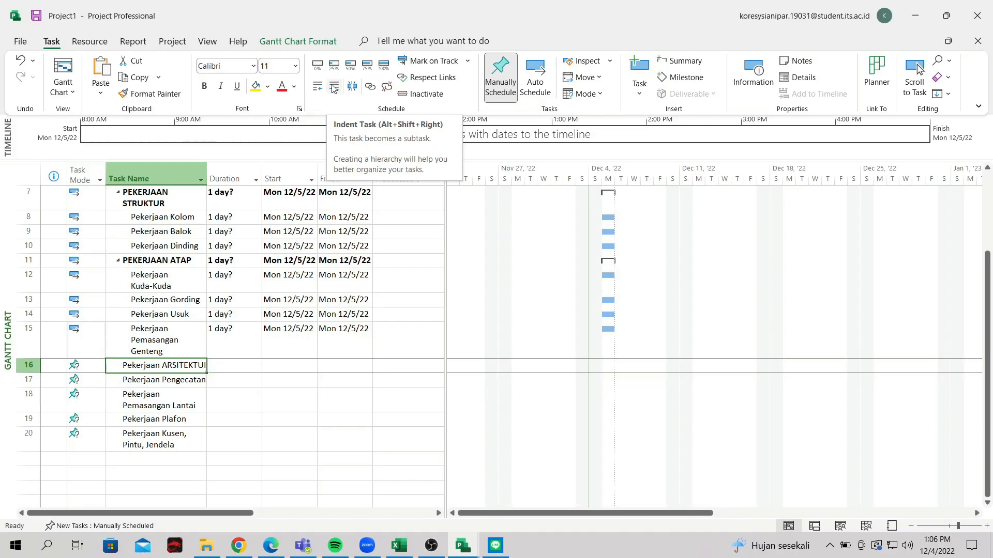
Indent tasks 17–20 under Pekerjaan ARSITEKTUR
left_click_drag(148, 381, 146, 446)
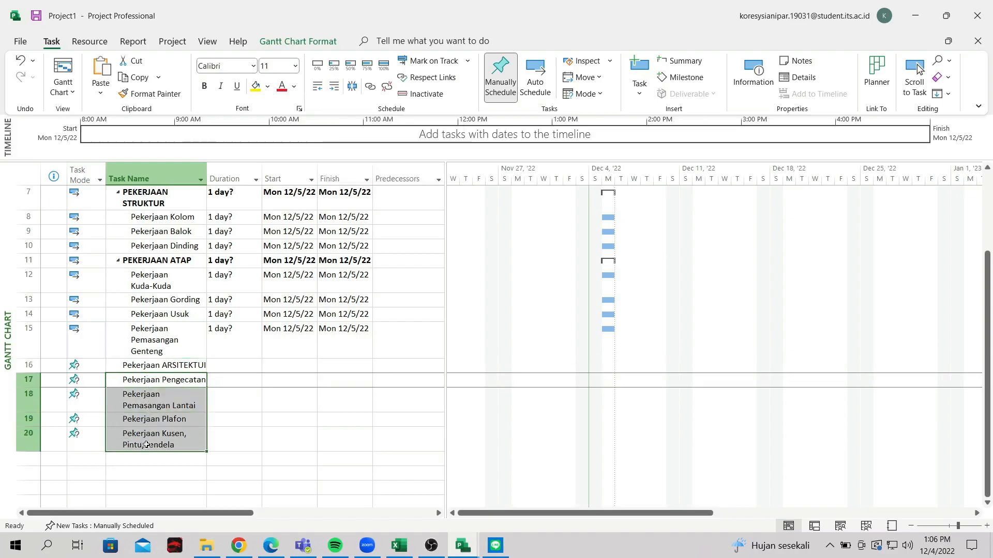
left_click(335, 86)
left_click(255, 404)
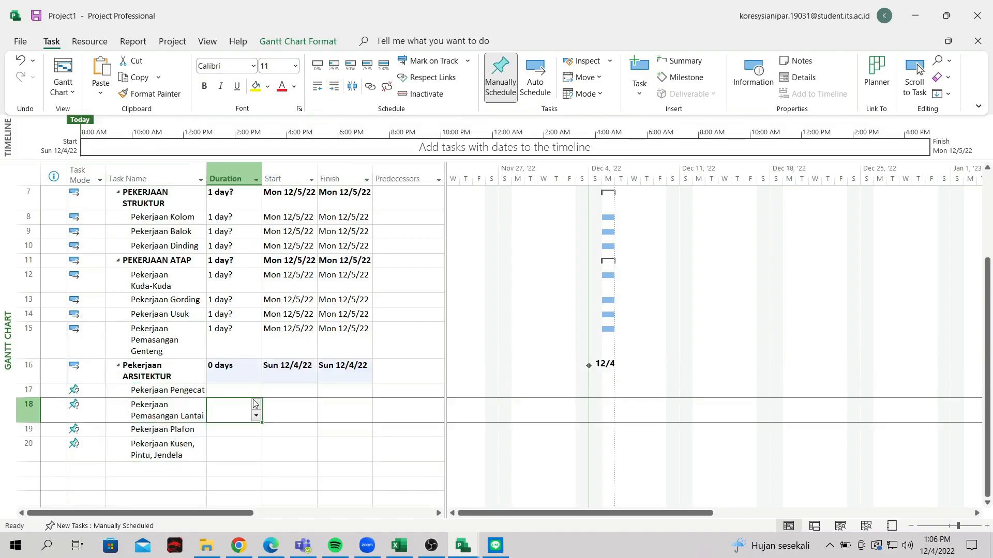
Set Pekerjaan Pengecatan and Pemasangan Lantai to Auto Scheduled
left_click(85, 390)
left_click(100, 393)
left_click(96, 414)
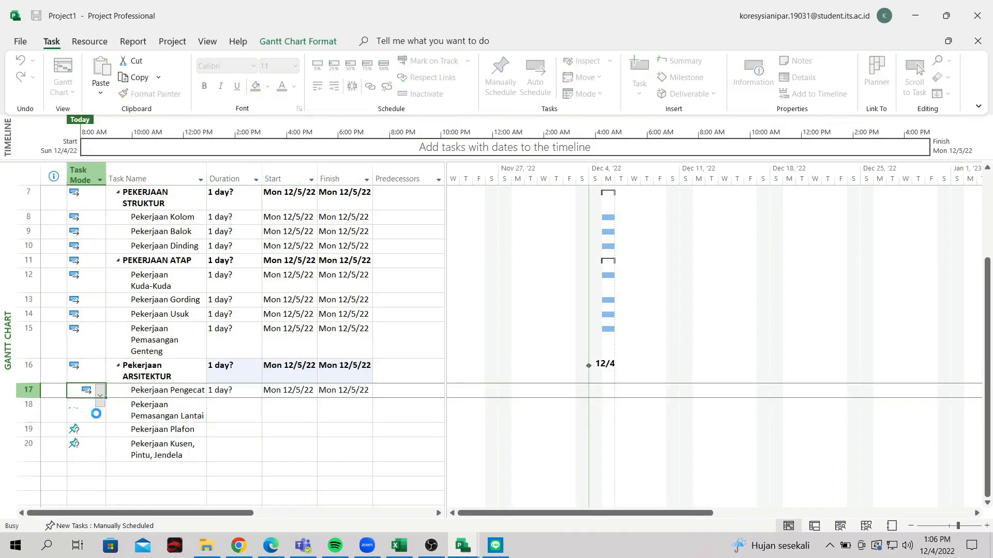
left_click(96, 416)
left_click(99, 420)
left_click(98, 450)
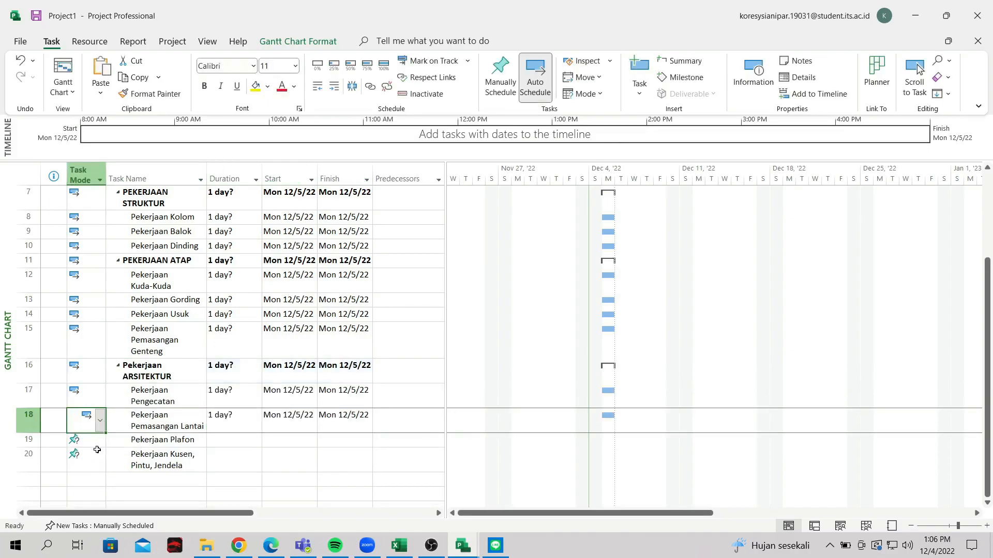
Set Pekerjaan Plafon and Kusen, Pintu, Jendela to Auto Scheduled
left_click(96, 441)
left_click(100, 444)
left_click(97, 462)
left_click(101, 462)
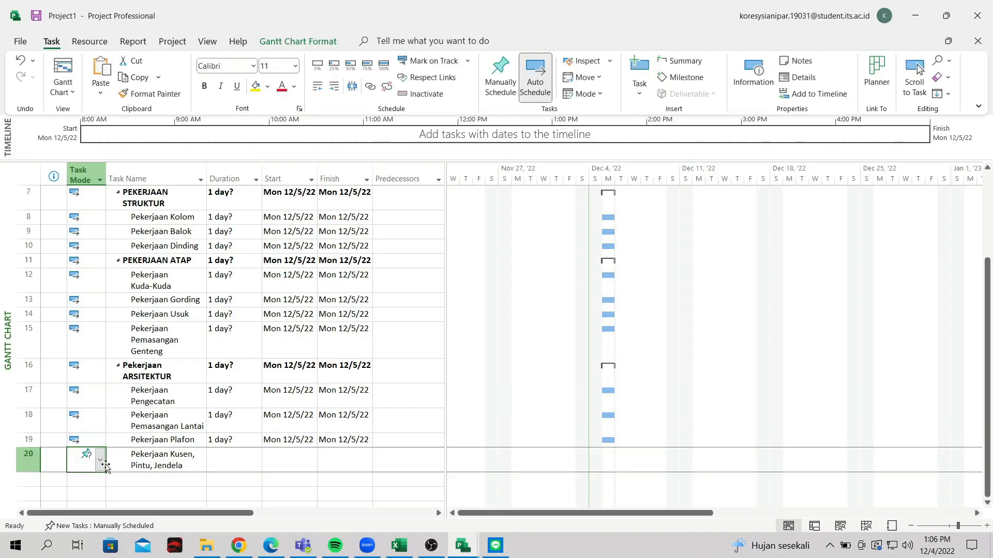
left_click(100, 460)
left_click(98, 481)
left_click(247, 477)
scroll(199, 401, "up", 3)
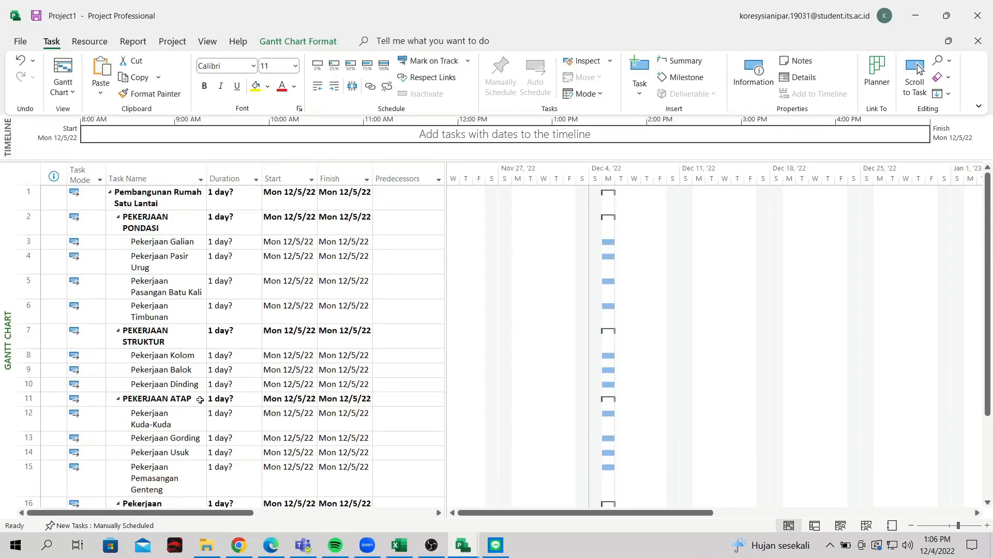
scroll(204, 362, "down", 3)
scroll(208, 343, "up", 3)
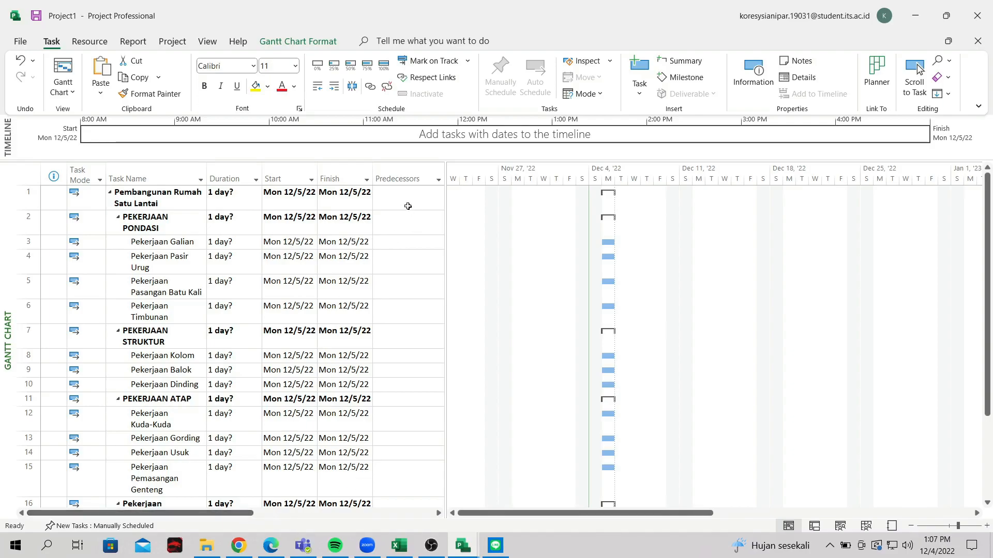
left_click(394, 229)
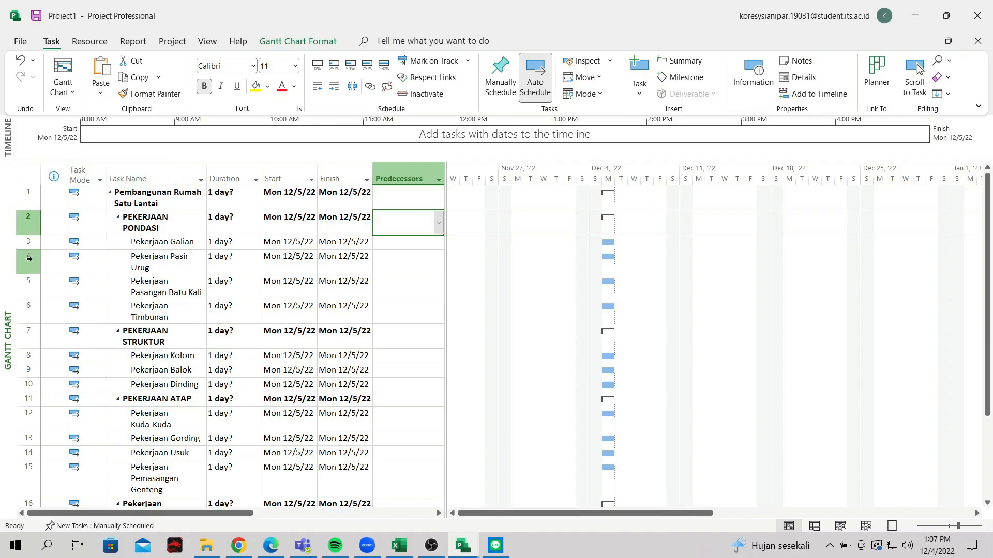
Make task 3 the predecessor of Pekerjaan Pasir Urug
left_click(406, 258)
left_click(396, 228)
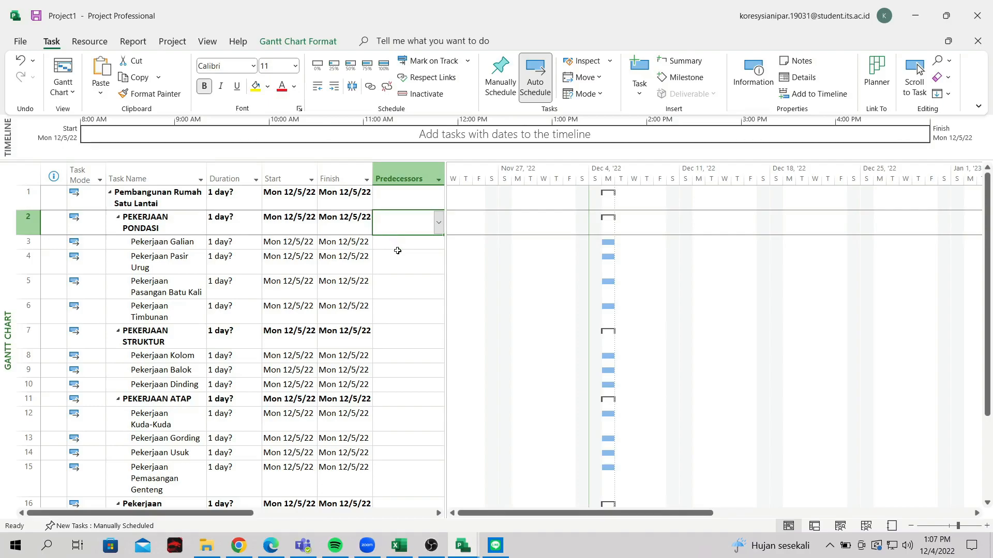
left_click(397, 244)
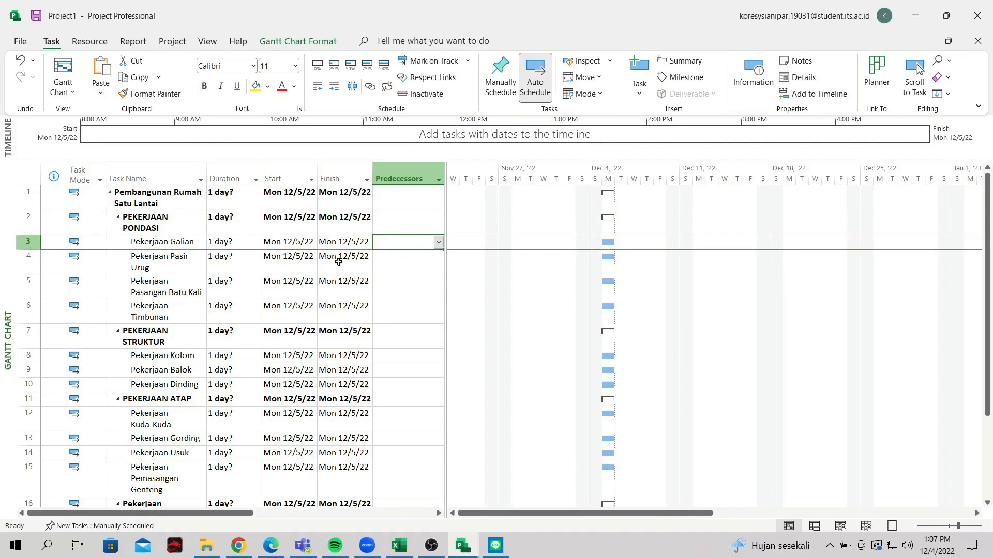
left_click(387, 259)
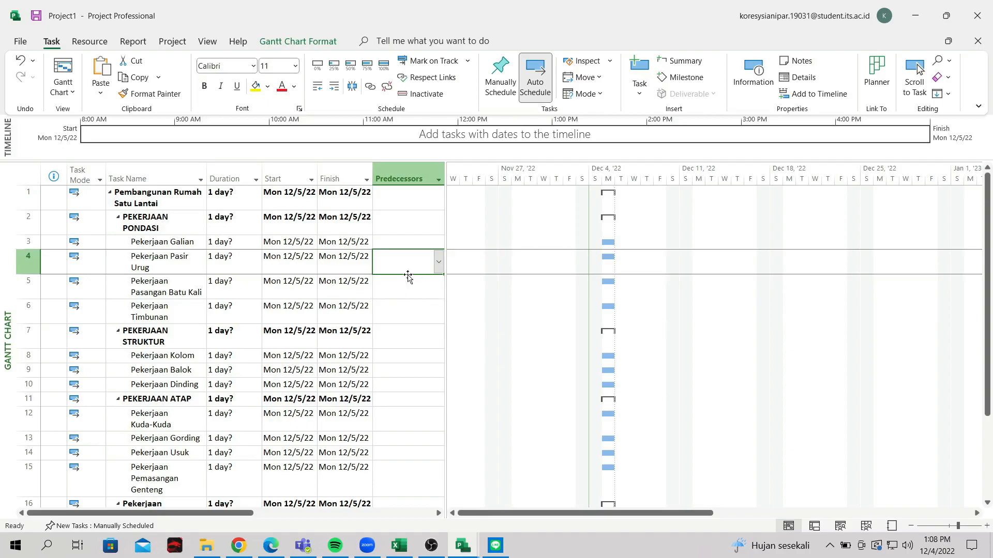
type("3")
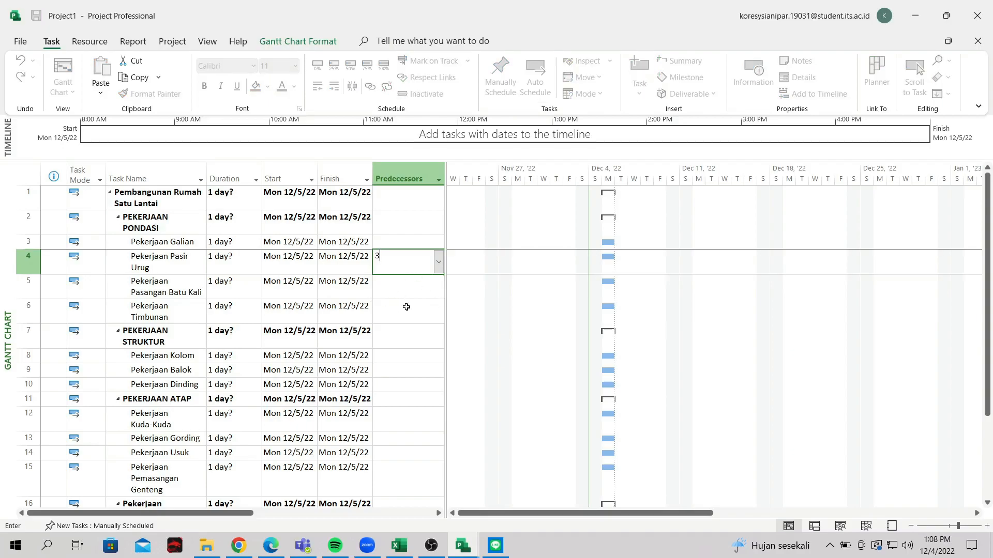
key("Return")
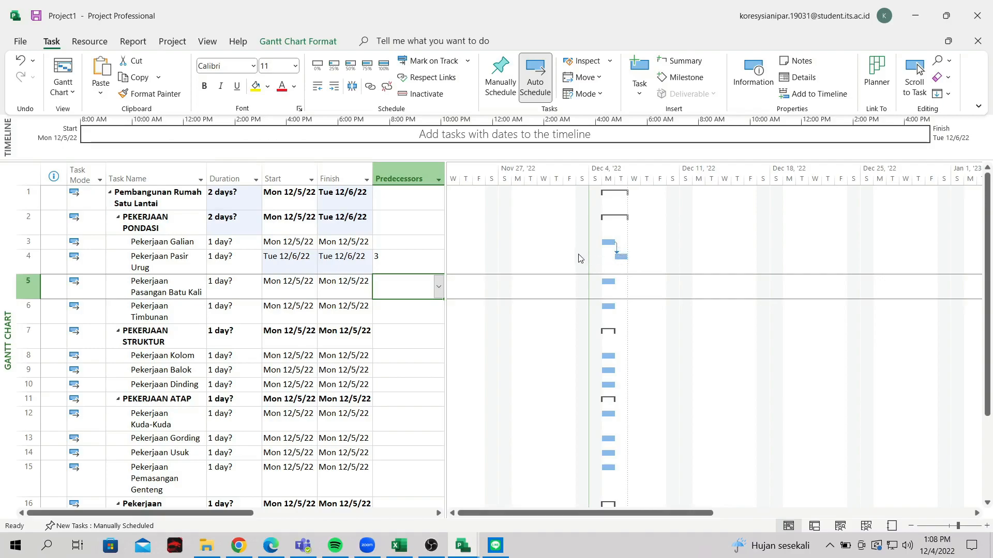
Link Pasangan Batu Kali after task 4 and Timbunan after task 5
left_click(397, 263)
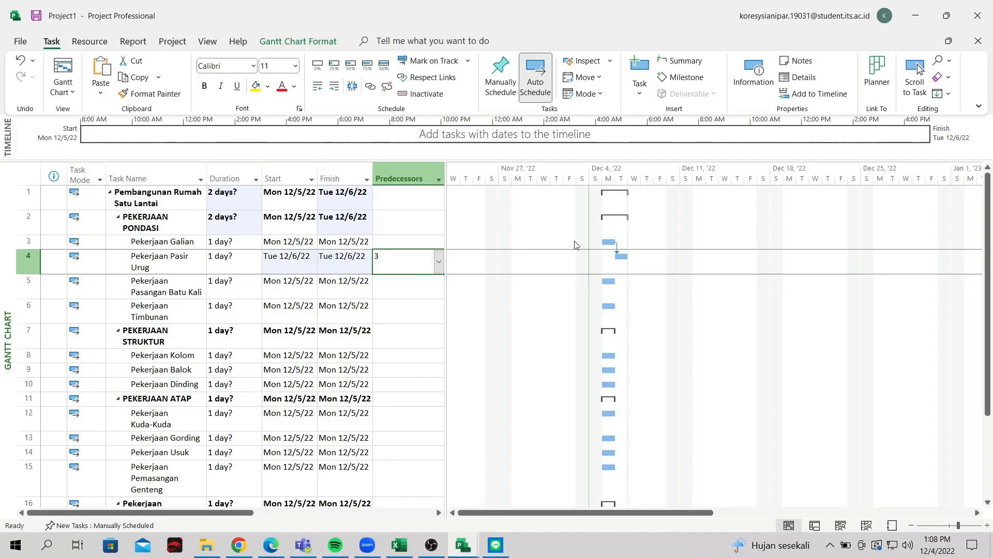
left_click(406, 238)
left_click(399, 263)
left_click(402, 286)
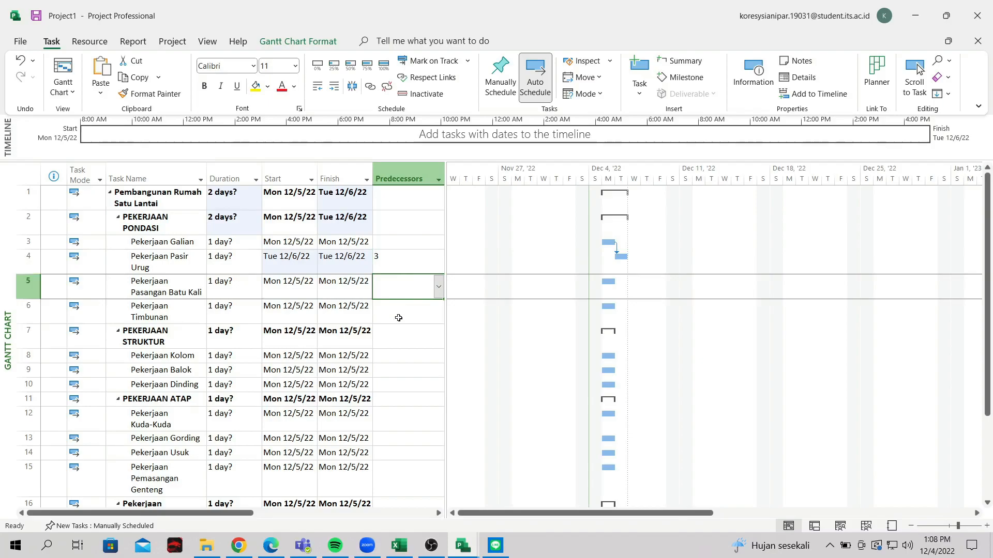
type("4")
key("Return")
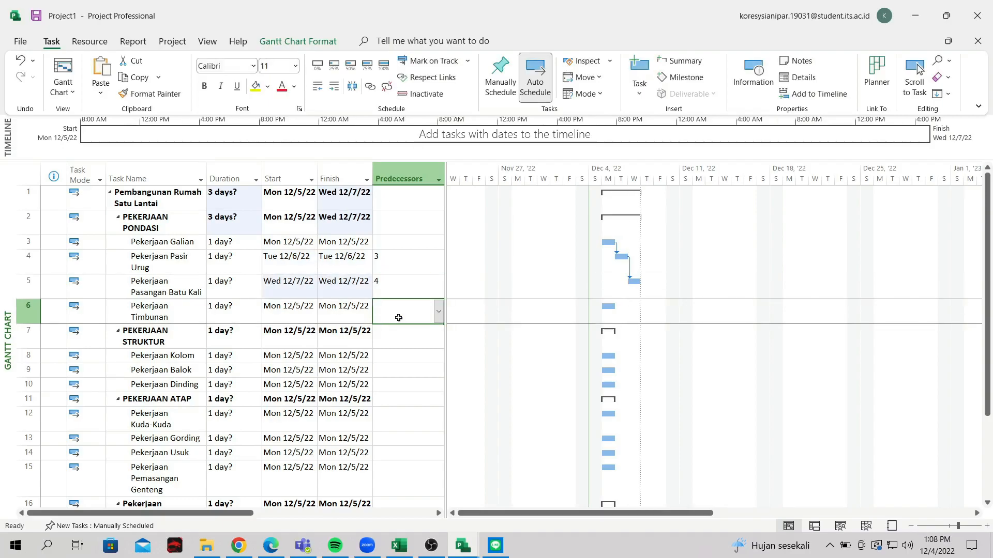
type("5")
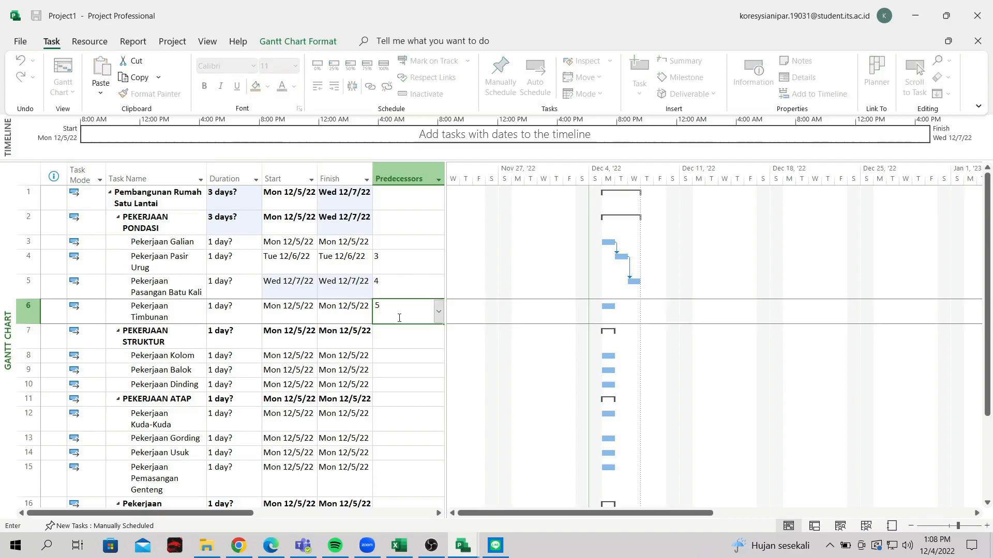
key("Return")
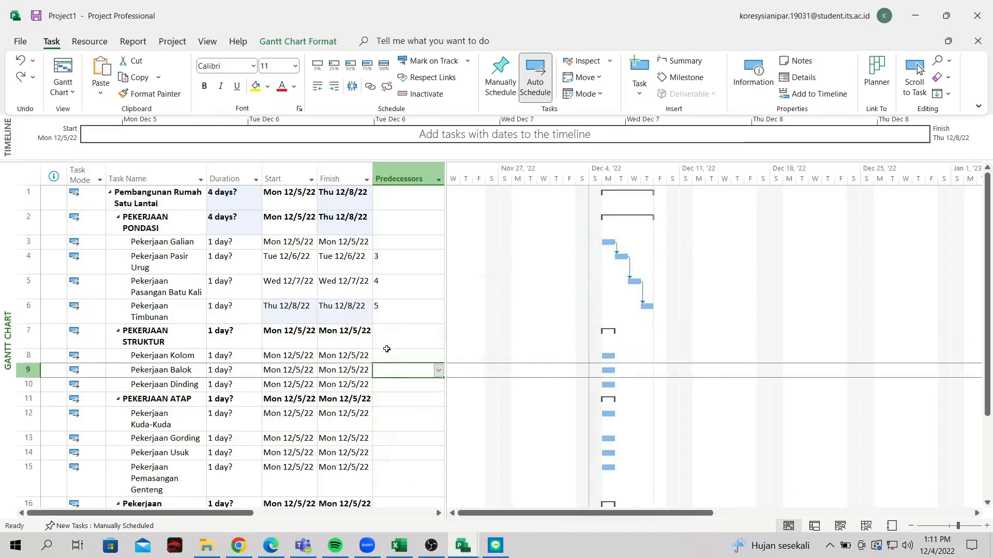
Make PEKERJAAN STRUKTUR follow task 2, PEKERJAAN PONDASI
left_click(398, 328)
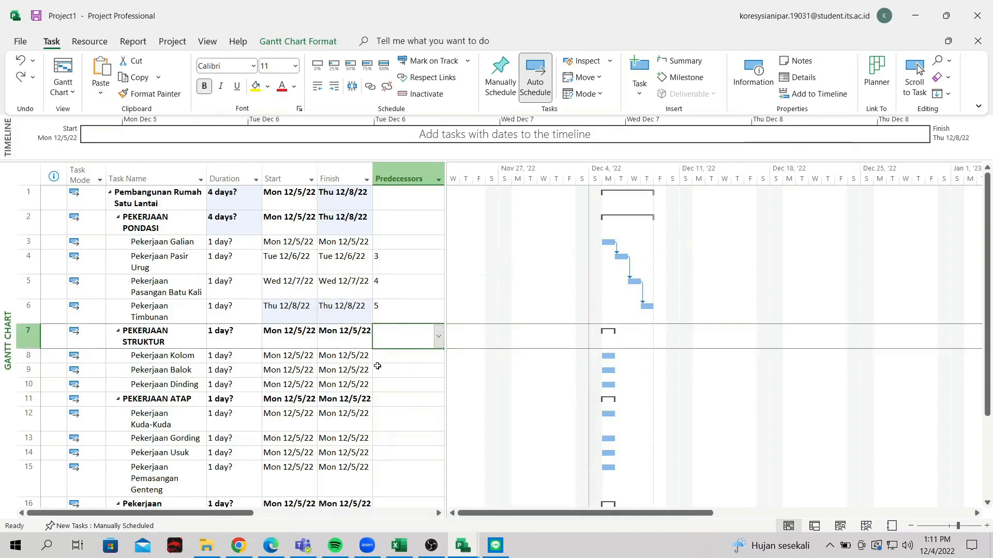
key("Return")
left_click(391, 338)
left_click(391, 368)
left_click(383, 334)
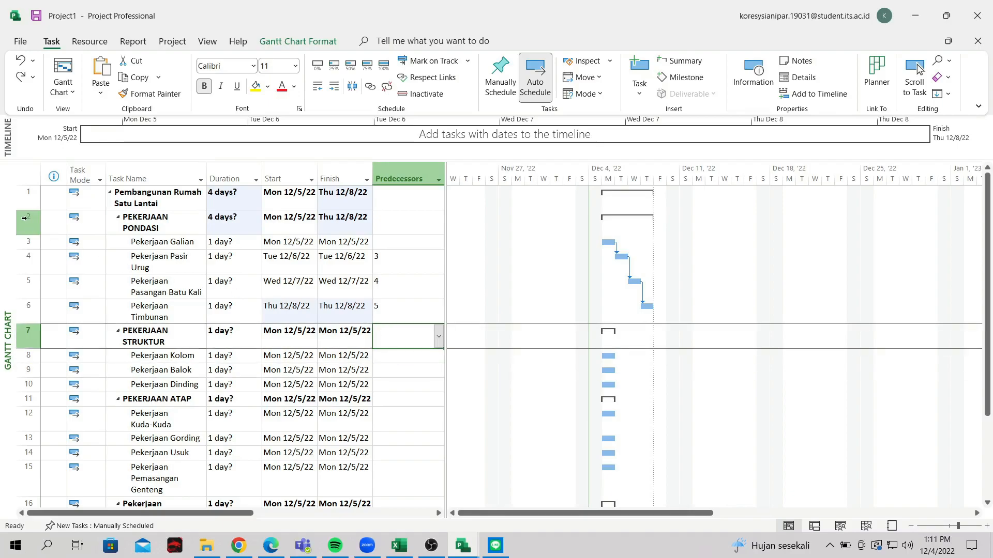
type("2")
key("Return")
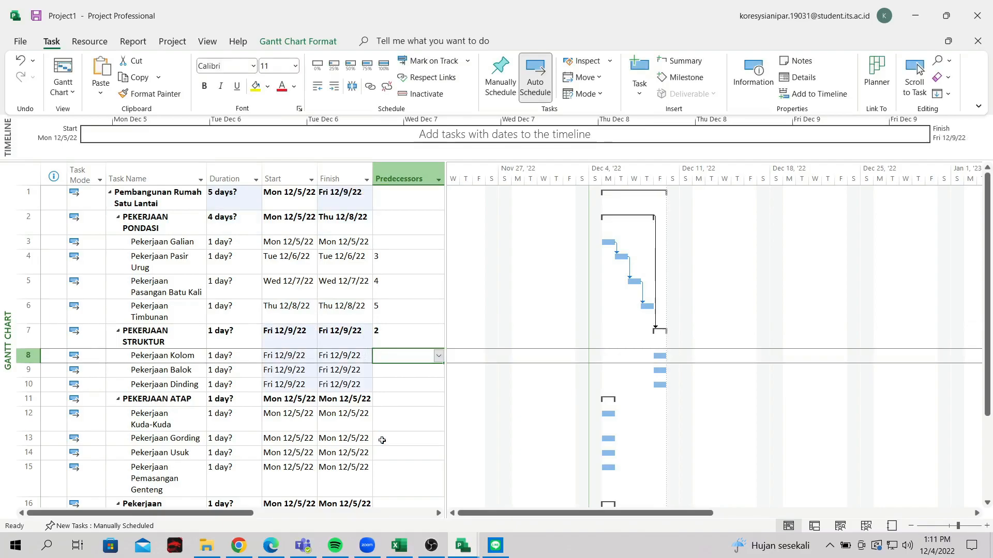
Link Pekerjaan Balok after task 8 and Pekerjaan Dinding after task 9
left_click(396, 372)
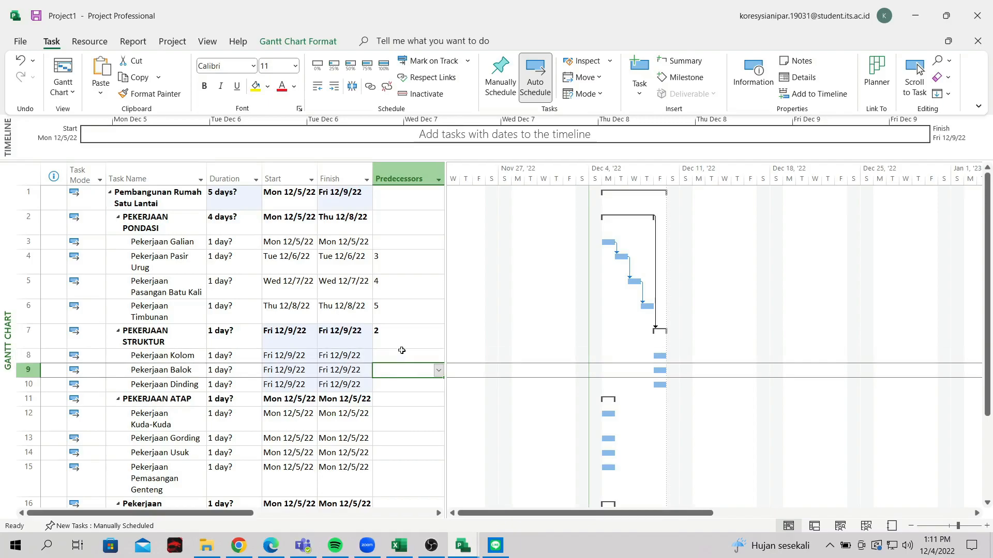
type("8")
key("Return")
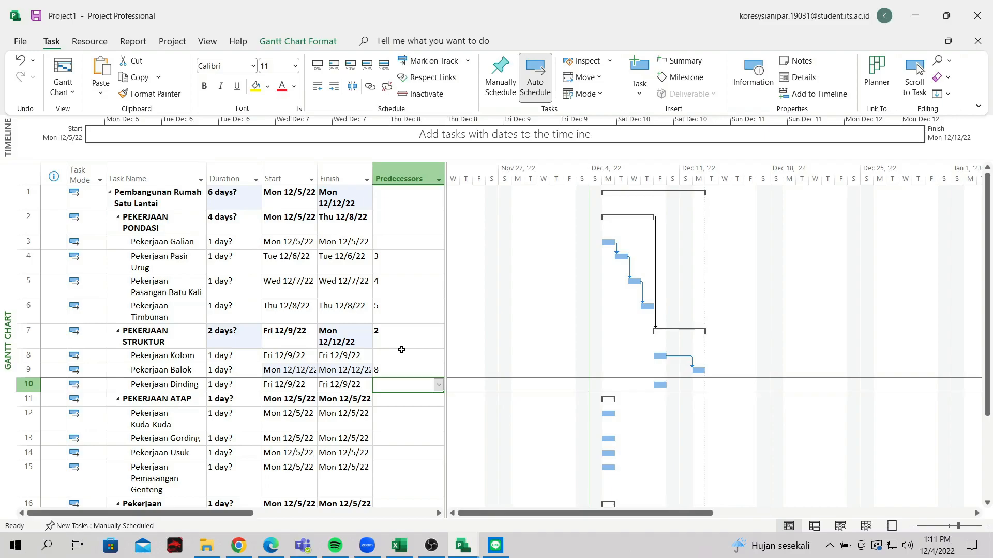
type("9")
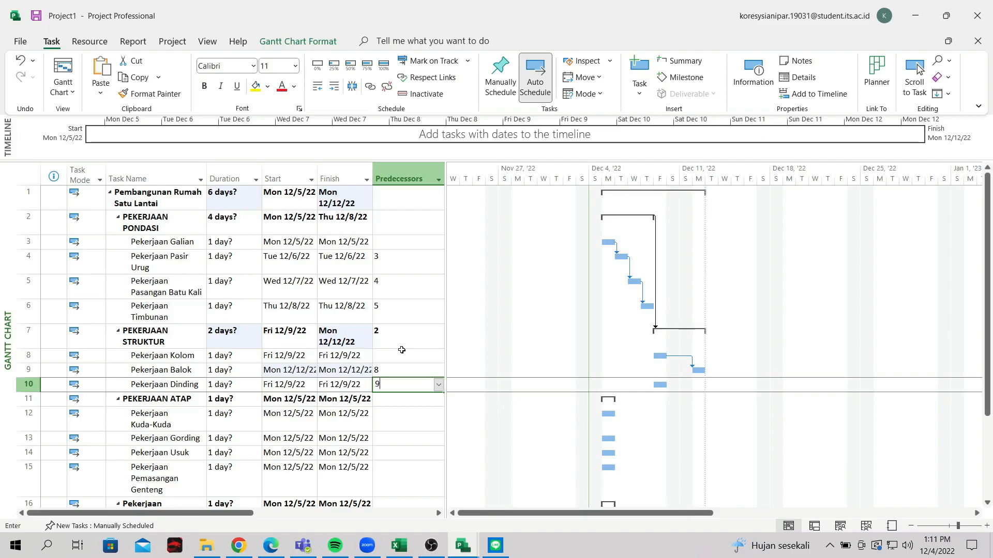
key("Return")
Enter predecessors 7, 12, 13, 14 for PEKERJAAN ATAP, Gording, Usuk and Pemasangan Genteng
scroll(401, 350, "down", 1)
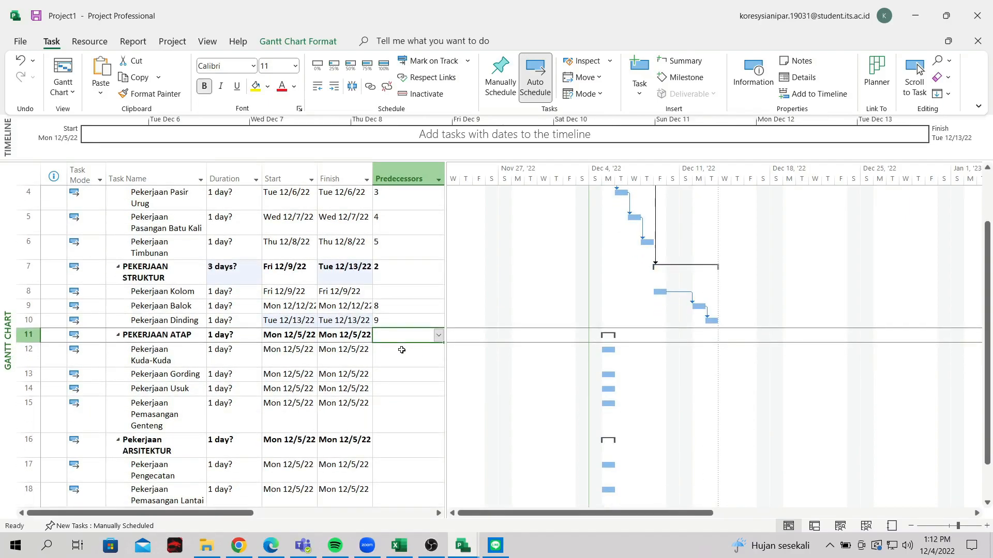
type("7")
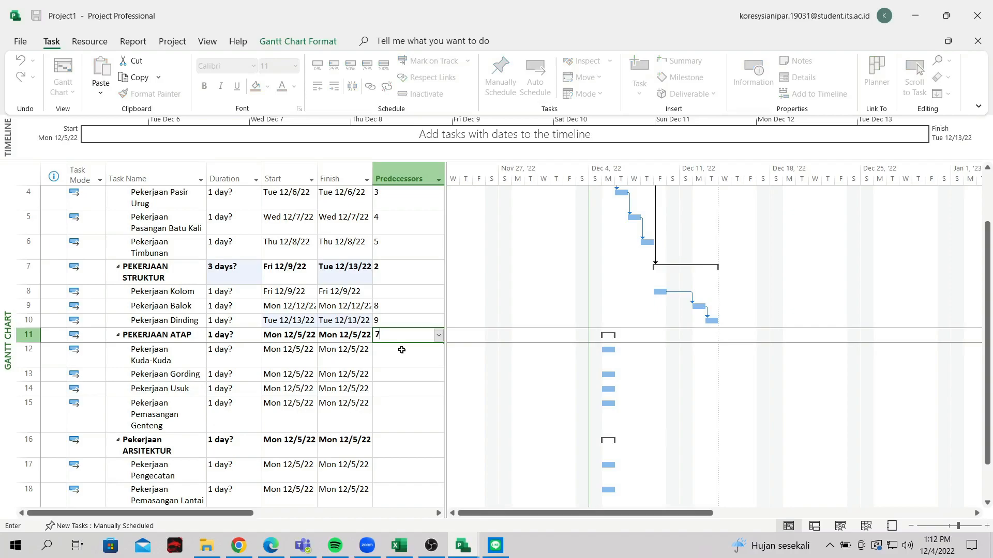
key("Return")
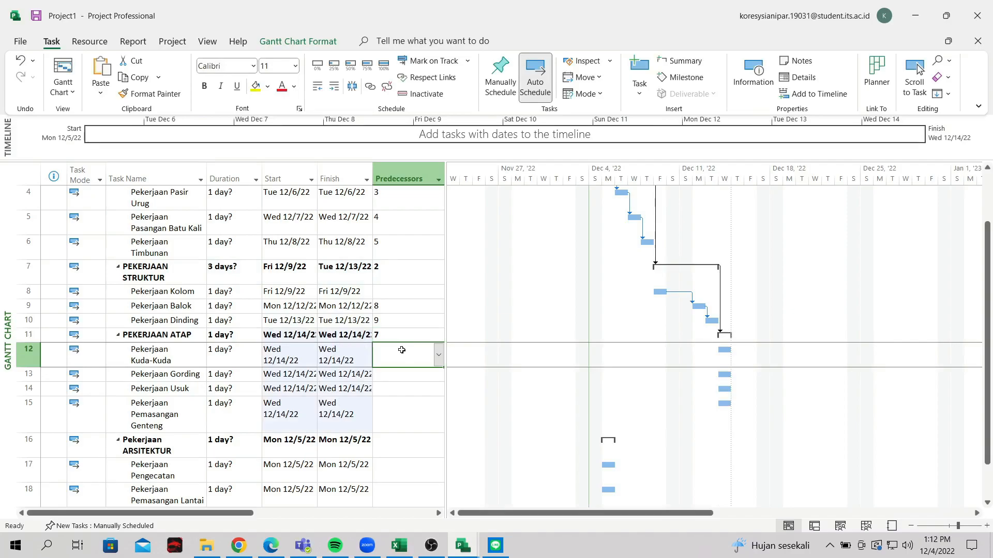
key("Return")
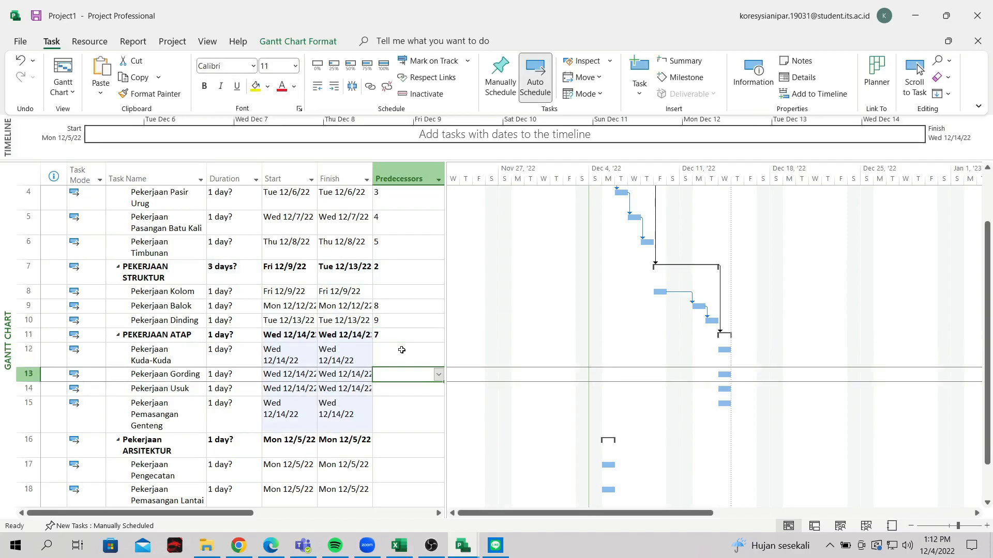
type("12")
key("Return")
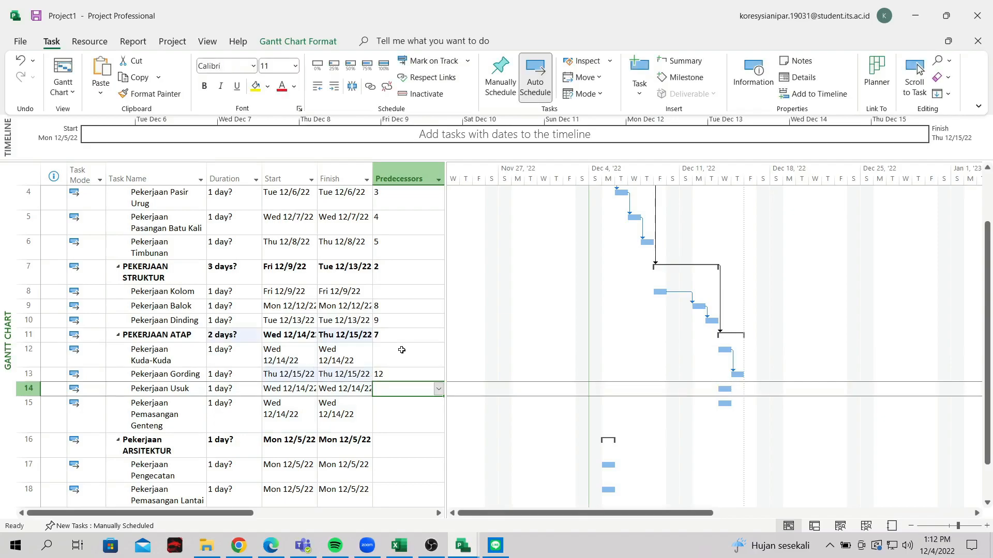
type("13")
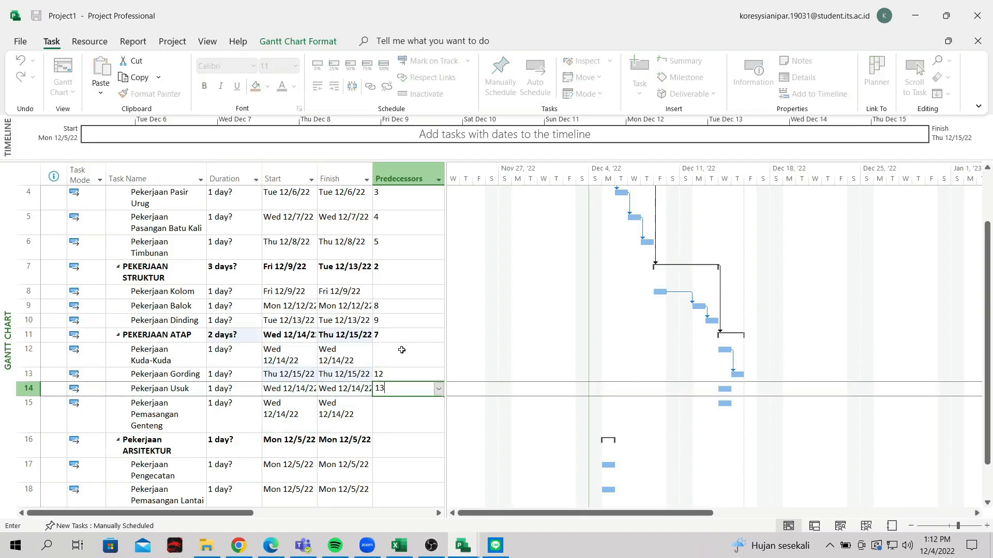
key("Return")
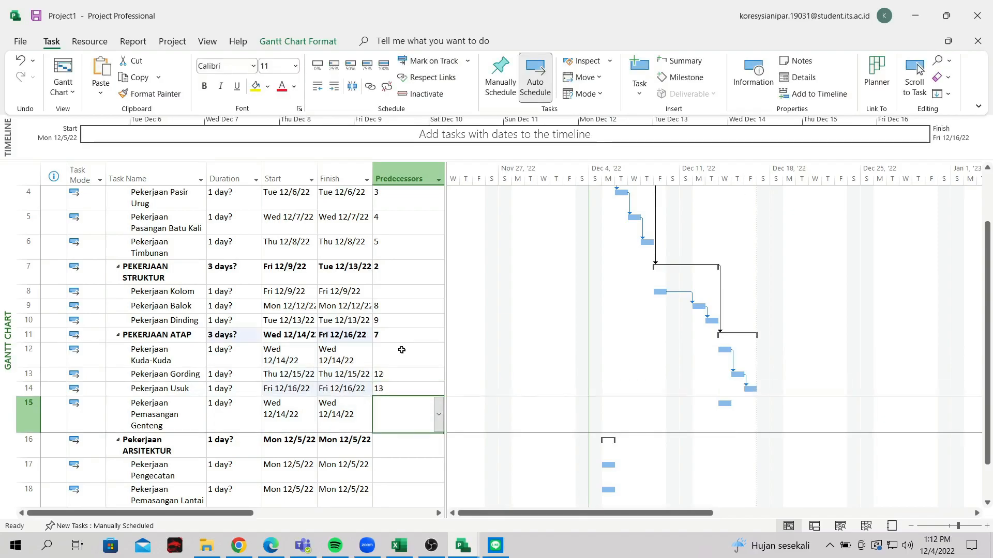
type("14")
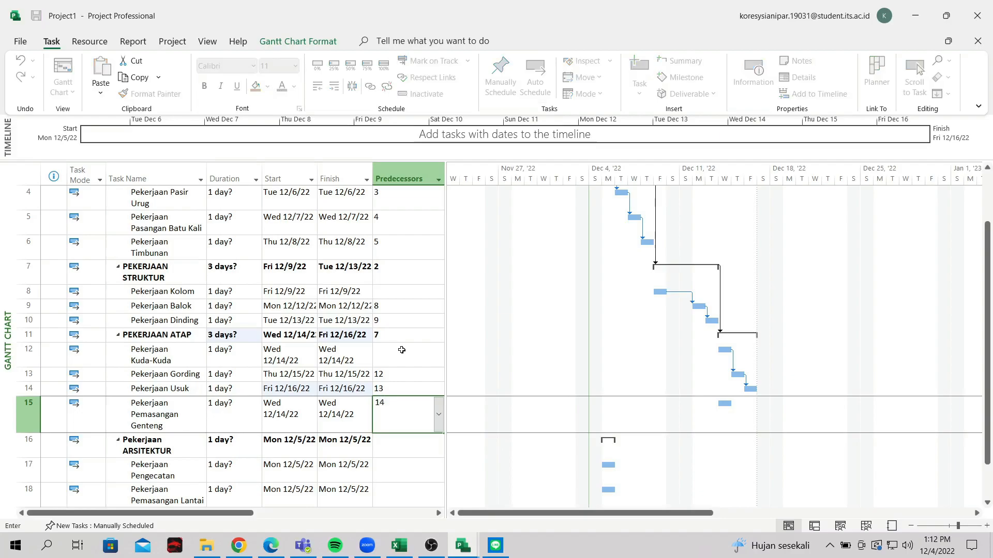
key("Return")
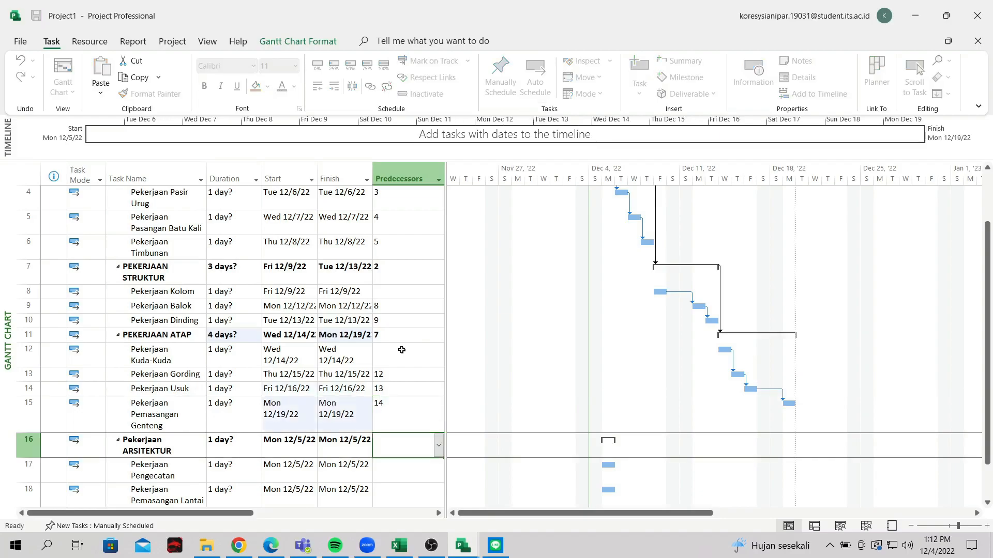
Make ARSITEKTUR follow task 11 and chain its subtasks with predecessors 17, 18, 19
type("11")
key("Return")
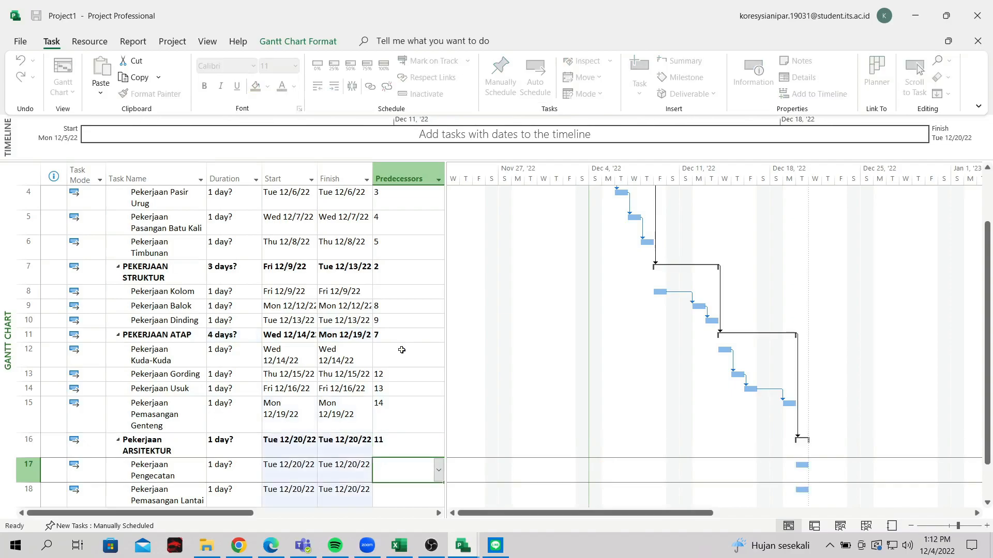
key("Down")
type("17")
key("Return")
type("18")
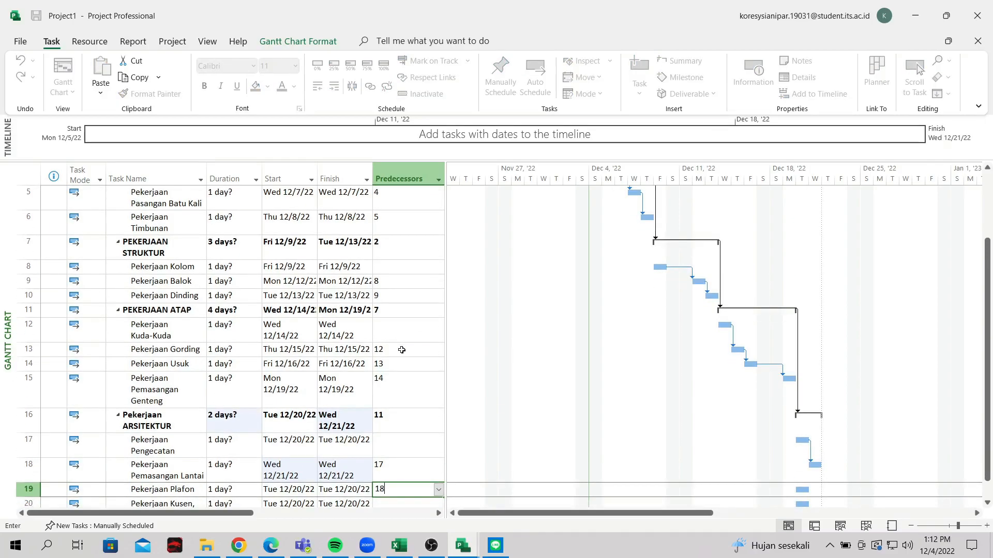
key("Return")
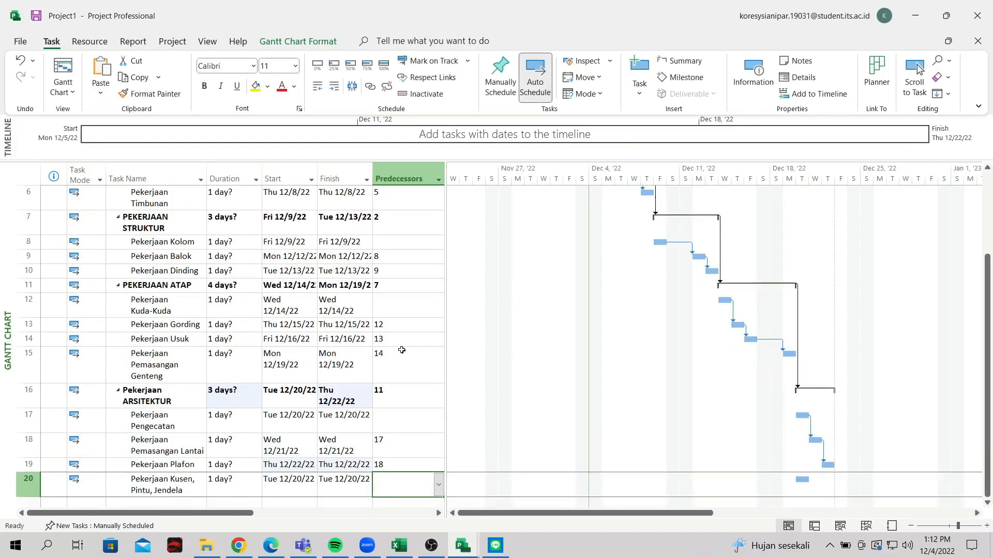
type("19")
key("Return")
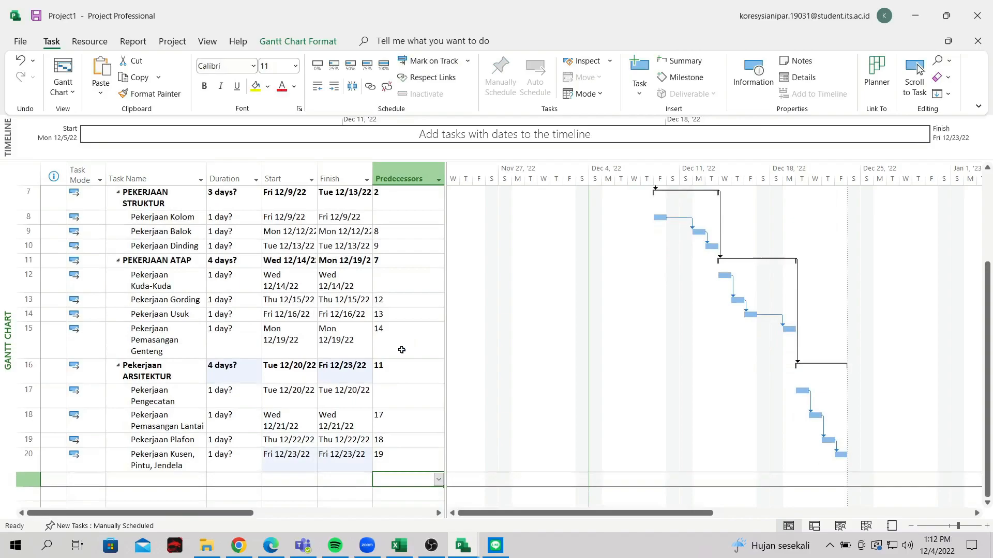
scroll(400, 374, "up", 3)
scroll(395, 375, "down", 3)
scroll(394, 375, "up", 3)
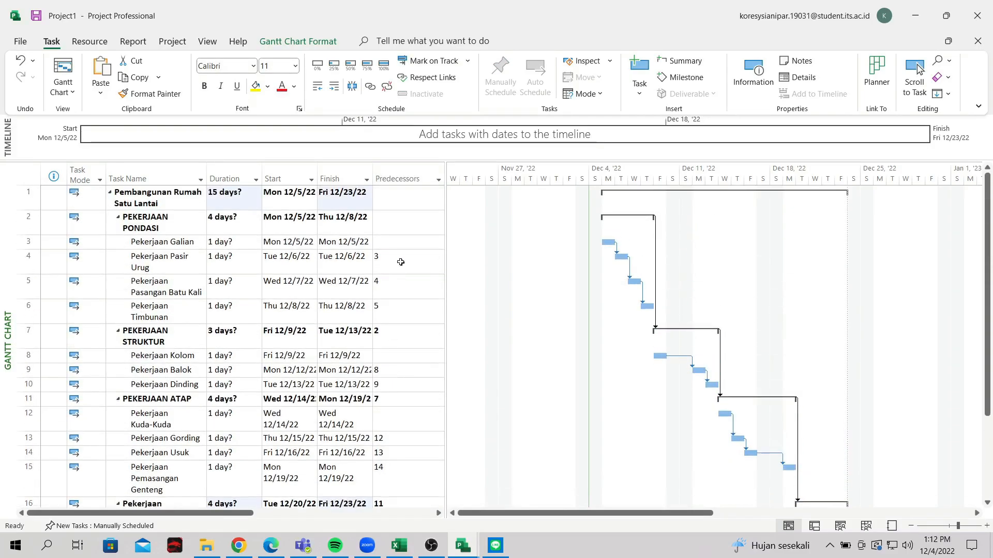
scroll(398, 289, "down", 2)
scroll(395, 317, "up", 2)
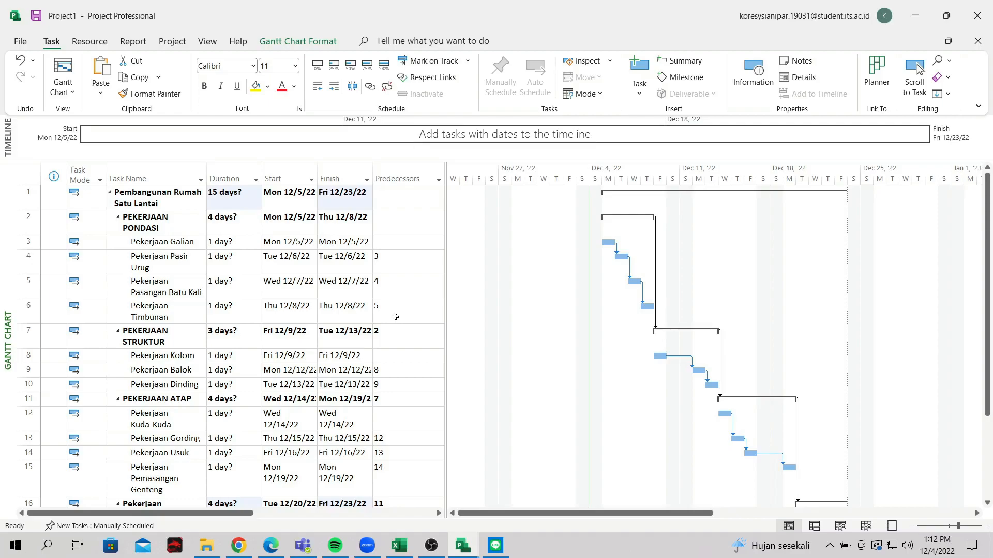
left_click(227, 238)
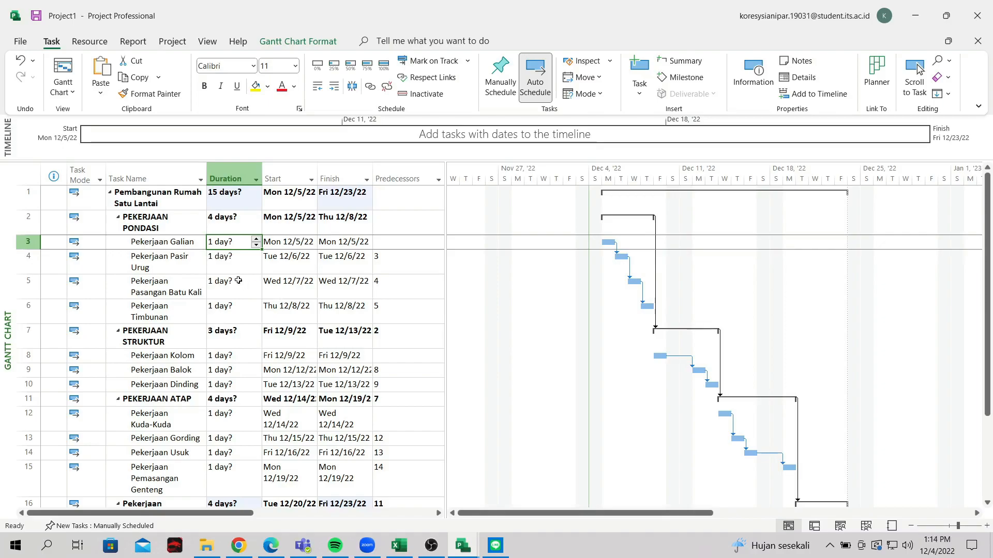
Set the foundation subtasks: Galian 5, Pasir Urug 2, Pasangan Batu Kali 6, Timbunan 1 day
type("5")
key("Return")
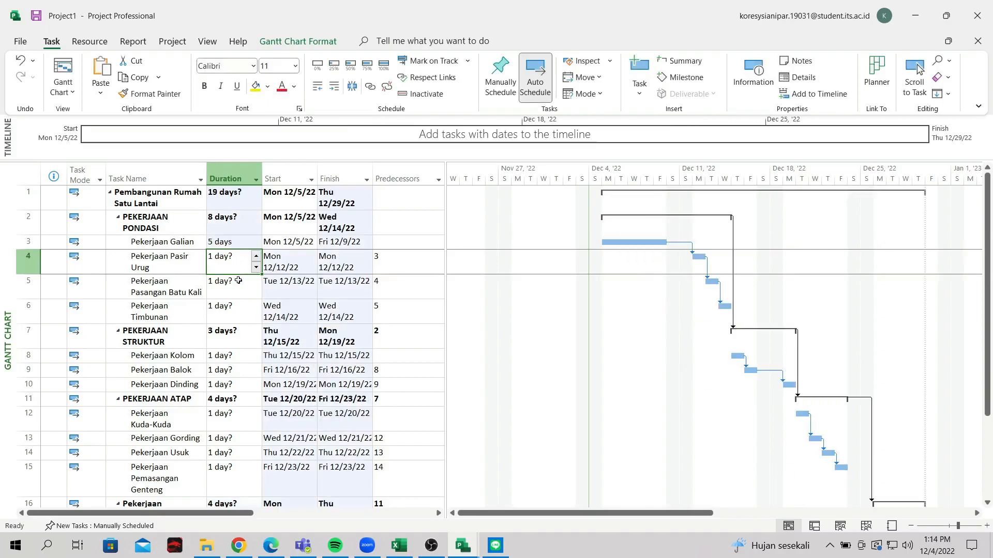
type("2")
key("Return")
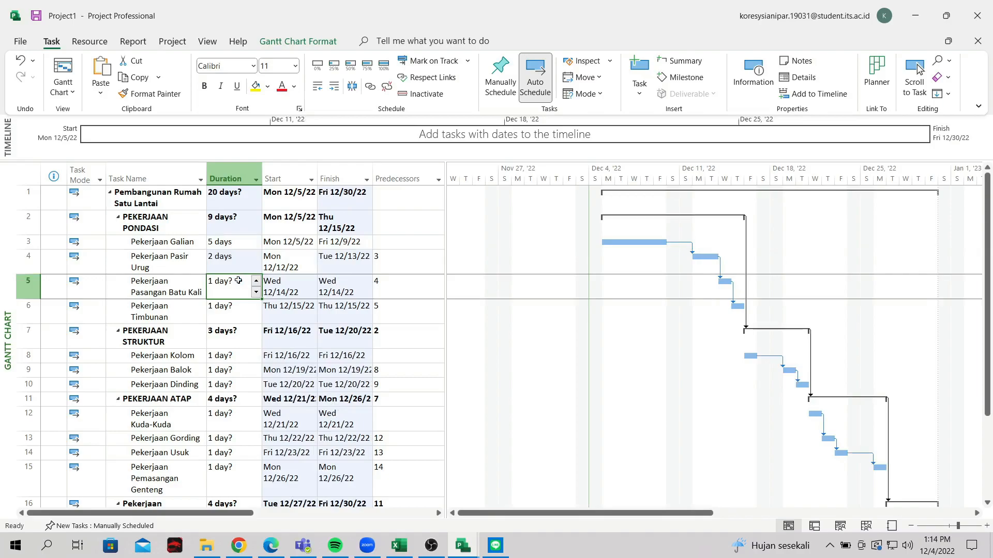
type("6")
key("Return")
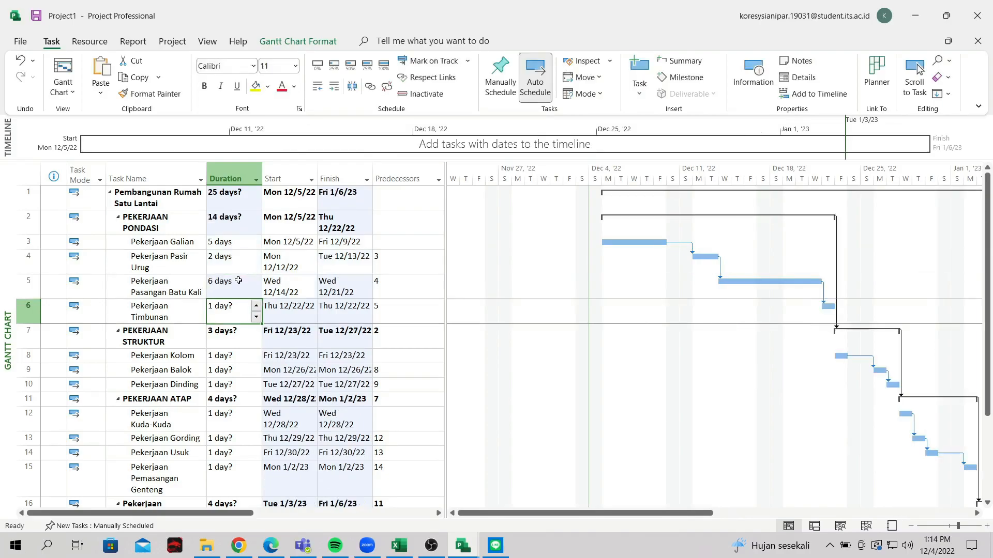
type("1")
key("Return")
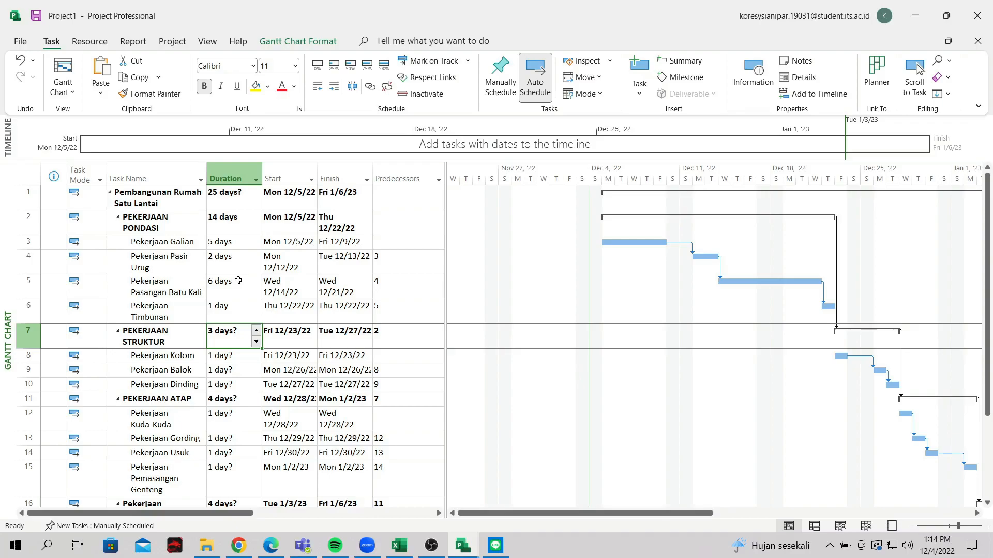
Give the structure subtasks durations: Kolom 5, Balok 5 and Dinding 10 days
key("Right")
key("Left")
key("Down")
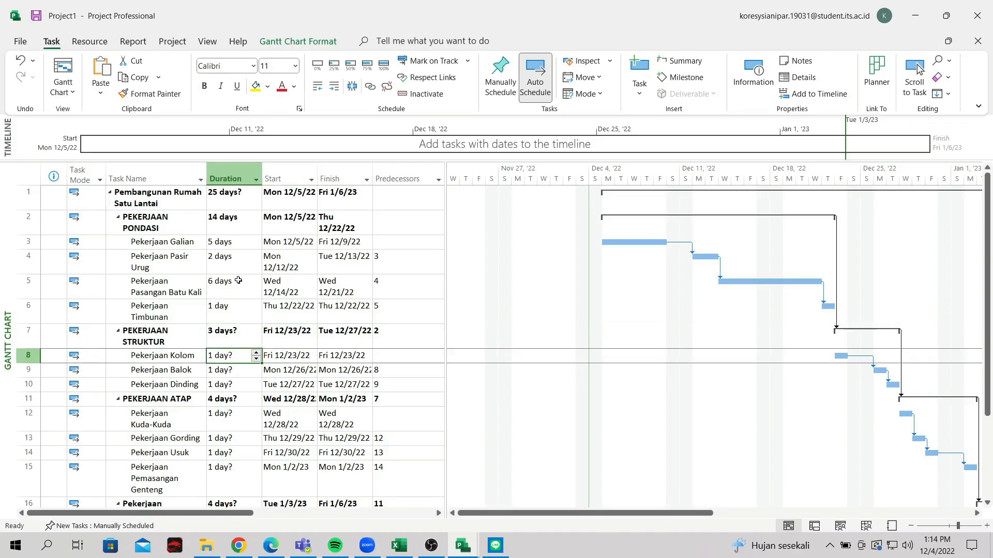
type("5")
key("Return")
type("5")
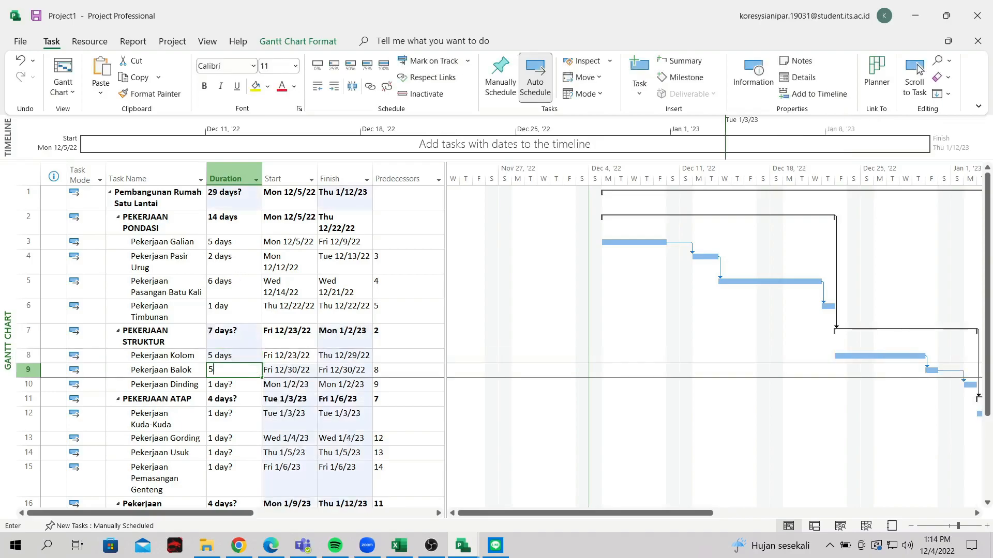
key("Return")
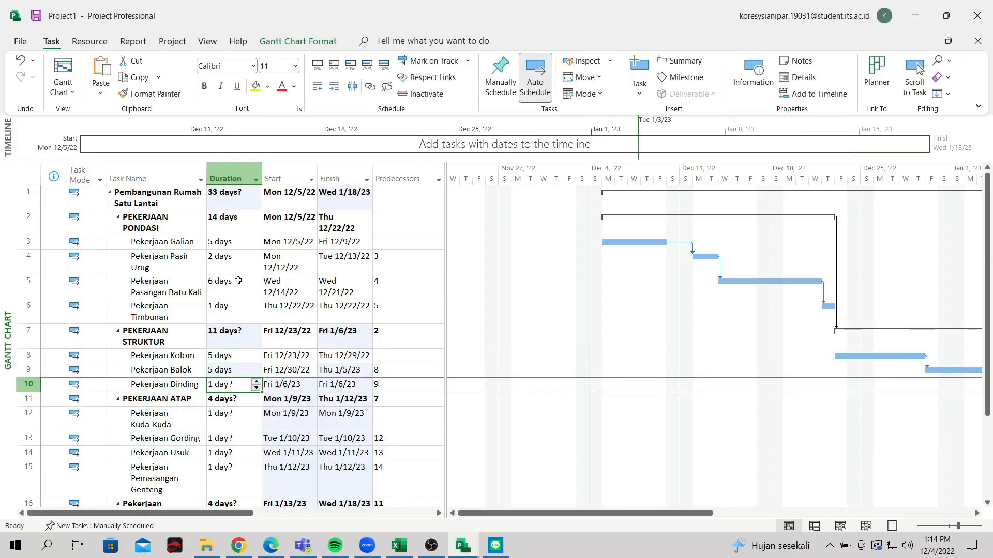
type("10")
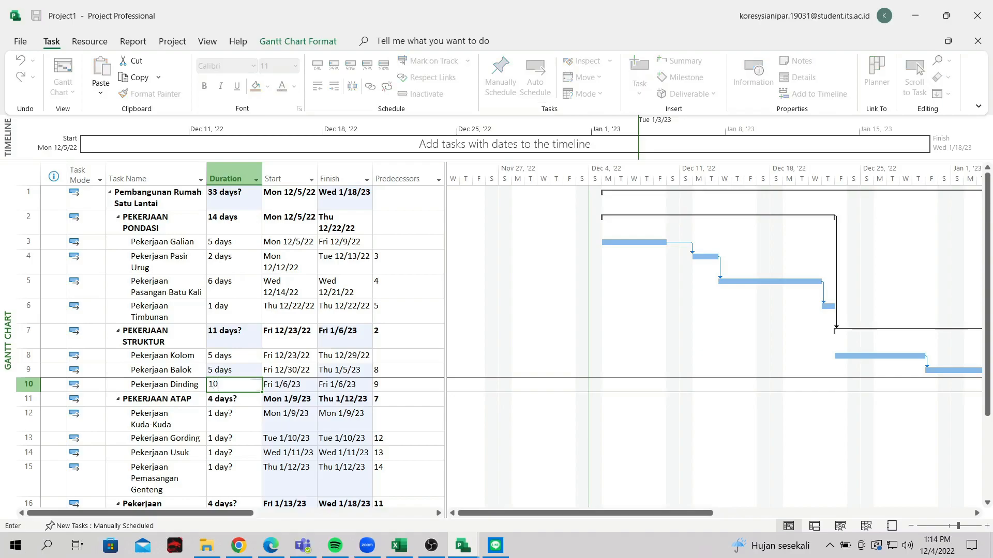
key("Return")
Set Pekerjaan Kuda-Kuda, Gording and Usuk to 2 days each
key("Down")
key("Down")
key("Down")
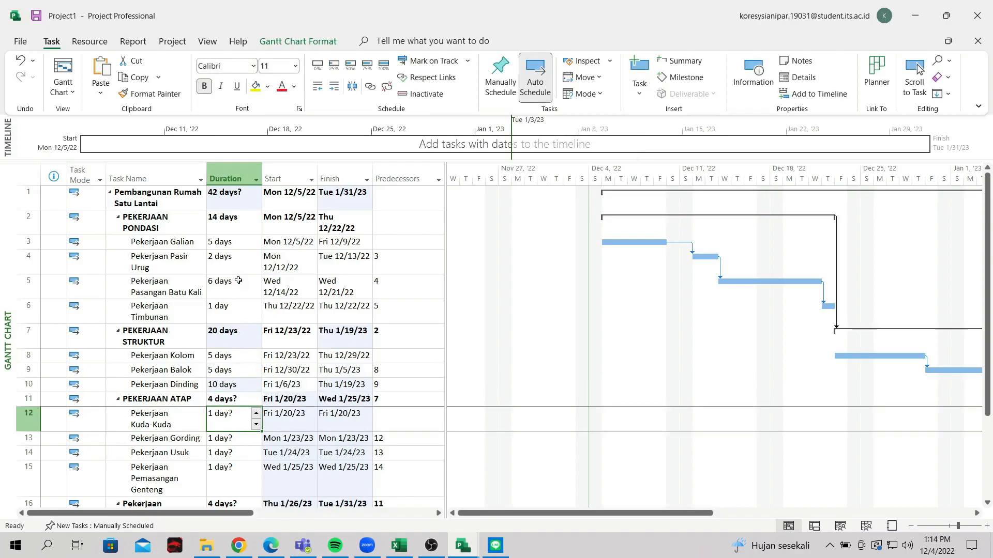
key("Up")
key("Up")
type("4")
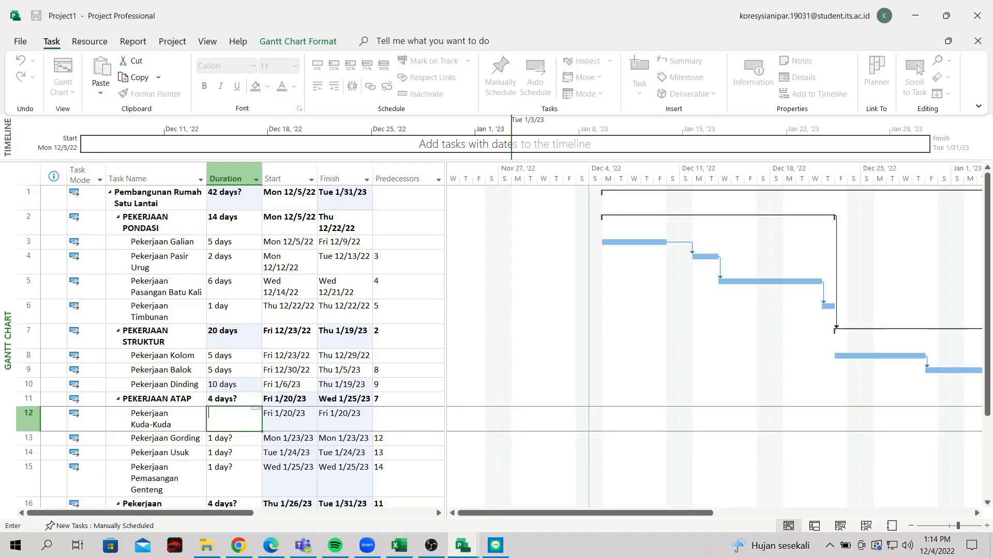
key("Return")
type("2")
key("Return")
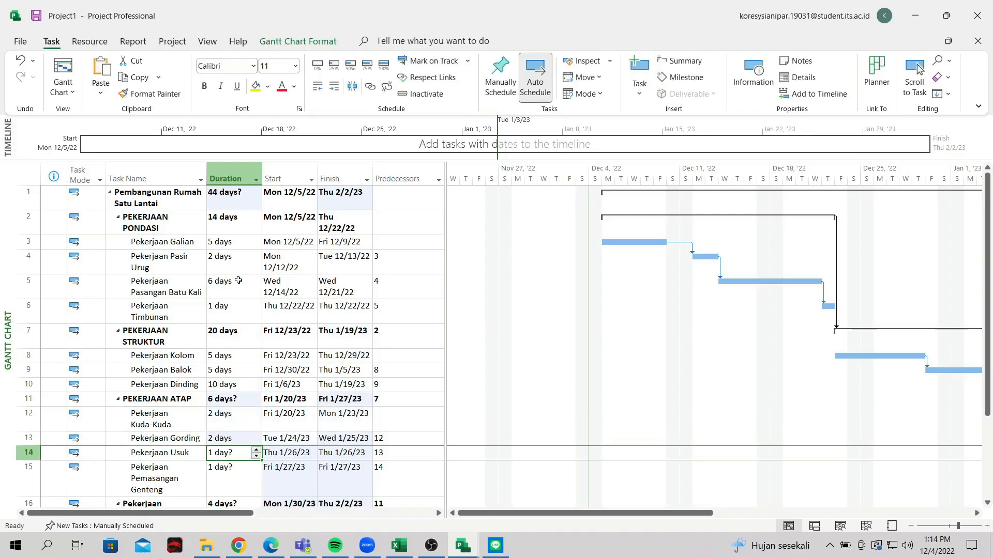
type("2")
key("Return")
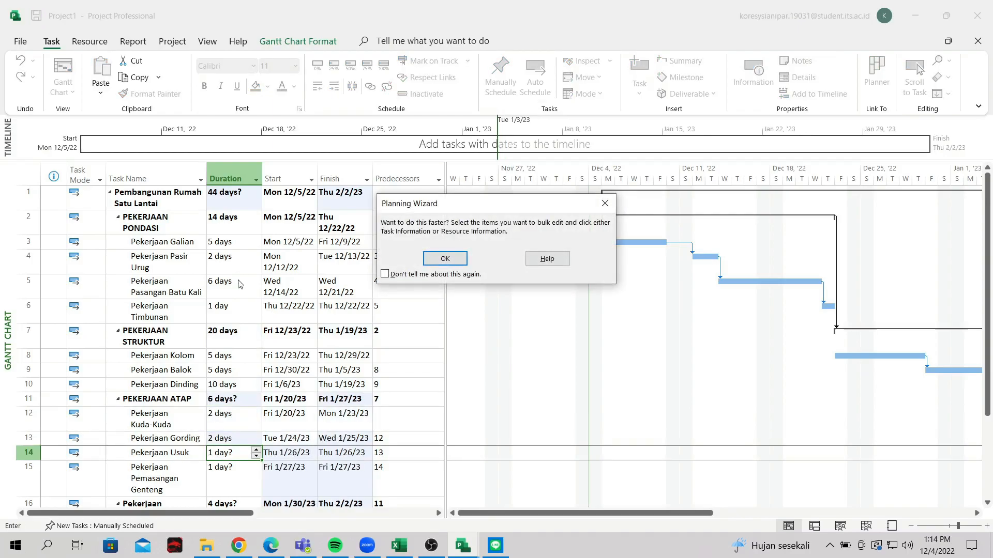
Dismiss the Planning Wizard tip and give Pemasangan Genteng and Pengecatan 5 days each
left_click(604, 203)
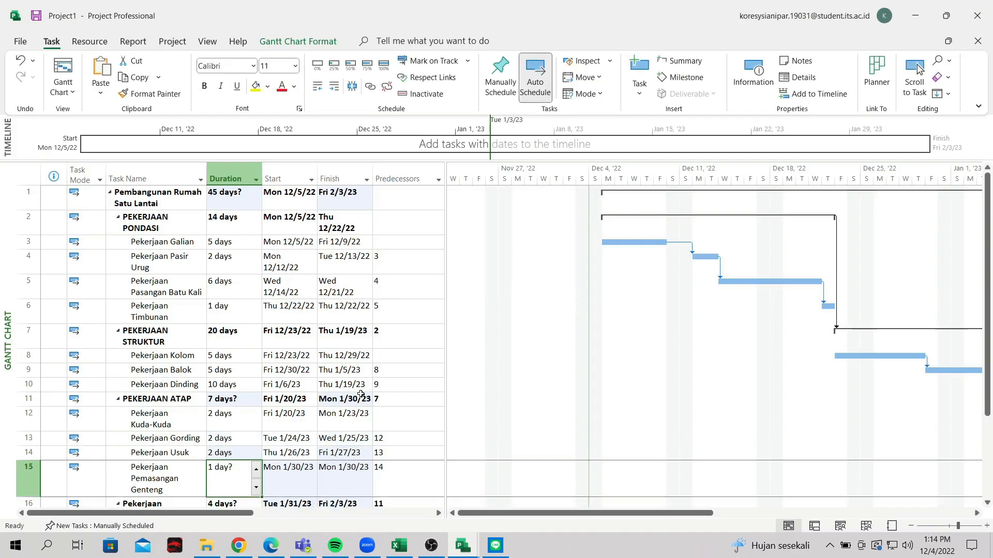
type("5")
key("Return")
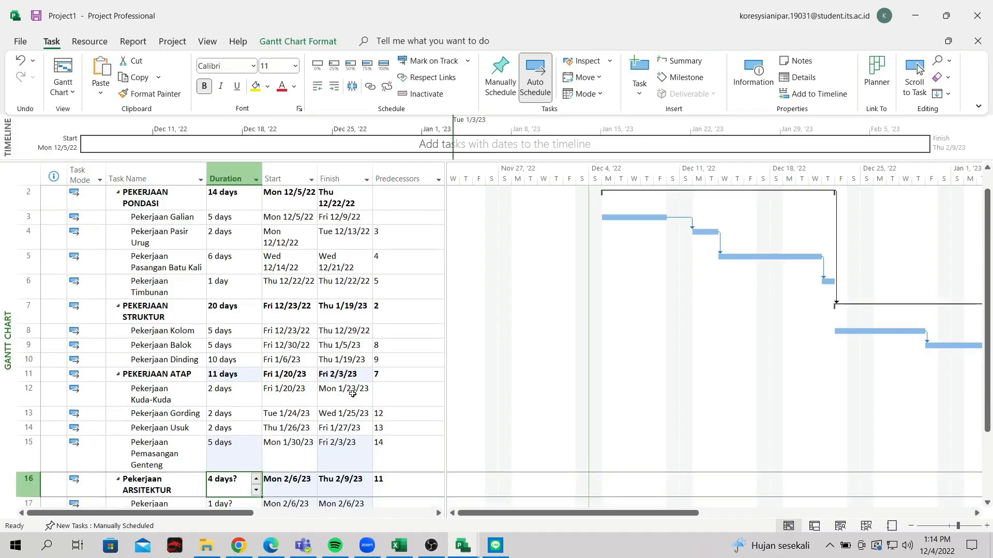
key("Return")
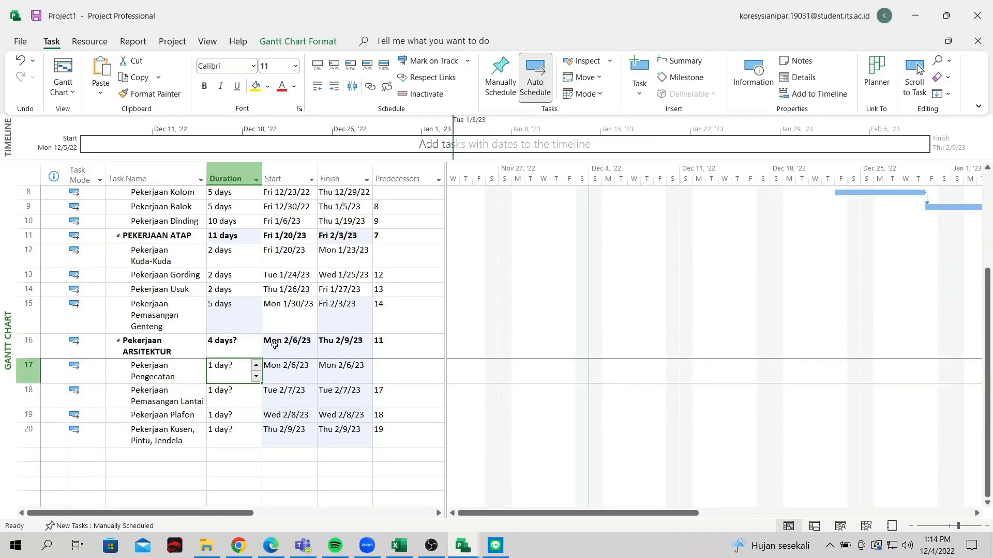
scroll(275, 346, "down", 1)
type("5")
key("Return")
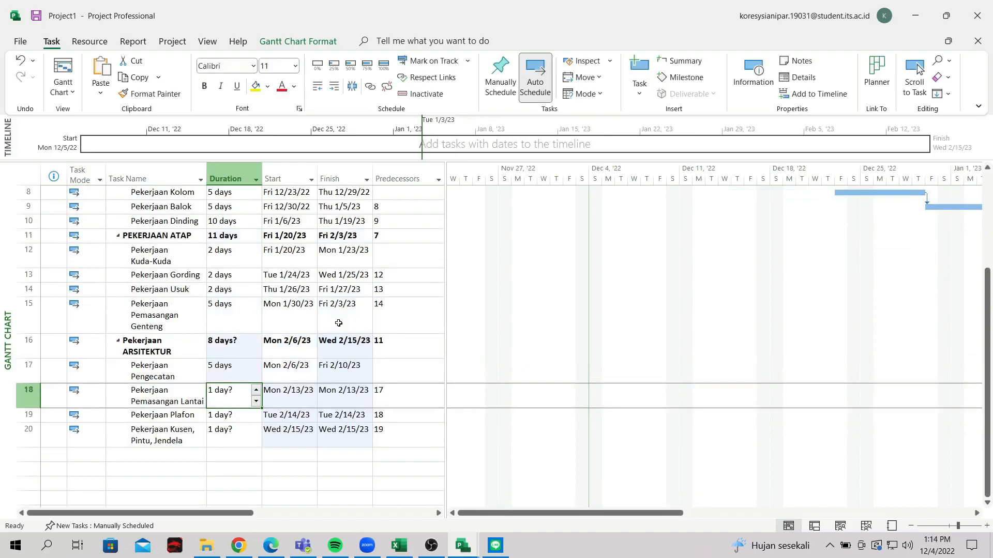
Set Pemasangan Lantai to 4 days, Pekerjaan Plafon to 5, and Kusen, Pintu, Jendela to 4
type("4")
key("Return")
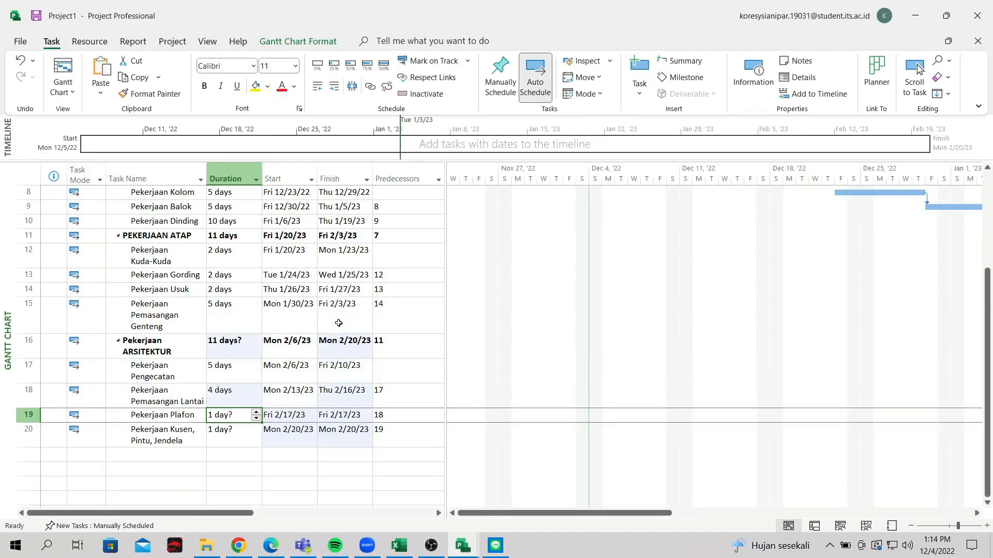
type("5")
key("Return")
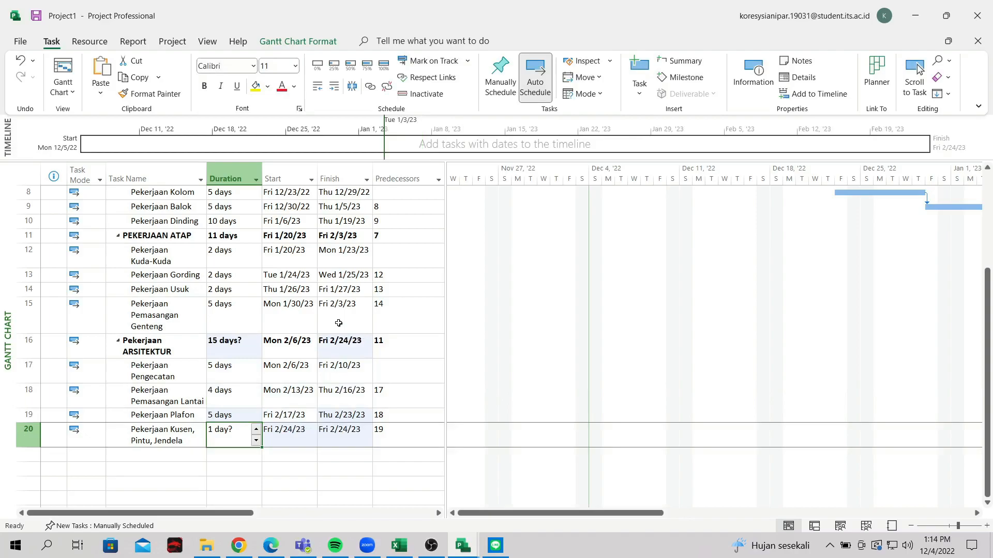
type("6")
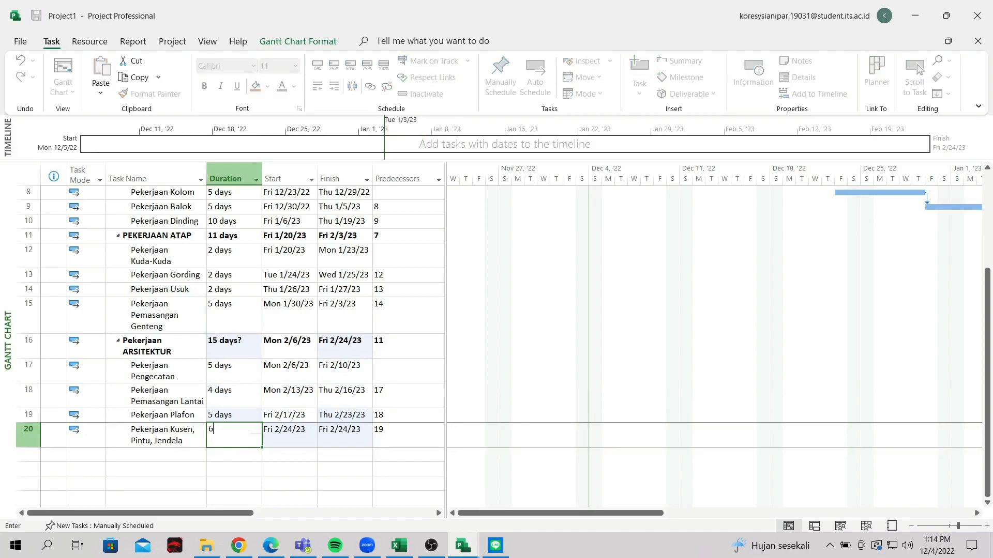
key("Return")
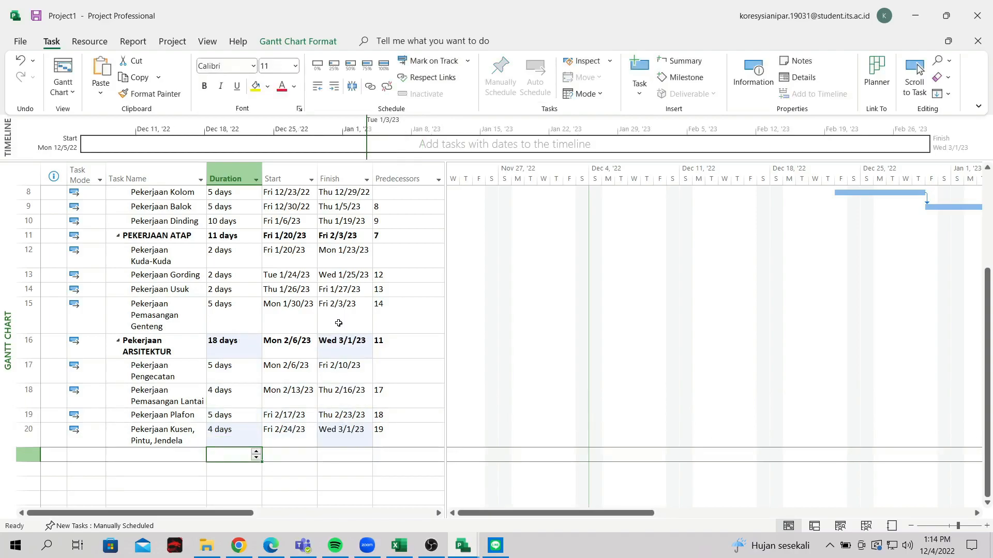
left_click(381, 374)
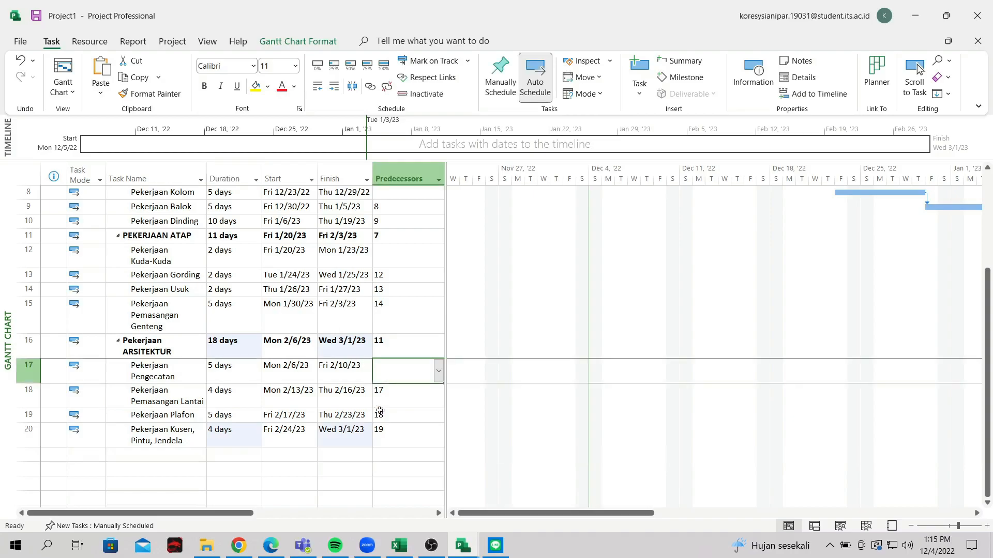
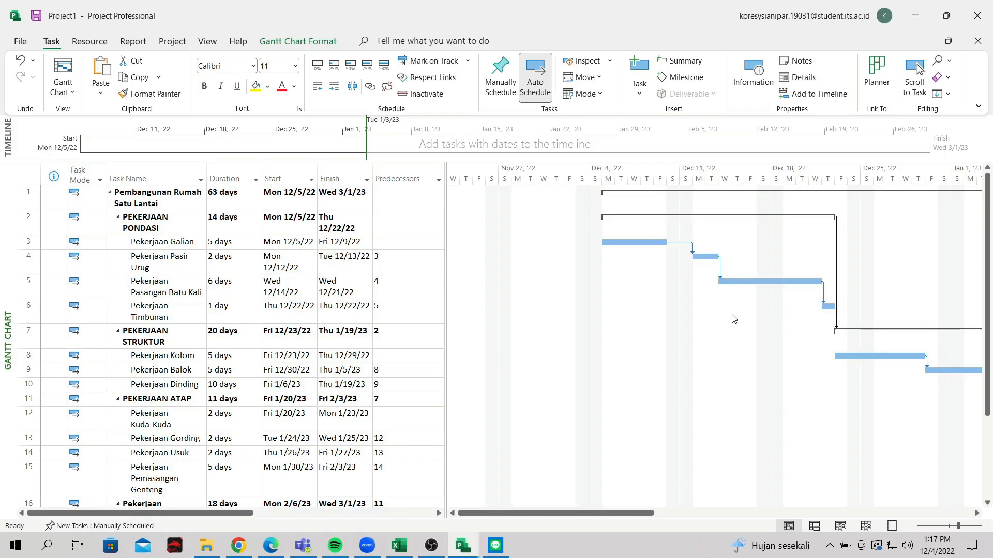
Open Change Working Time and check the Standard calendar's hours for December 12
right_click(583, 183)
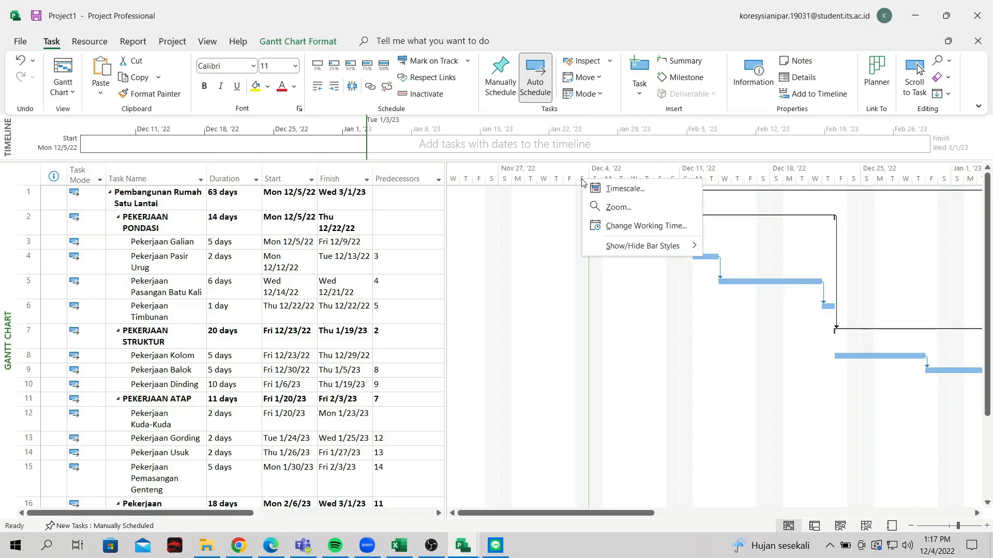
left_click(611, 225)
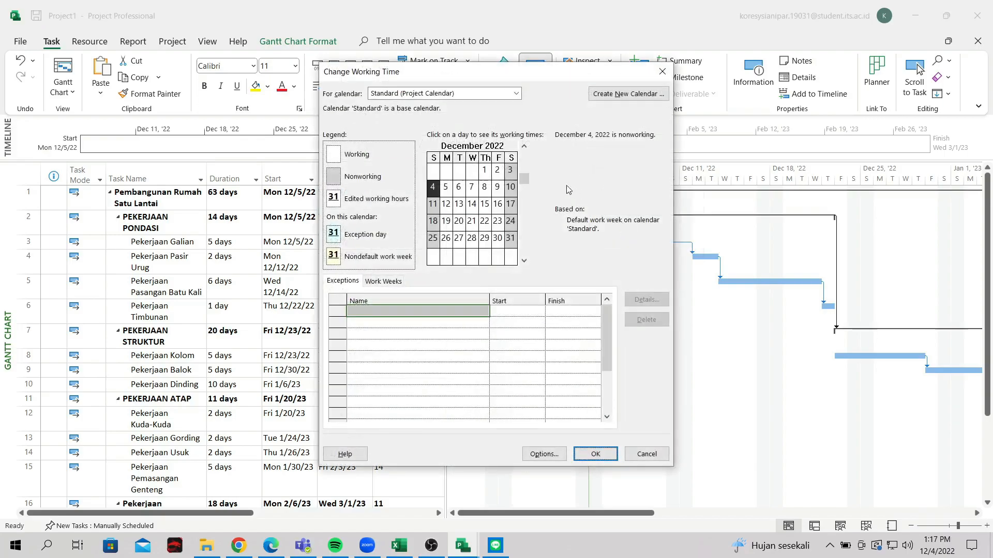
left_click(460, 95)
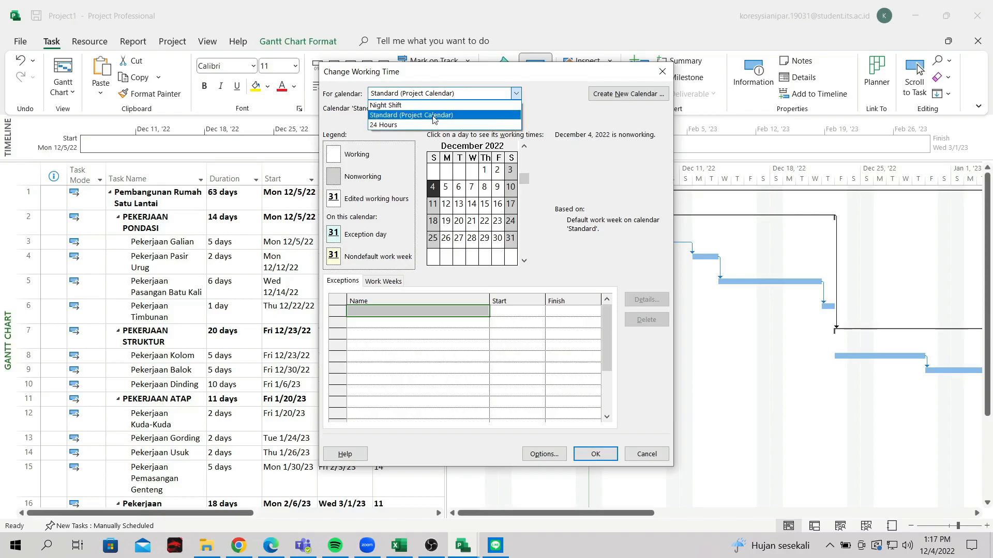
left_click(434, 115)
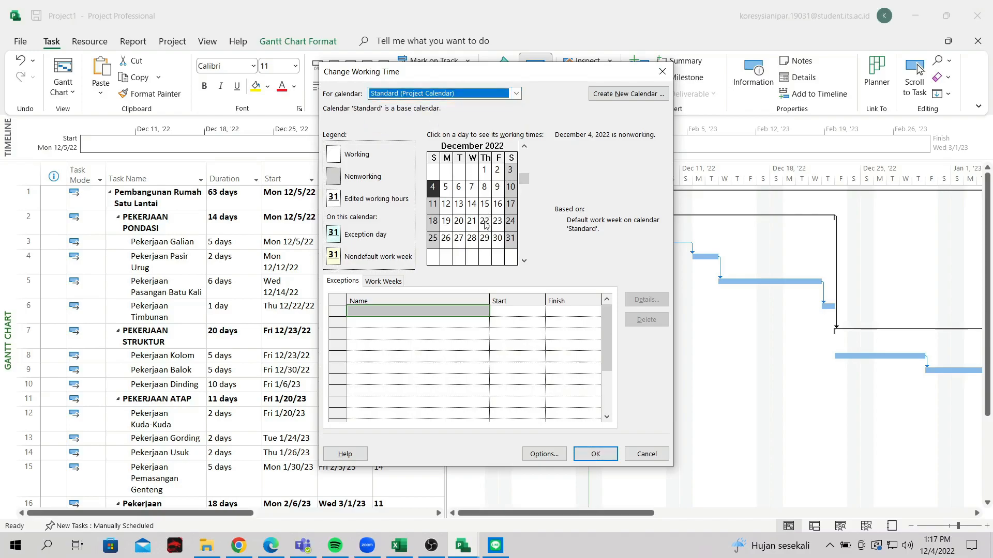
left_click(445, 204)
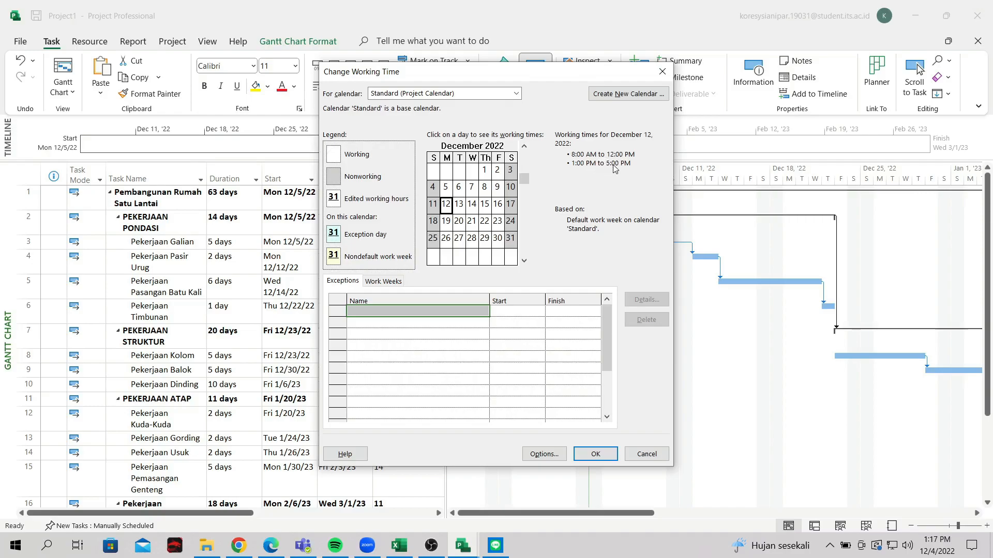
Compare the 24 Hours calendar's December 12–15 times, return to Standard, and start a new calendar
left_click(463, 94)
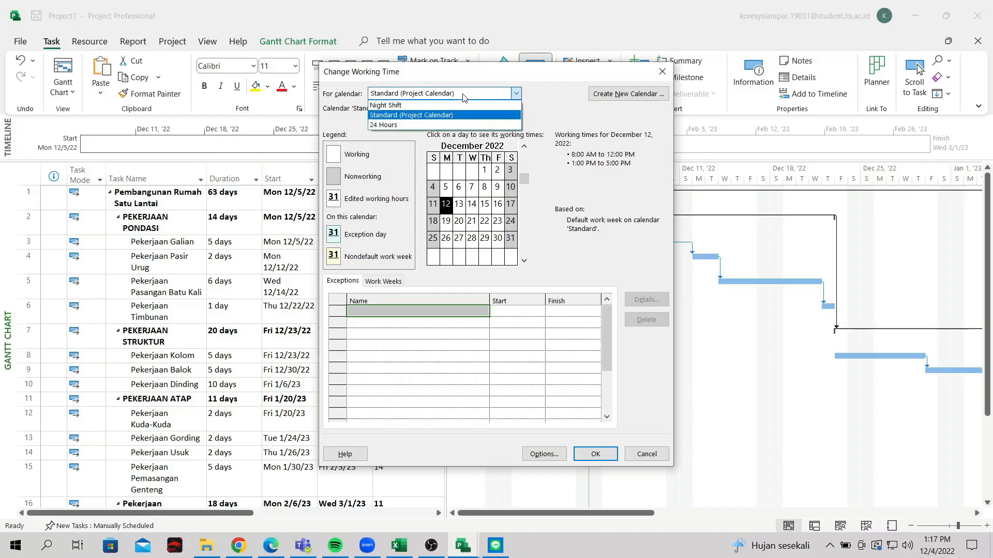
left_click(428, 126)
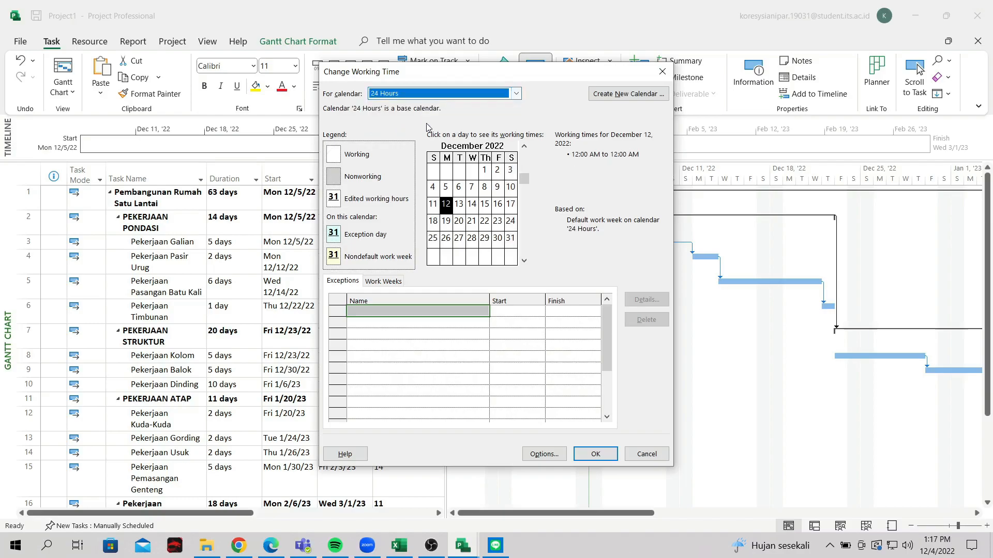
left_click(484, 205)
left_click(458, 205)
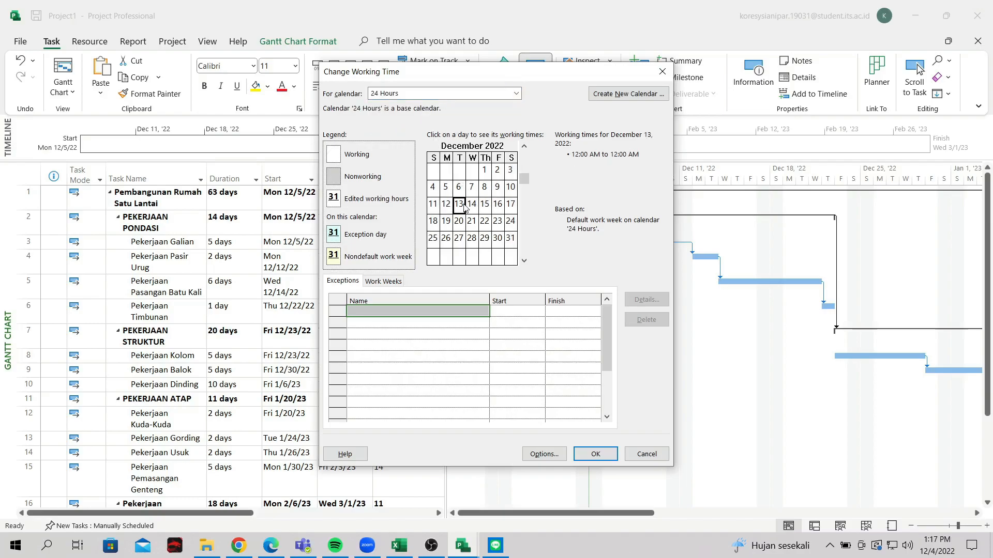
left_click(447, 205)
left_click(458, 93)
left_click(444, 116)
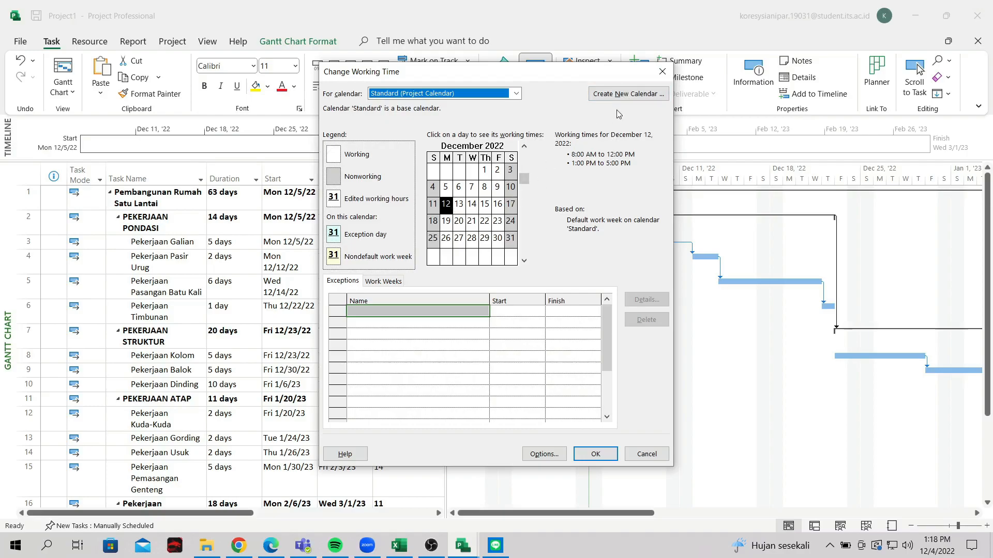
left_click(620, 94)
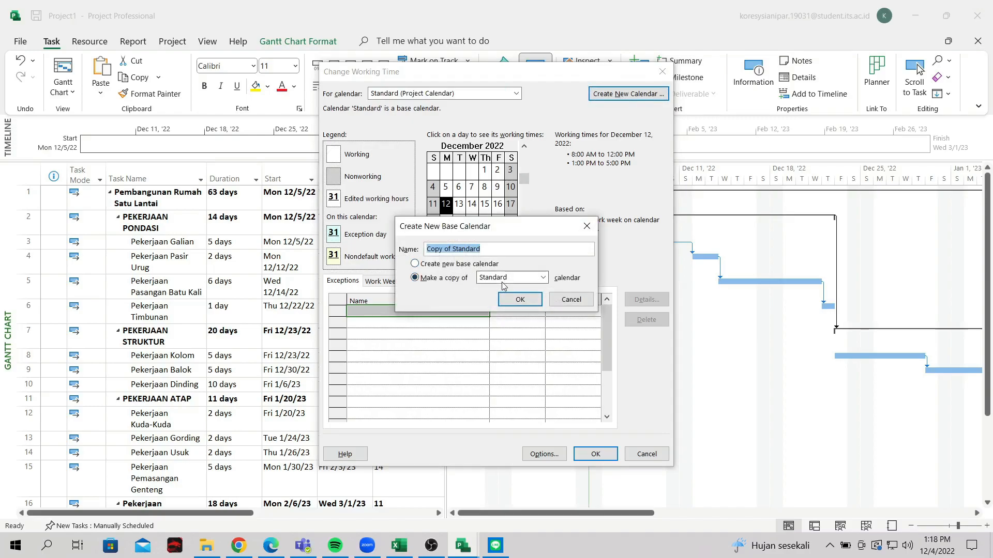
Create a new blank base calendar named Calendar 1
left_click(544, 278)
left_click(548, 280)
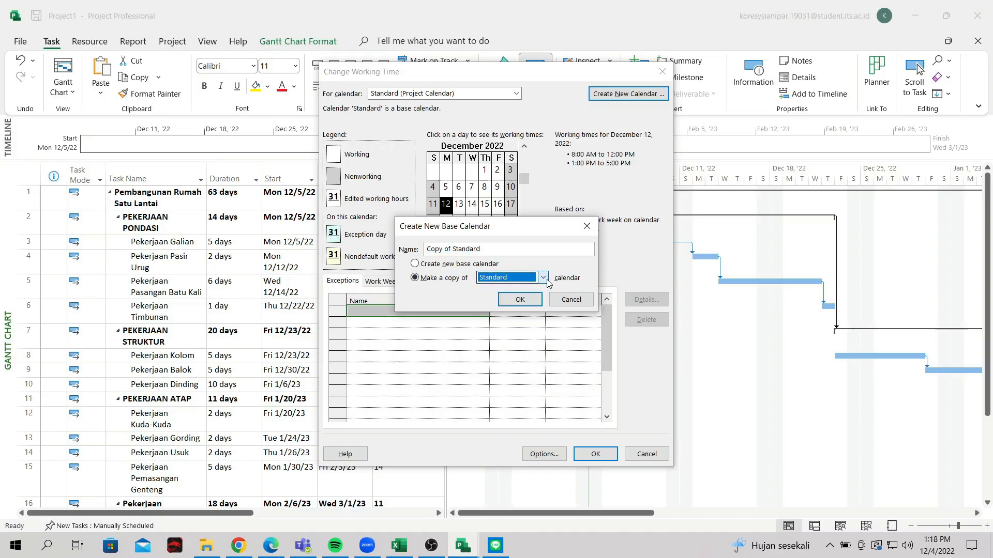
left_click(443, 266)
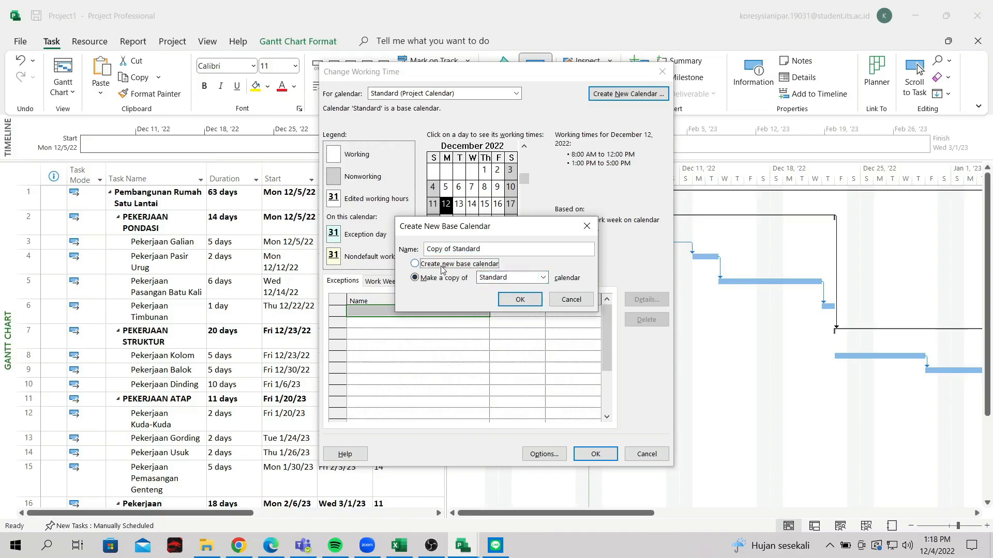
left_click(520, 300)
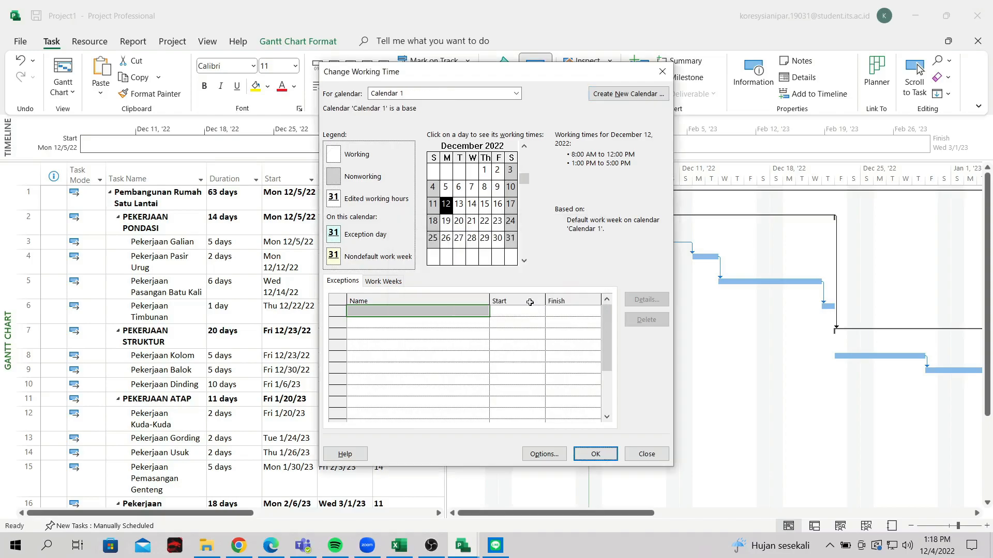
Switch to editing Calendar 1, check December 10, and select its [Default] work week
left_click(511, 187)
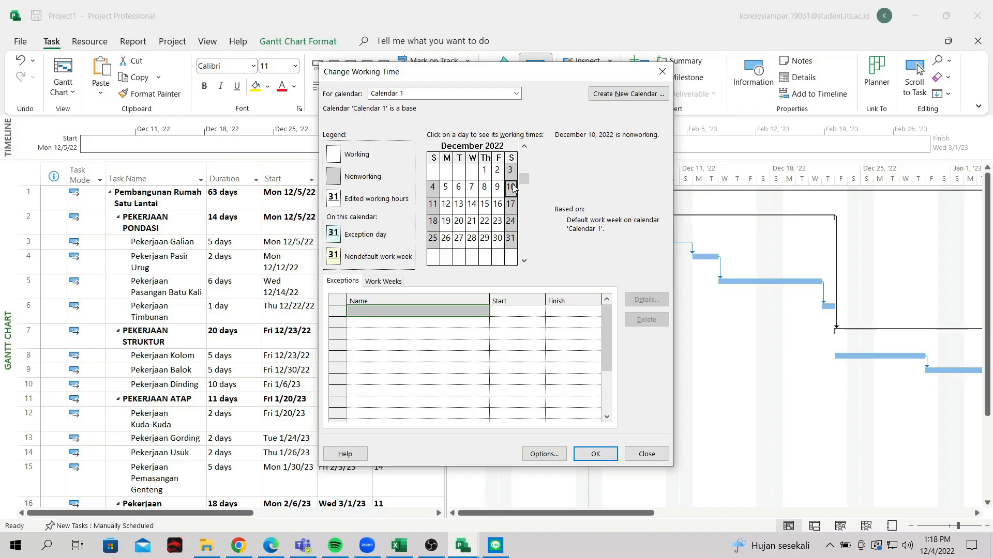
left_click(382, 310)
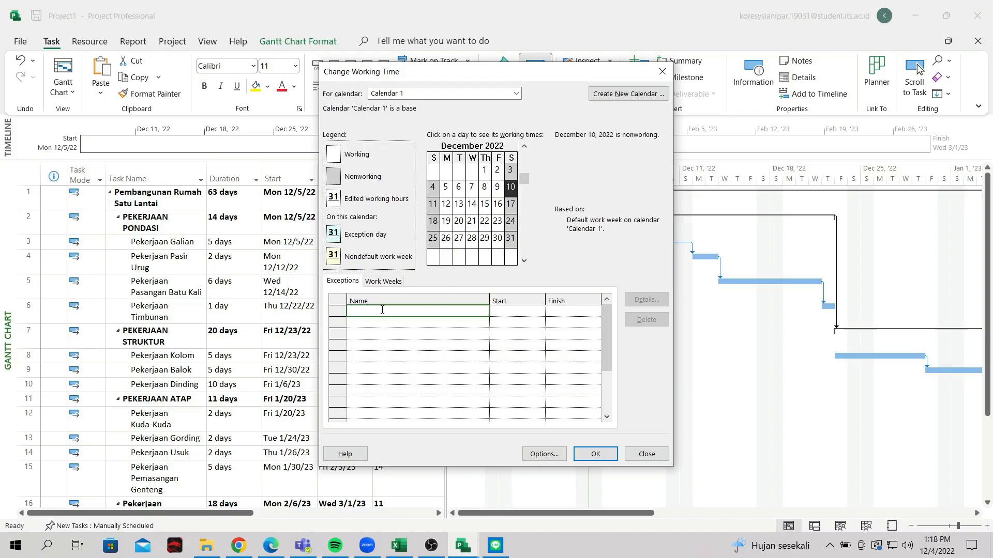
left_click(512, 93)
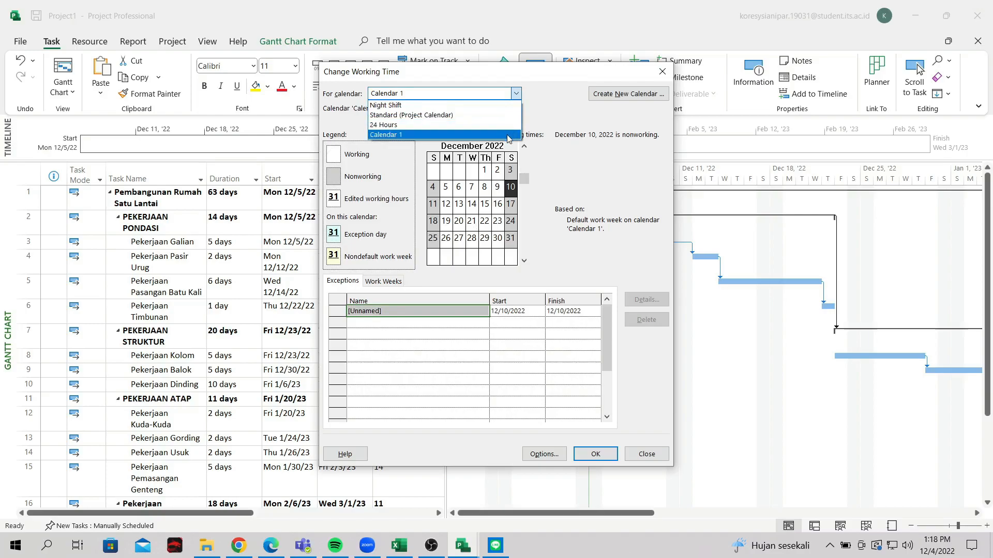
left_click(595, 109)
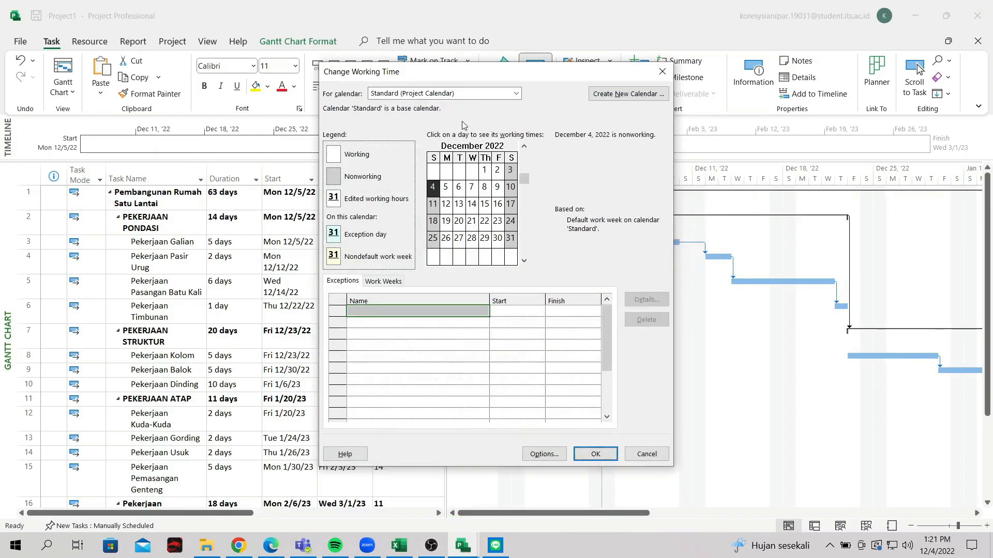
left_click(432, 96)
left_click(426, 137)
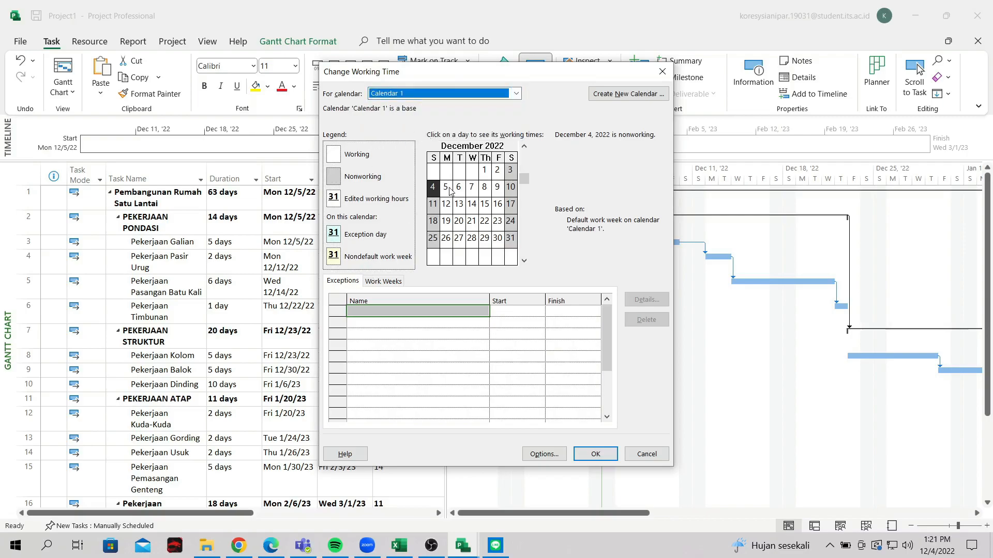
left_click(511, 191)
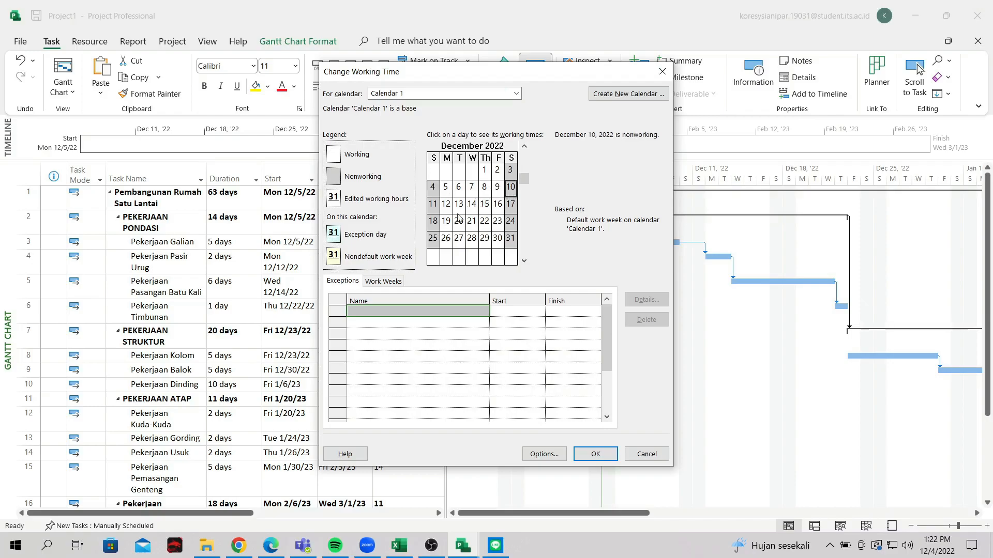
left_click(390, 283)
left_click(394, 312)
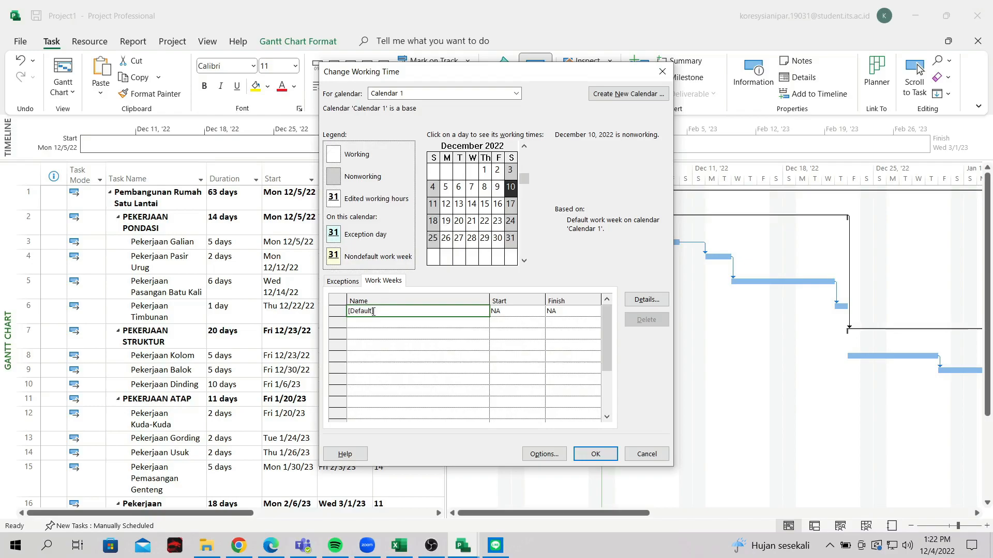
In the [Default] work week details, set Saturday to specific working times
left_click(646, 300)
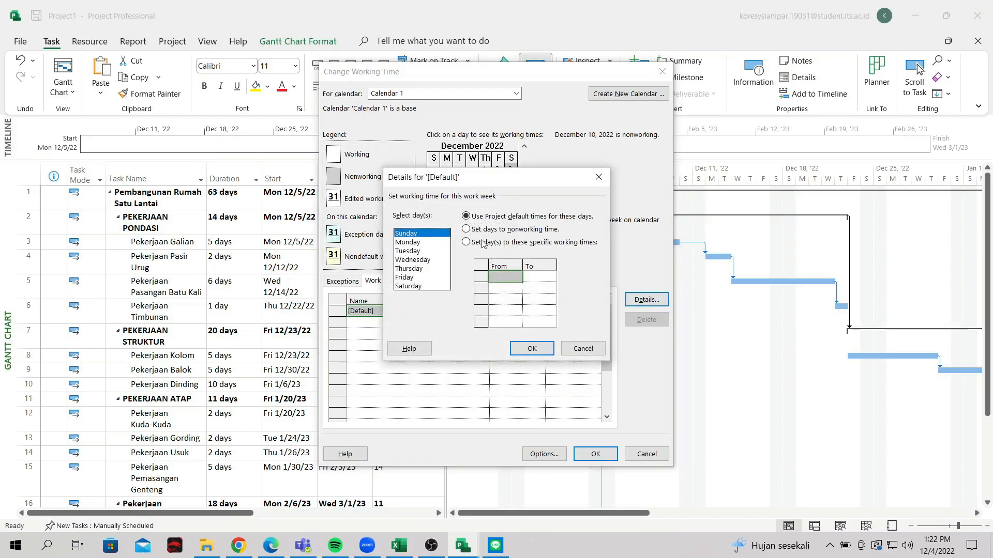
left_click(418, 287)
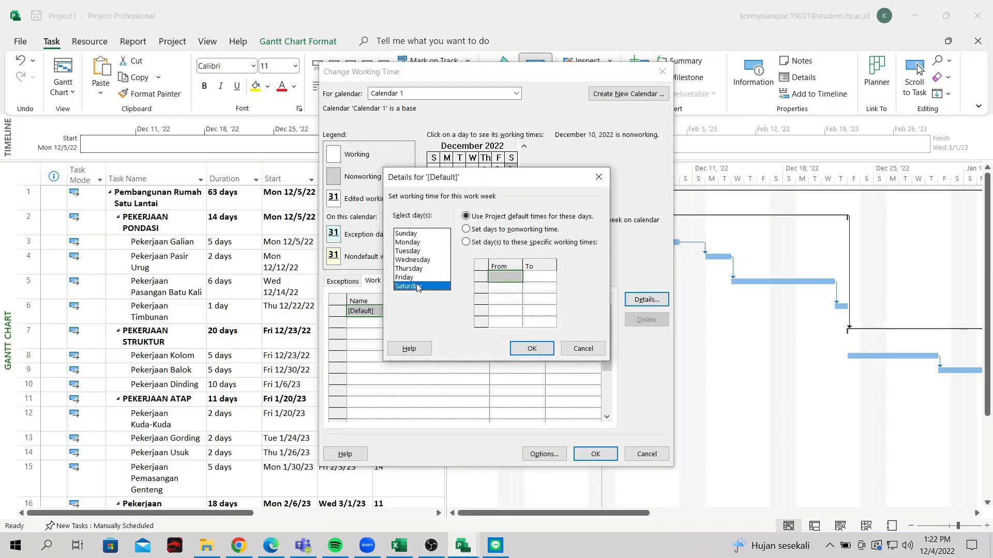
left_click(417, 271)
left_click(417, 286)
left_click(467, 243)
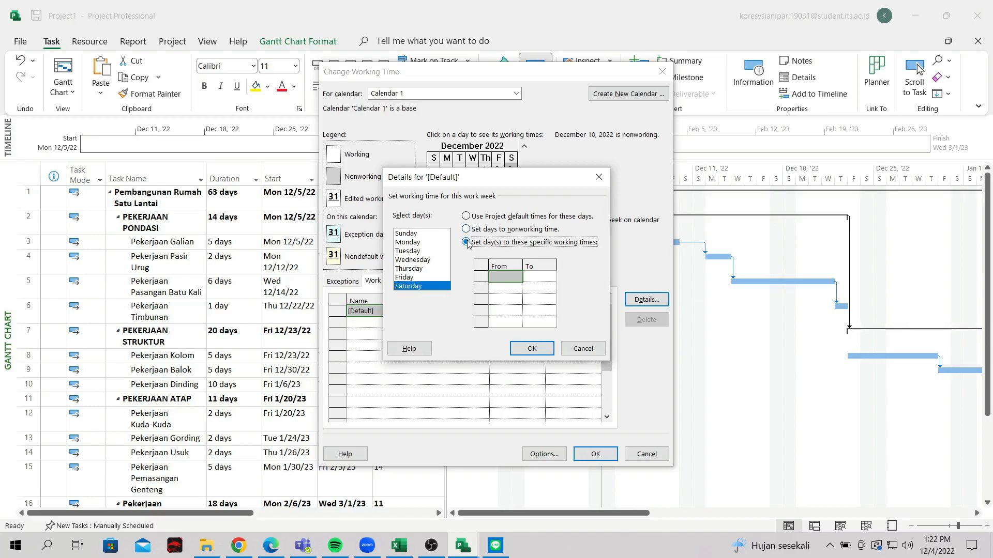
left_click(466, 229)
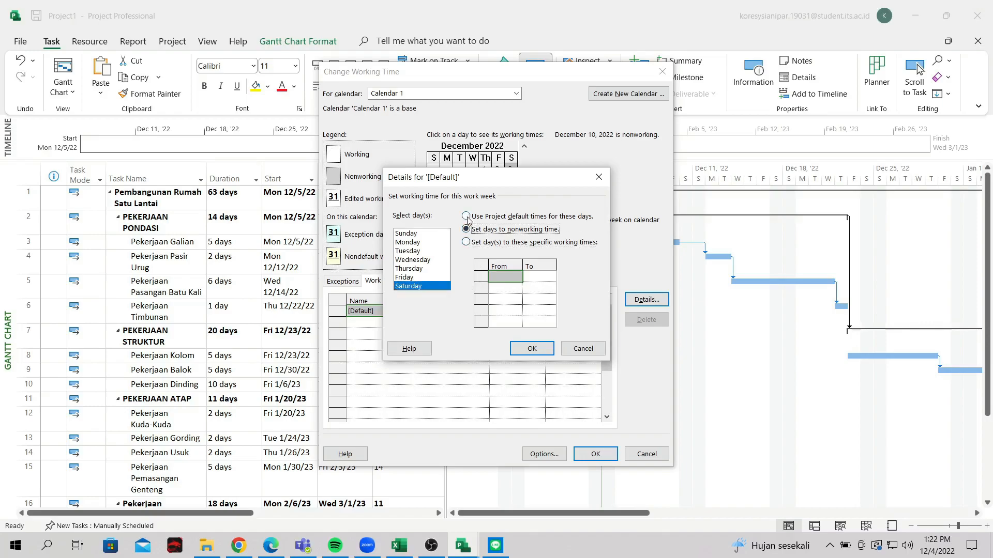
left_click(467, 217)
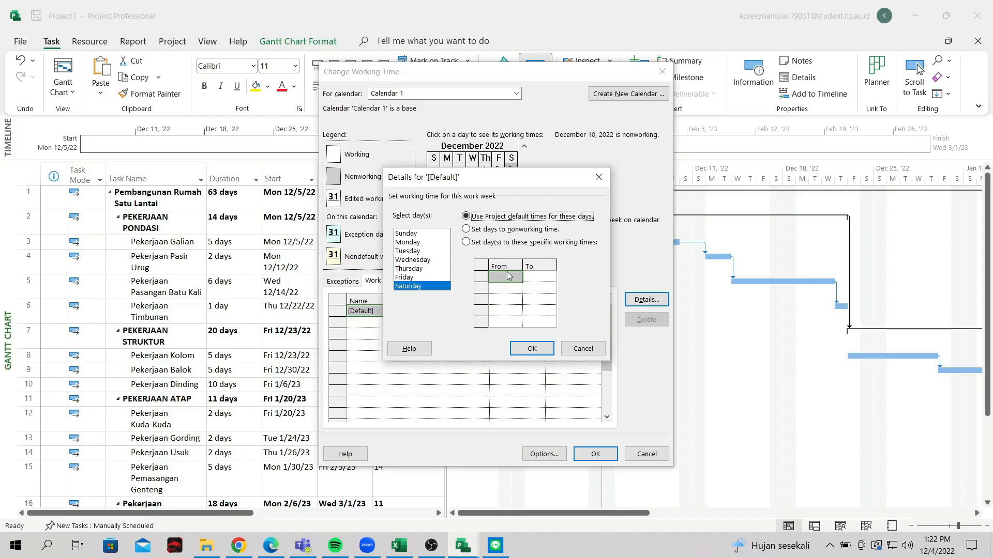
left_click(466, 243)
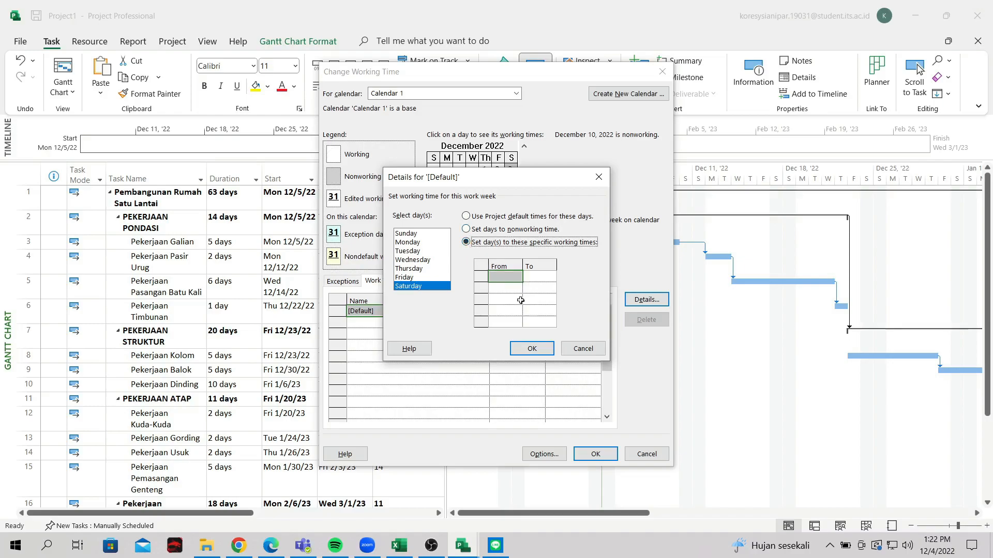
Give Saturday hours of 8:00 AM to 12:00 PM and confirm Calendar 1
left_click(510, 281)
key("Return")
key("Right")
key("Up")
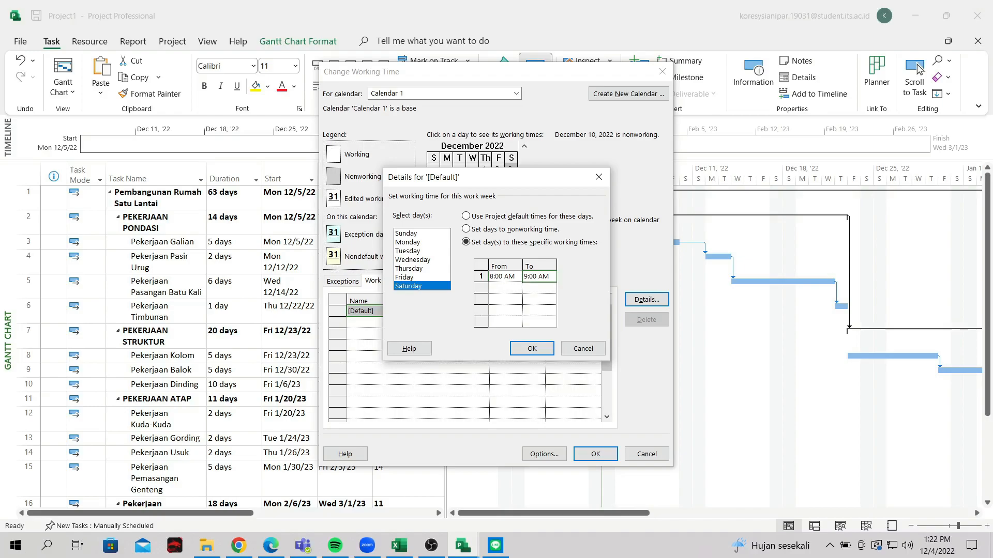
type("12")
key("Return")
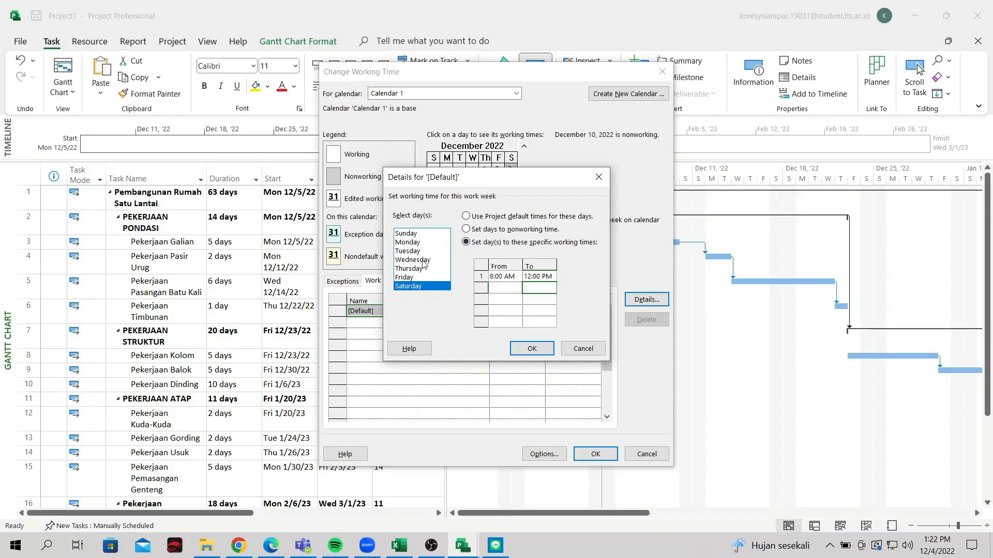
left_click(532, 349)
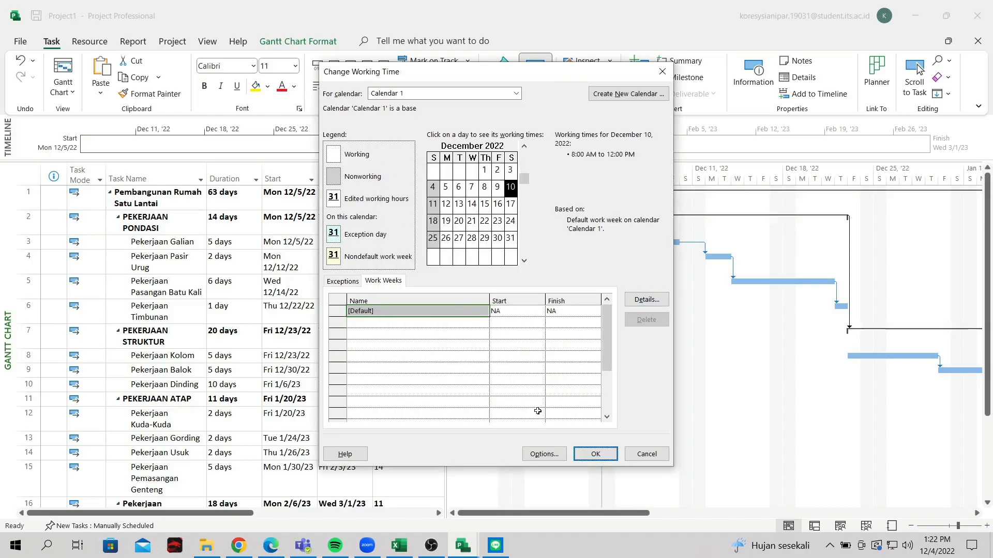
left_click(598, 453)
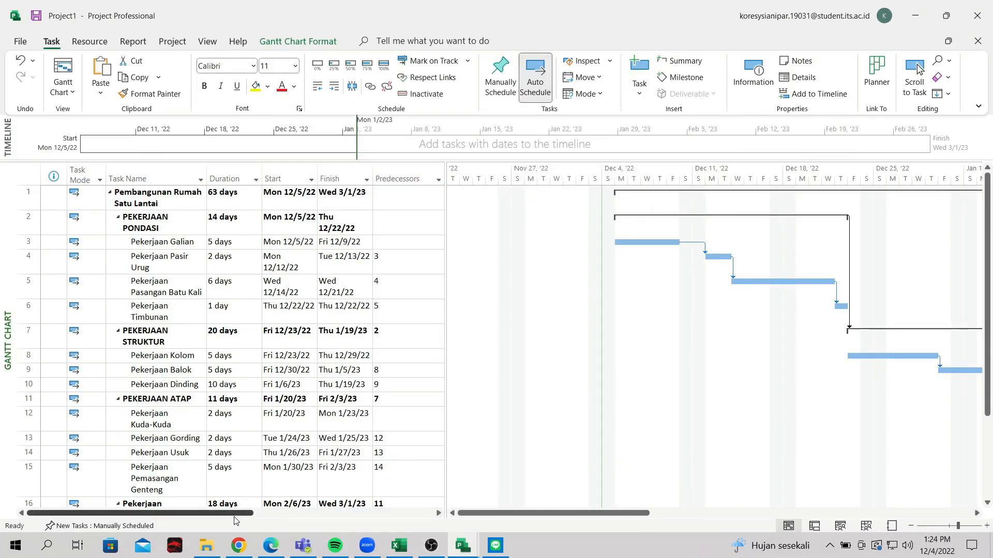
Add a Task Calendar column to the task table
left_click_drag(234, 516, 427, 514)
left_click(361, 179)
scroll(429, 245, "down", 10)
left_click_drag(438, 234, 448, 475)
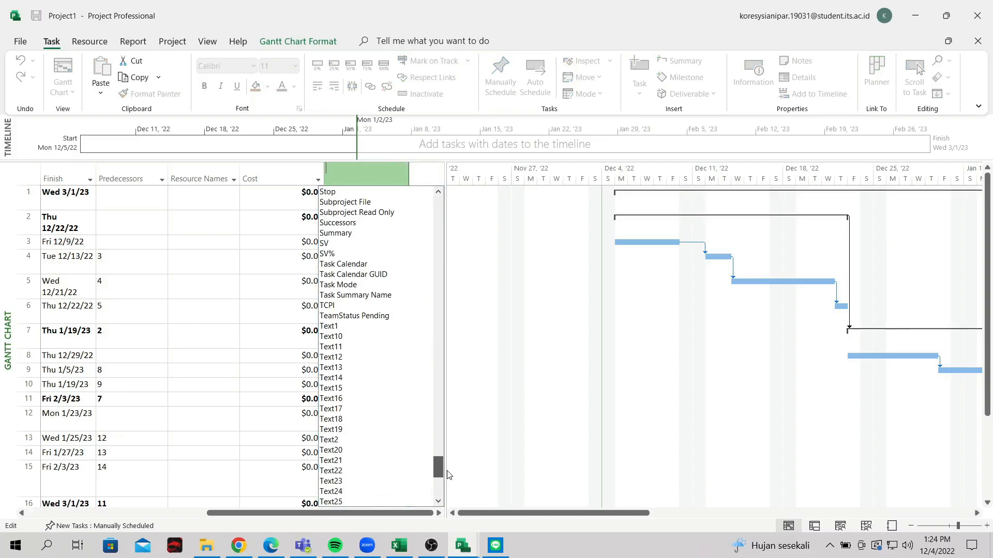
left_click(371, 265)
Assign Calendar 1 to tasks 1–5, dismissing the Planning Wizard tip
left_click(403, 198)
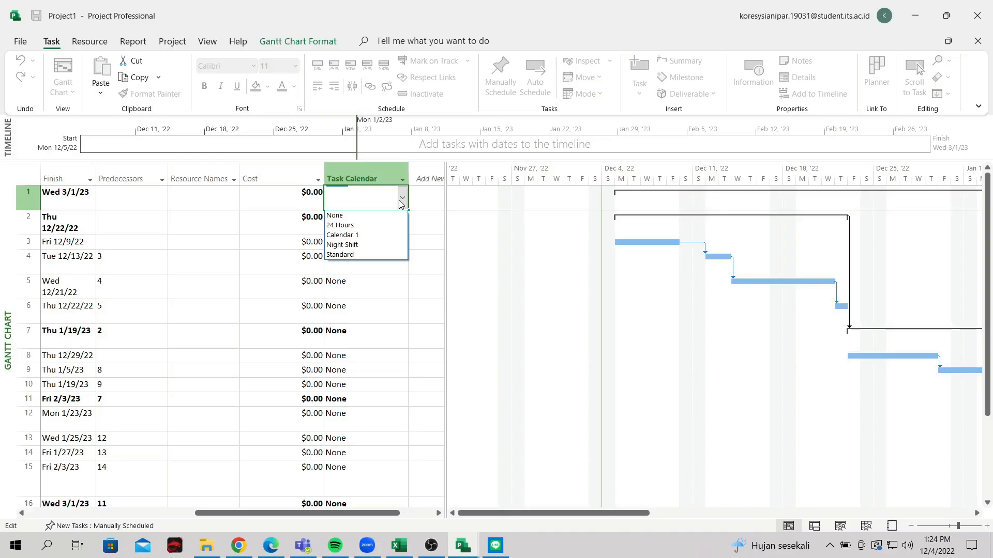
left_click(364, 233)
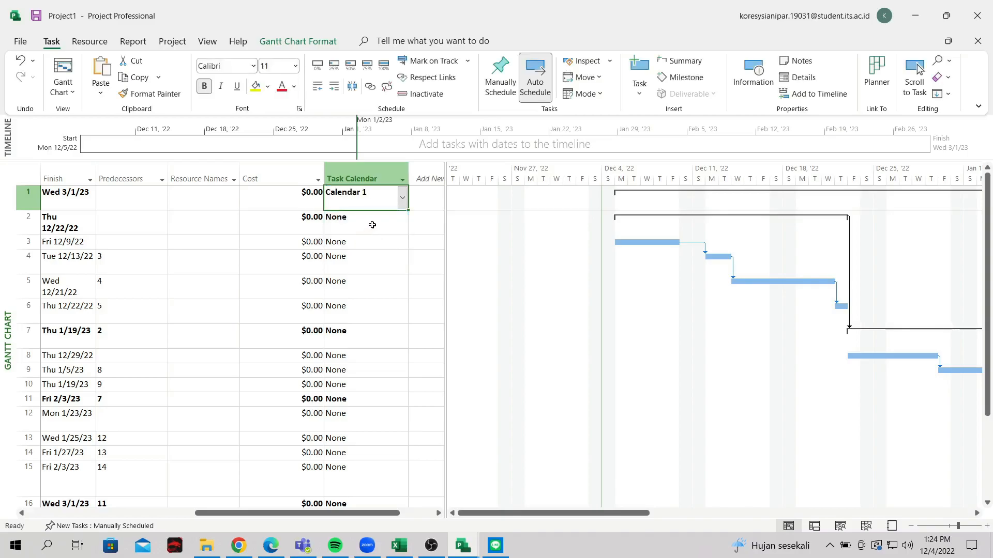
left_click(371, 226)
left_click(403, 223)
left_click(377, 260)
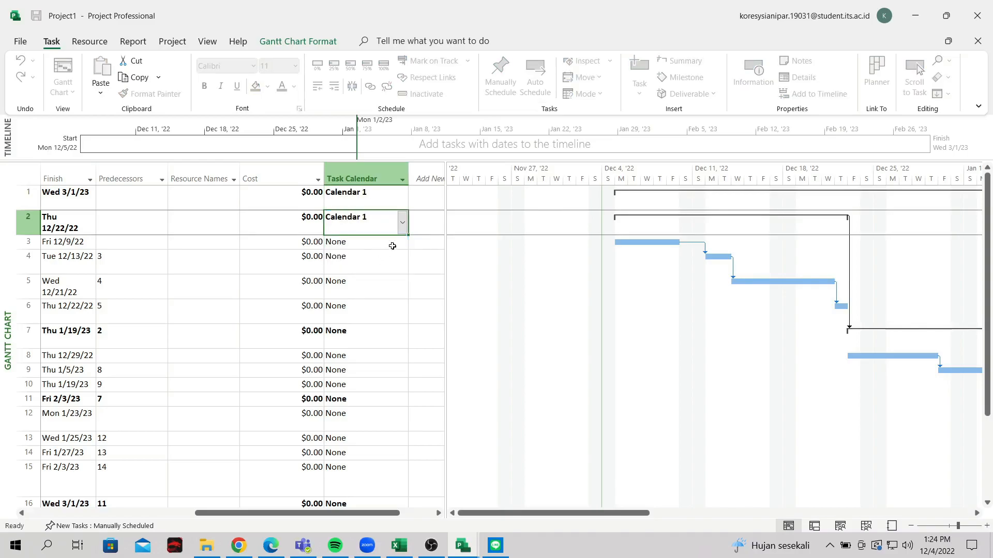
left_click(403, 241)
left_click(403, 242)
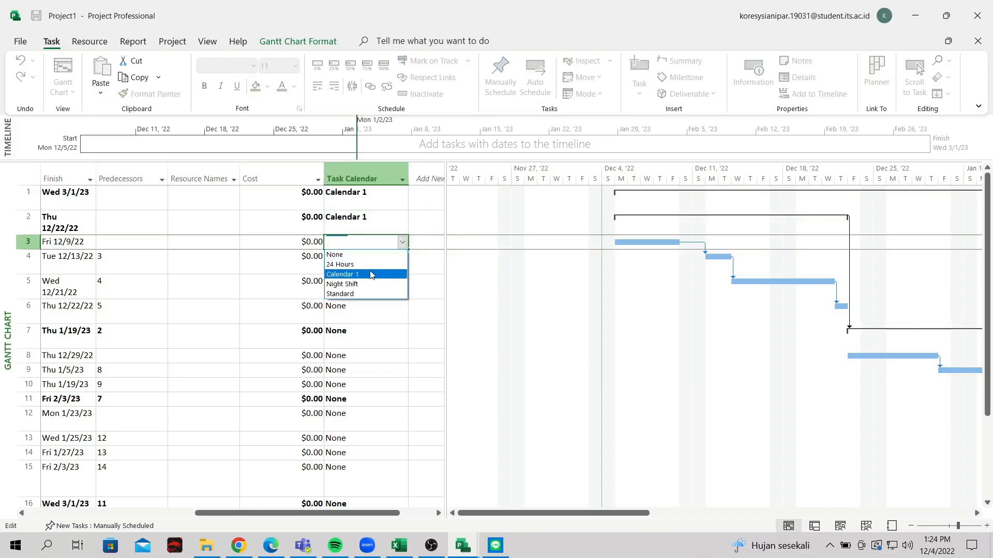
left_click(373, 276)
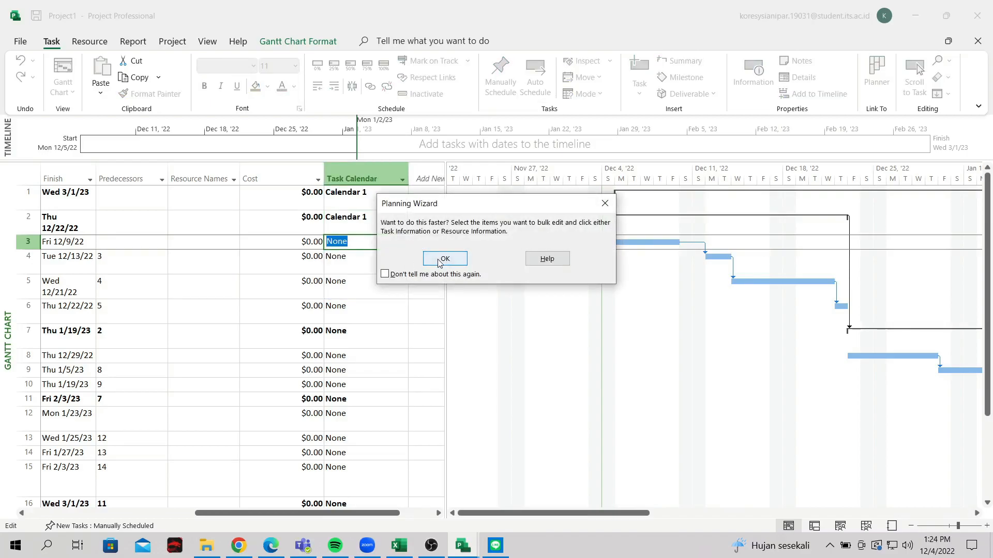
left_click(439, 259)
left_click(401, 260)
left_click(403, 262)
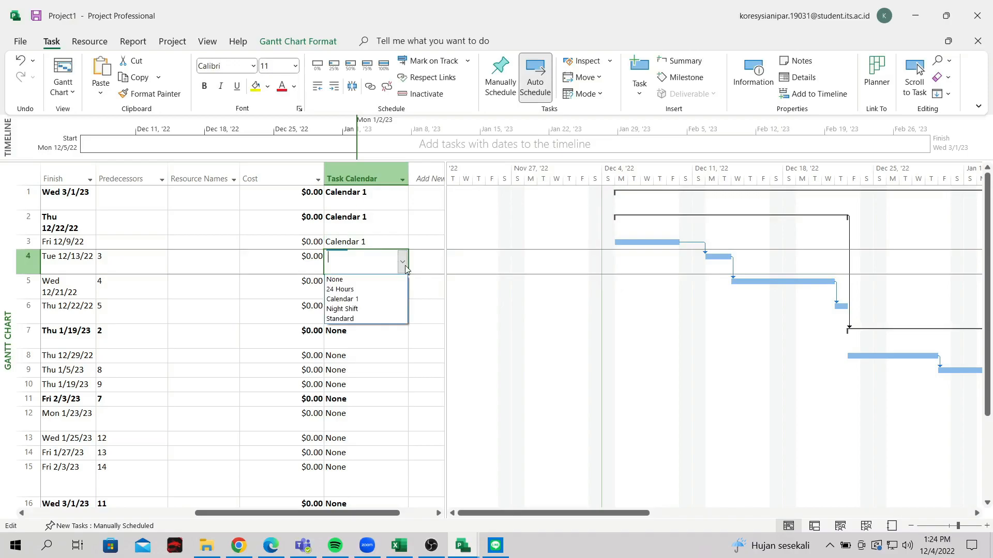
left_click(393, 298)
left_click(393, 291)
left_click(403, 288)
left_click(393, 323)
left_click(372, 178)
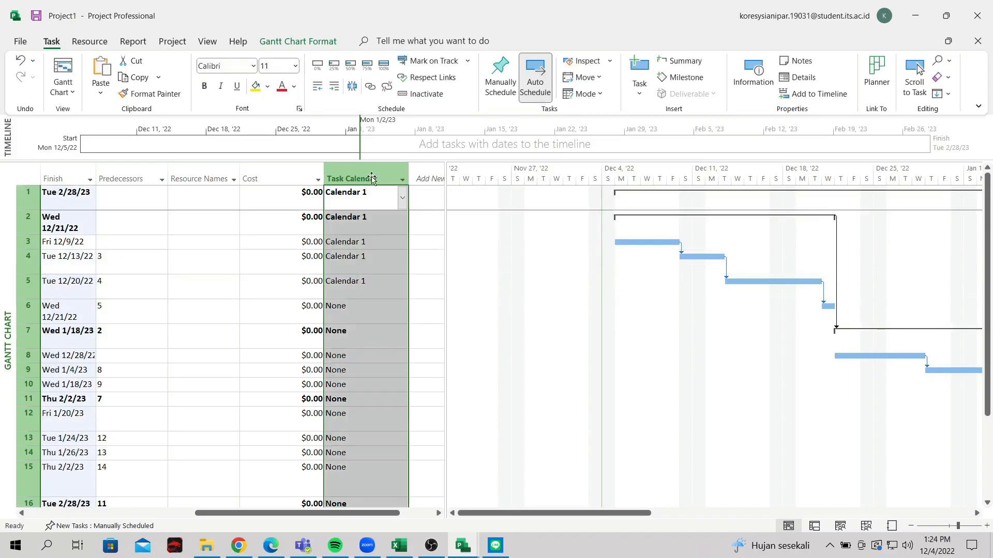
left_click(402, 180)
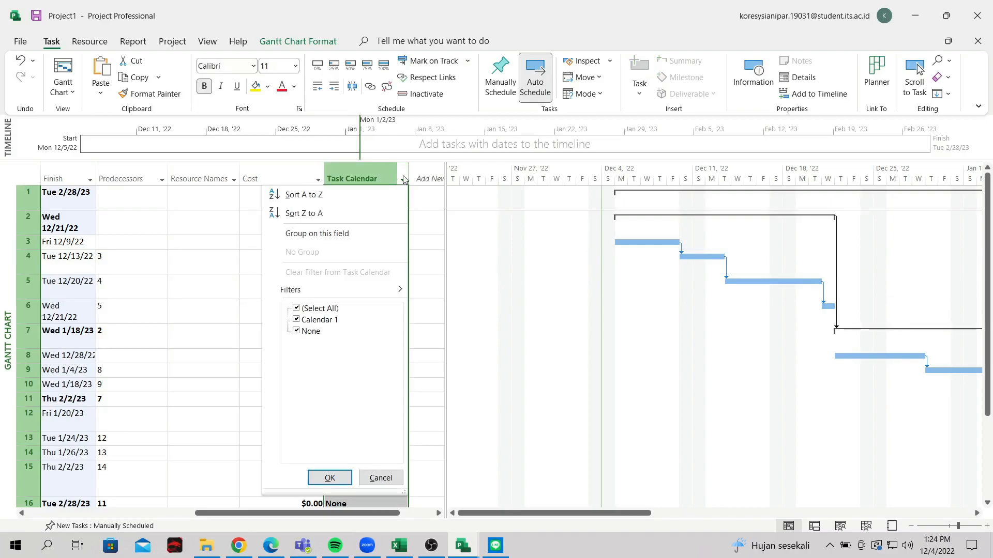
left_click(402, 178)
left_click(401, 178)
left_click(402, 179)
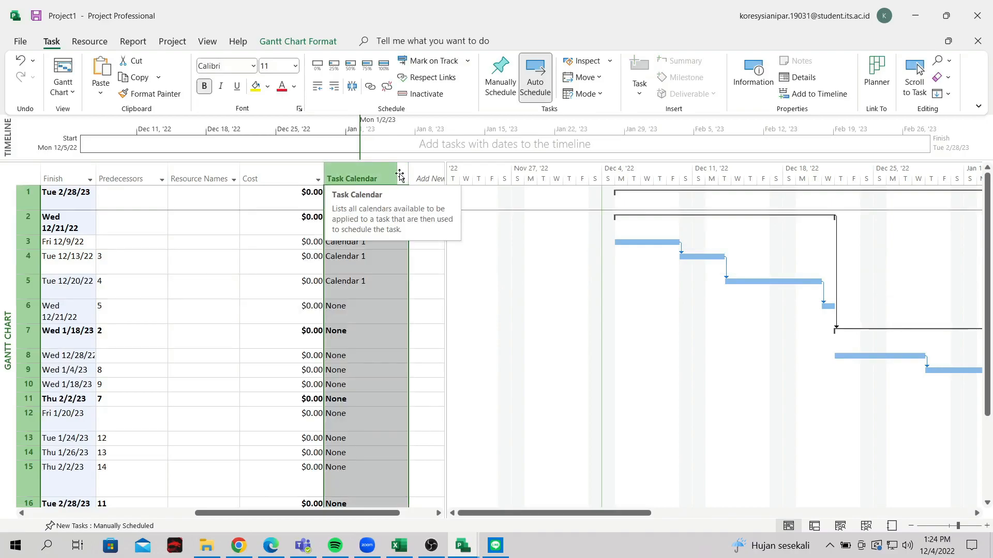
left_click(384, 298)
Assign Calendar 1 to tasks 6–12, dismissing each Planning Wizard tip
left_click(383, 306)
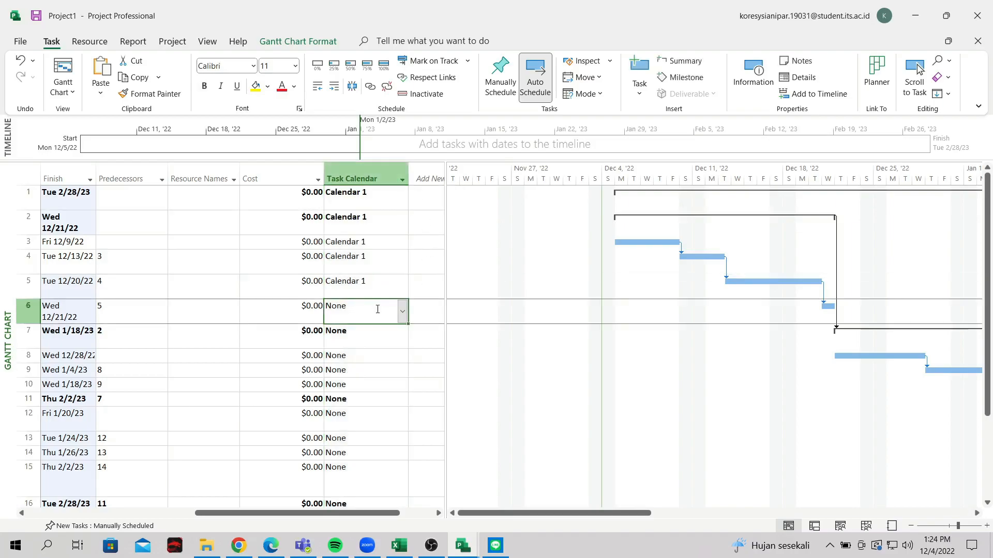
scroll(404, 244, "down", 2)
scroll(402, 220, "up", 1)
left_click(403, 249)
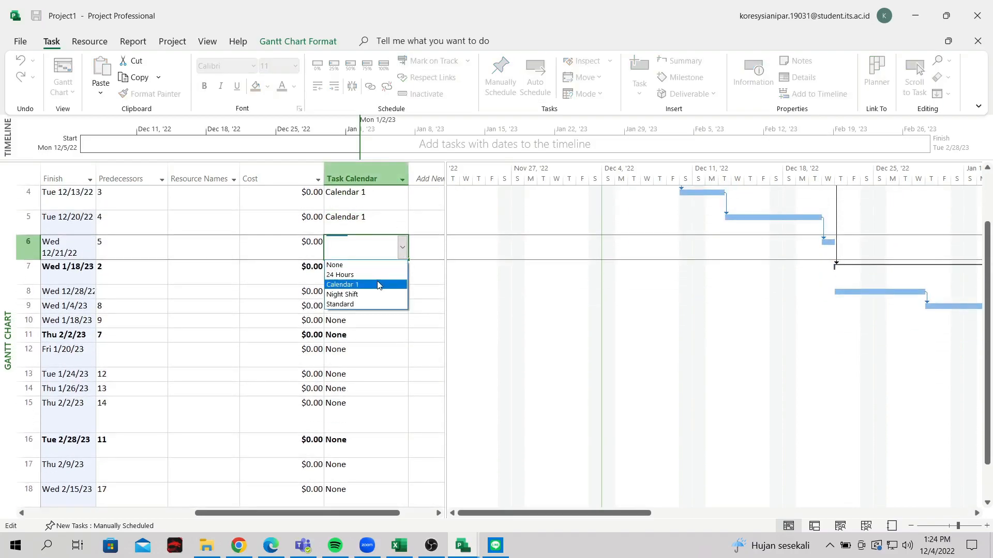
left_click(389, 285)
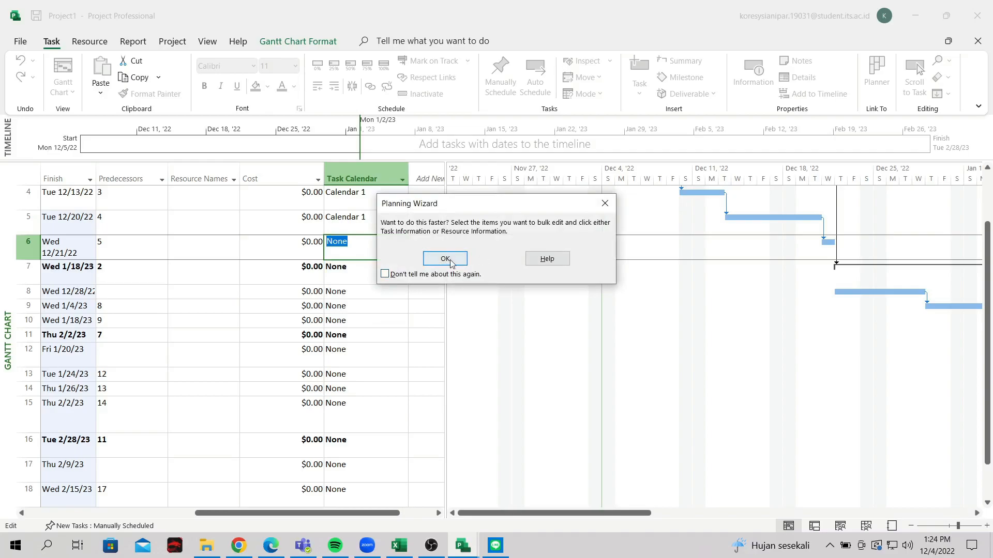
left_click(437, 263)
left_click(398, 274)
left_click(403, 273)
left_click(369, 315)
left_click(396, 295)
left_click(401, 292)
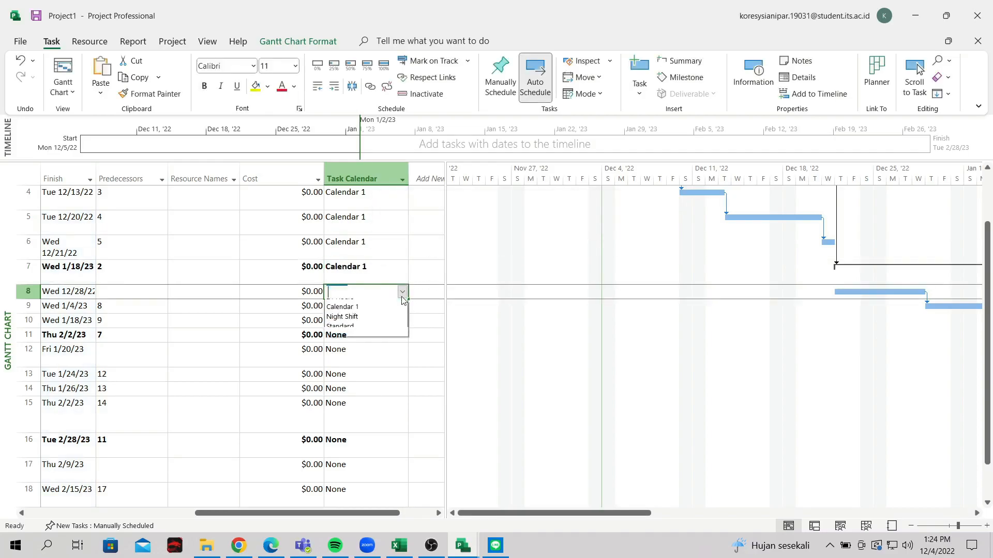
left_click(372, 330)
left_click(386, 305)
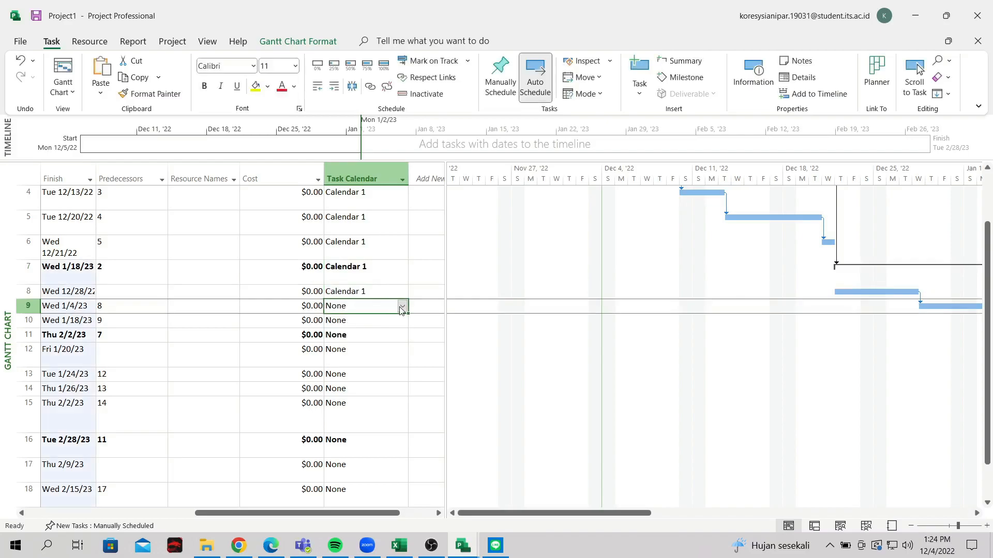
left_click(402, 306)
left_click(382, 333)
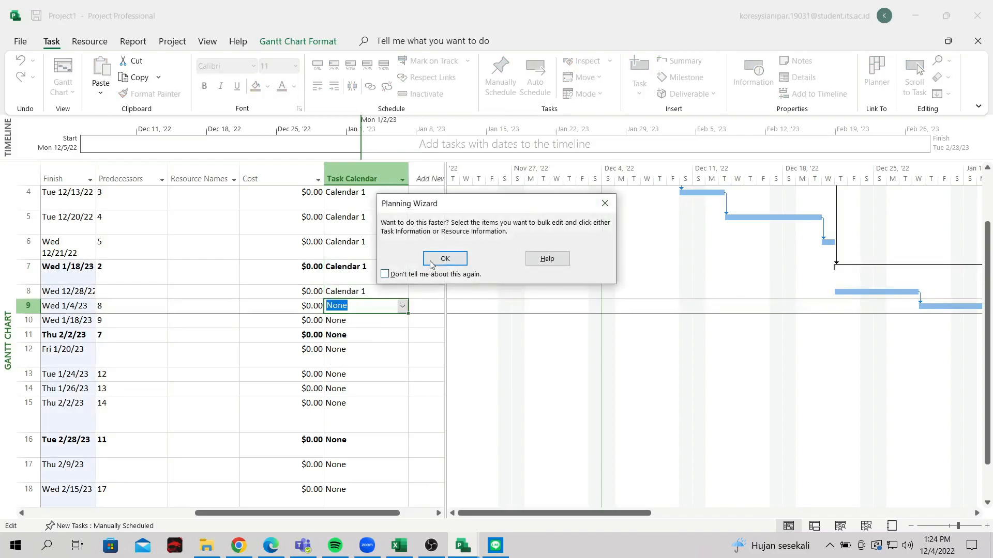
left_click(445, 258)
left_click(403, 321)
left_click(403, 321)
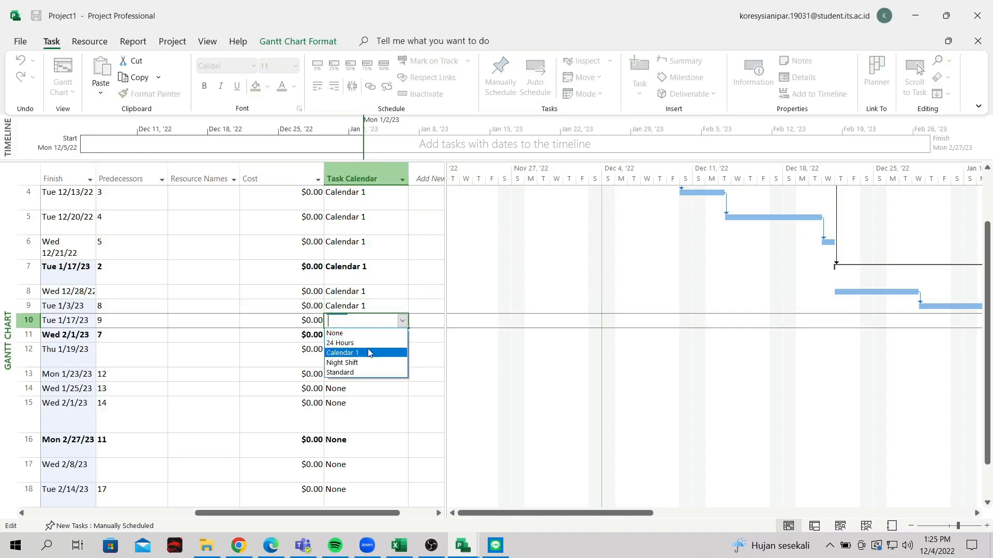
left_click(367, 350)
left_click(389, 335)
left_click(402, 335)
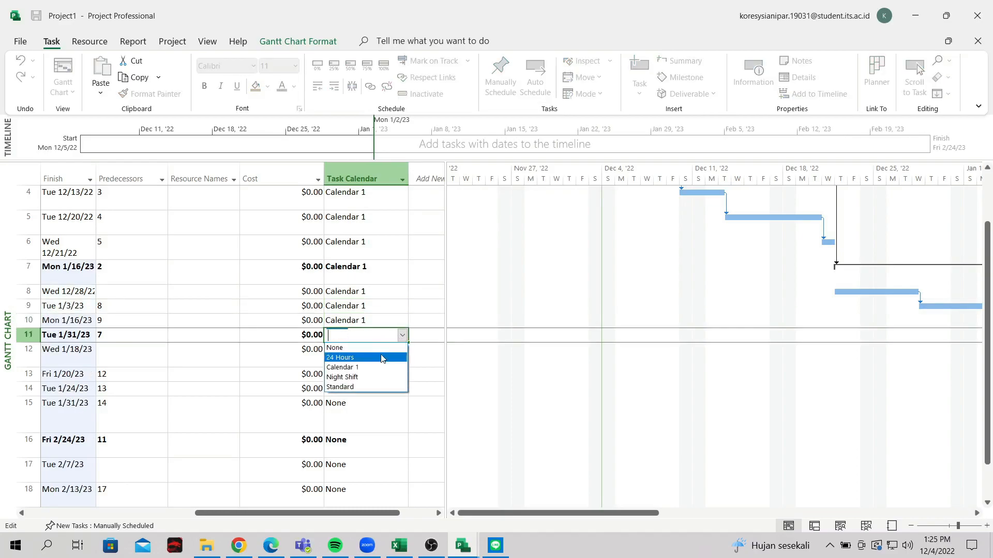
left_click(371, 366)
left_click(366, 350)
left_click(406, 356)
left_click(373, 388)
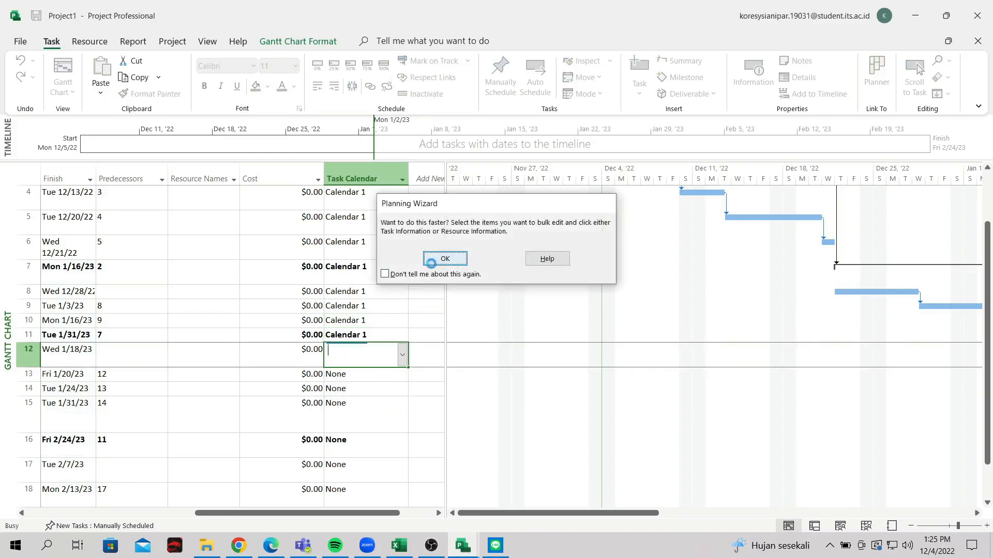
left_click(445, 258)
Assign Calendar 1 to the remaining tasks 13–20
left_click(391, 373)
left_click(403, 376)
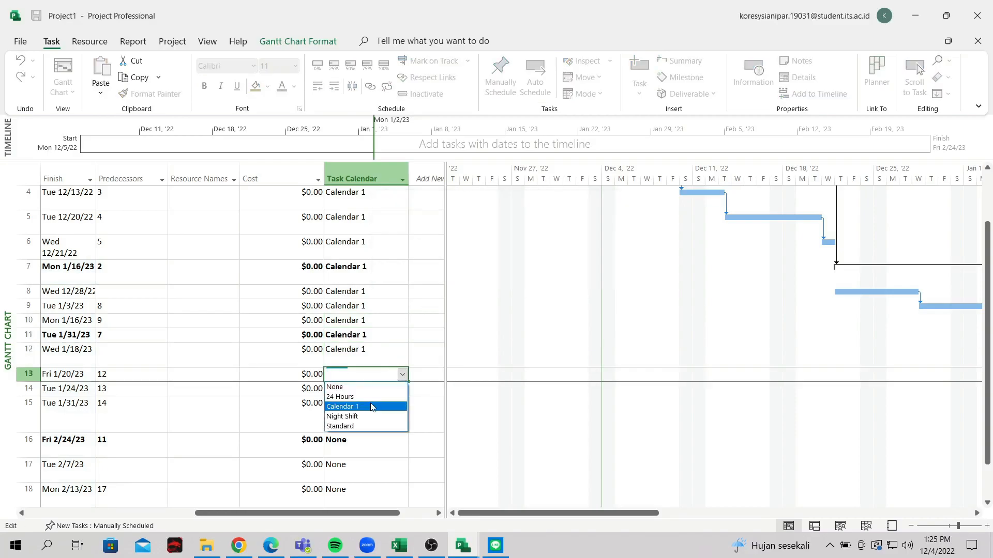
left_click(372, 407)
left_click(375, 389)
left_click(402, 389)
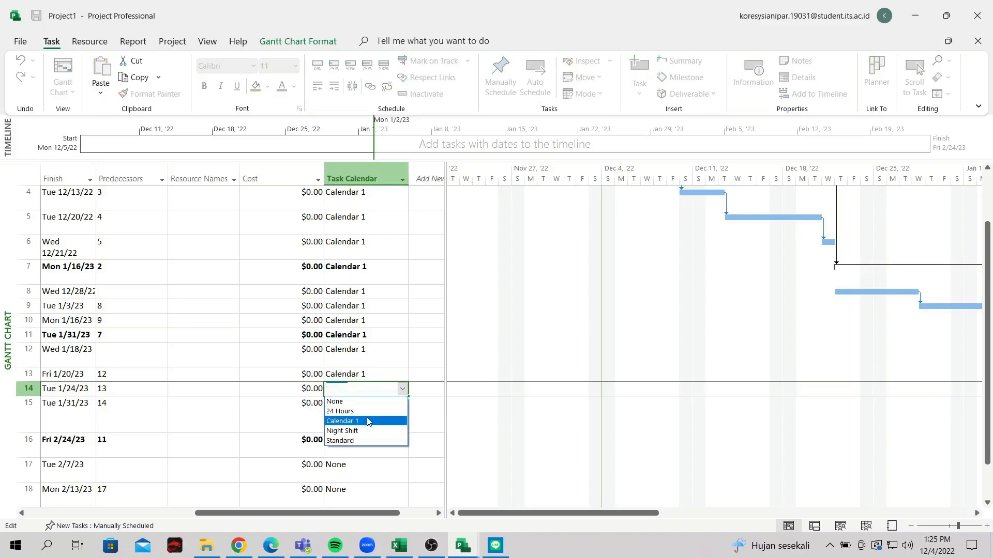
left_click(342, 421)
left_click(382, 414)
left_click(402, 415)
left_click(362, 457)
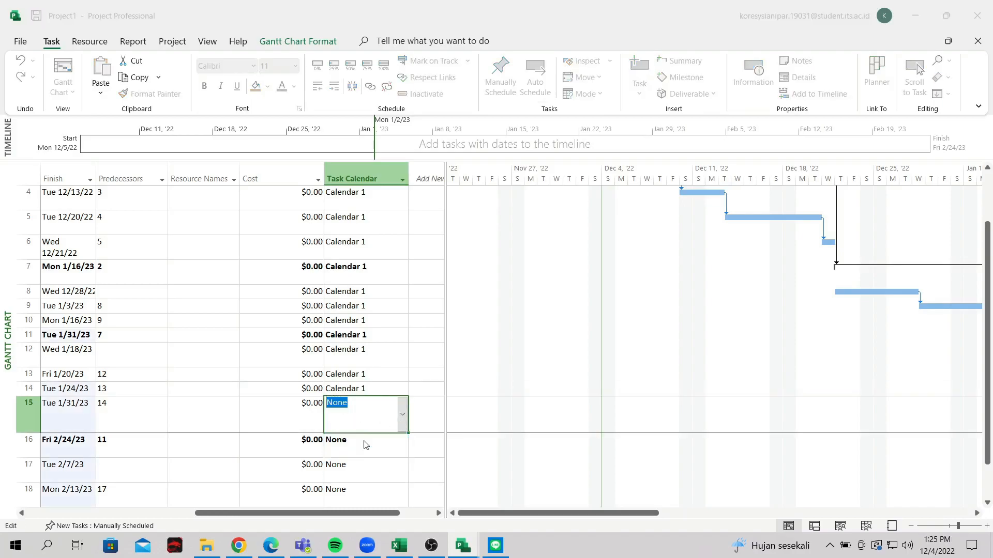
left_click(451, 265)
scroll(349, 300, "down", 2)
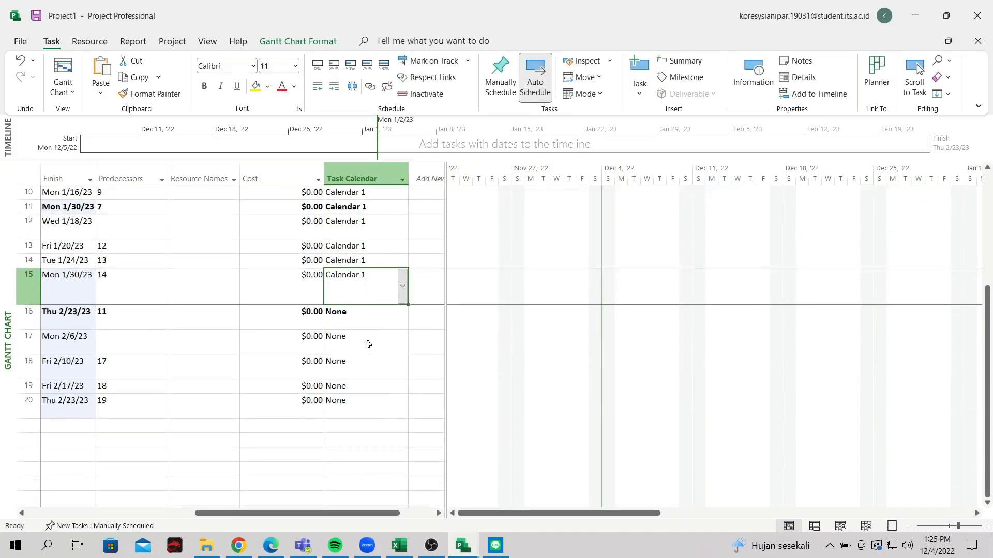
left_click(371, 321)
left_click(403, 317)
left_click(380, 348)
left_click(394, 351)
left_click(403, 341)
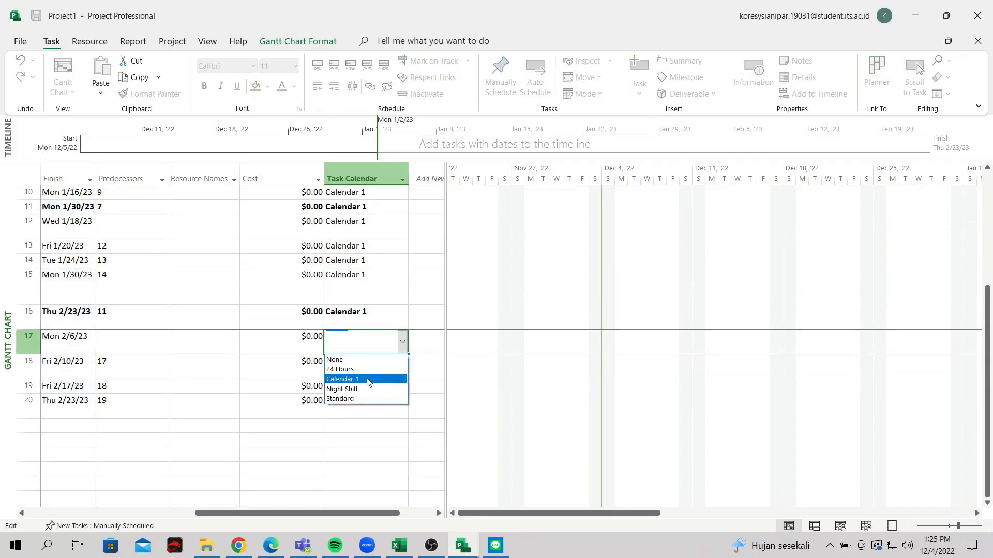
left_click(354, 379)
left_click(382, 362)
left_click(402, 367)
left_click(370, 402)
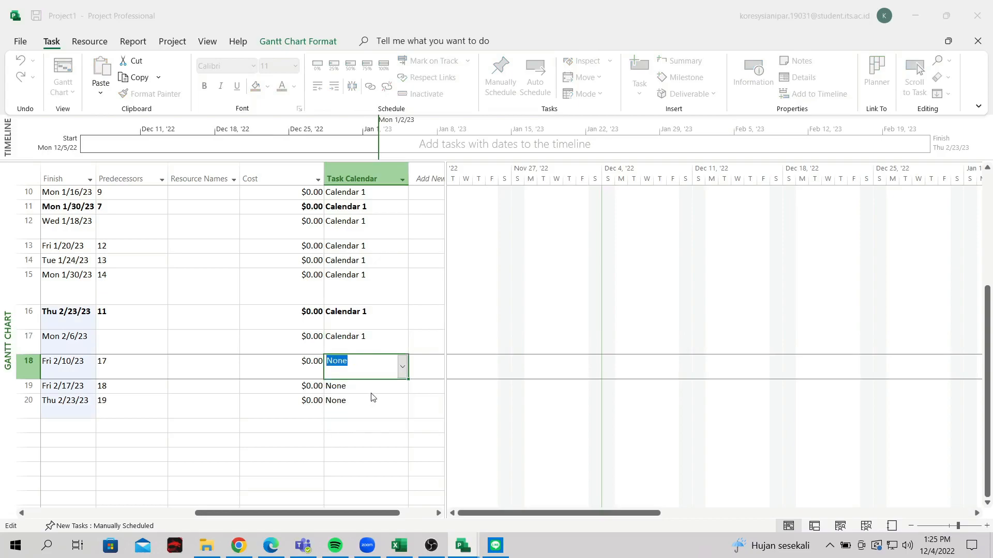
left_click(437, 259)
left_click(384, 389)
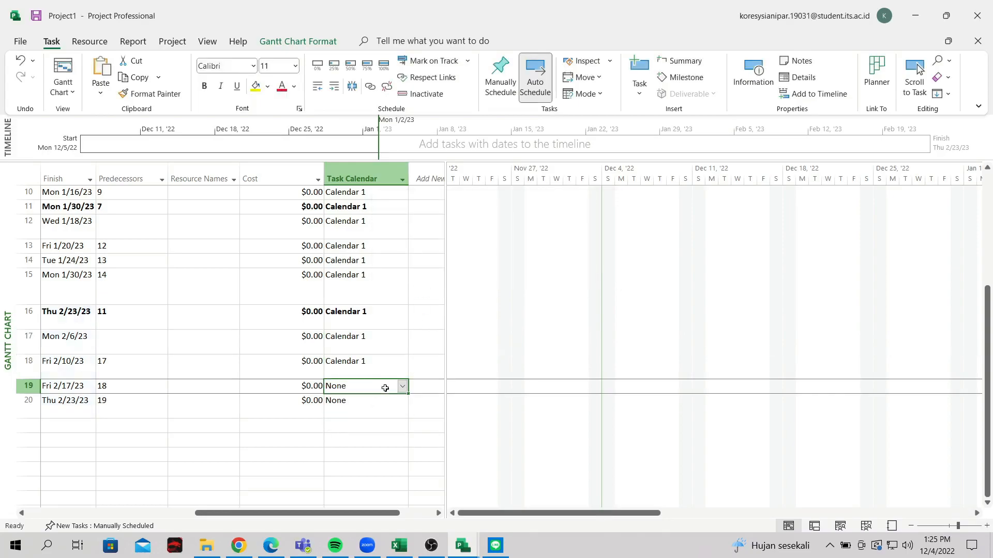
left_click(403, 386)
left_click(367, 418)
left_click(372, 403)
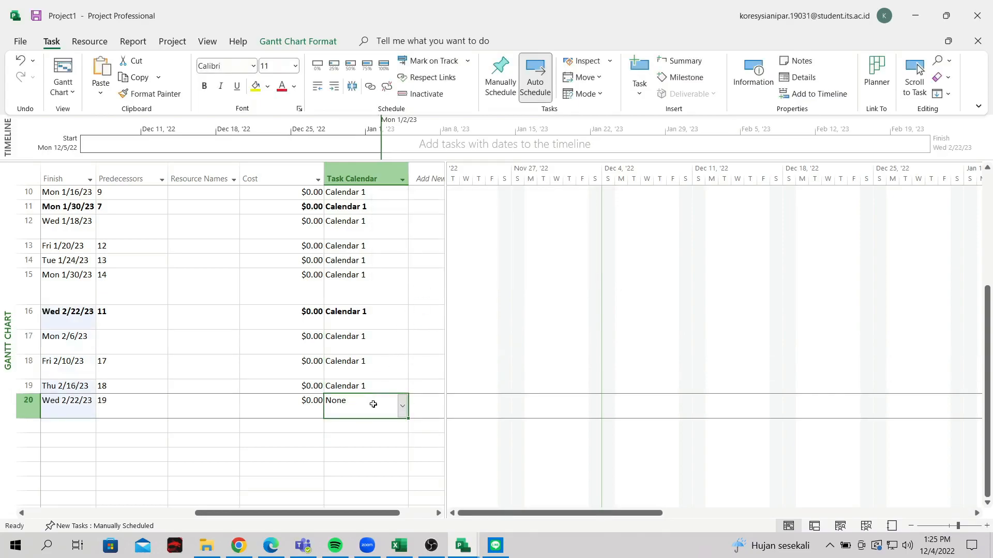
left_click(402, 406)
left_click(369, 443)
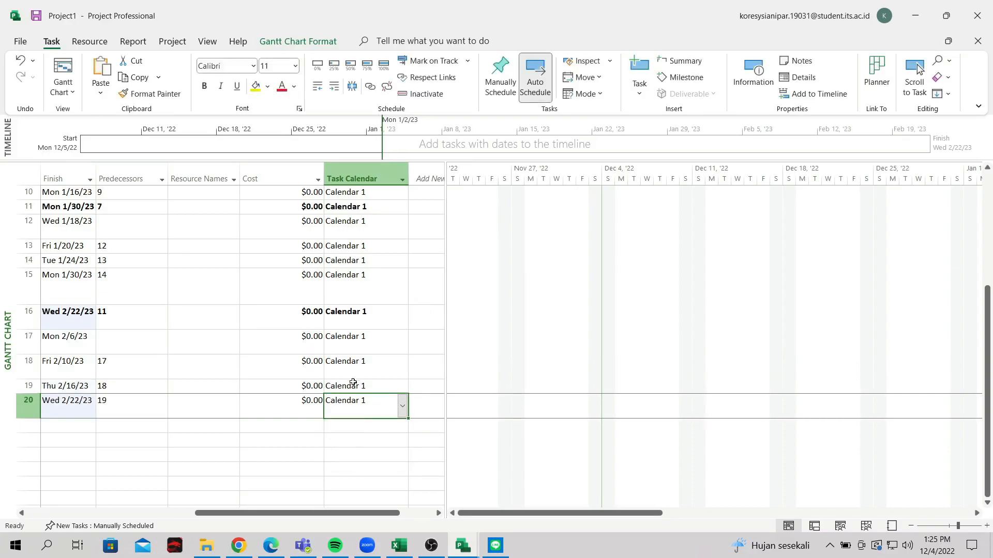
scroll(481, 502, "up", 3)
Review the 63-day schedule (Mon 12/5/22 to Wed 2/22/23) and open the chart's context menu
left_click_drag(488, 514, 476, 514)
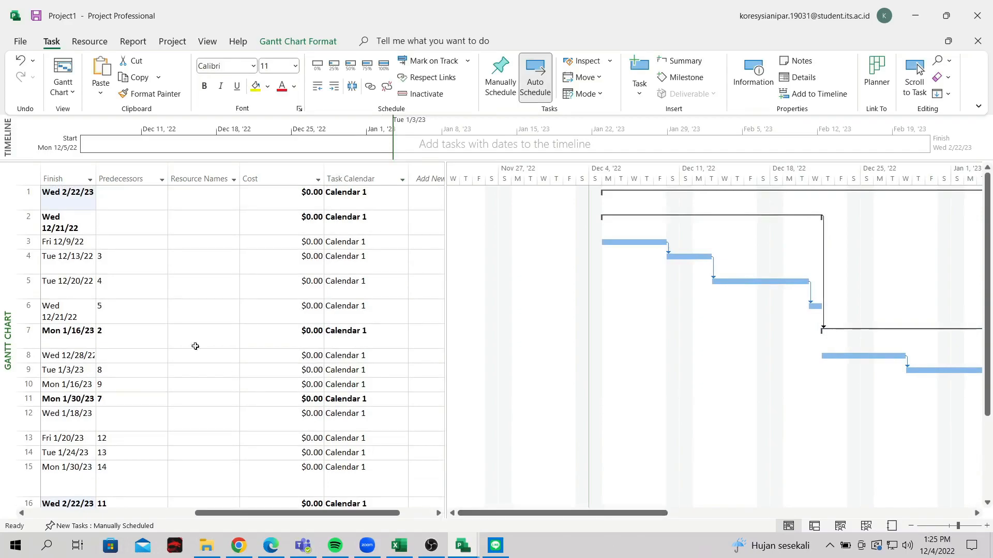
left_click(233, 304)
left_click_drag(305, 513, 171, 513)
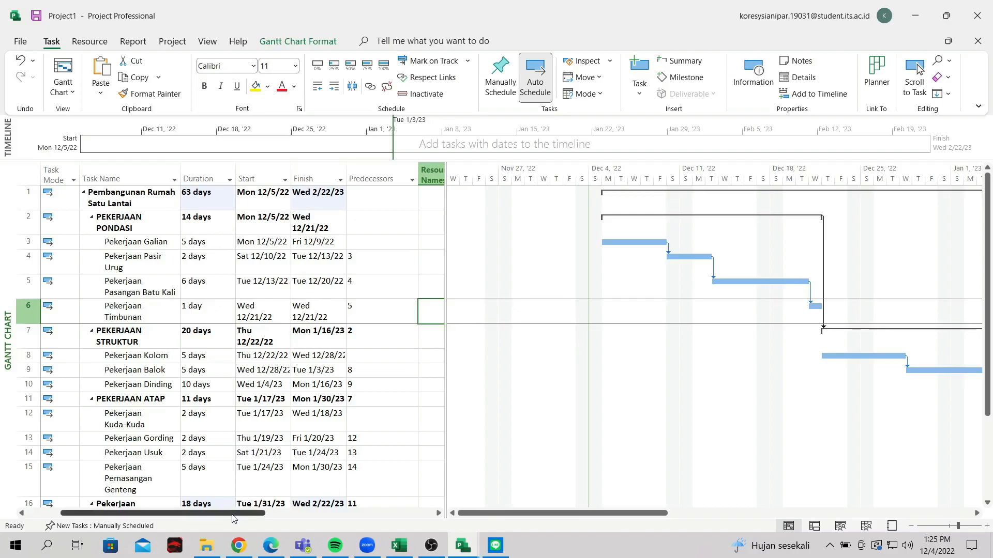
scroll(250, 427, "down", 5)
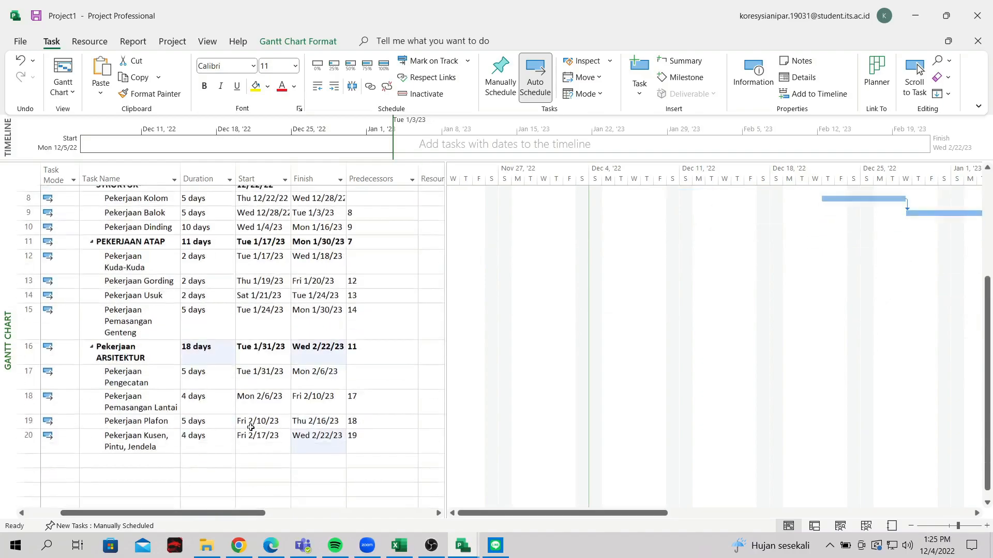
scroll(251, 428, "up", 5)
left_click_drag(251, 514, 352, 518)
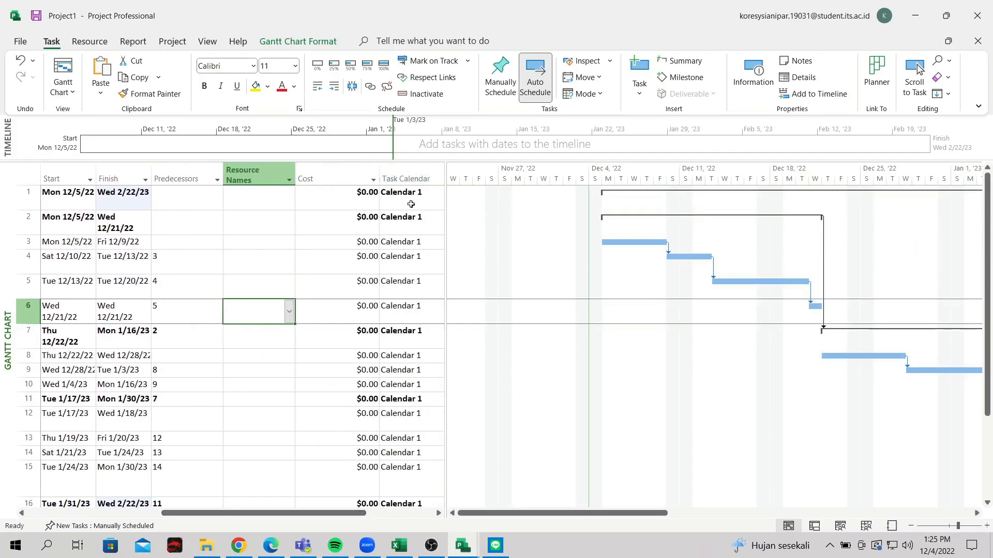
right_click(592, 185)
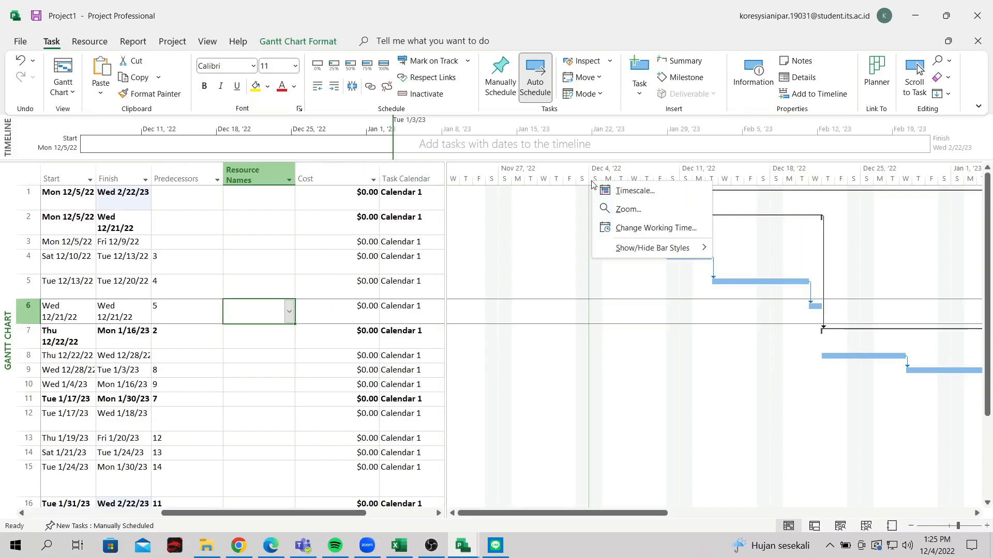
Open Change Working Time for Calendar 1 and switch to its Work Weeks settings
left_click(623, 228)
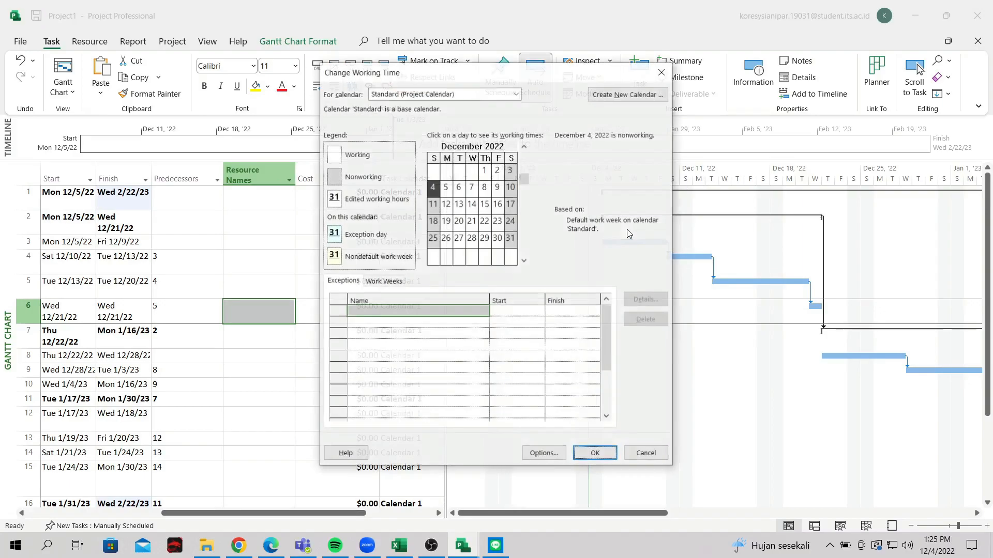
left_click(481, 93)
left_click(432, 136)
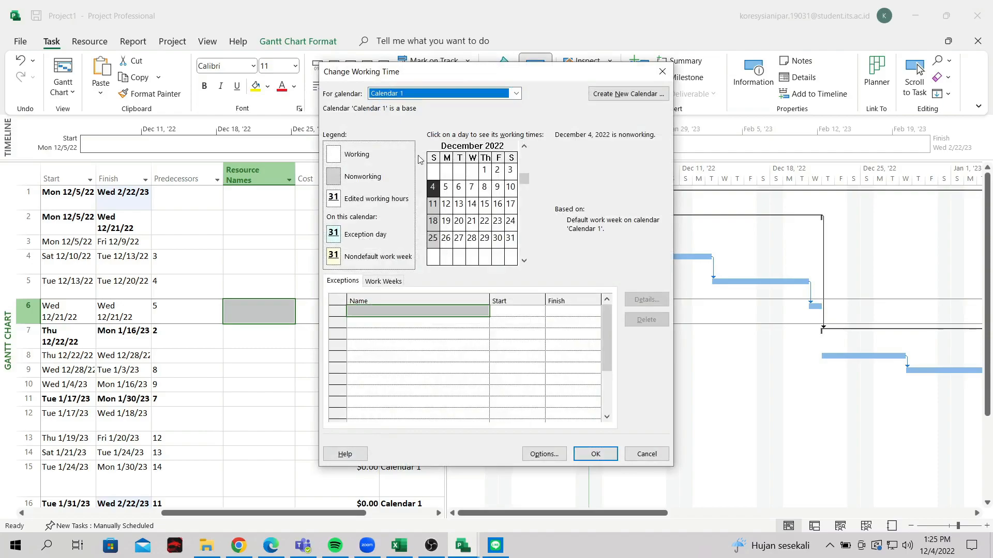
left_click(511, 188)
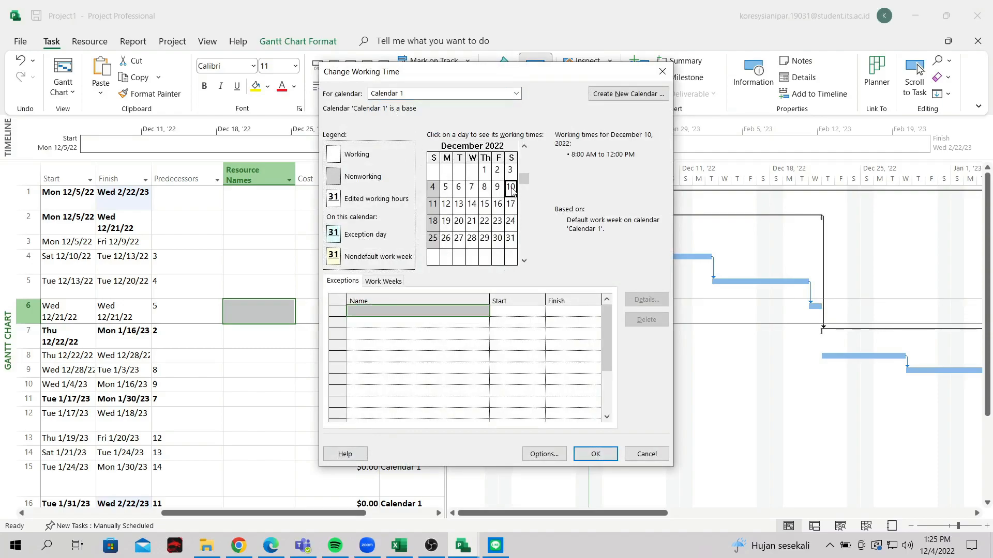
left_click(432, 314)
left_click(385, 282)
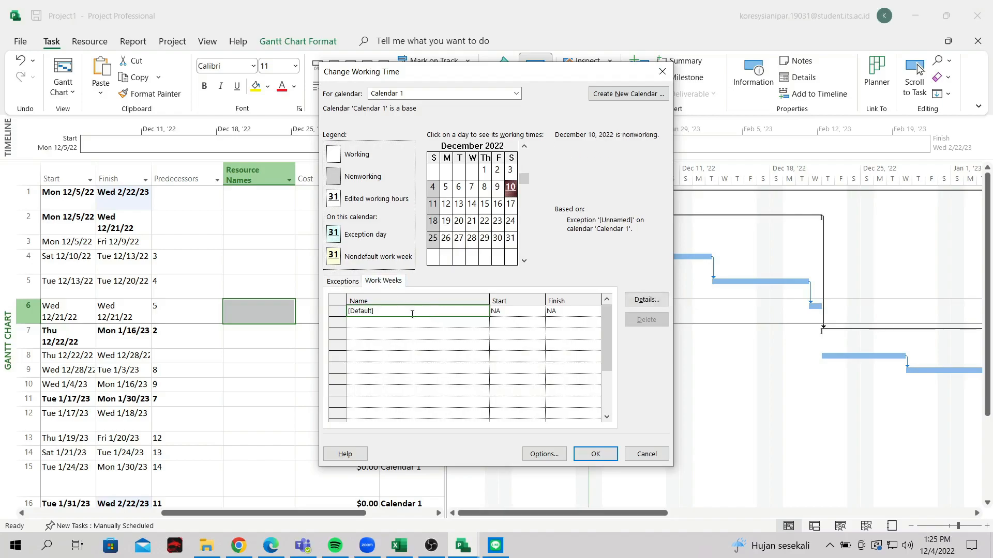
Give Saturday working hours of 8:00 AM–12:00 PM and 1:00 PM–5:00 PM, then apply
left_click(646, 300)
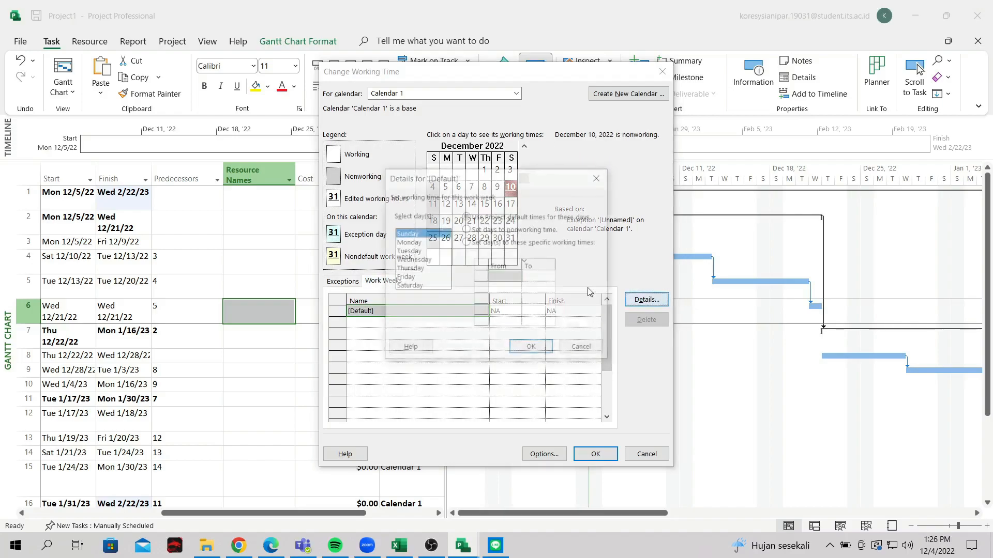
left_click(411, 287)
left_click(495, 280)
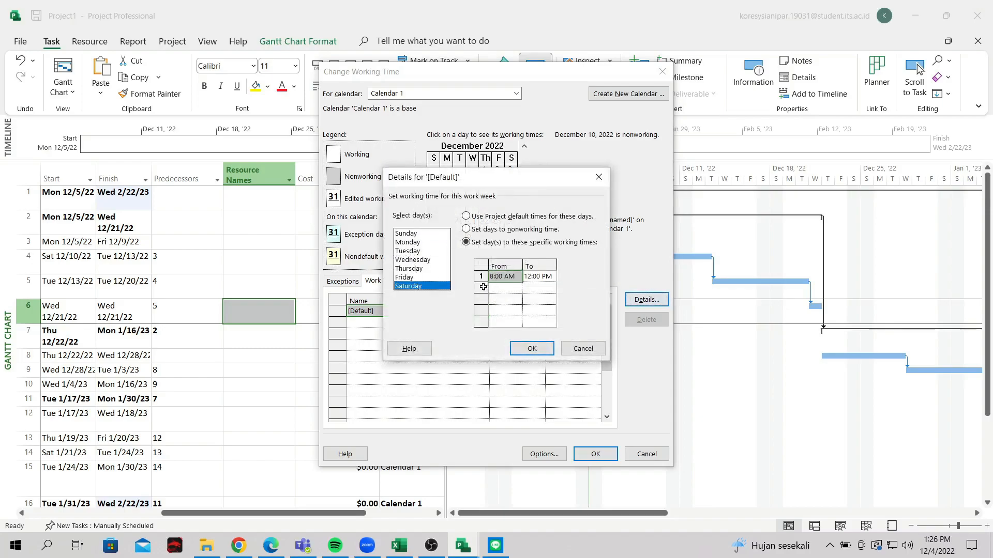
left_click(424, 277)
left_click(417, 284)
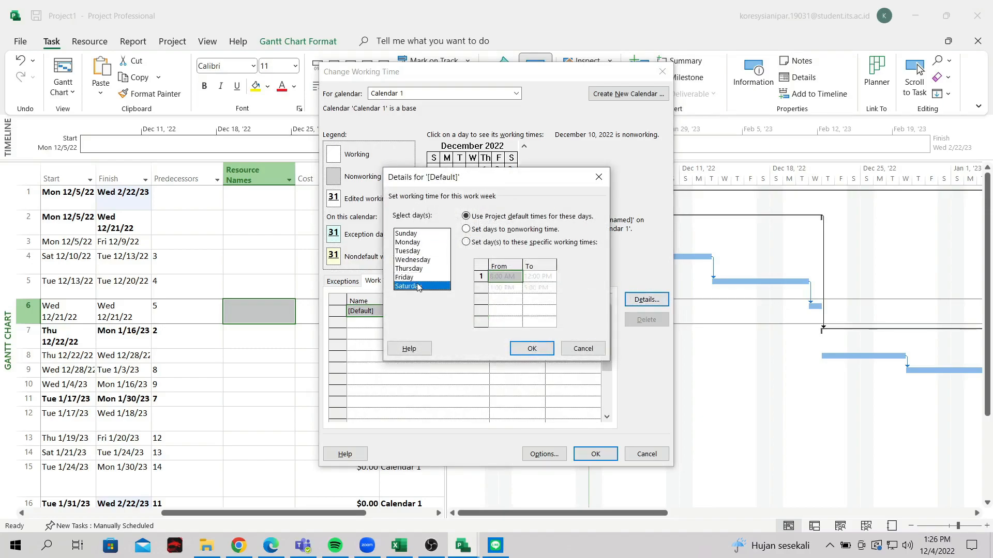
left_click(501, 288)
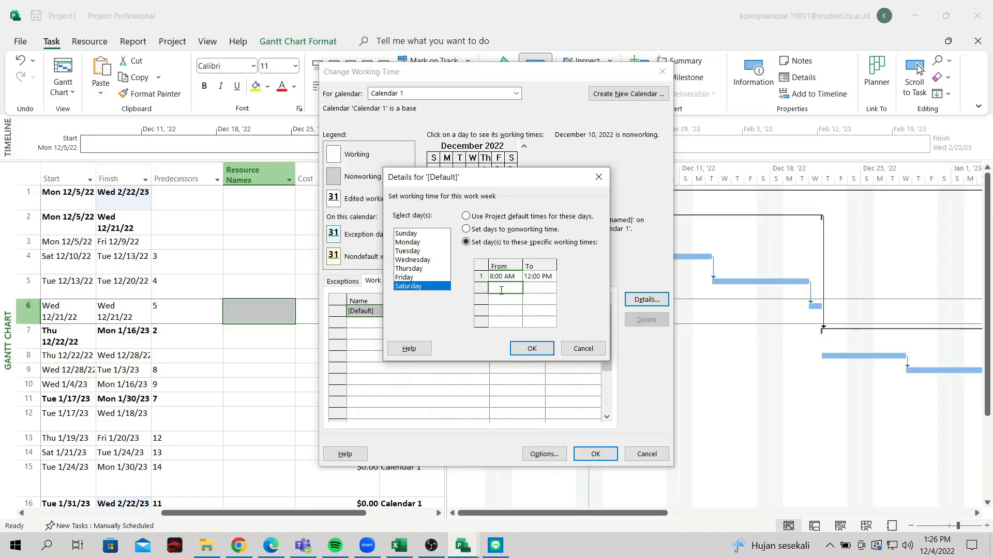
type("1")
left_click(531, 290)
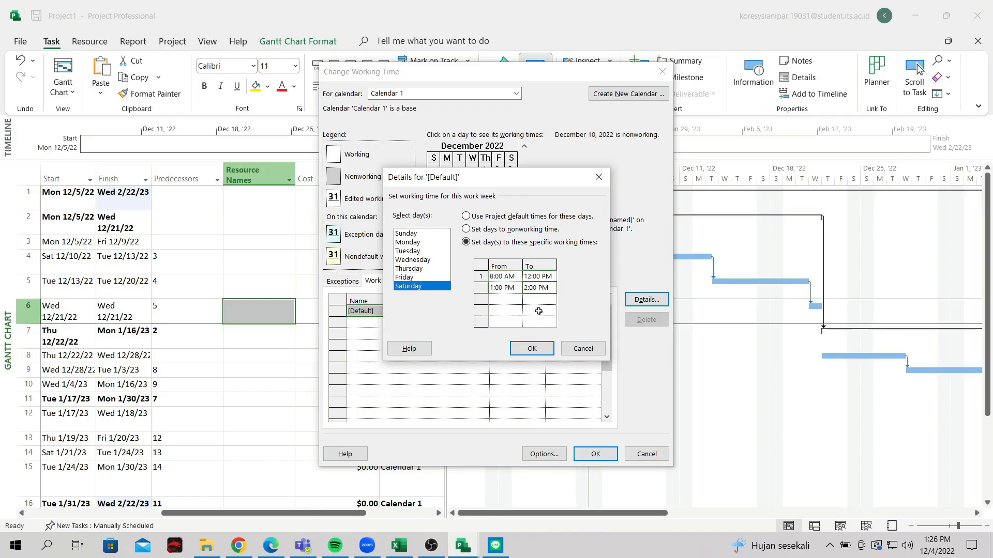
type("5")
left_click(520, 301)
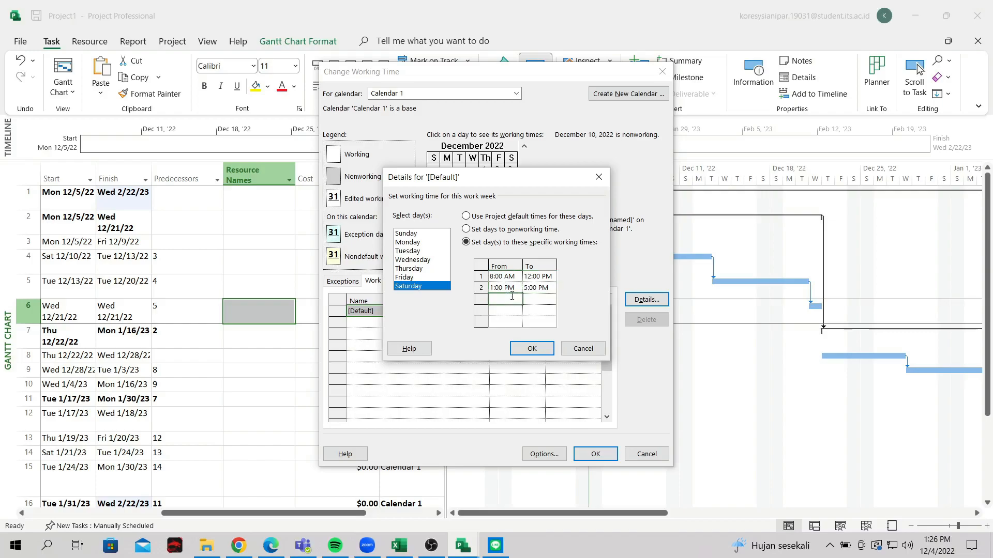
left_click(532, 349)
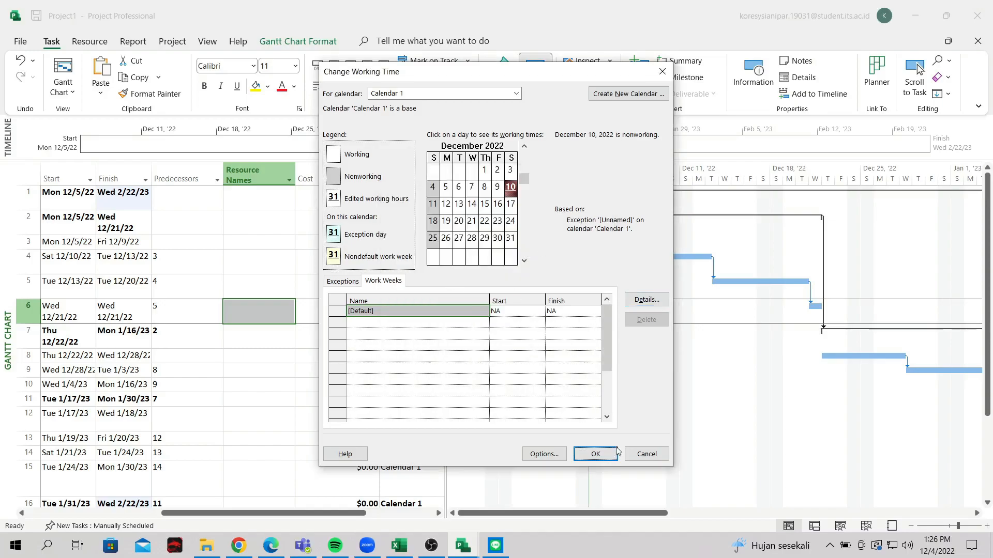
left_click(599, 454)
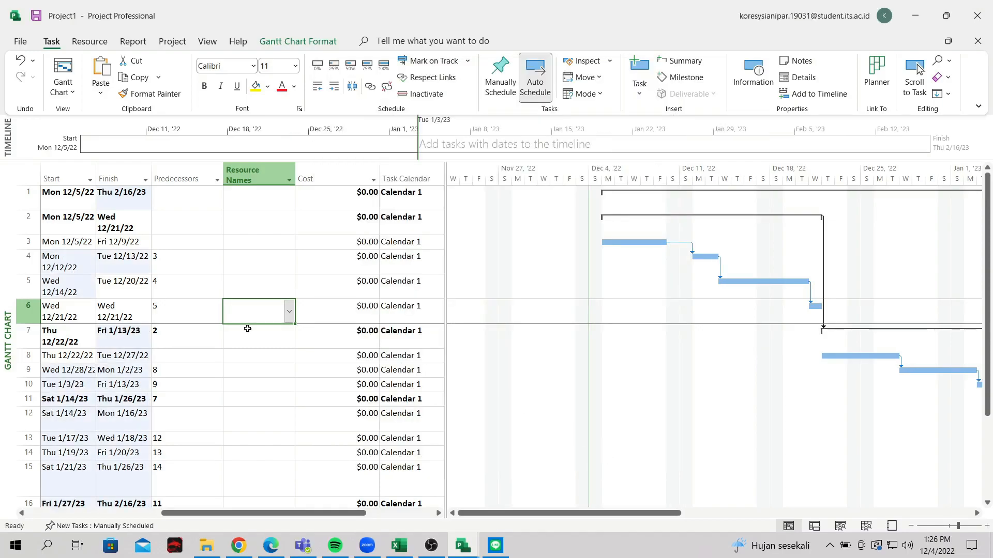
left_click_drag(269, 513, 134, 513)
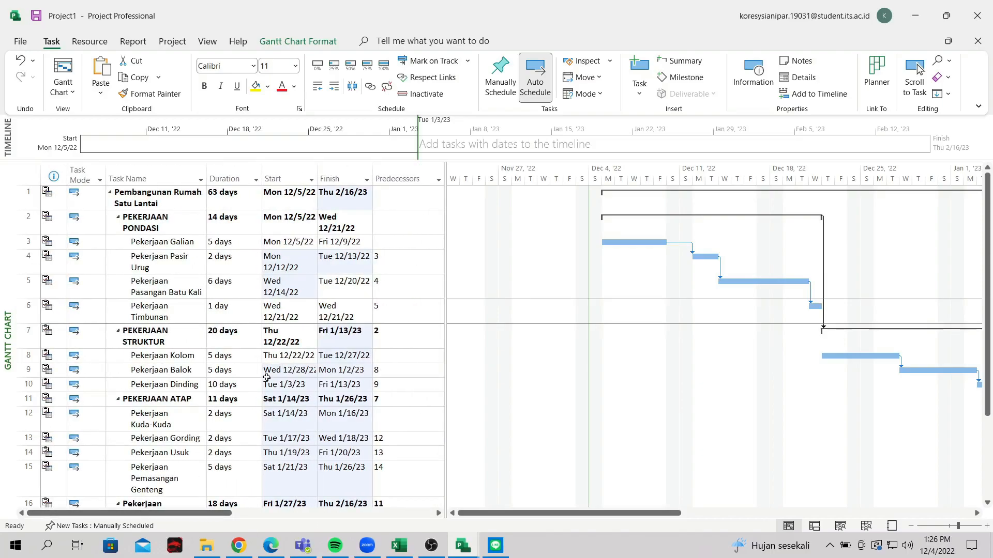
left_click_drag(215, 513, 182, 502)
left_click(278, 235)
left_click(278, 263)
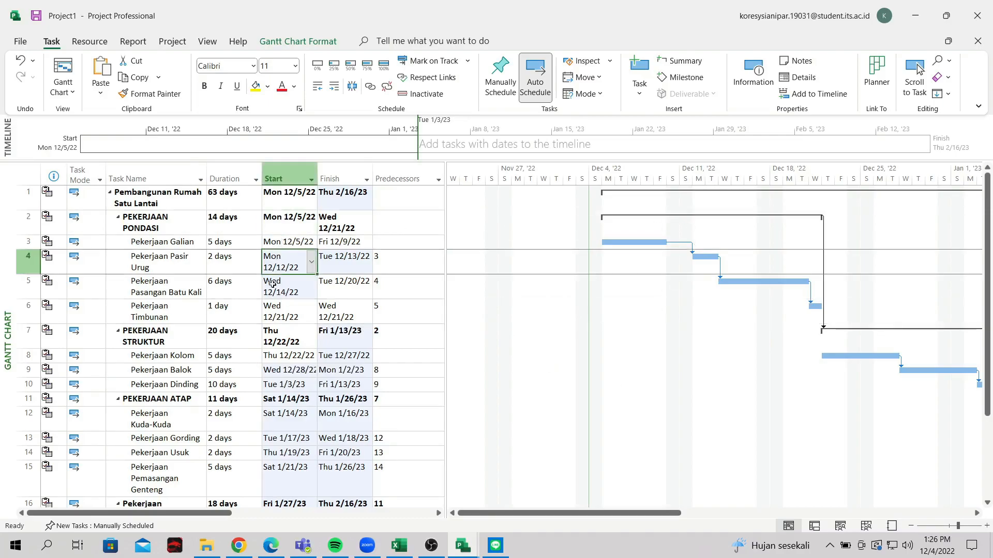
left_click(278, 242)
left_click(290, 307)
left_click(343, 314)
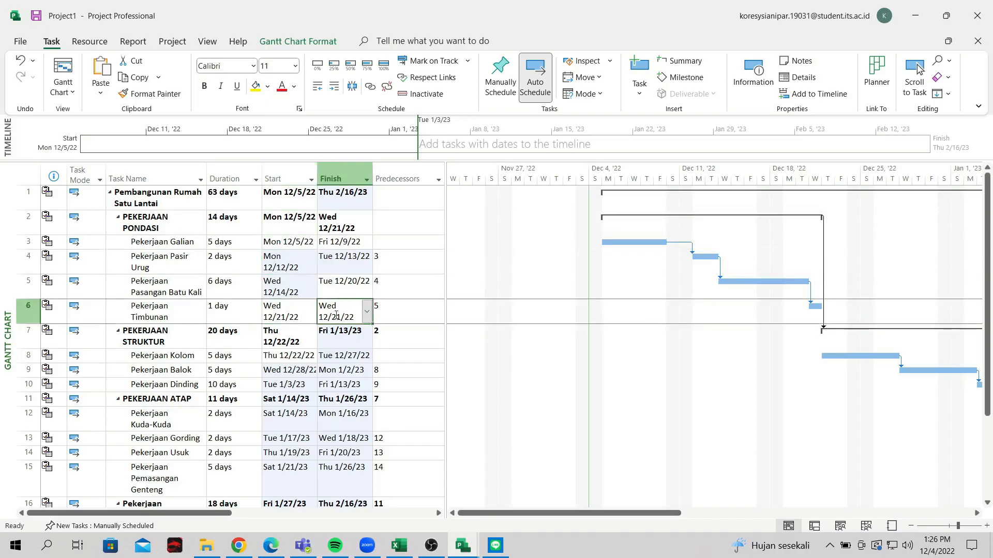
left_click(289, 316)
left_click(289, 338)
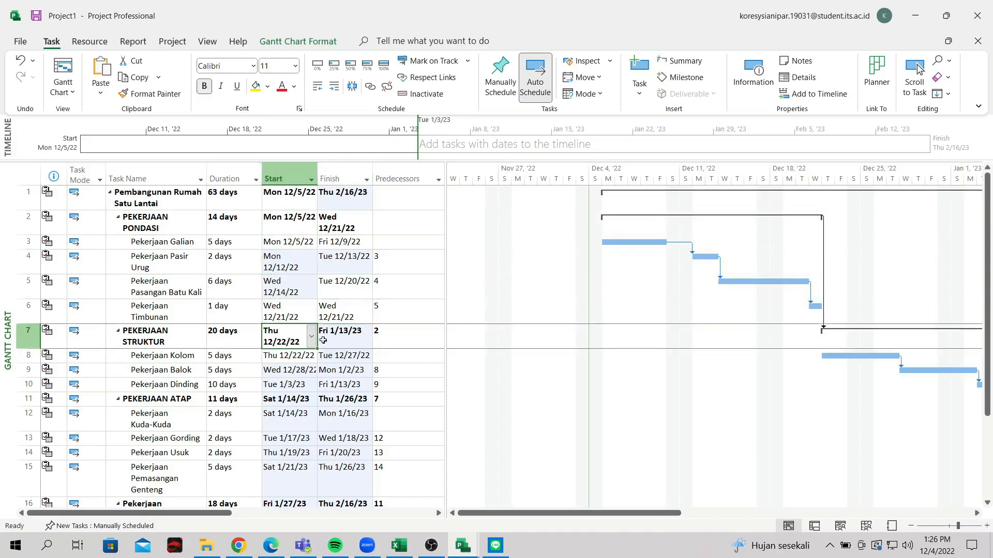
left_click(346, 341)
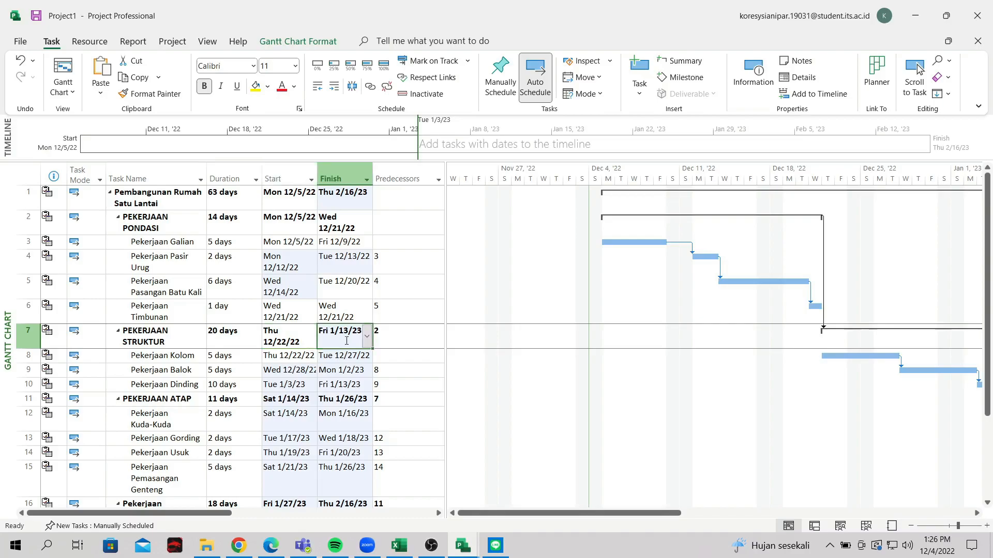
scroll(303, 338, "down", 1)
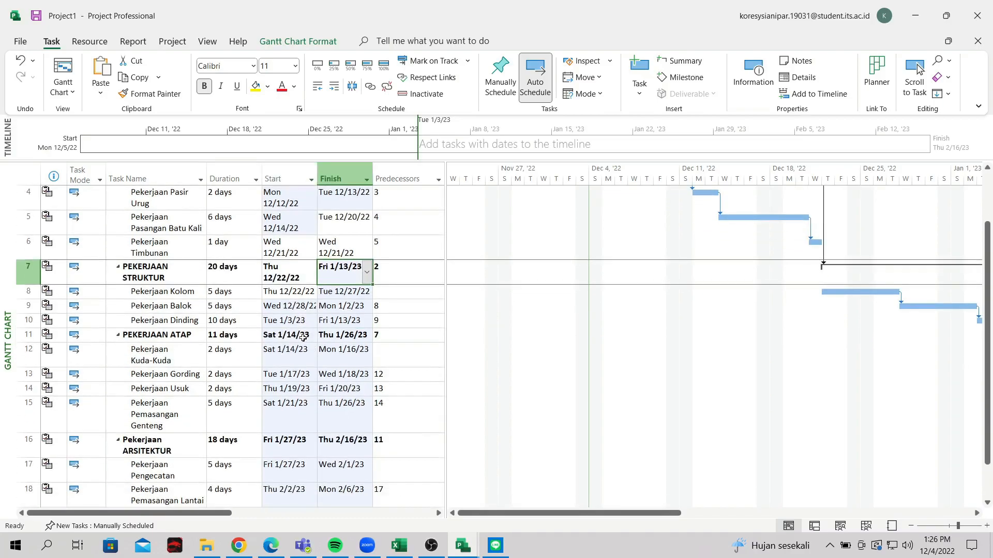
scroll(303, 338, "up", 1)
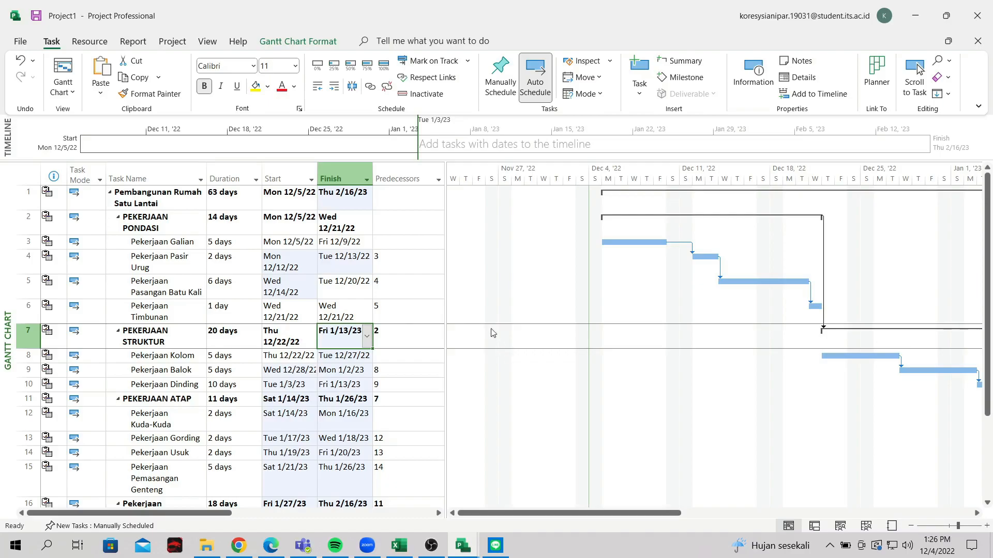
Try a start-to-start link with a 5-day lag (8SS+5) for Pekerjaan Balok
left_click(394, 266)
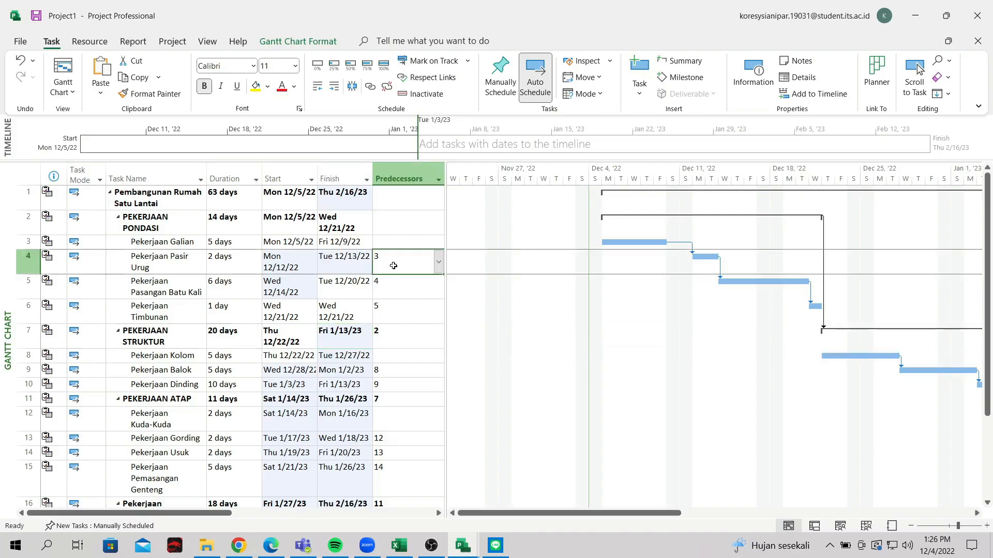
scroll(394, 266, "down", 2)
scroll(394, 266, "up", 2)
scroll(394, 265, "up", 1)
scroll(390, 338, "down", 1)
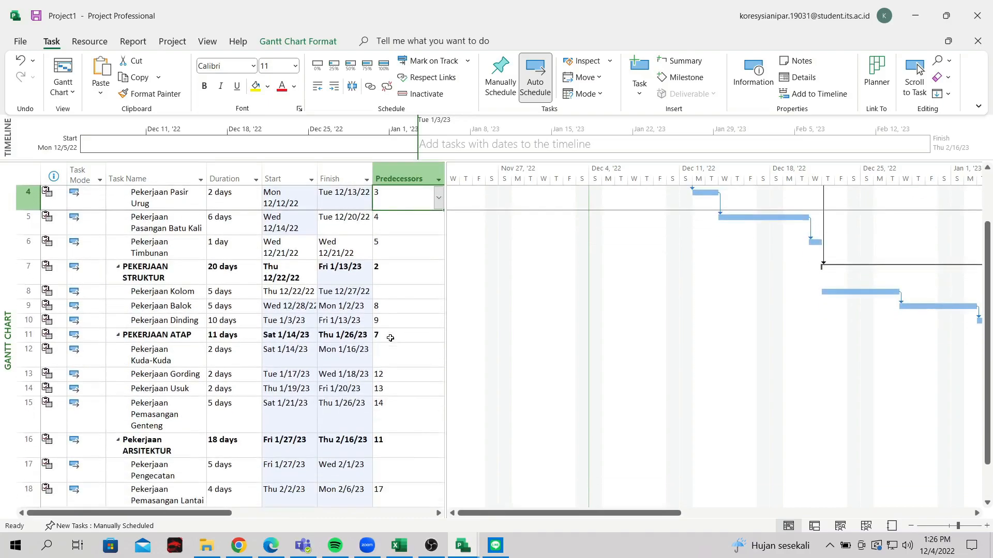
left_click(386, 307)
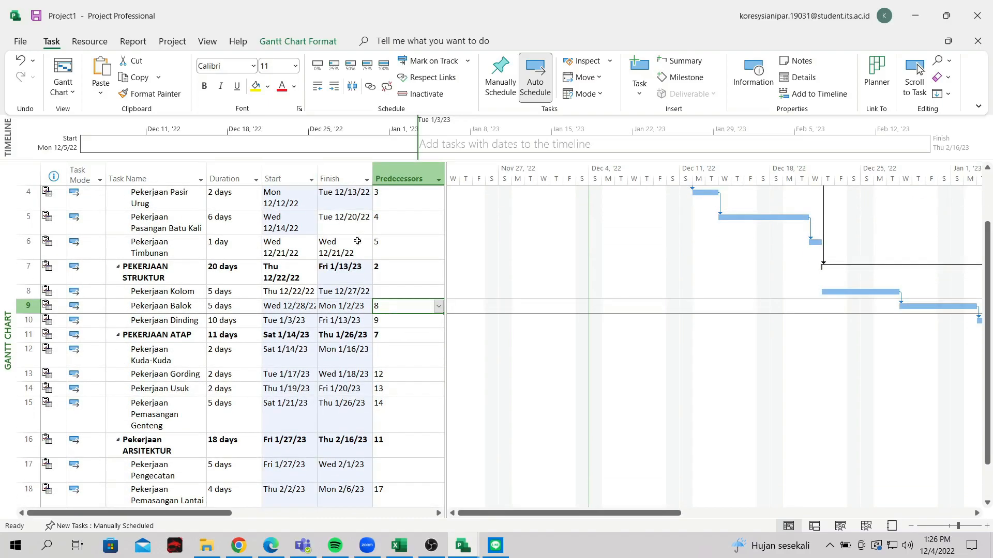
left_click(385, 305)
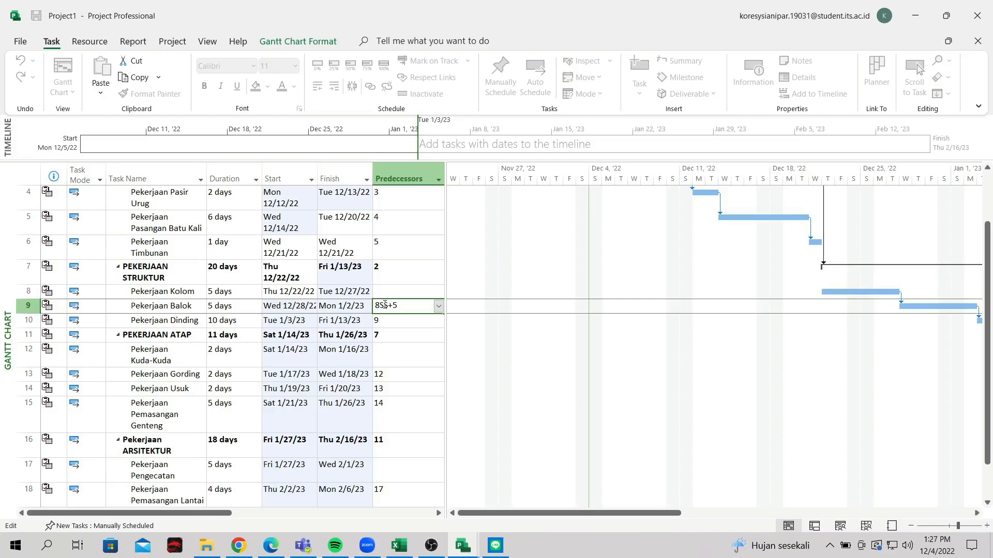
type("SS+5")
key("Return")
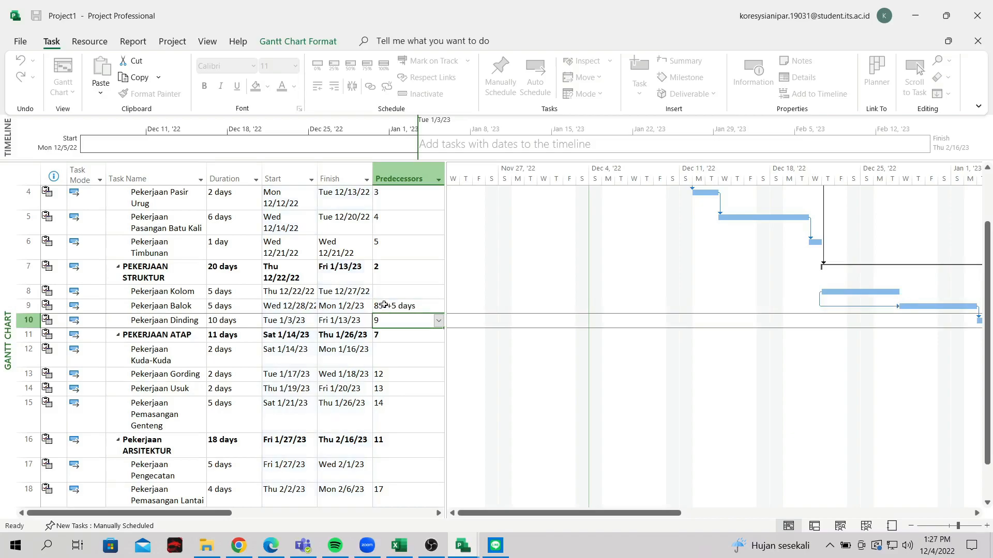
left_click(384, 305)
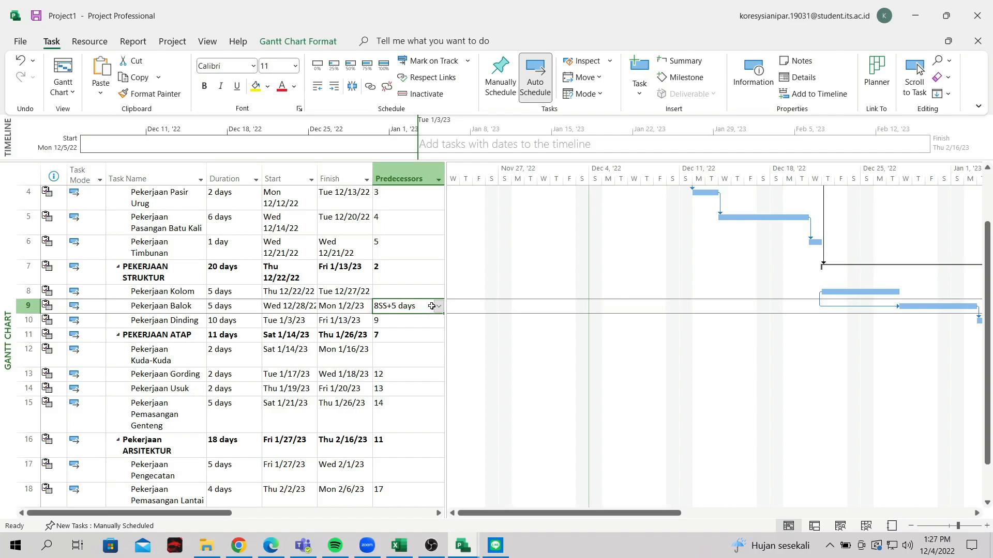
left_click_drag(567, 513, 675, 517)
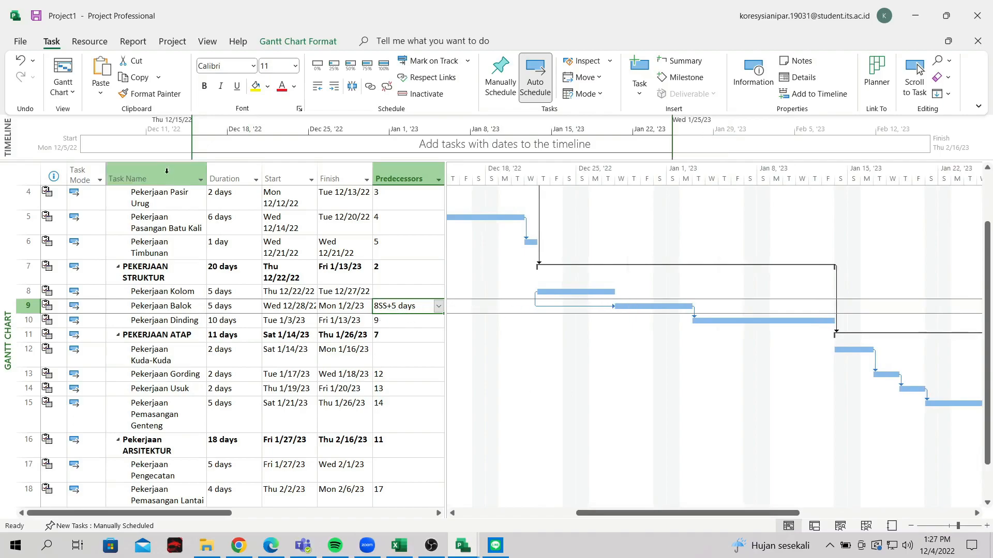
Undo the trial lags and set Pekerjaan Balok's predecessor to 8FS-2 days
left_click(395, 305)
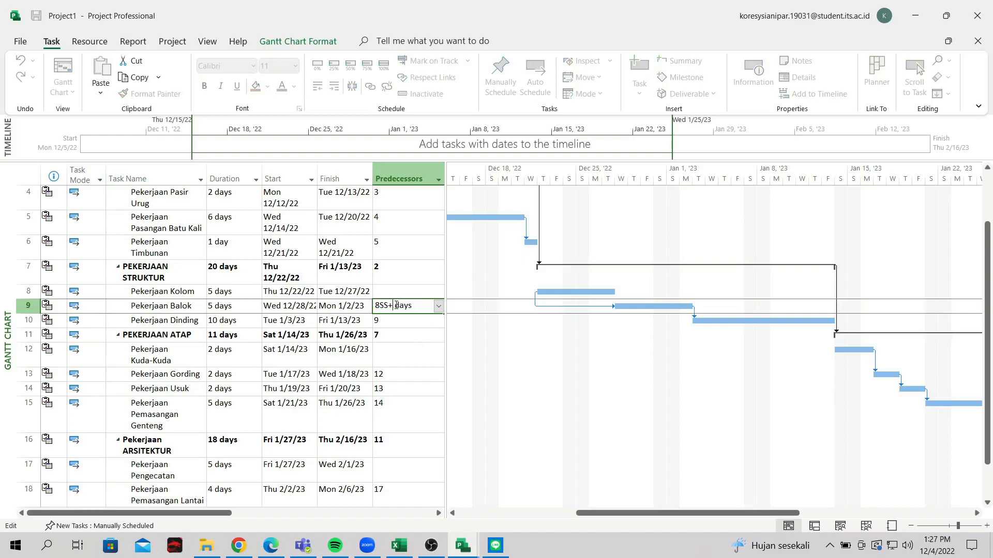
key("Return")
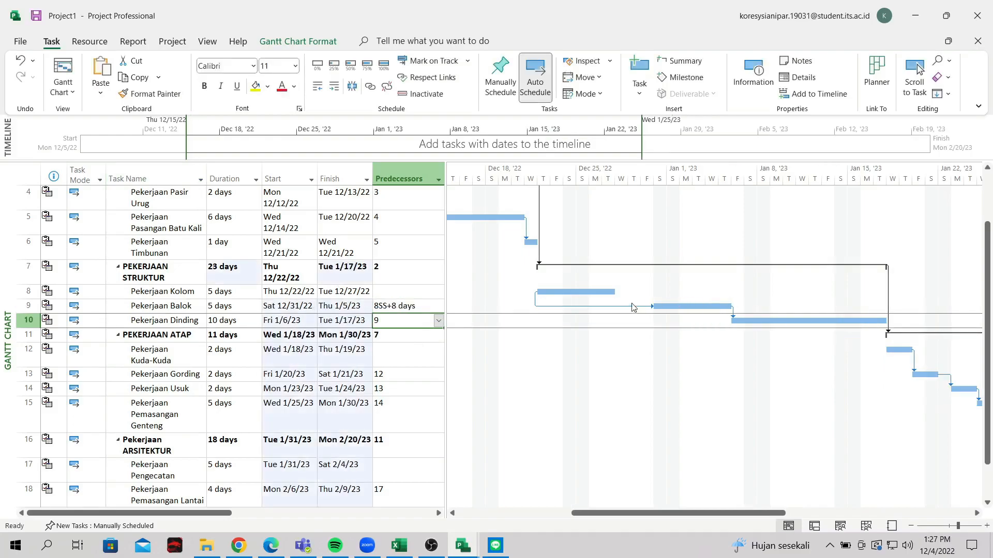
left_click(392, 307)
left_click(19, 61)
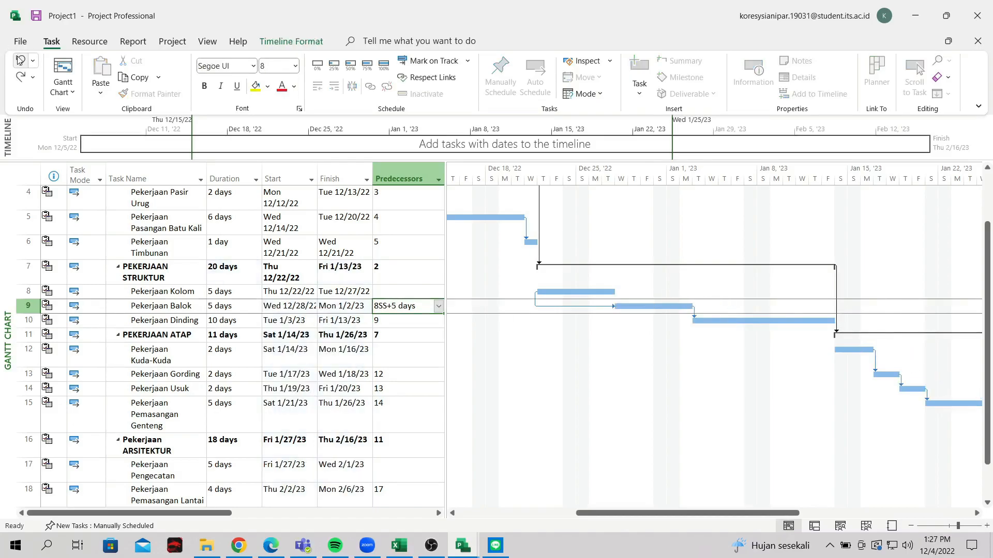
left_click(20, 60)
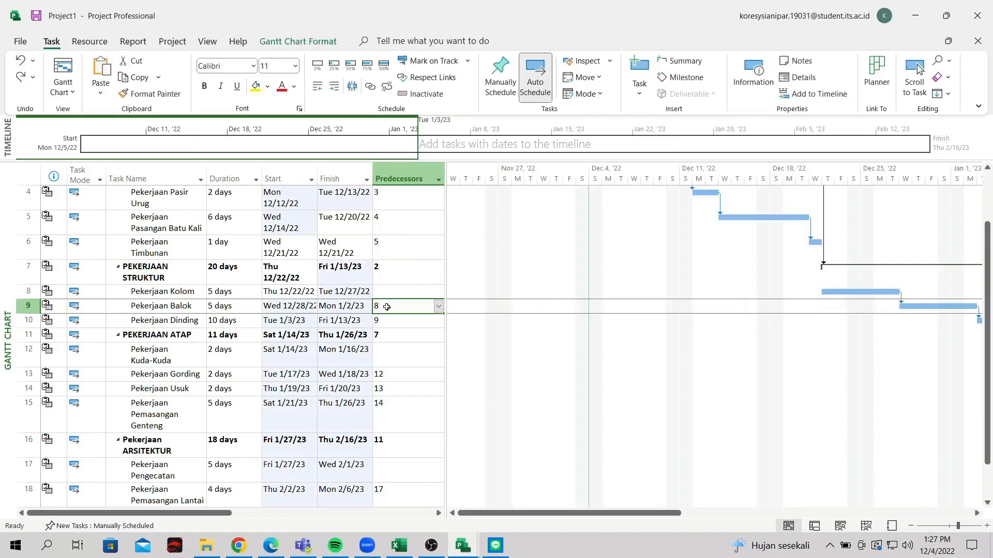
left_click(392, 307)
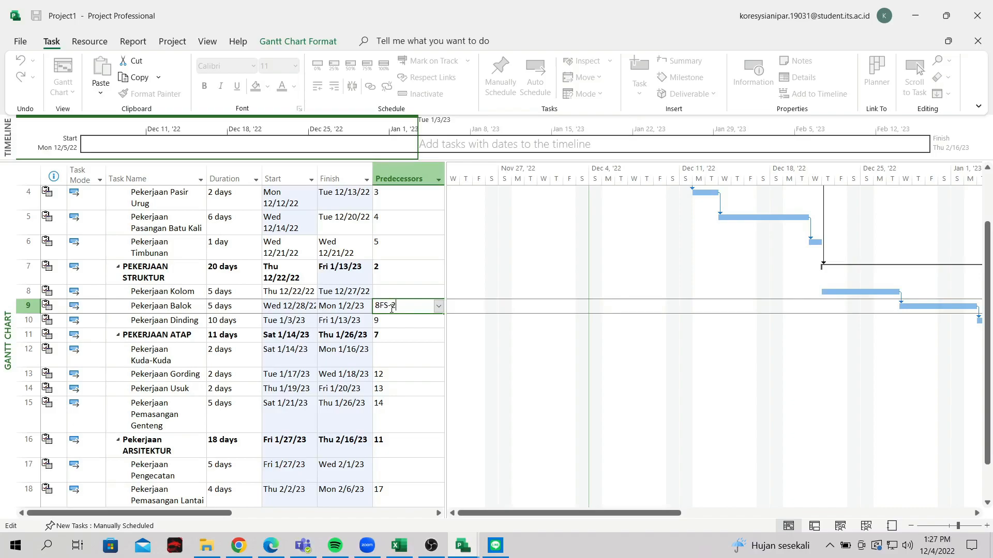
key("Return")
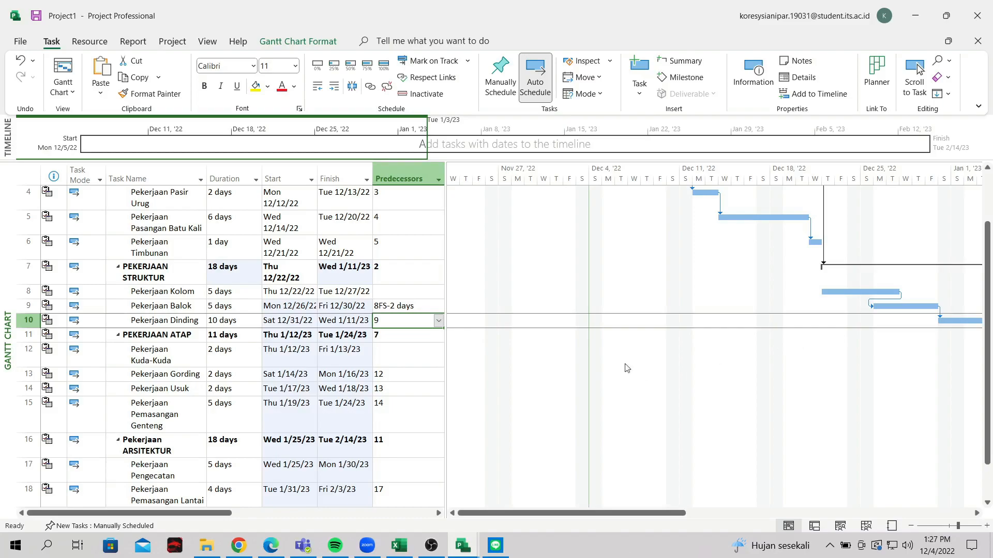
left_click(388, 307)
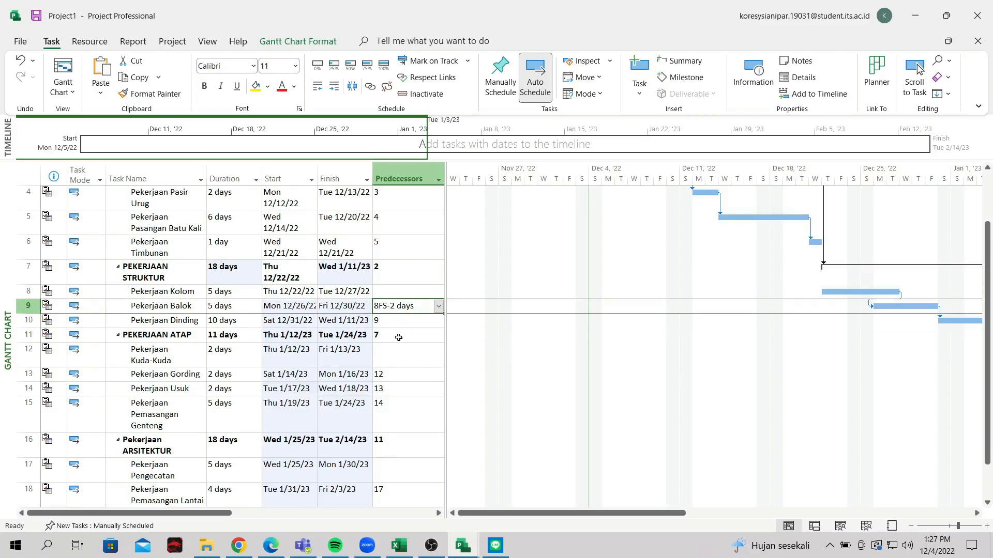
Scroll the task table right to the Cost column and select the whole column
scroll(396, 324, "down", 2)
scroll(396, 325, "up", 5)
left_click(399, 306)
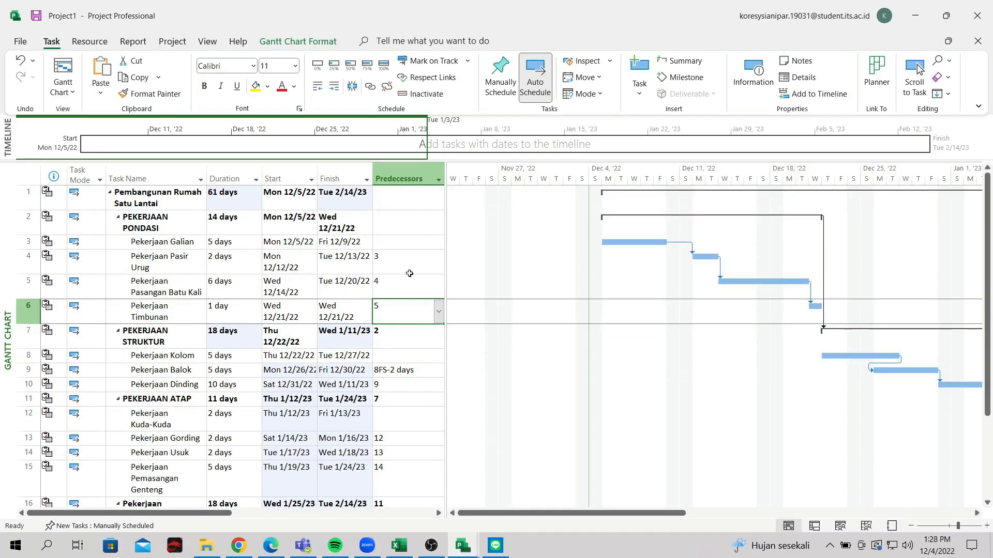
left_click(411, 228)
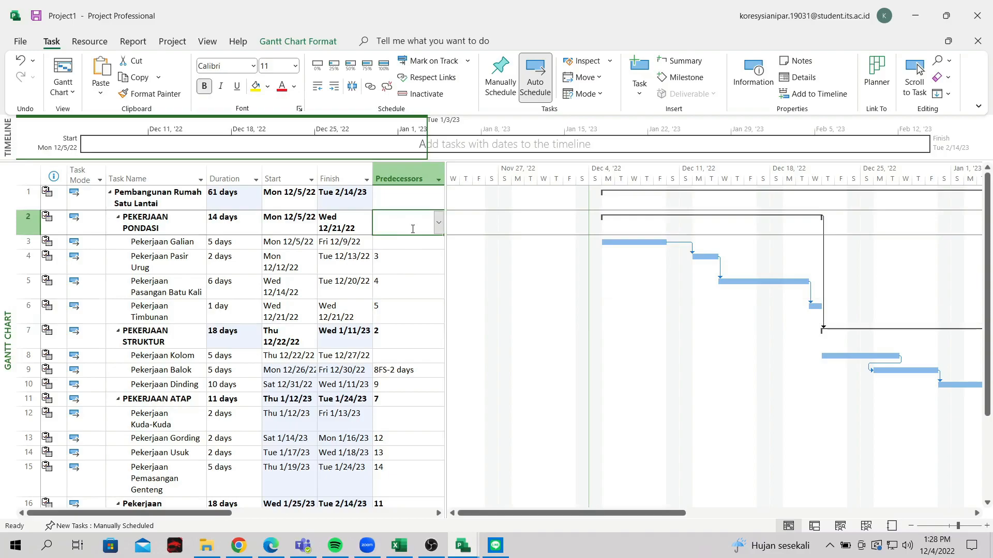
scroll(412, 230, "down", 3)
scroll(412, 229, "up", 3)
scroll(412, 229, "down", 2)
scroll(412, 230, "up", 2)
scroll(412, 229, "down", 1)
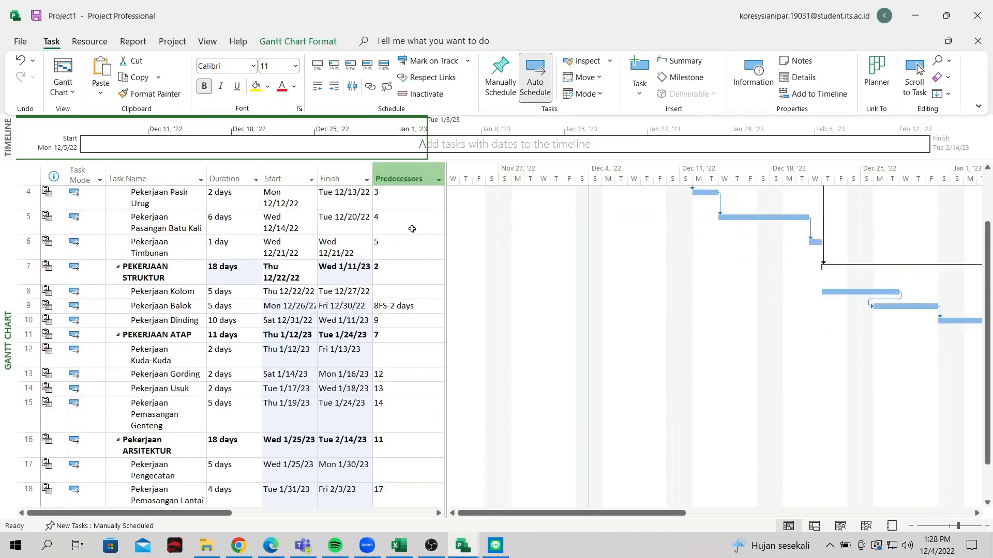
left_click_drag(209, 515, 365, 517)
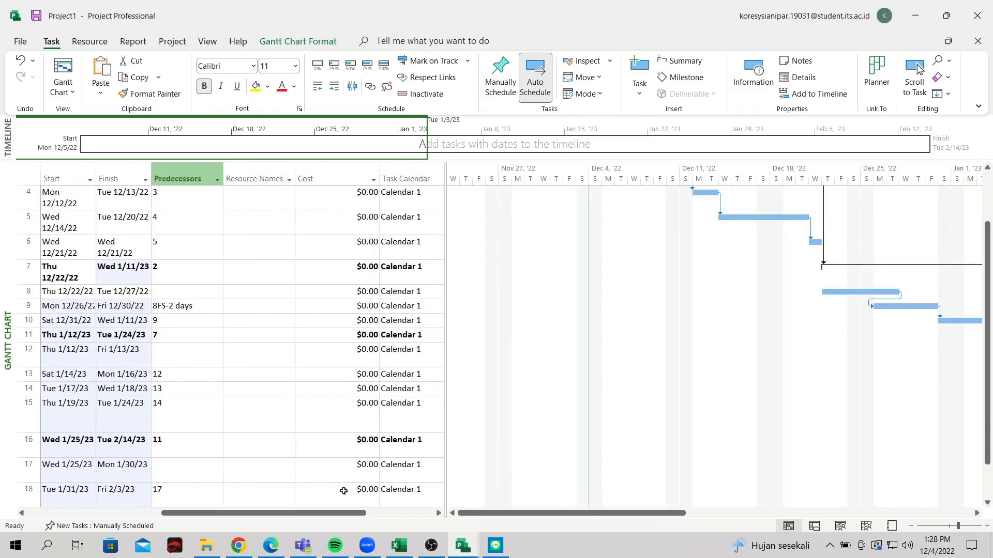
scroll(304, 401, "up", 1)
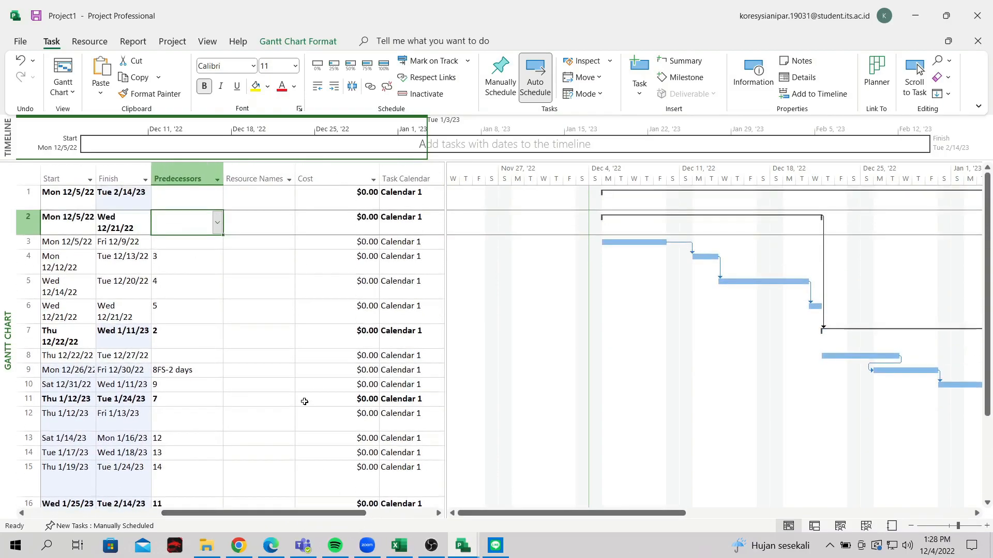
left_click(347, 242)
left_click(373, 180)
Change the project currency to Indonesian rupiah IDR (Rp, 0 decimals) and confirm
left_click(375, 182)
right_click(375, 183)
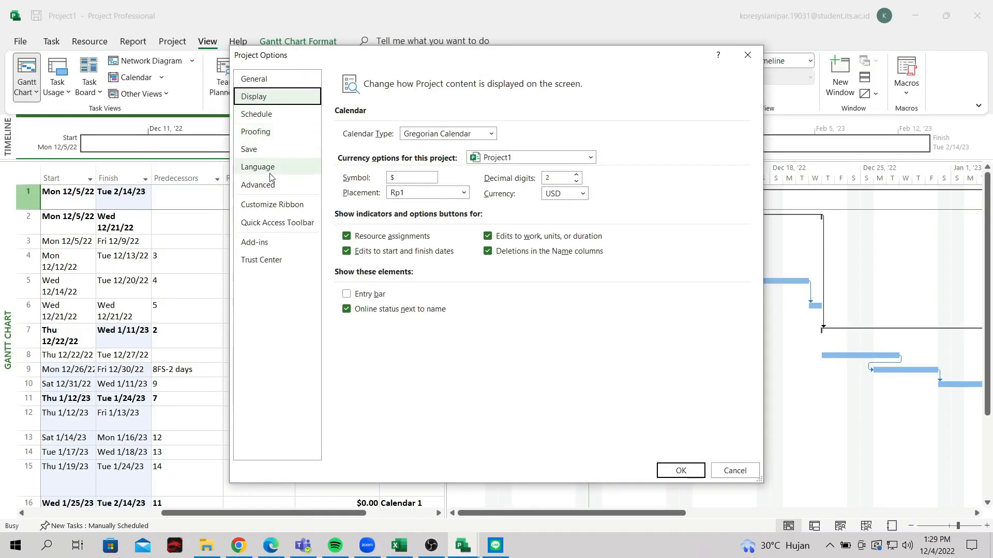
left_click(582, 193)
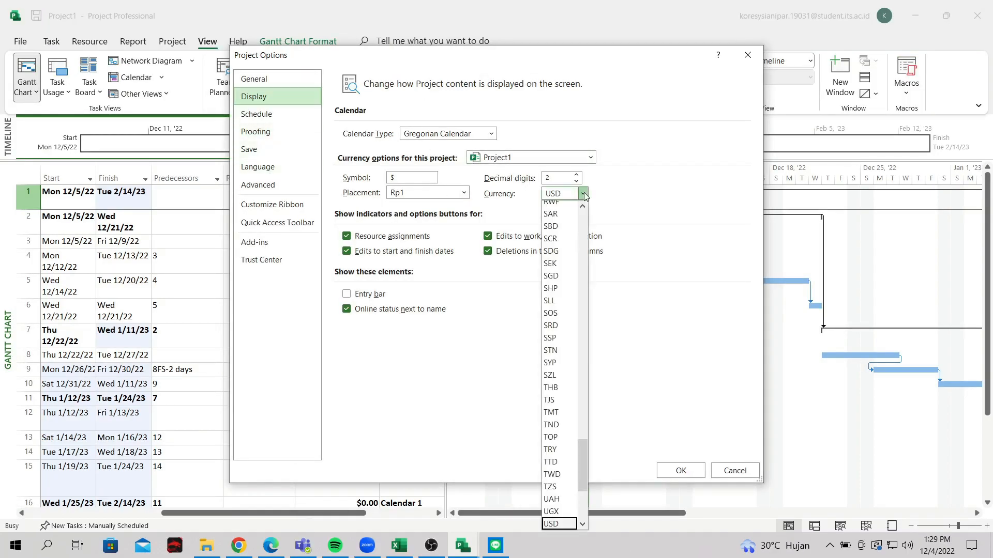
scroll(558, 259, "up", 3)
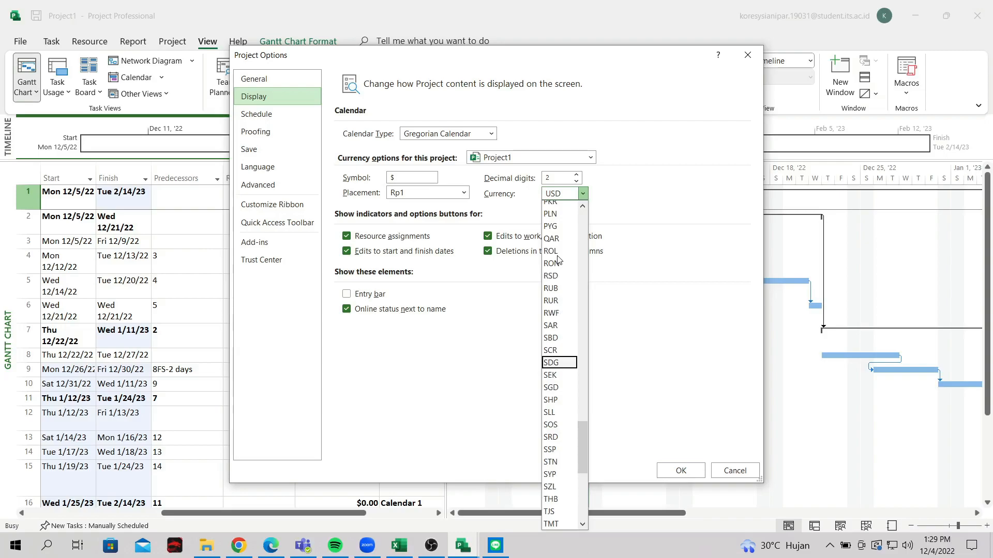
scroll(559, 259, "up", 20)
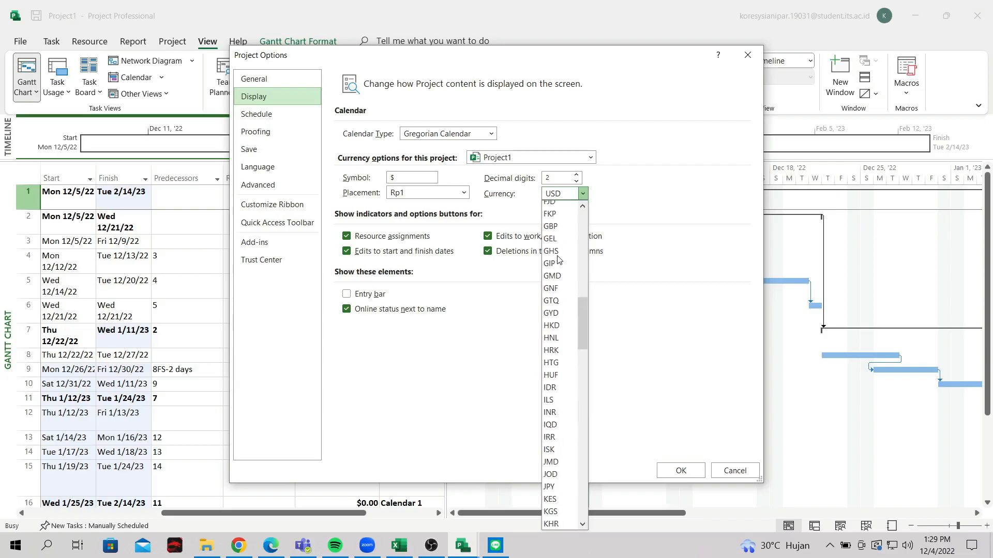
left_click(558, 389)
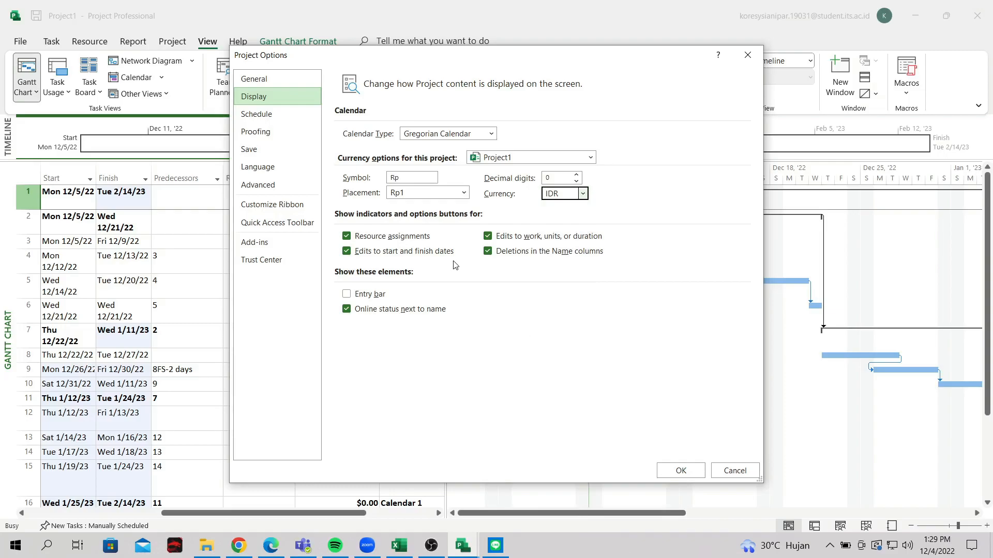
left_click(679, 471)
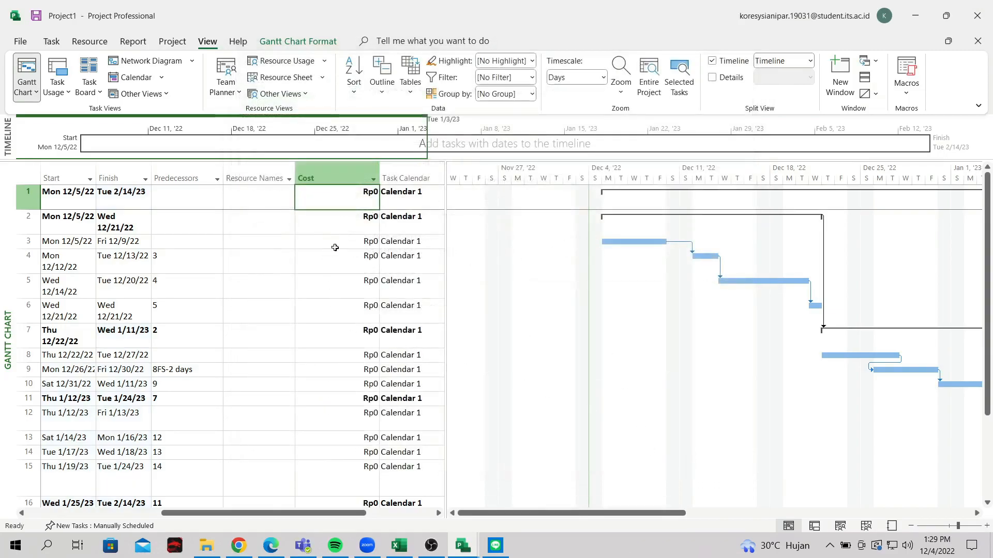
Enter costs of 2,000,000 for Pekerjaan Galian and 5,000,000 for Pekerjaan Pasir Urug
left_click(335, 241)
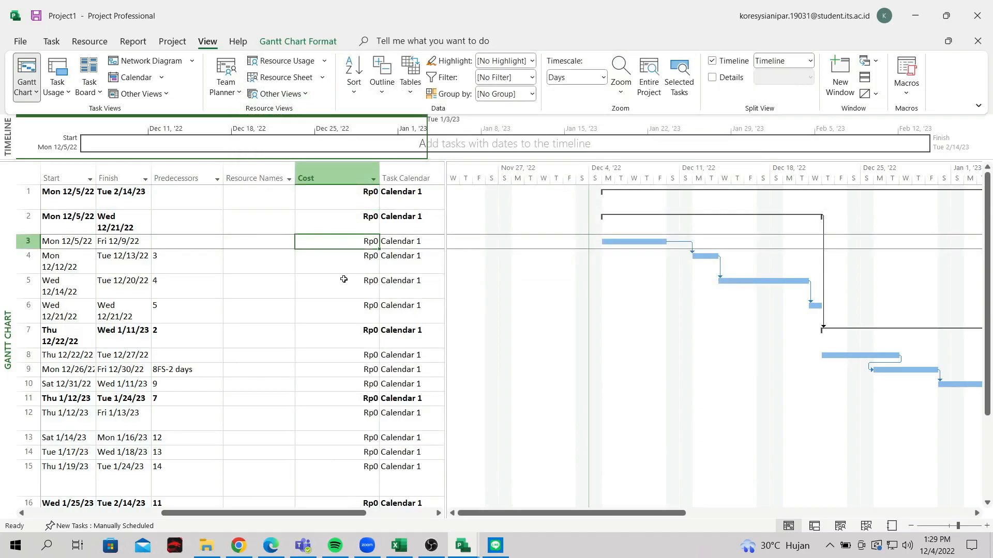
type("20")
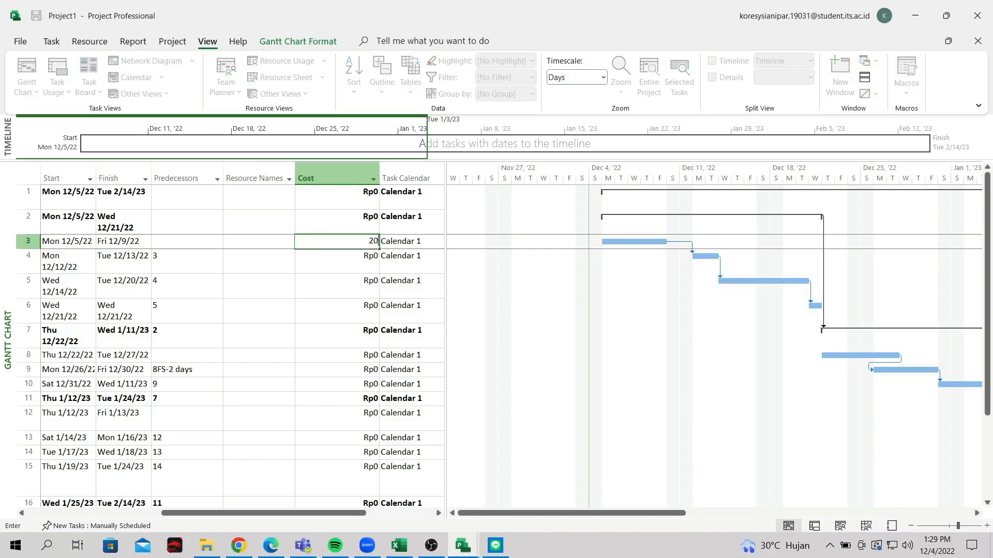
type("00000")
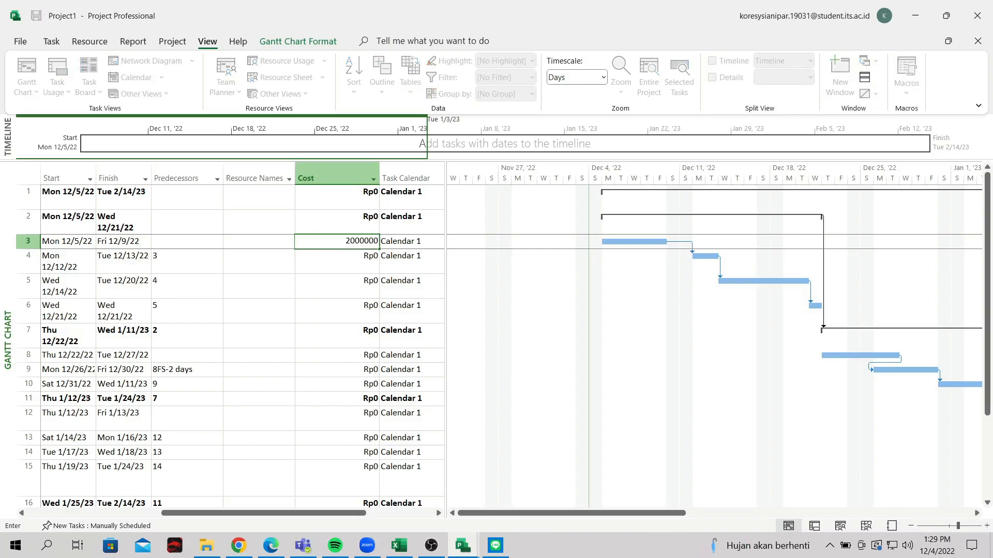
key("Return")
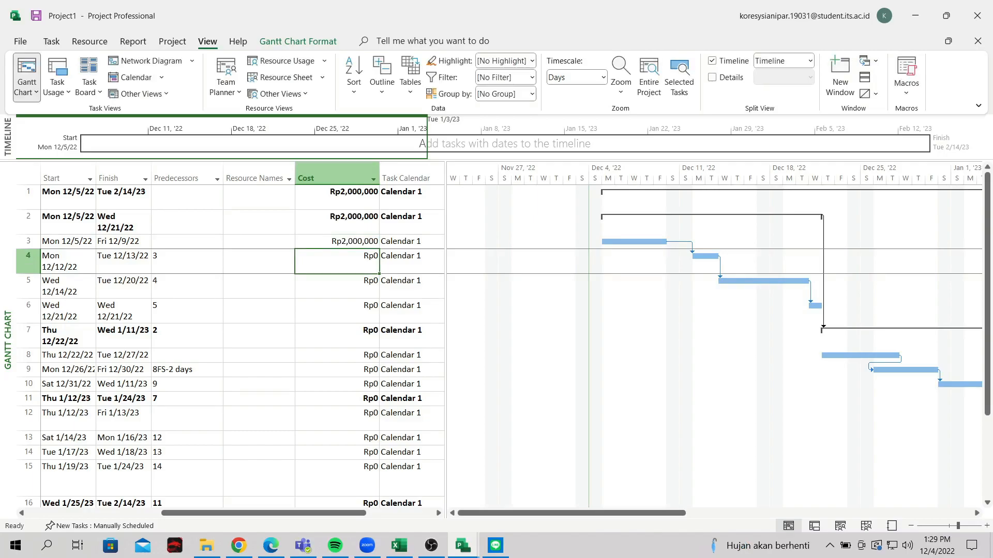
type("500000")
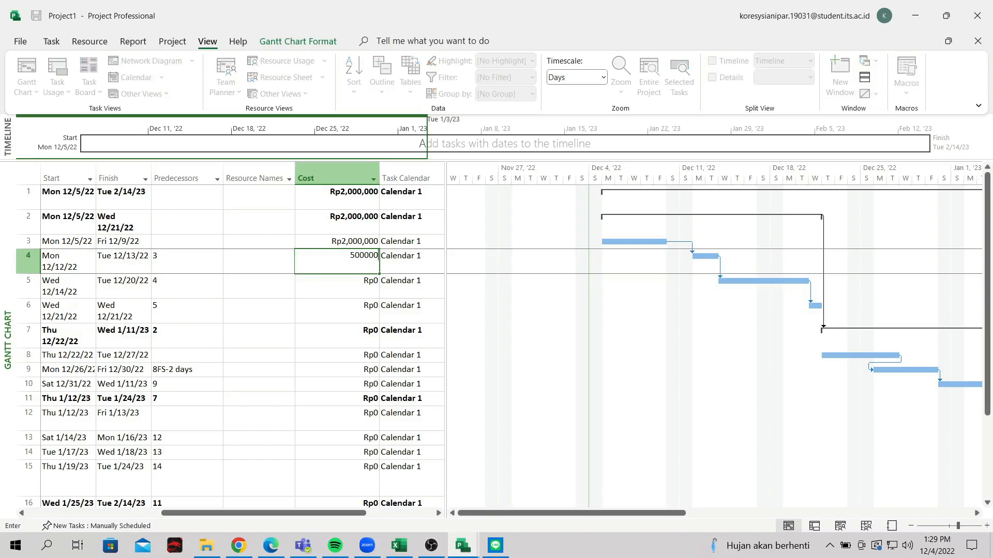
type("0")
key("Return")
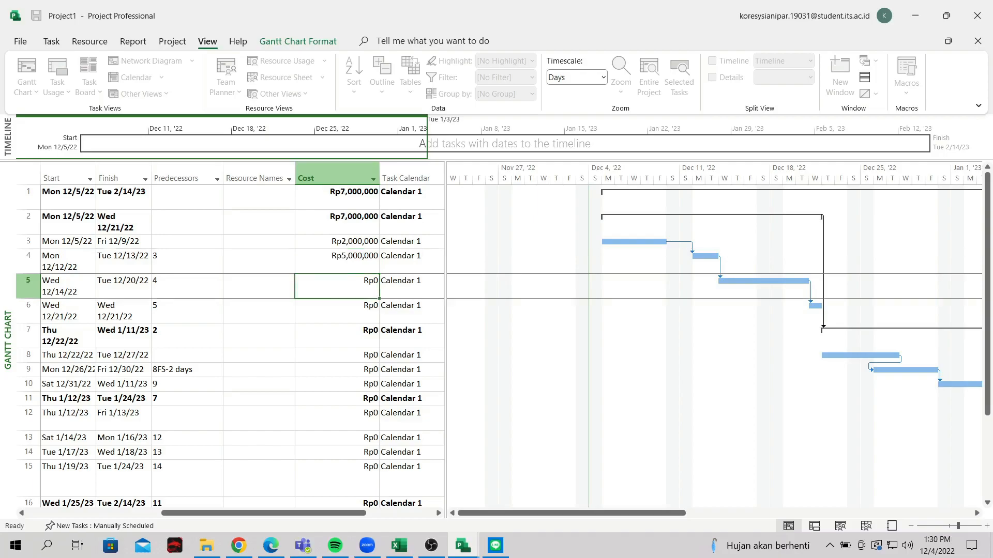
mouse_move(296, 514)
left_mouse_down()
mouse_move(261, 515)
mouse_move(282, 522)
mouse_move(302, 514)
mouse_move(165, 514)
mouse_move(299, 515)
left_mouse_up()
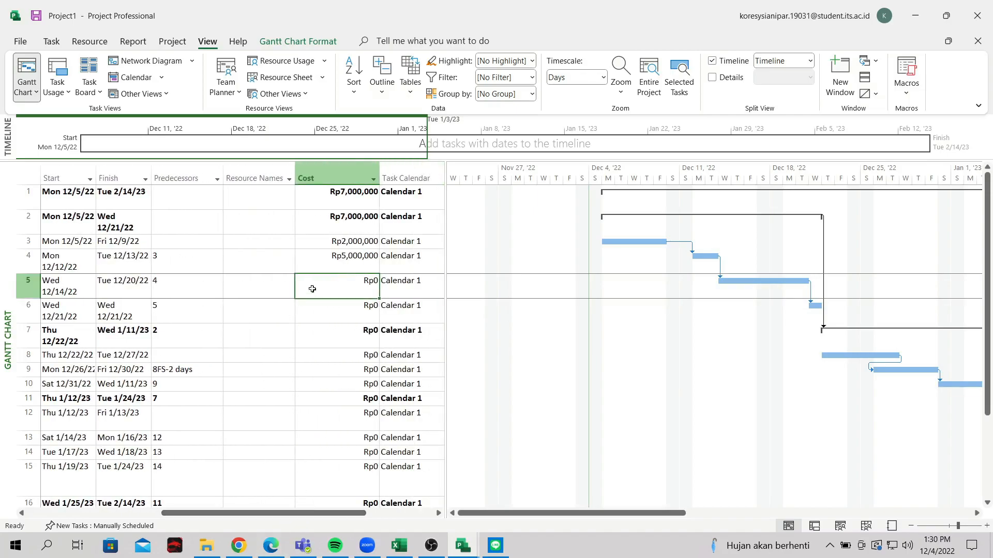
Correct Pekerjaan Pasir Urug to Rp3,000,000 and give Pekerjaan Pasangan Batu Kali Rp50,000,000
left_click(351, 262)
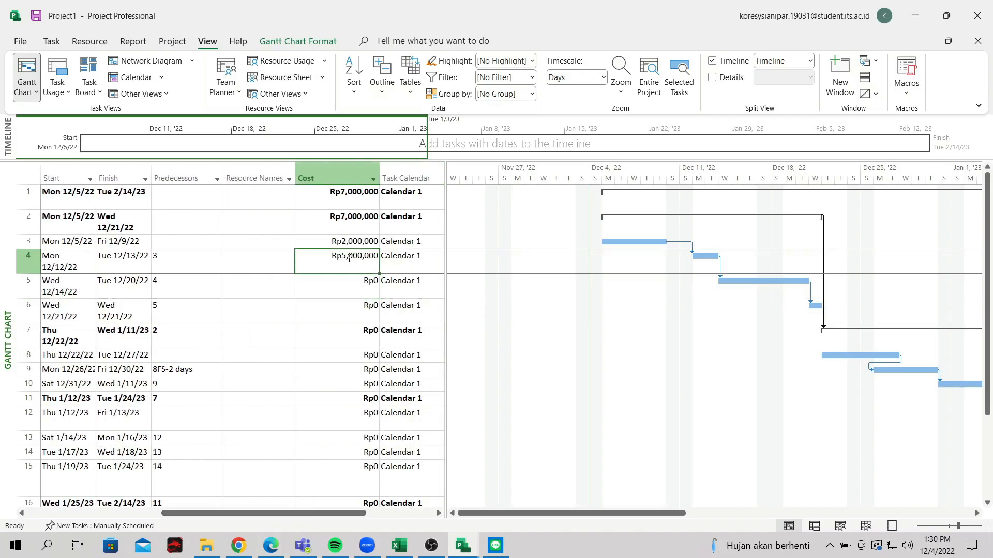
left_click(346, 260)
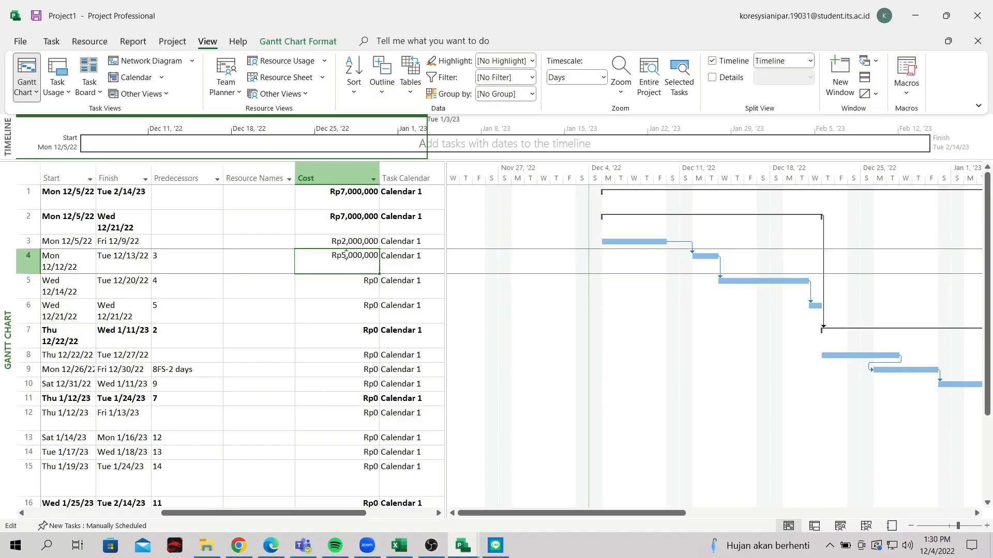
key("BackSpace")
type("3")
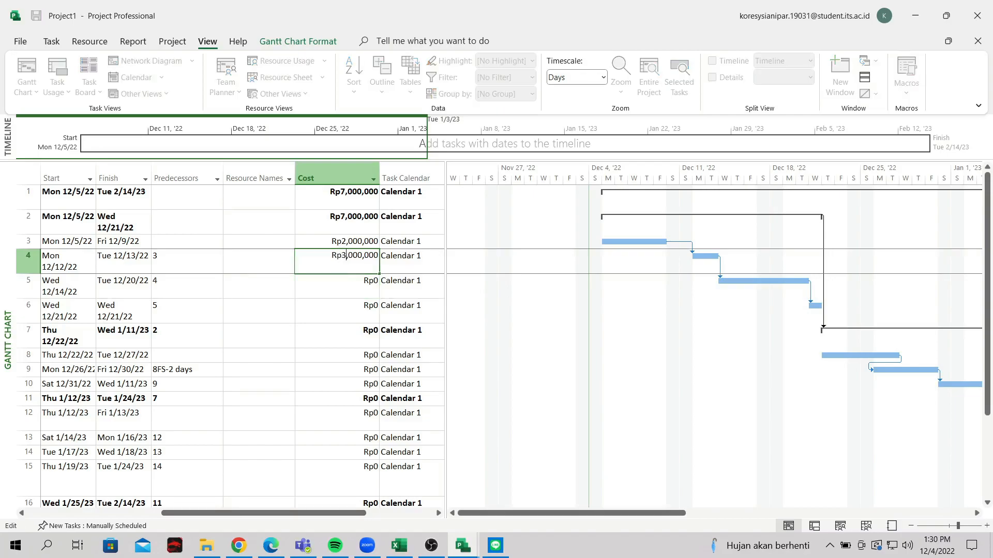
key("Return")
type("50,000,000")
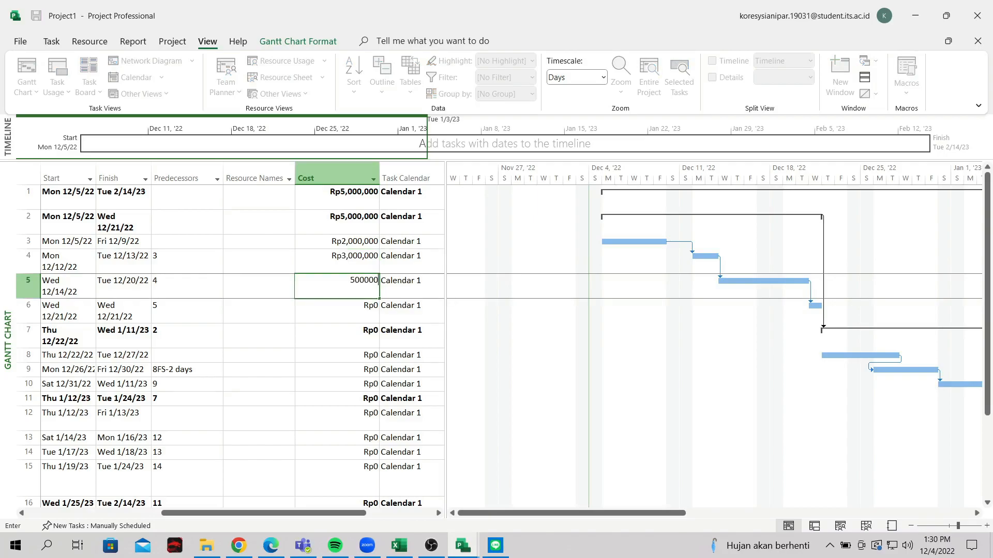
key("Return")
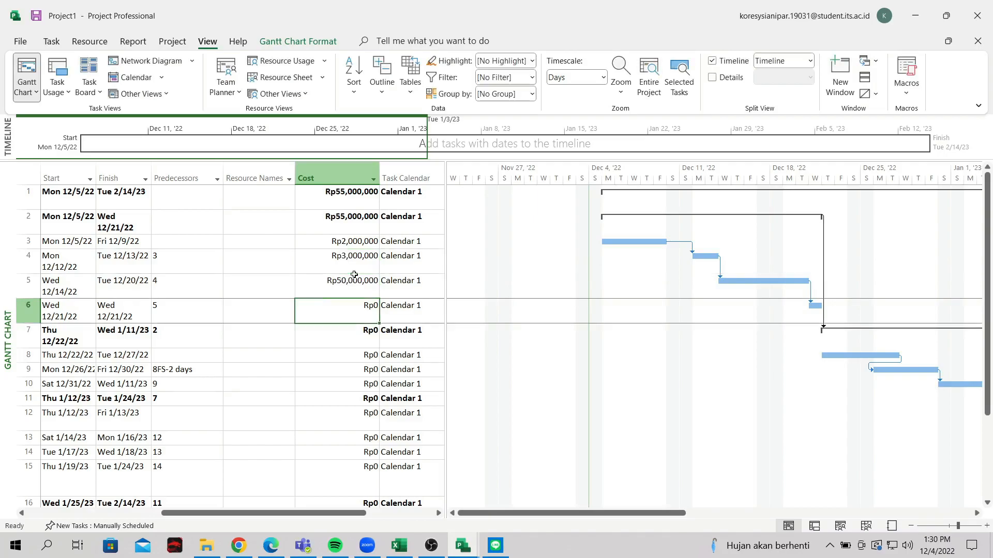
left_click(354, 276)
Correct row 5's cost to Rp5,000,000 and give row 6 Rp2,000,000
double_click(346, 283)
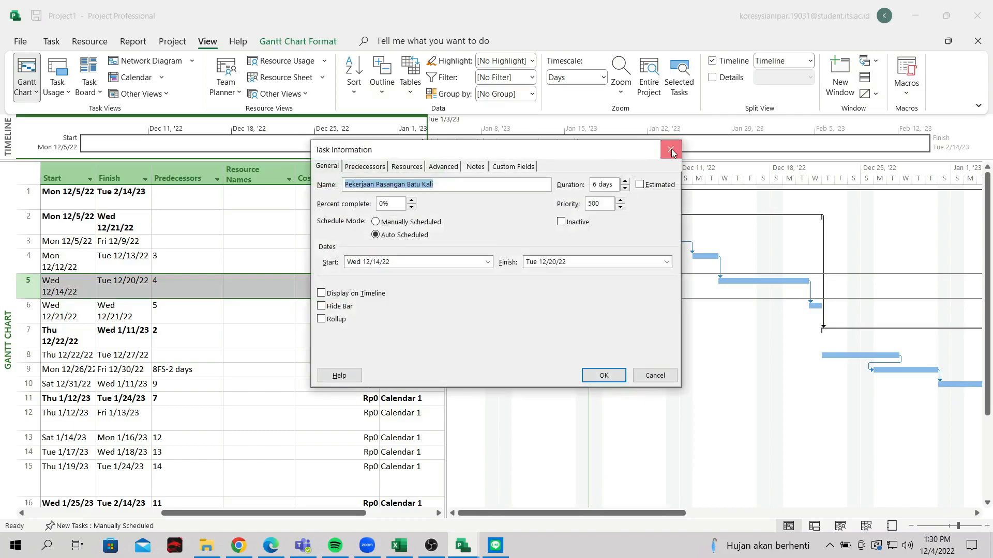
left_click(671, 149)
left_click(353, 279)
left_click(352, 279)
key("BackSpace")
key("Return")
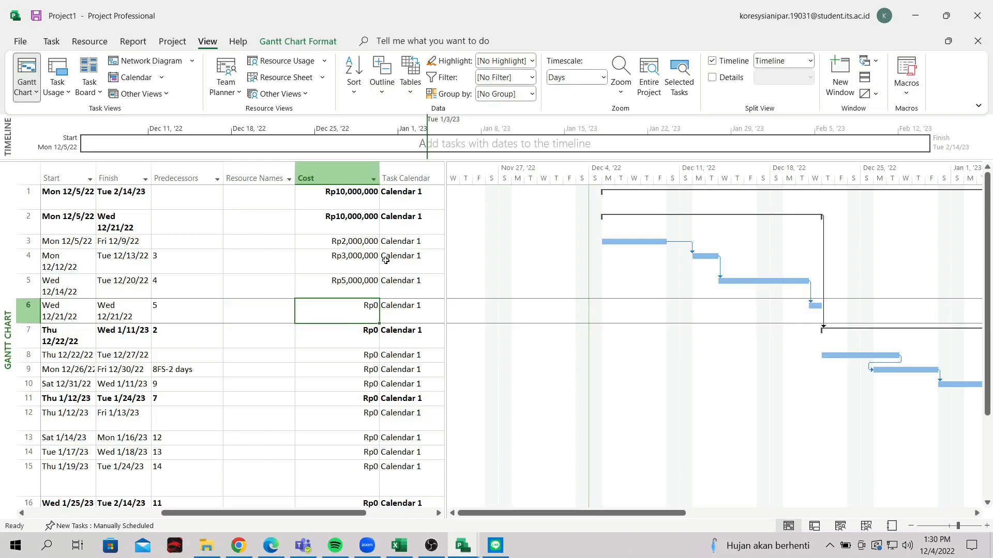
type("2")
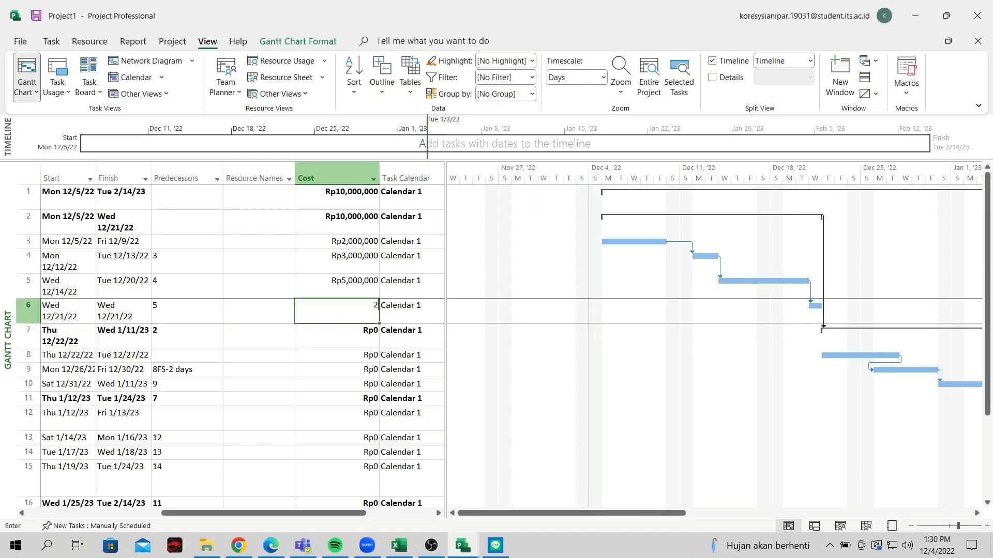
type(",000,000000")
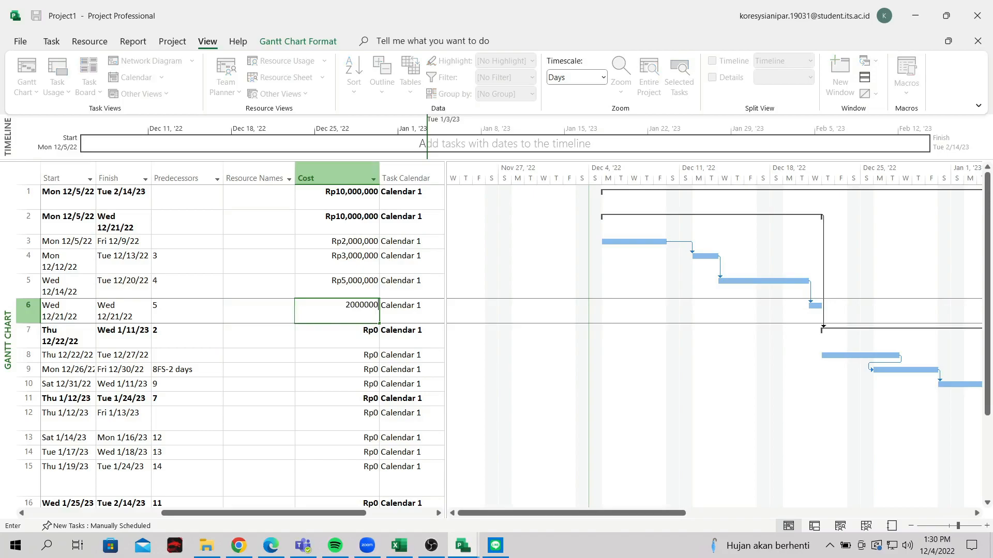
key("Return")
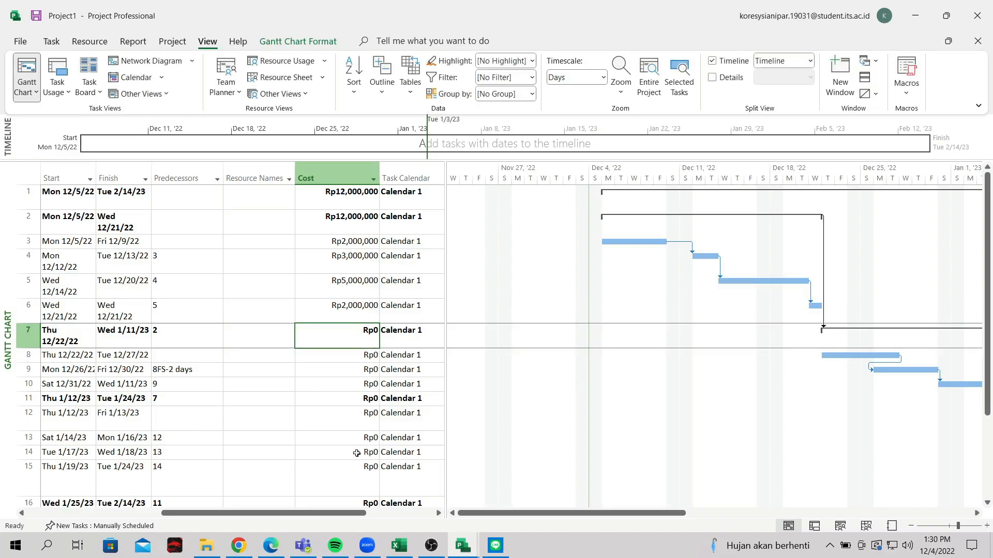
Enter Rp7,000,000 for row 8 and 70,000,000 for row 9
mouse_move(331, 514)
left_mouse_down()
mouse_move(263, 521)
mouse_move(330, 522)
left_mouse_up()
left_click(340, 356)
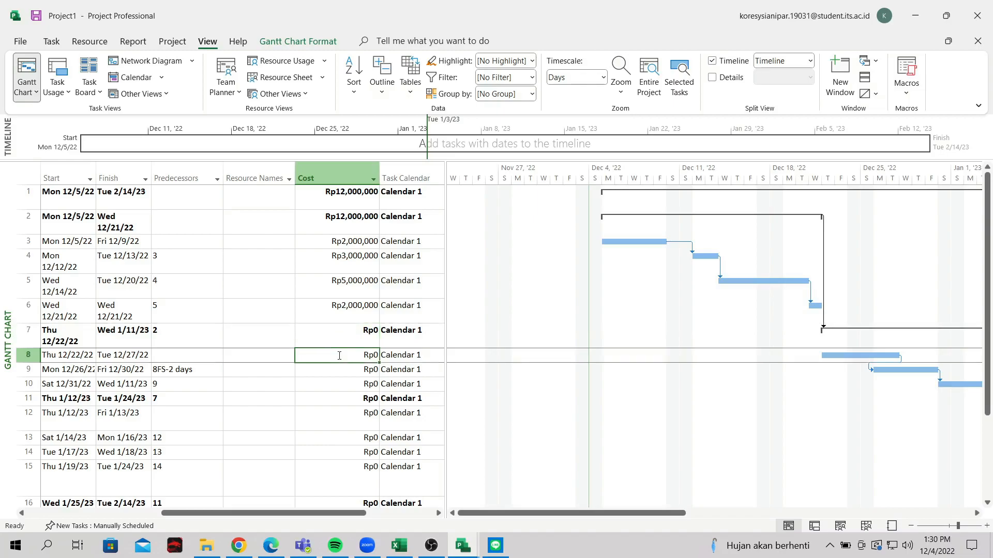
type("7000000")
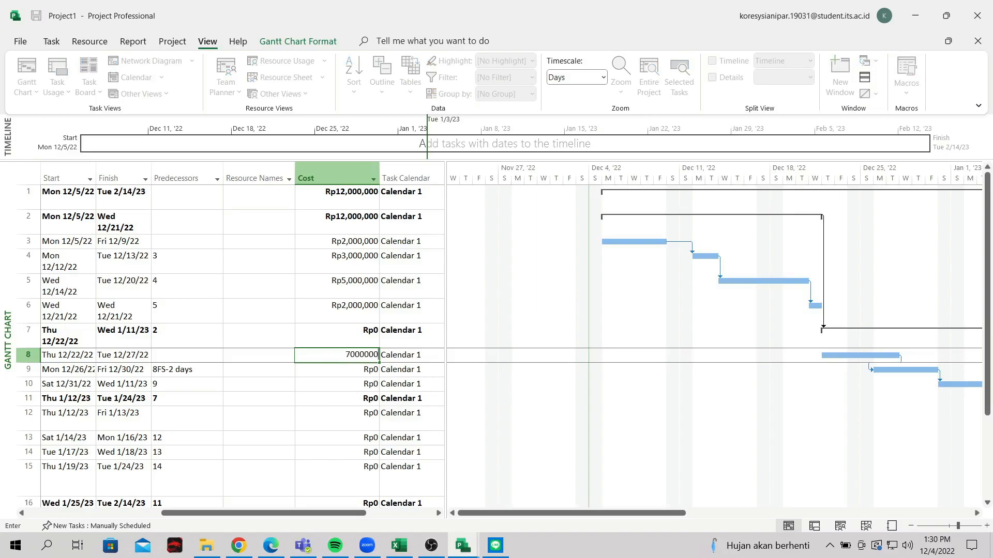
key("Return")
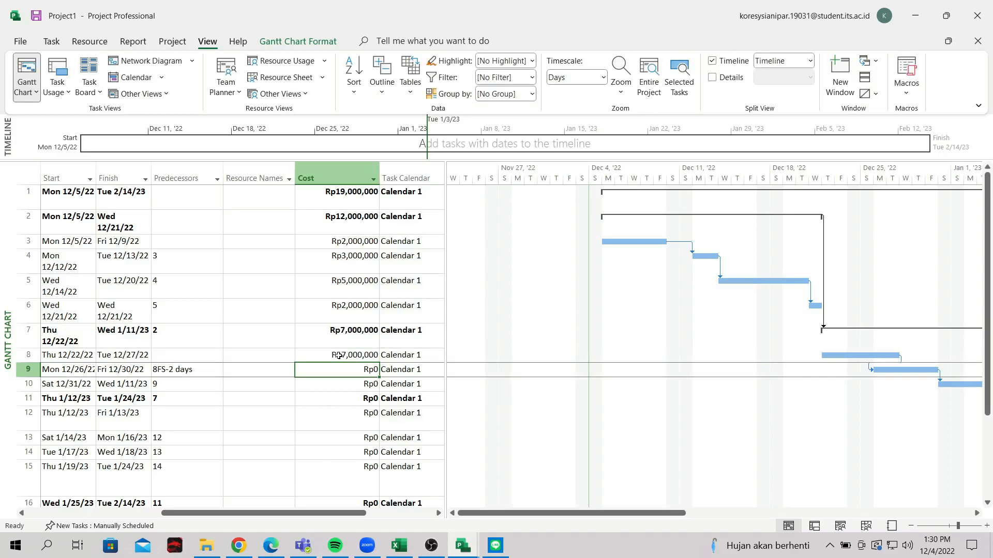
type("70000000")
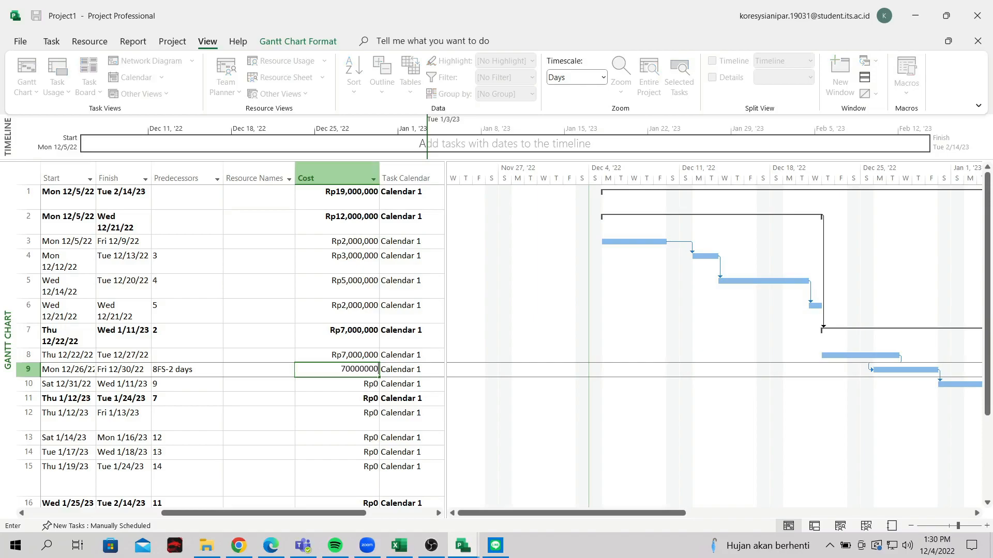
key("Return")
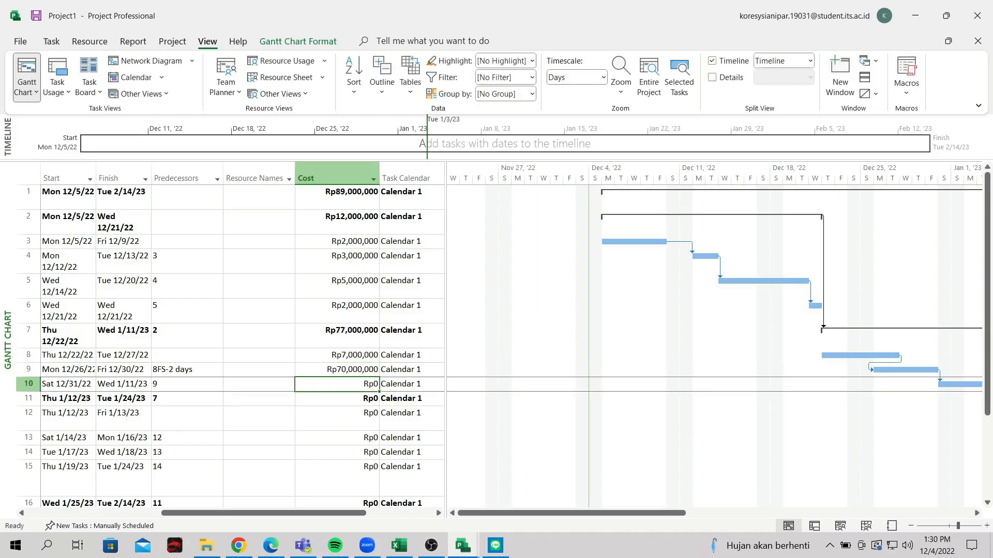
Correct row 9's cost to Rp7,000,000 and give row 10 Rp10,000,000
key("Up")
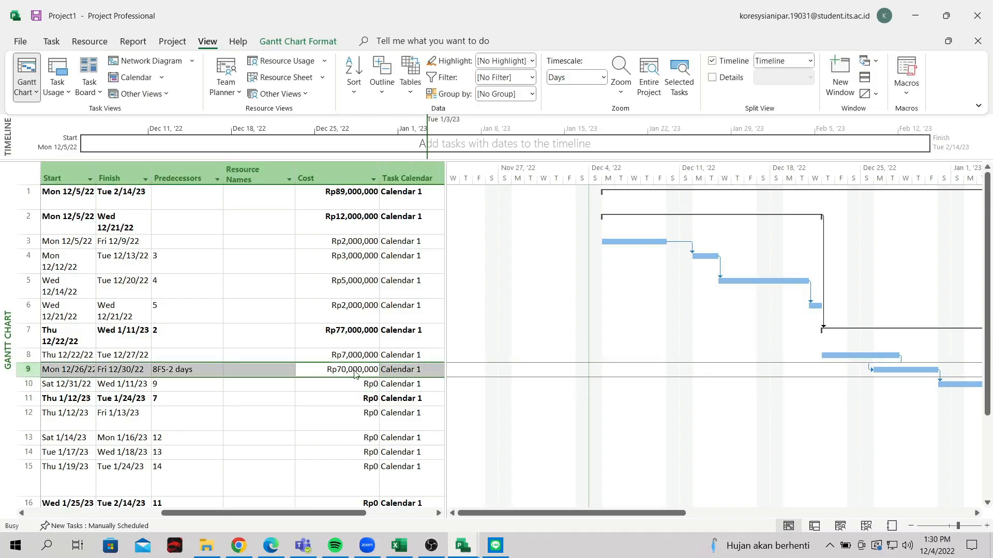
double_click(354, 371)
key("Escape")
left_click(350, 371)
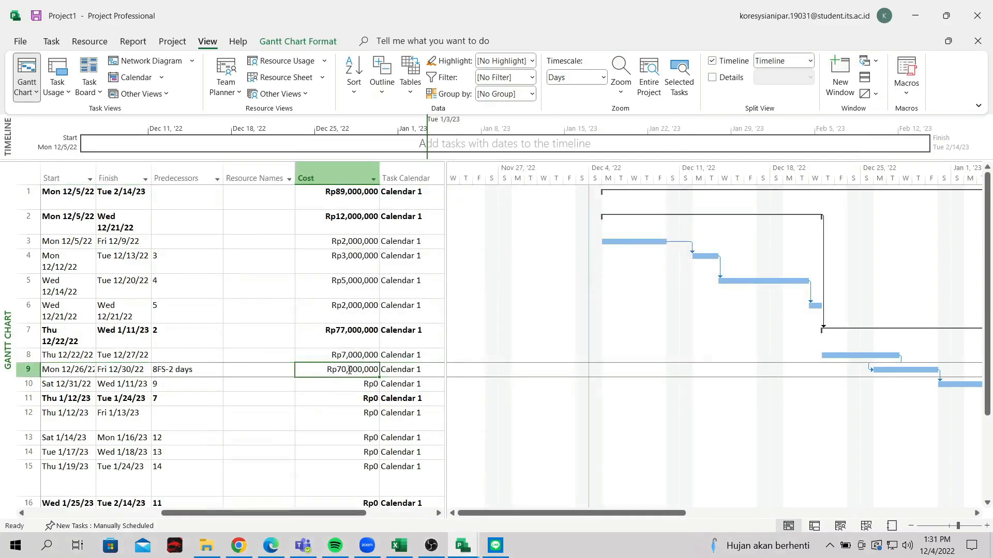
left_click(350, 371)
key("BackSpace")
key("Return")
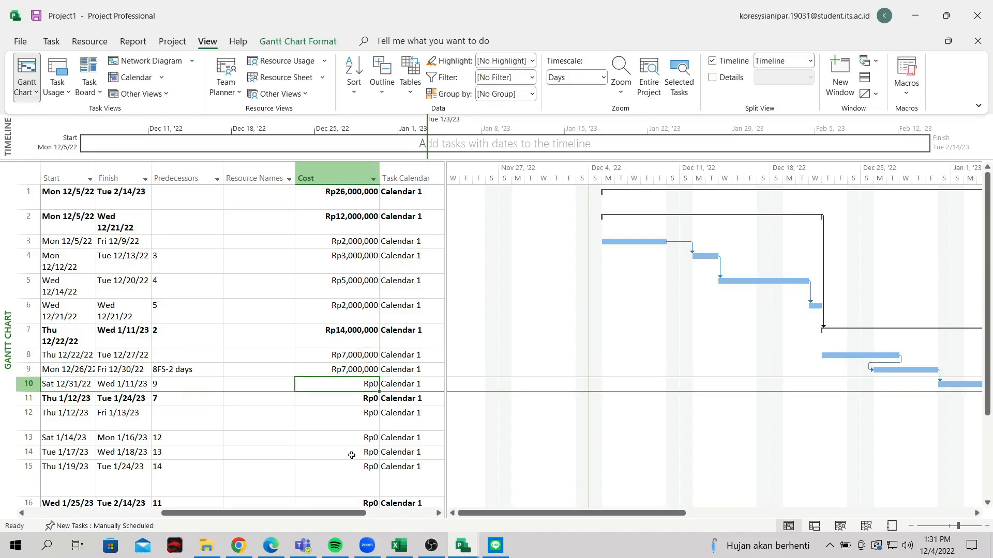
type("10000000")
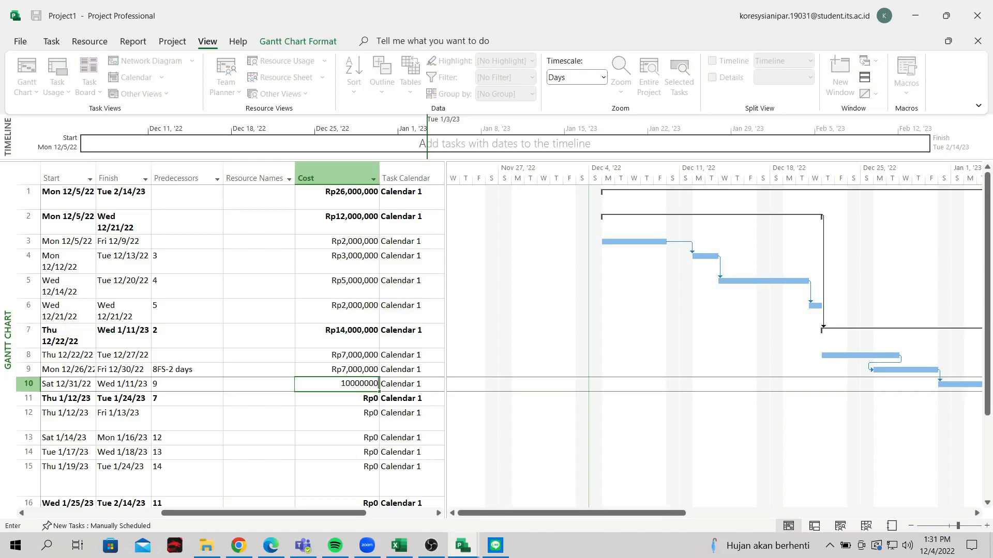
key("Return")
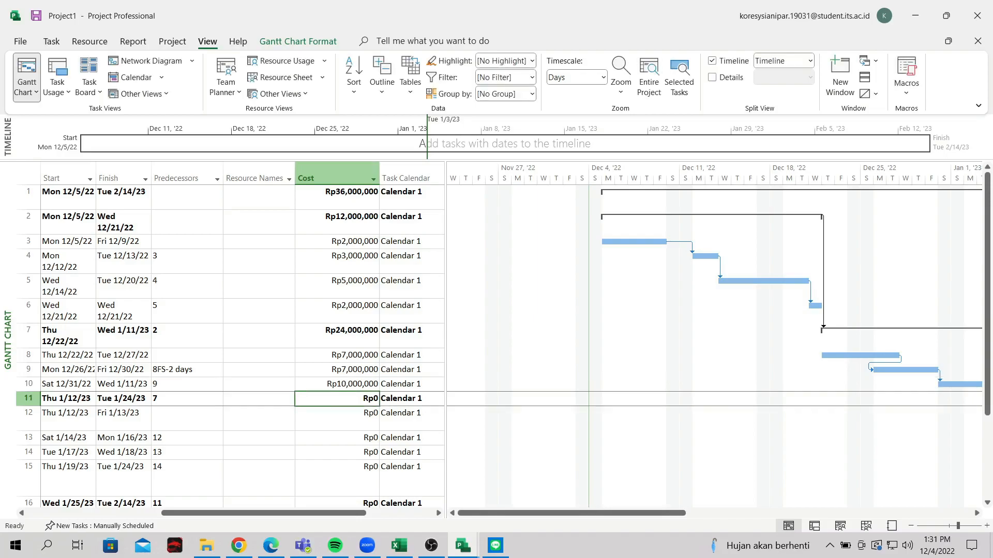
Enter costs for rows 12–15: Rp3,000,000, Rp2,000,000, Rp1,000,000 and Rp6,000,000
left_click(350, 422)
mouse_move(357, 514)
left_mouse_down()
mouse_move(222, 513)
mouse_move(357, 517)
left_mouse_up()
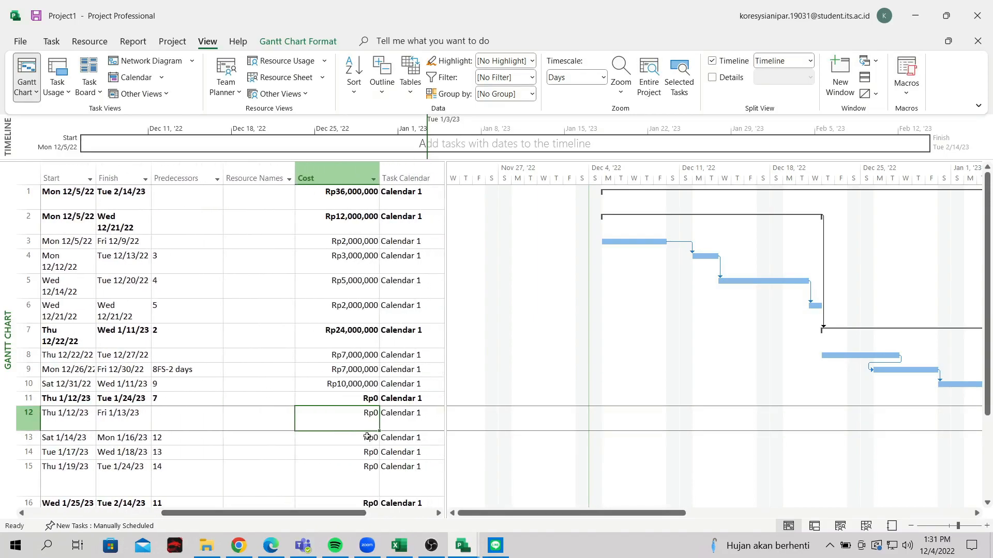
scroll(367, 437, "down", 2)
scroll(367, 437, "up", 1)
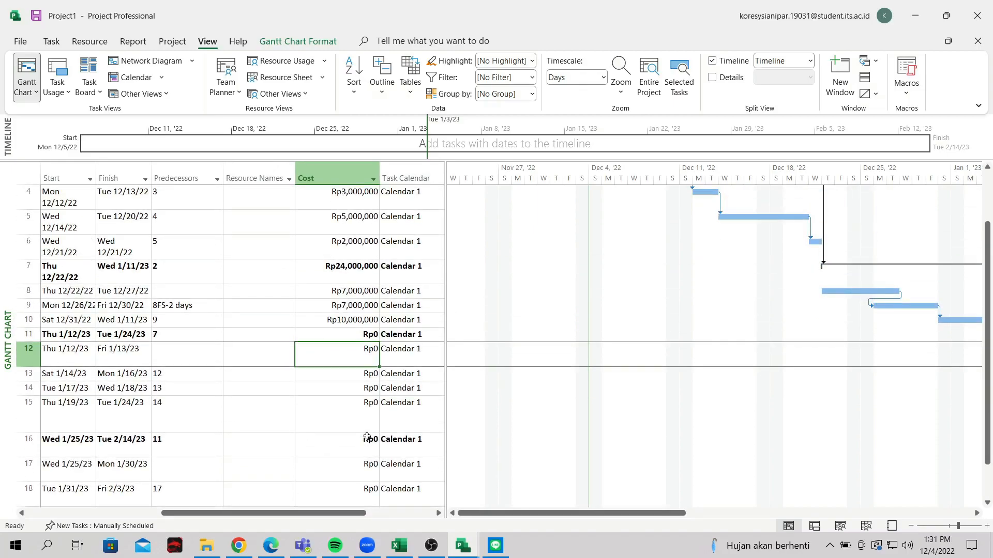
type("3000000")
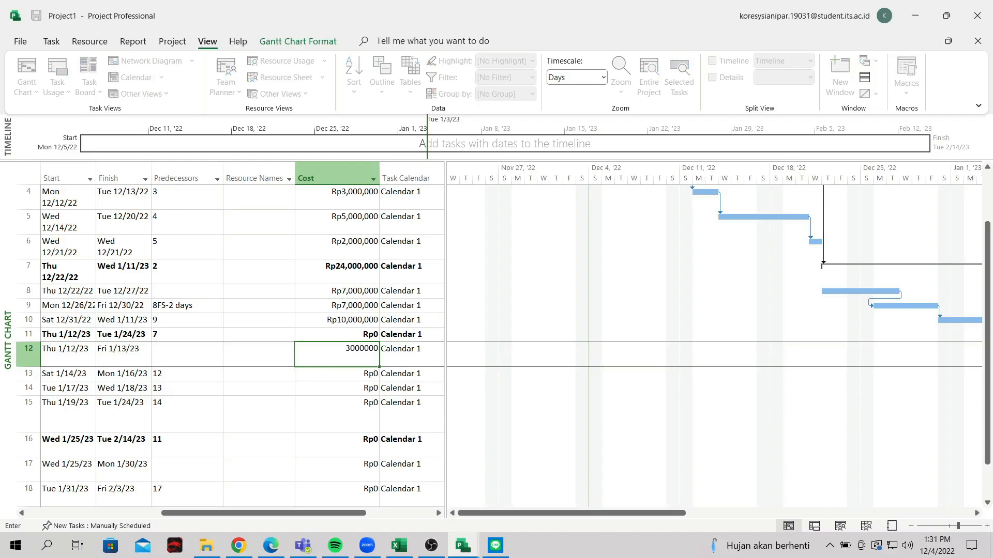
key("Return")
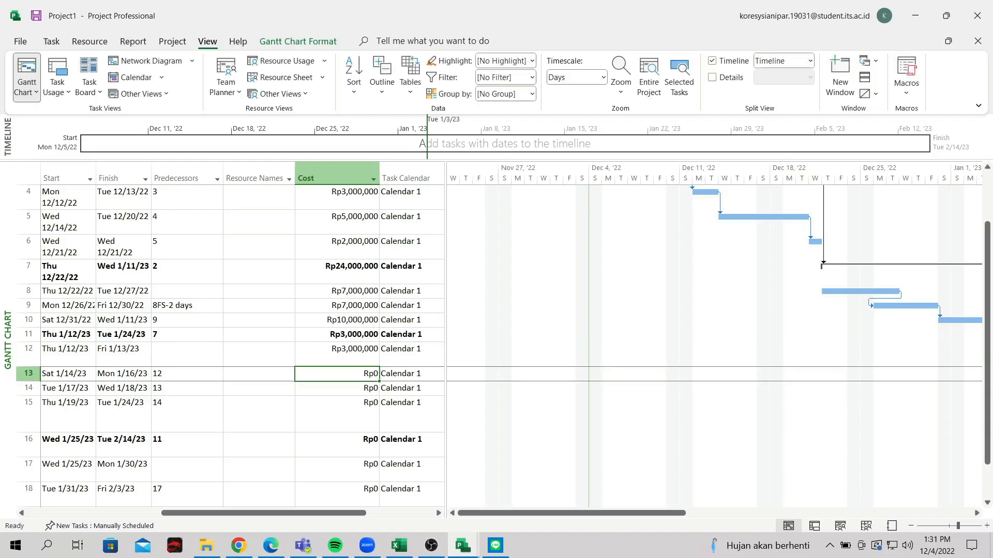
type("2000000")
key("Return")
type("1000000")
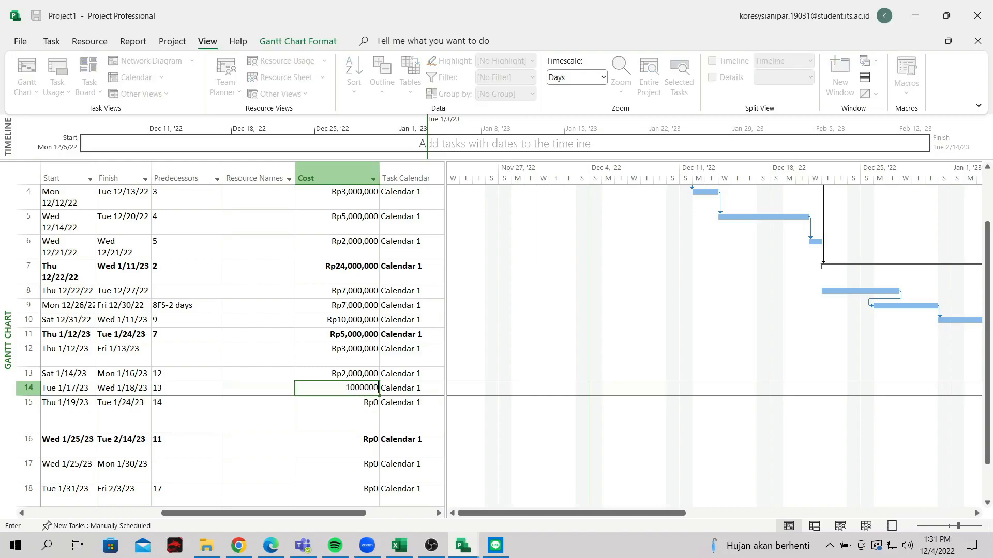
key("Return")
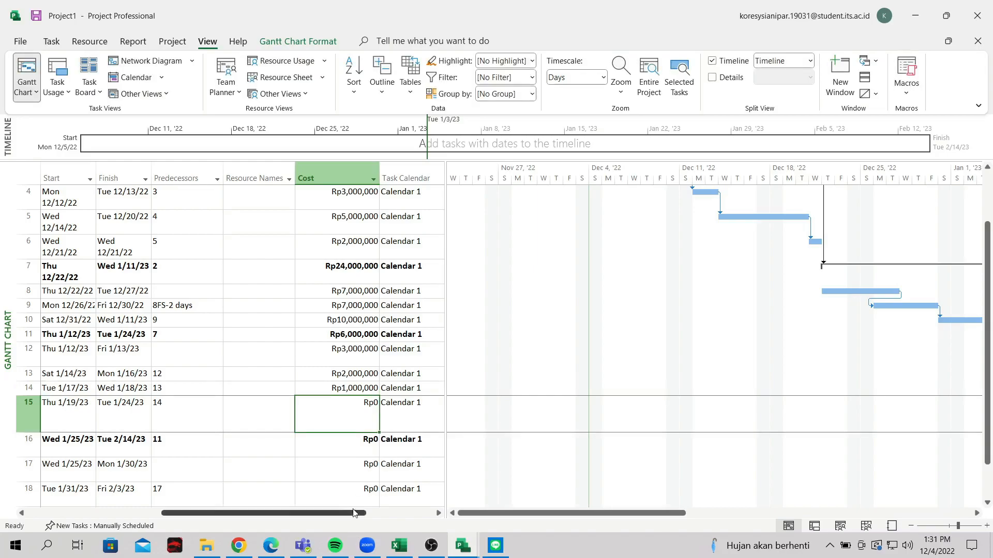
type("6000000")
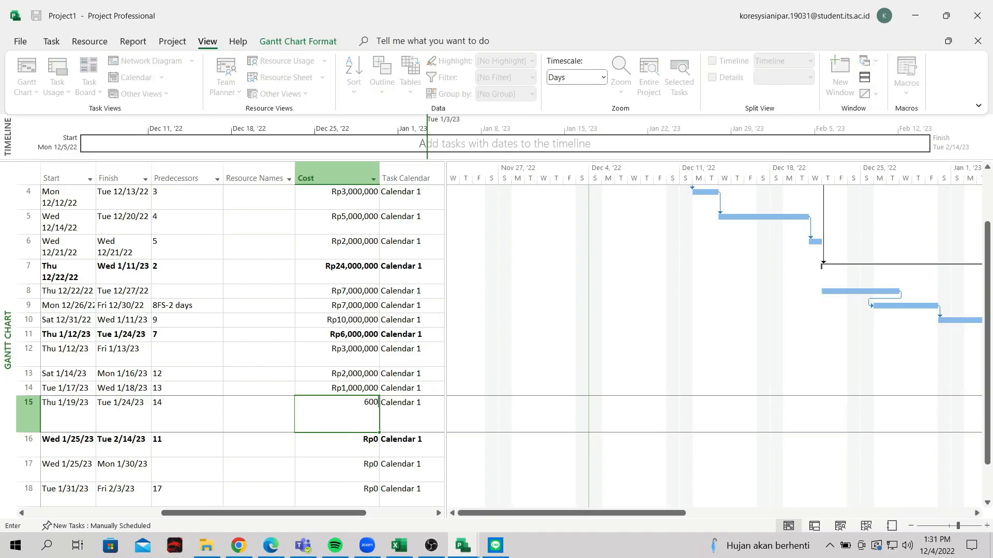
key("Return")
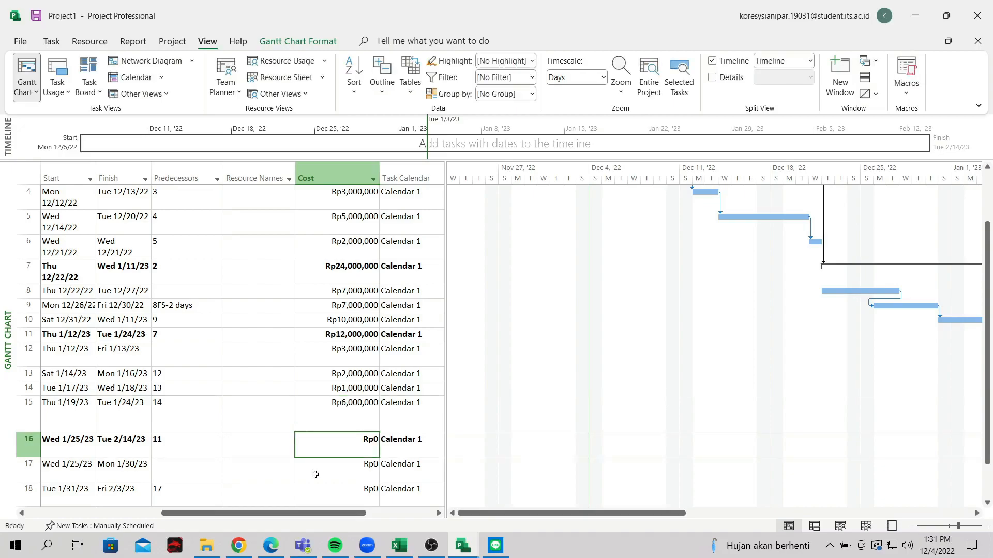
Enter costs for rows 17–20: Rp4,000,000, Rp2,000,000, Rp2,000,000 and Rp3,000,000
scroll(315, 459, "down", 2)
left_click_drag(287, 516, 354, 516)
scroll(357, 424, "up", 1)
left_click(355, 396)
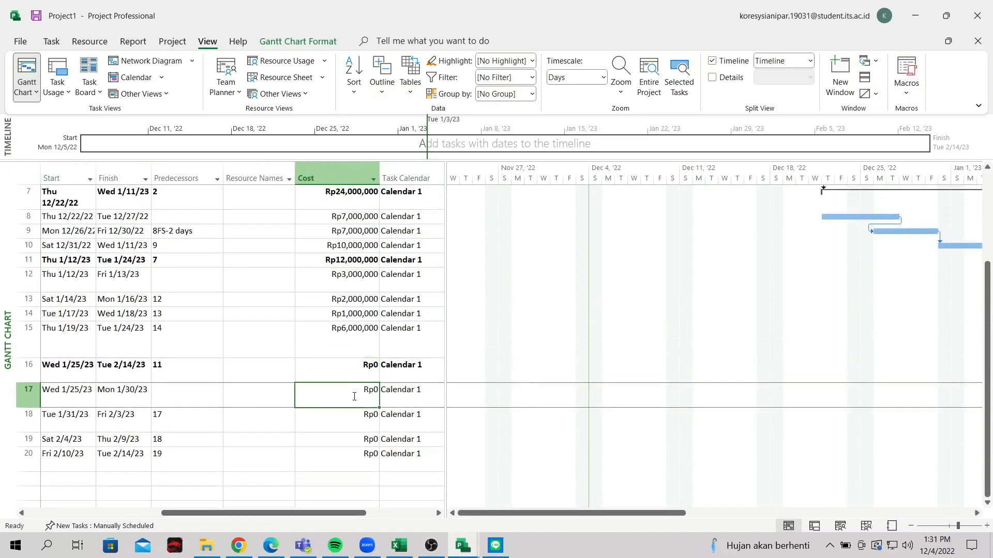
type("4000000")
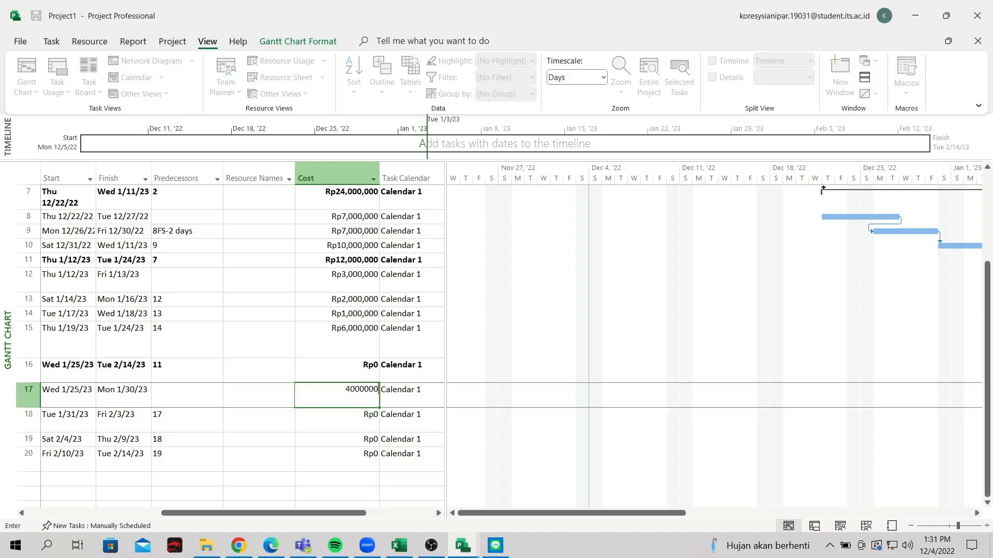
key("Return")
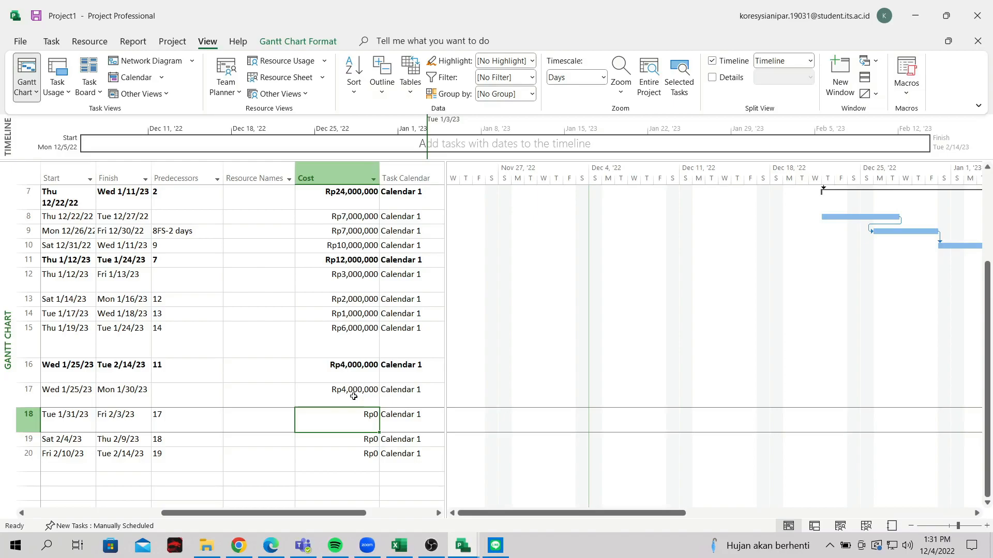
left_click_drag(348, 513, 279, 526)
type("2000000")
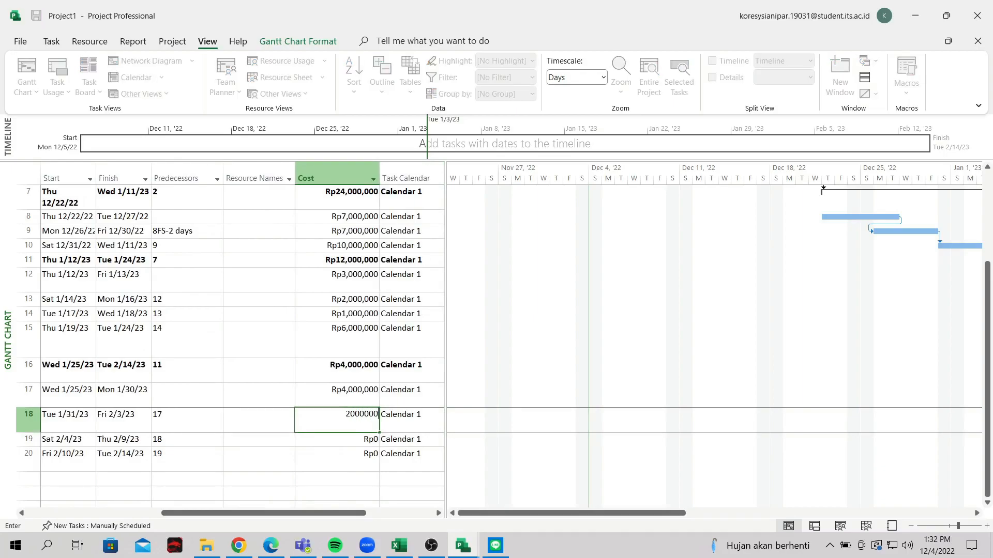
key("Return")
type("2000")
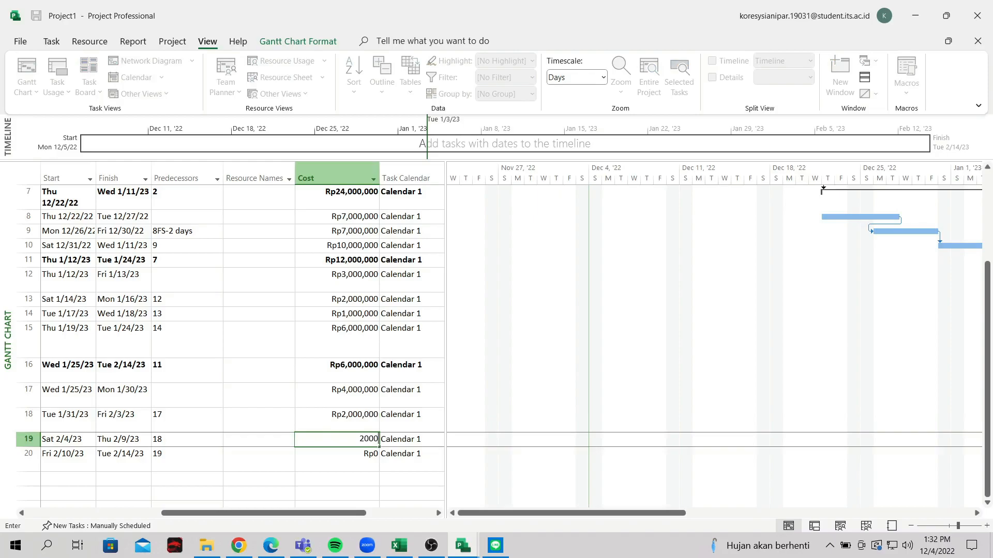
key("Return")
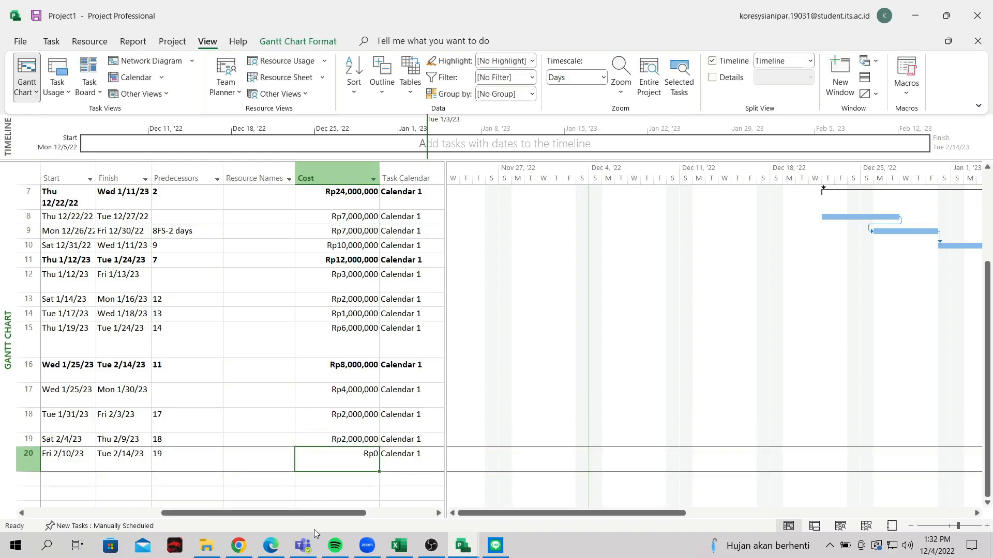
left_click_drag(317, 518, 350, 518)
type("3000000")
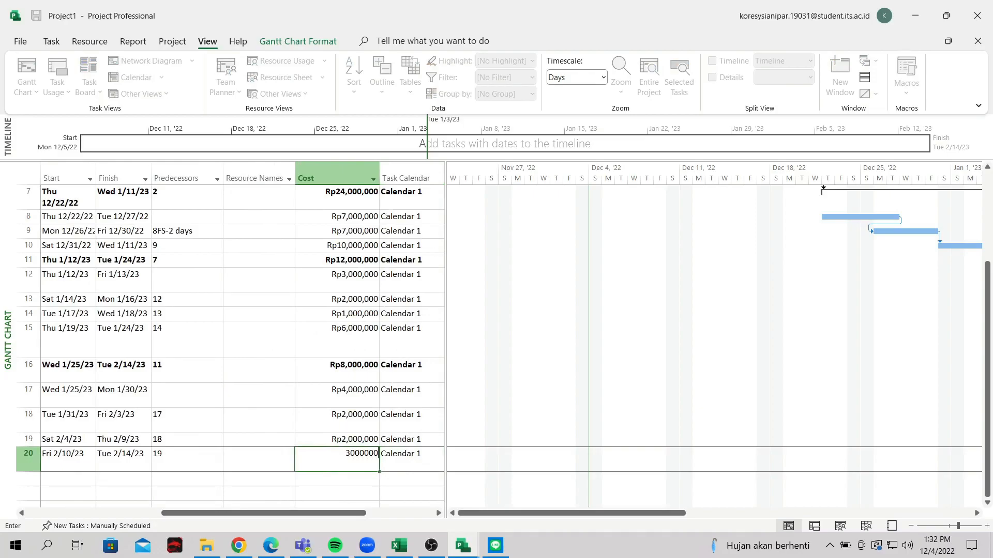
key("Return")
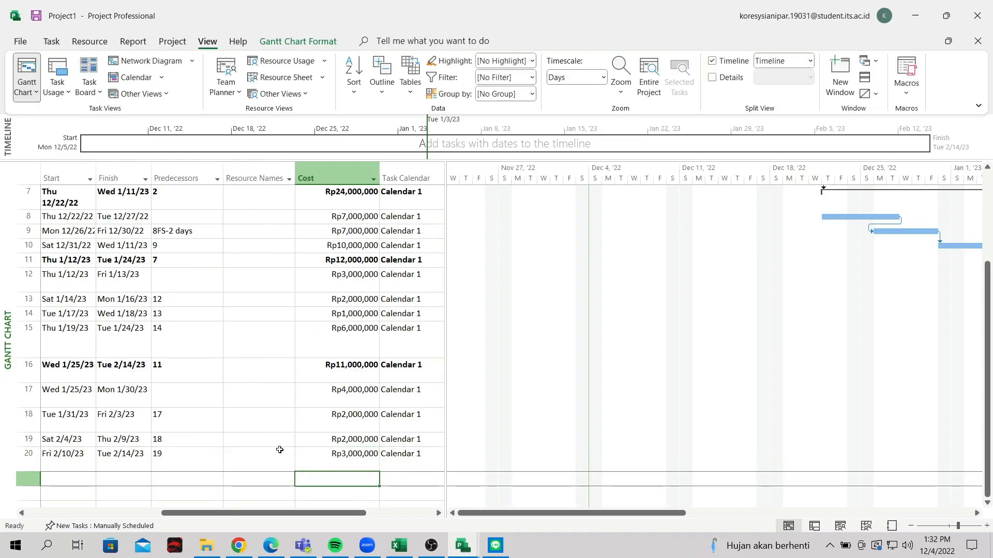
scroll(351, 400, "up", 2)
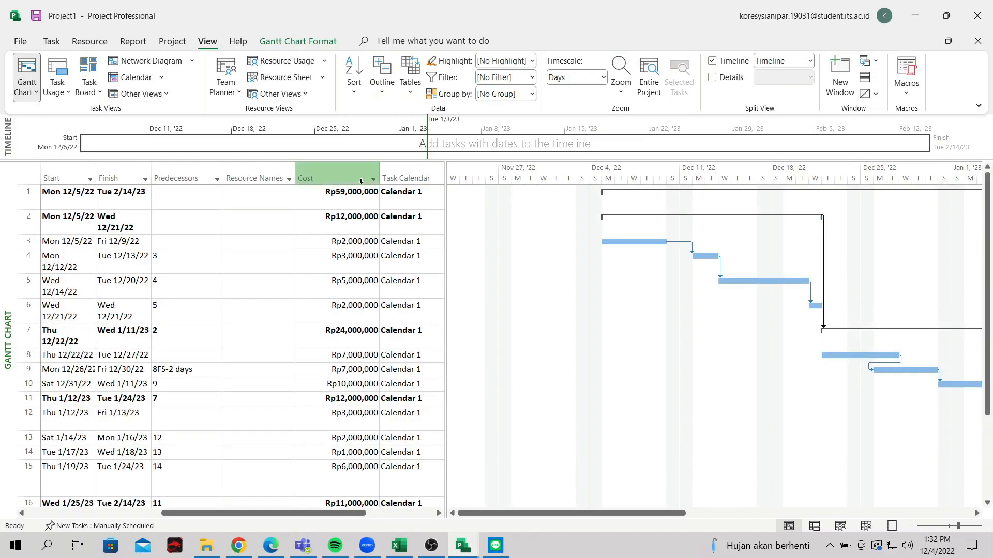
mouse_move(354, 513)
left_mouse_down()
mouse_move(199, 513)
mouse_move(354, 513)
left_mouse_up()
scroll(335, 418, "down", 3)
scroll(335, 418, "up", 3)
left_click_drag(538, 513, 500, 514)
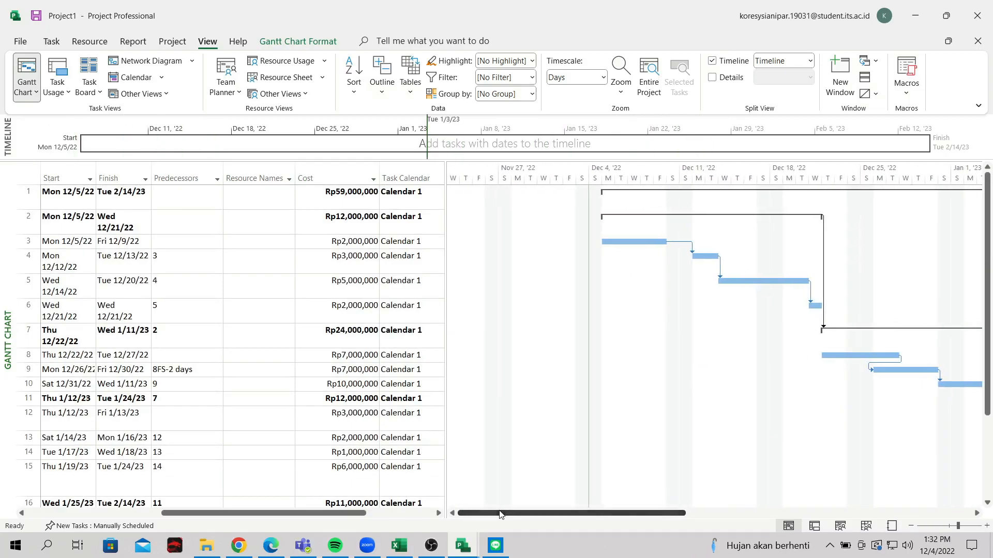
left_click(37, 93)
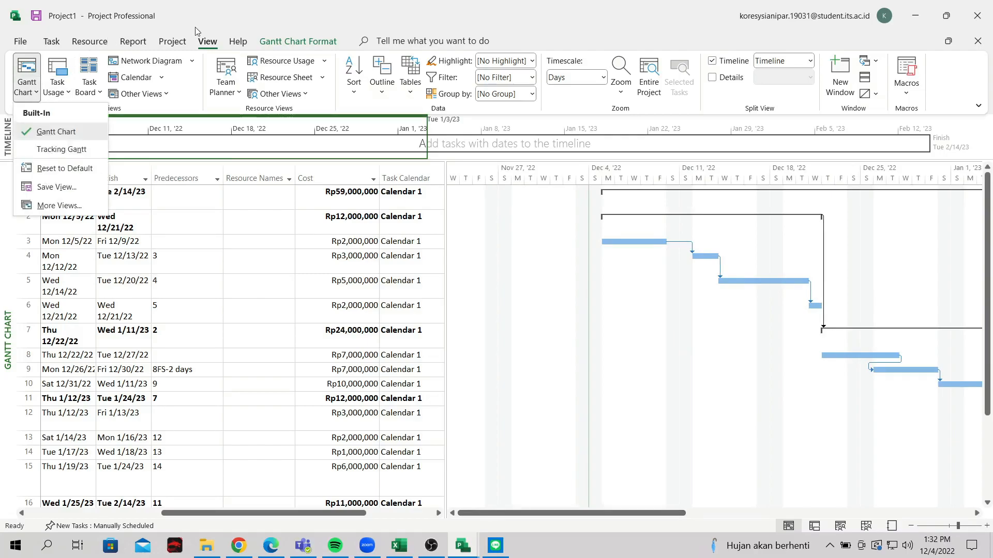
left_click(300, 42)
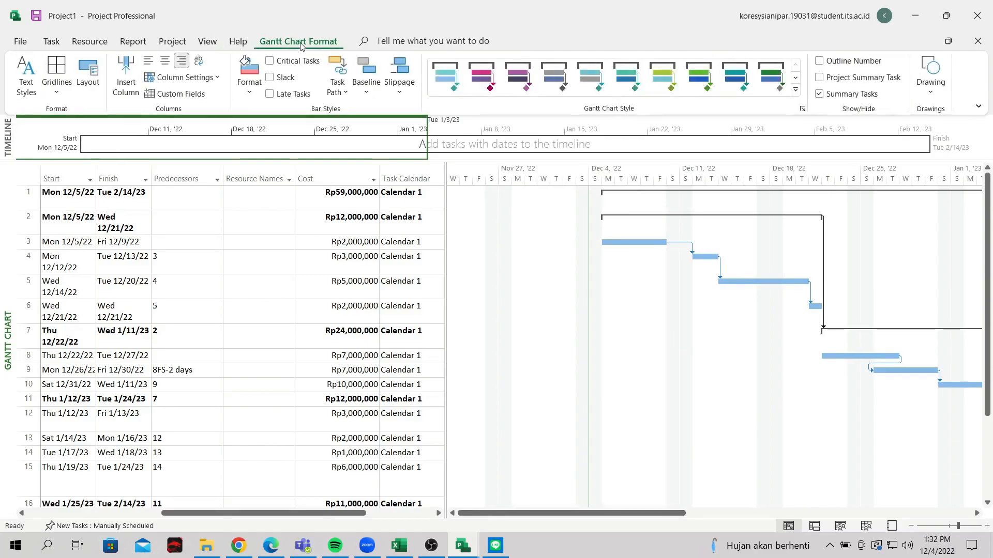
left_click(235, 43)
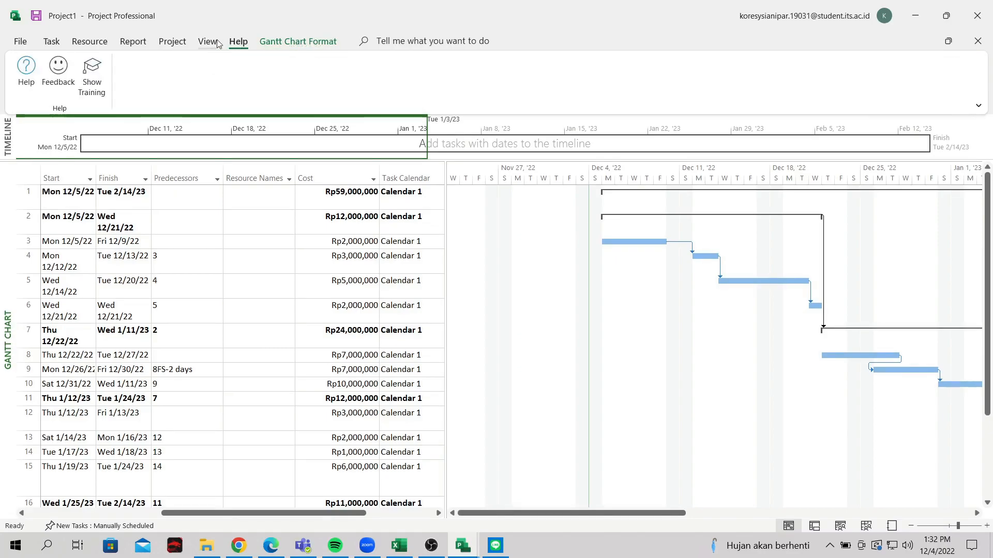
left_click(217, 43)
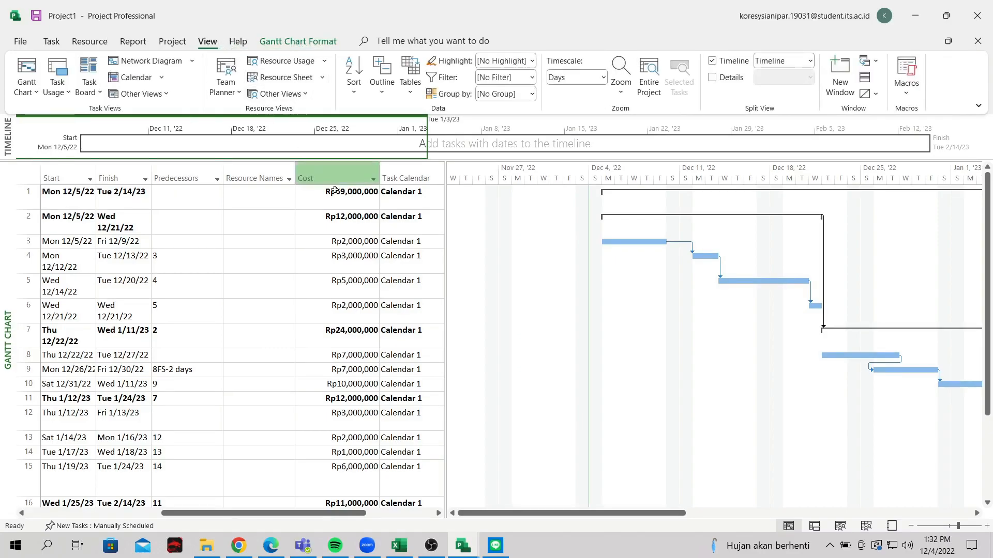
left_click(161, 79)
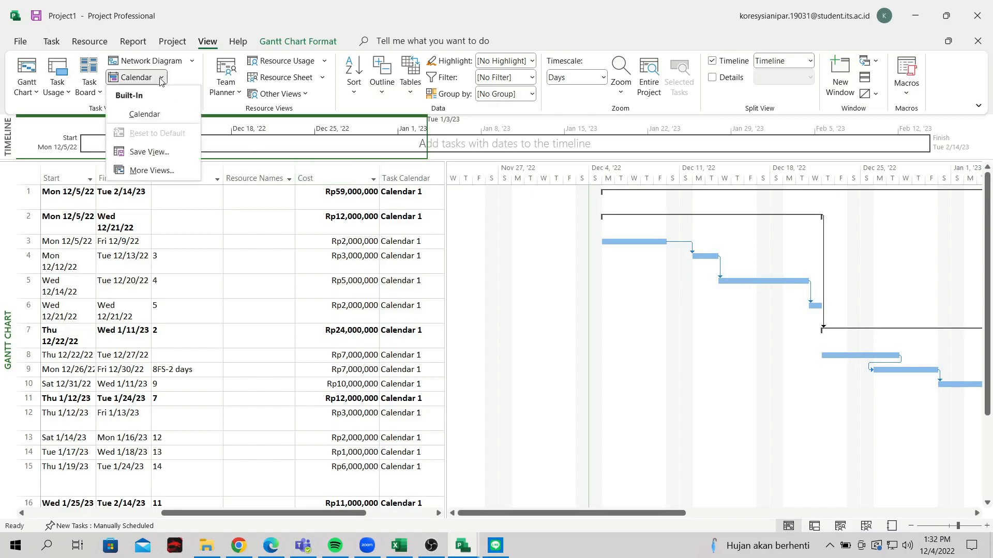
left_click(146, 114)
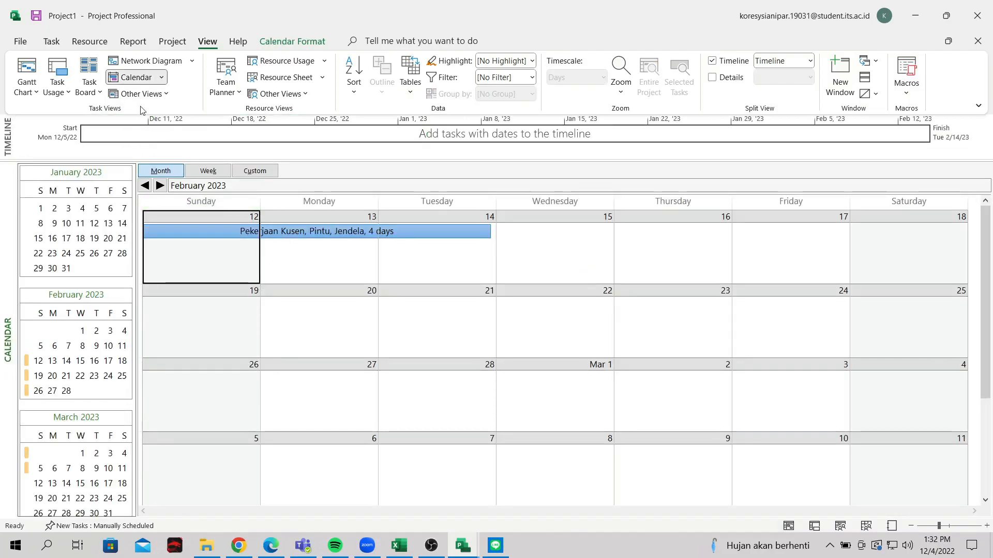
left_click(161, 78)
left_click(191, 78)
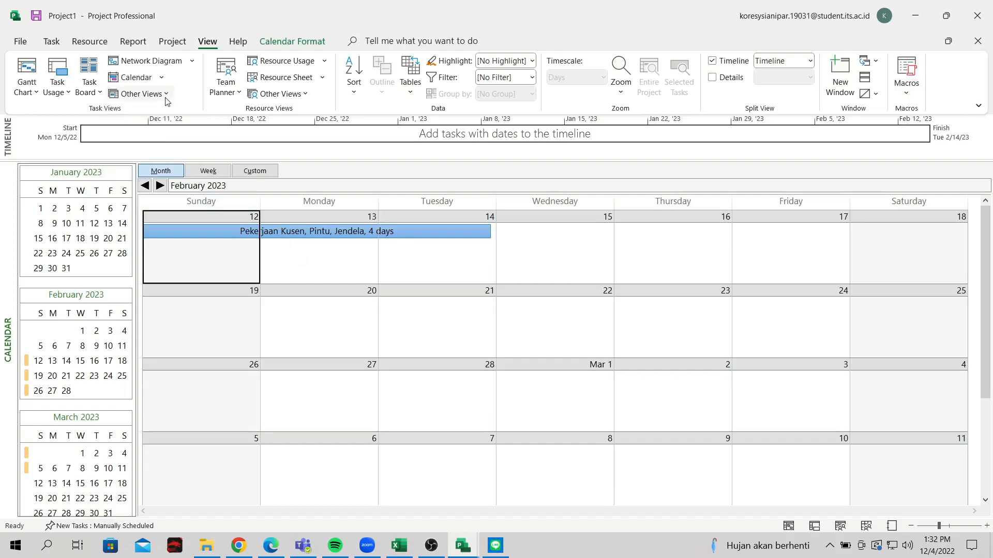
left_click(165, 95)
left_click(184, 87)
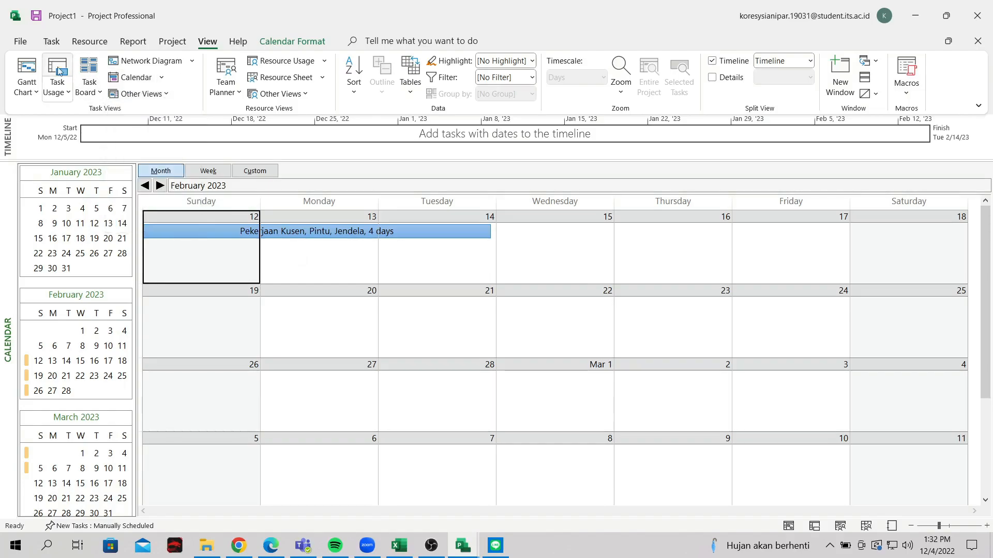
left_click(40, 89)
left_click(55, 131)
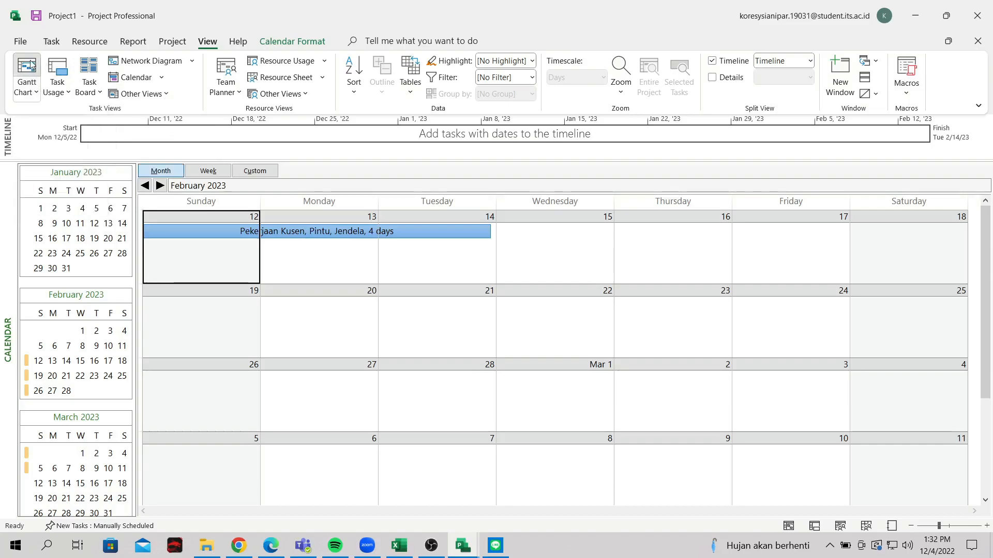
left_click(37, 92)
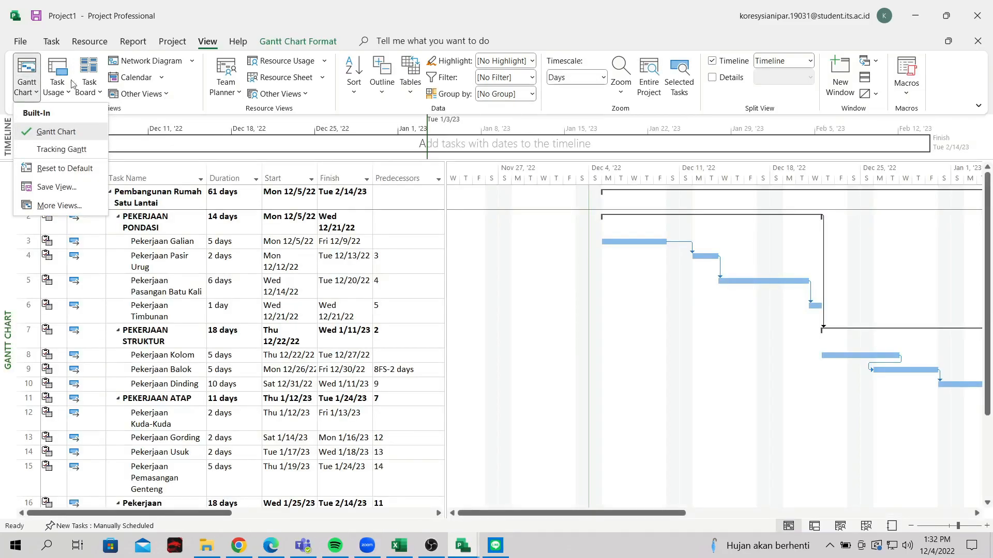
left_click(192, 61)
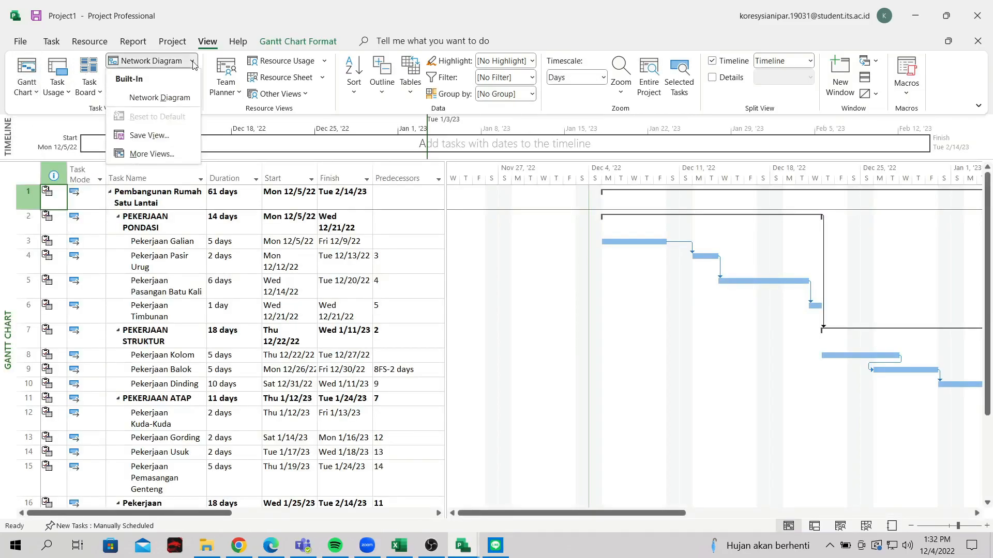
left_click(155, 97)
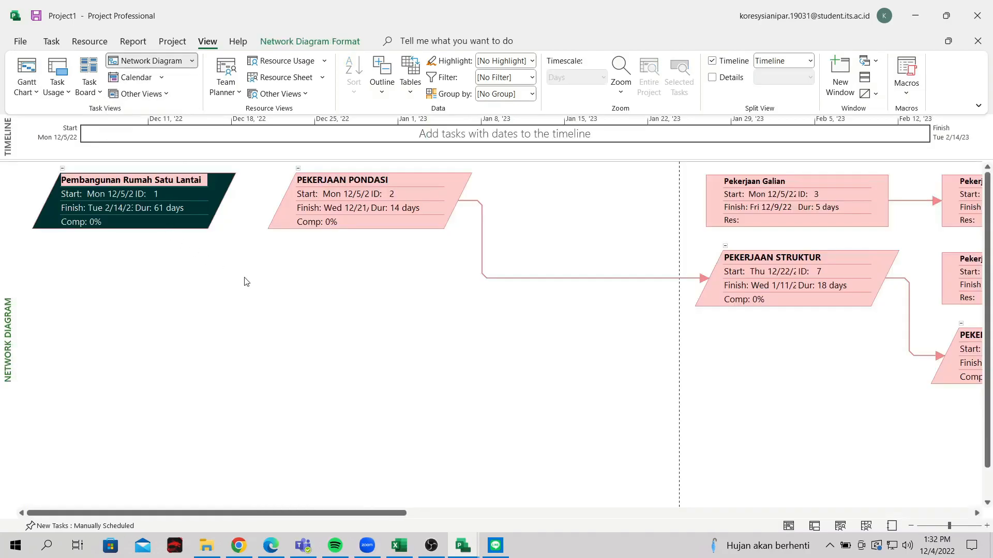
left_click_drag(286, 513, 775, 503)
scroll(703, 454, "down", 5)
scroll(698, 460, "up", 3)
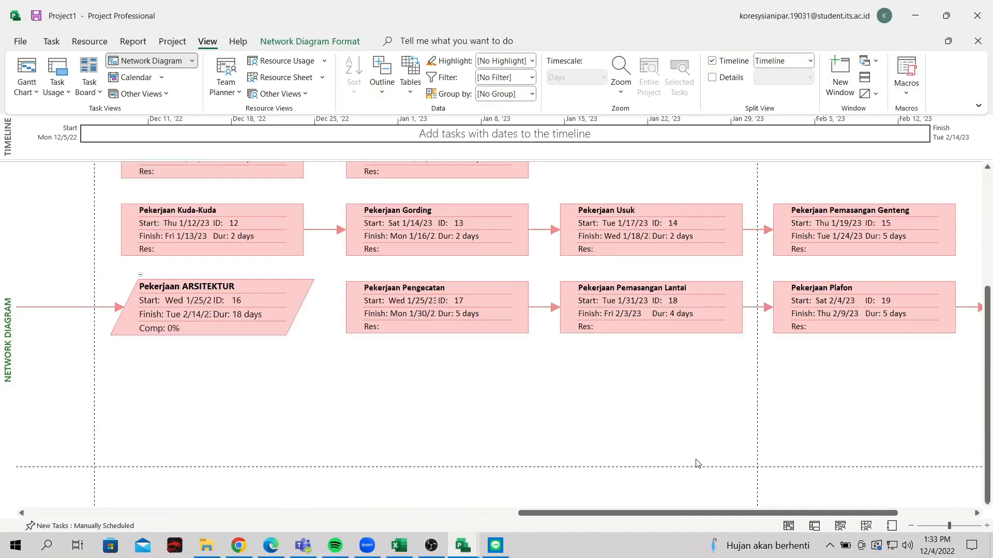
left_click_drag(659, 512, 228, 513)
scroll(808, 456, "down", 4)
scroll(805, 451, "up", 6)
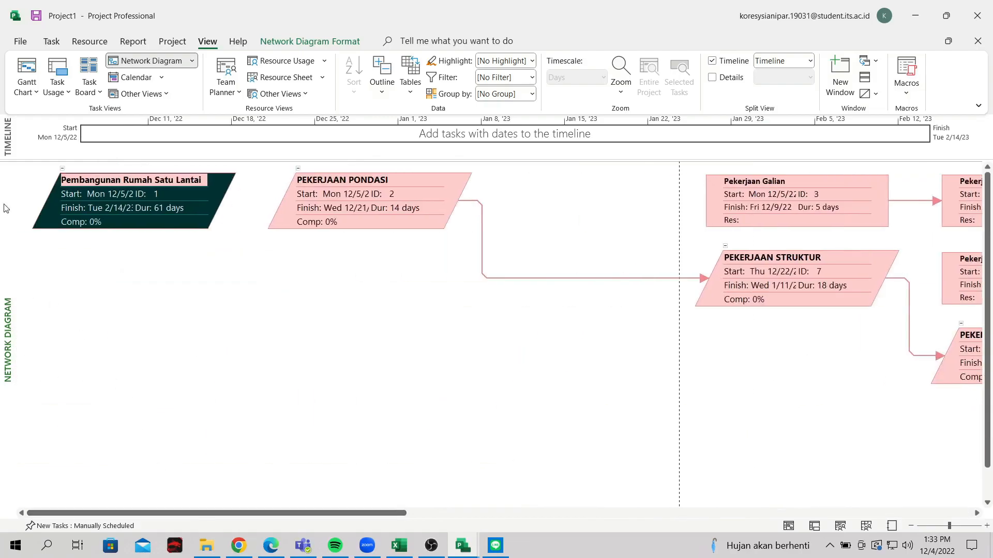
left_click(24, 74)
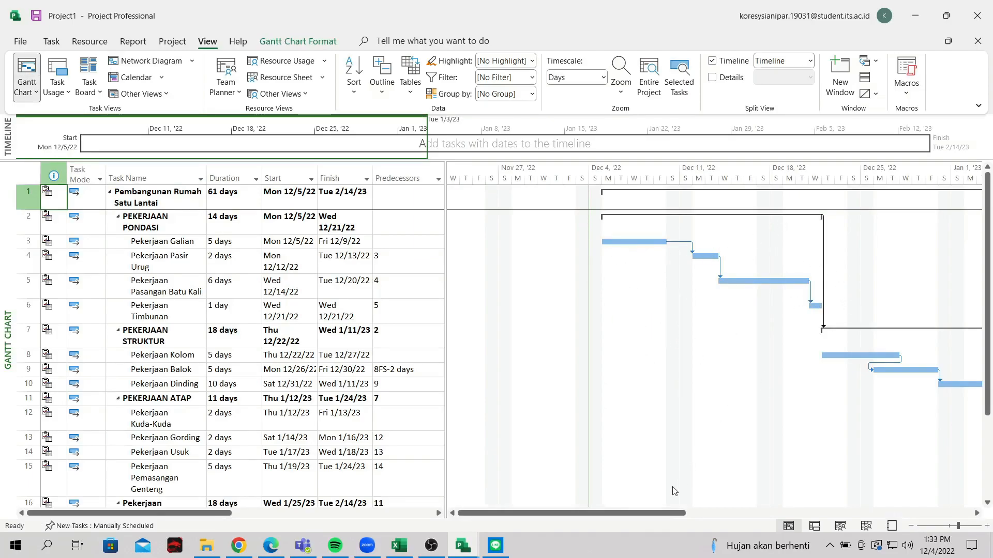
Go through the Task, Resource and Report ribbons and open the Costs reports list for Cash Flow
left_click_drag(626, 513, 564, 521)
left_click(51, 42)
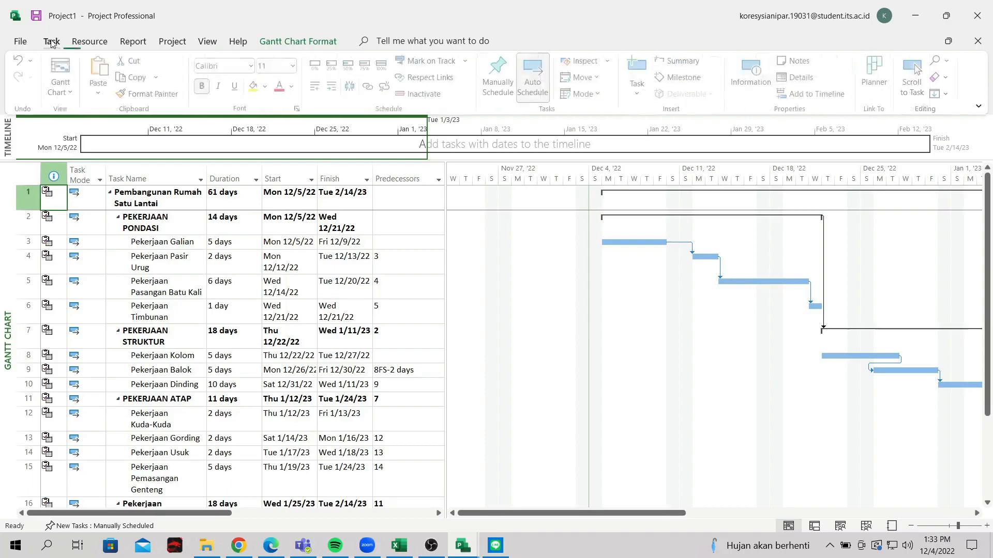
left_click(87, 42)
left_click(124, 43)
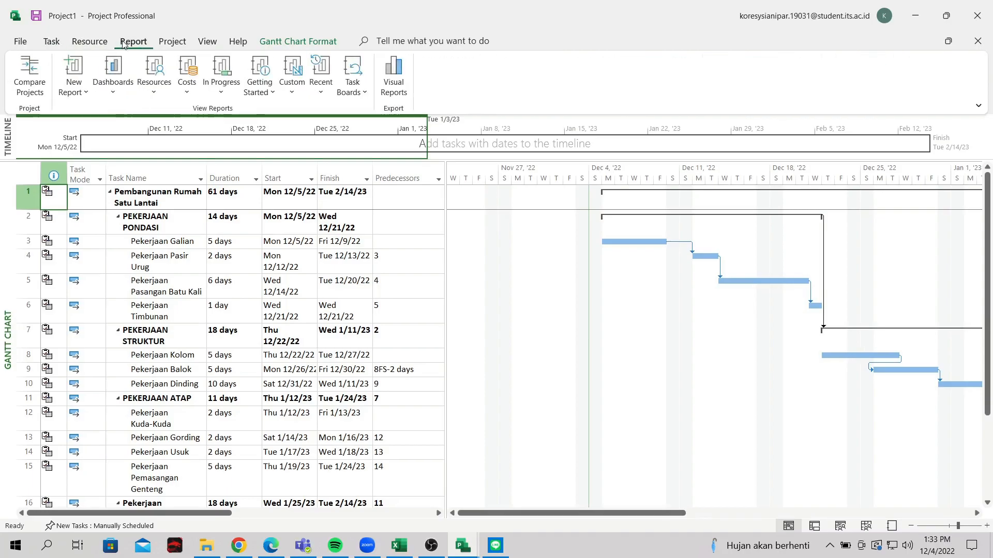
left_click(147, 98)
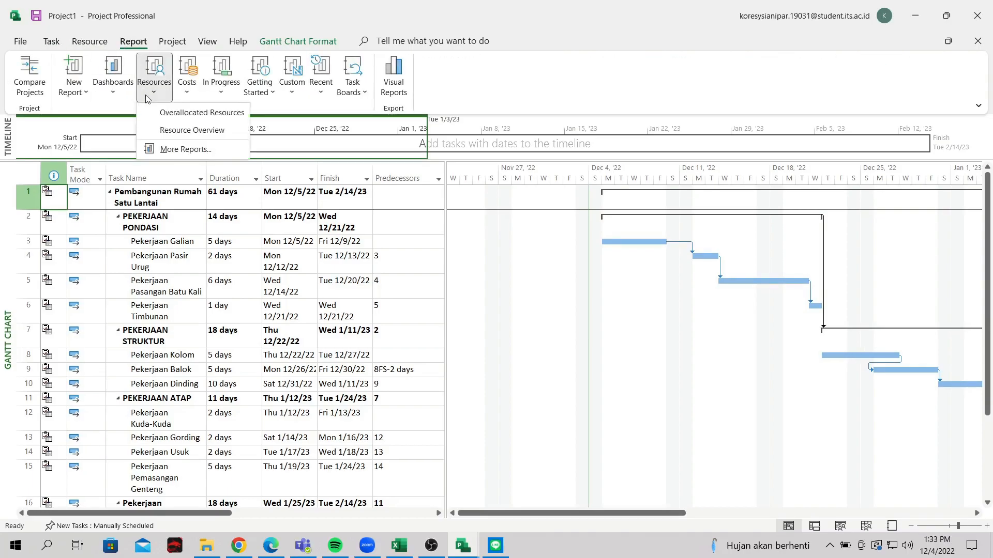
left_click(185, 93)
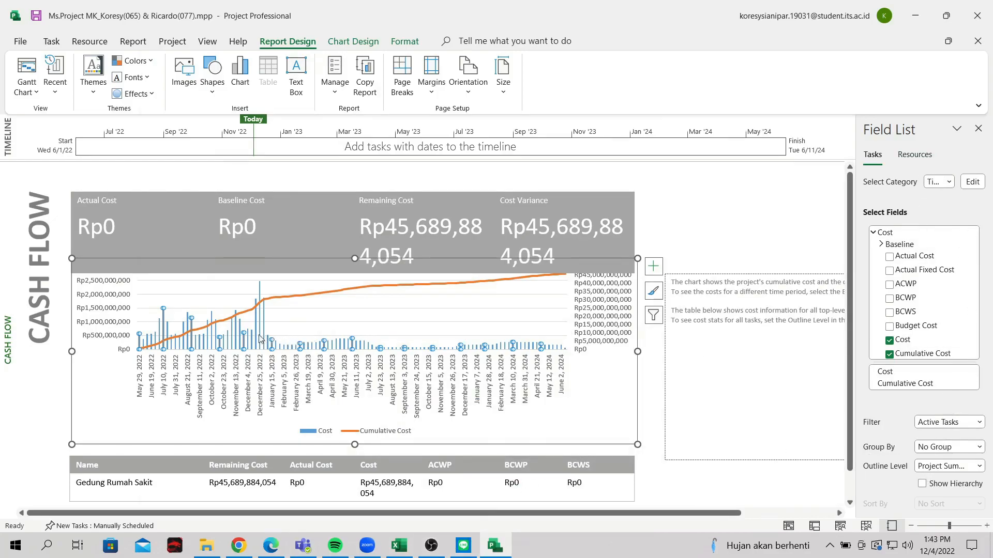
Keep Time as the field category, close the Field List, and minimize the screen recorder
left_click(948, 182)
left_click(947, 150)
left_click(758, 208)
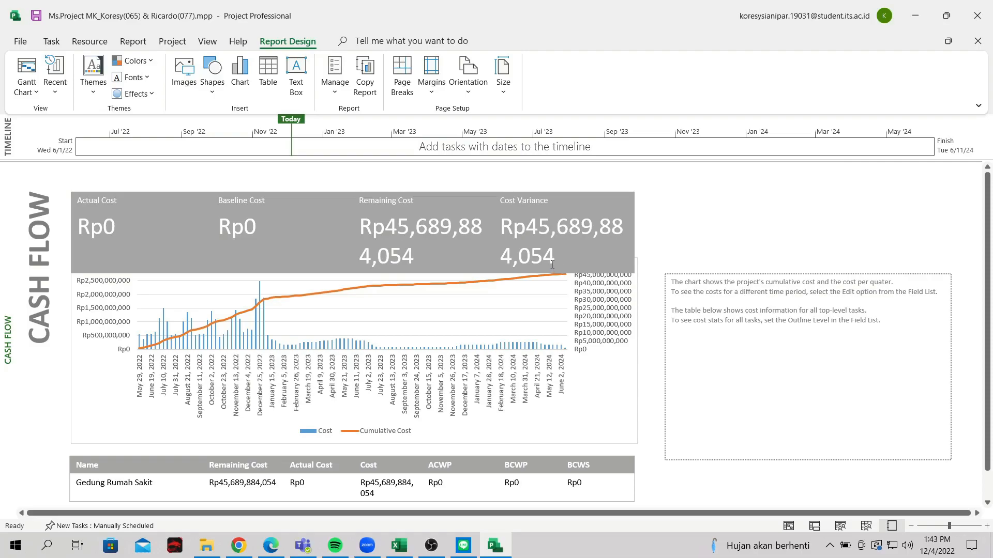
left_click(437, 552)
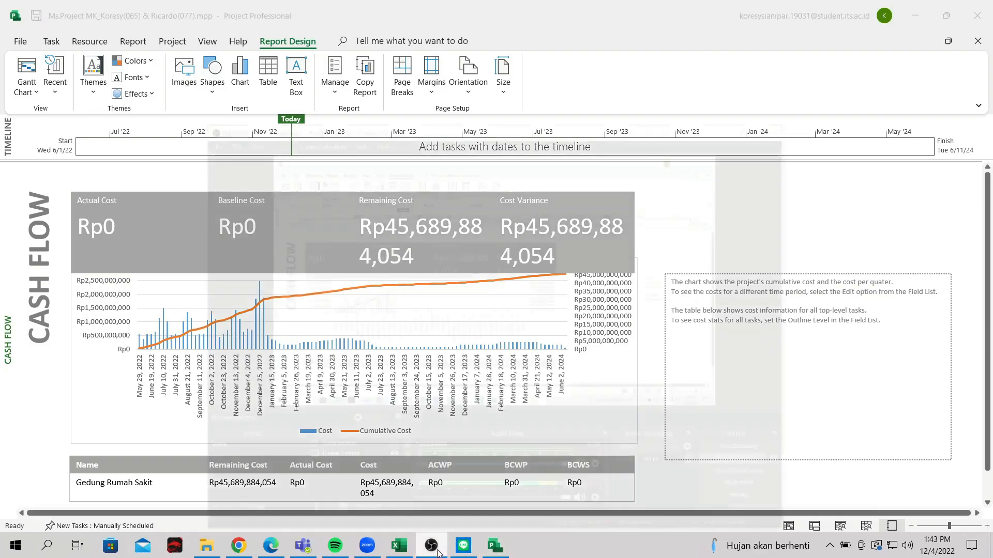
left_click(437, 551)
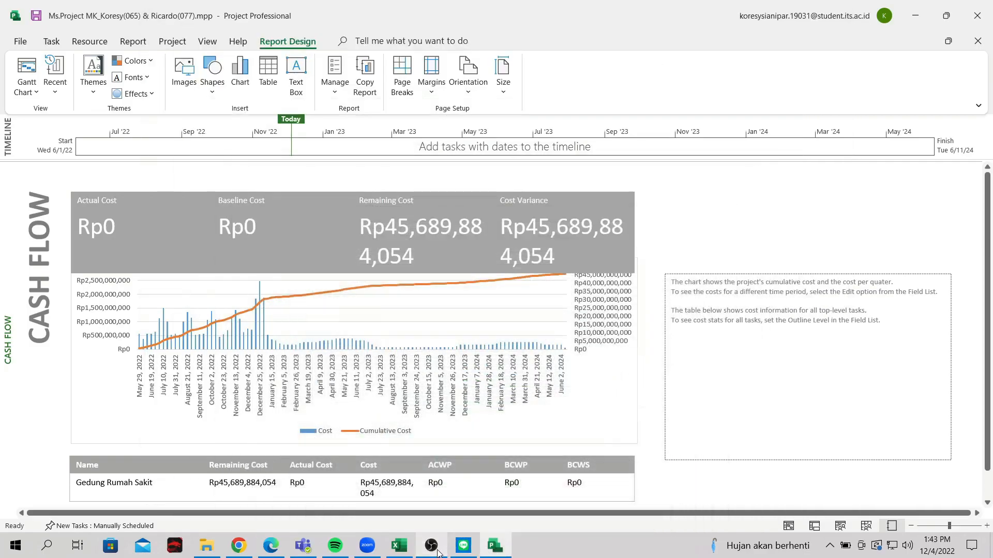